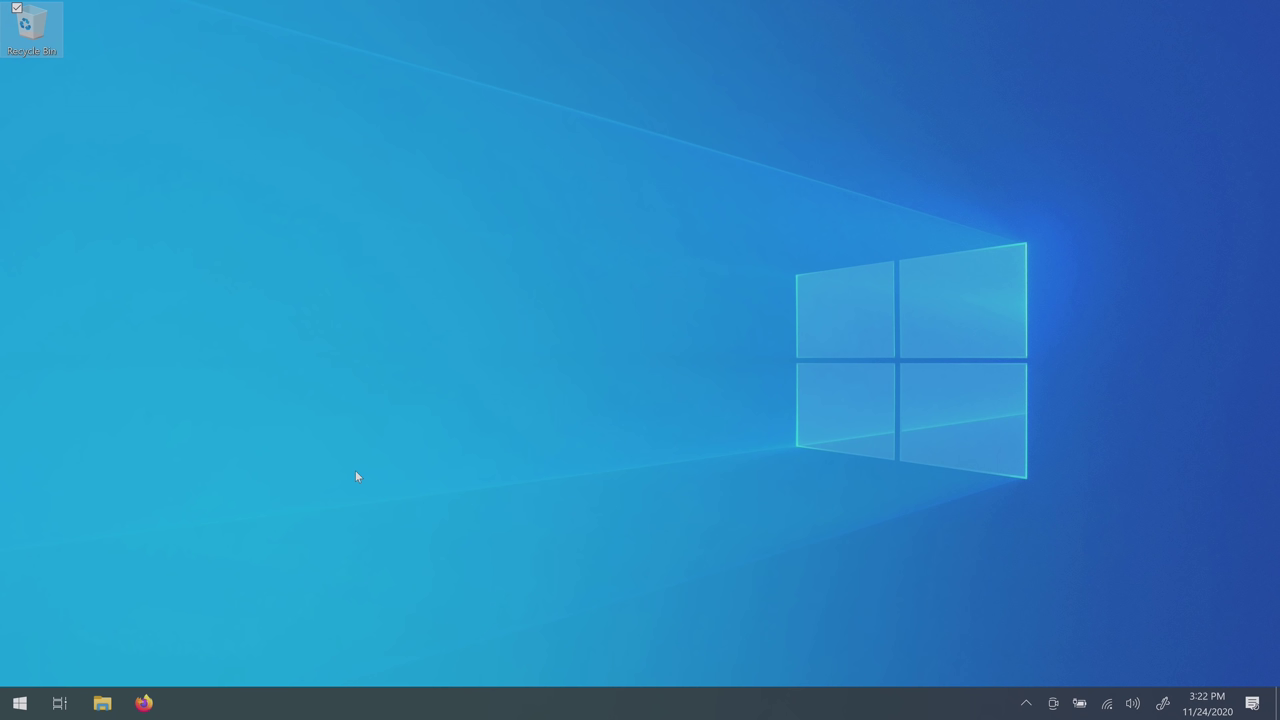
- Go to ubuntu.com in Firefox and expand its Download menu listing Ubuntu Desktop 20.04 LTS and 20.10
{"action": "left_click", "coordinate": [145, 703]}
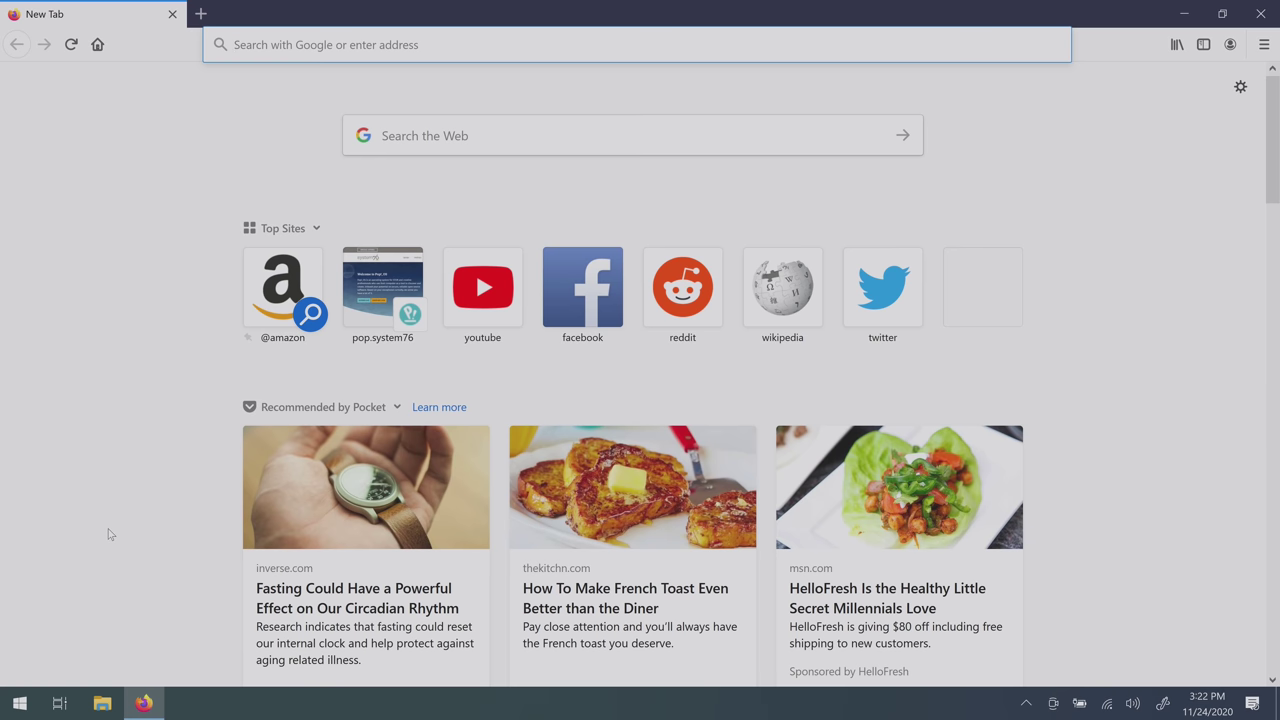
{"action": "type", "text": "ubuntu.com"}
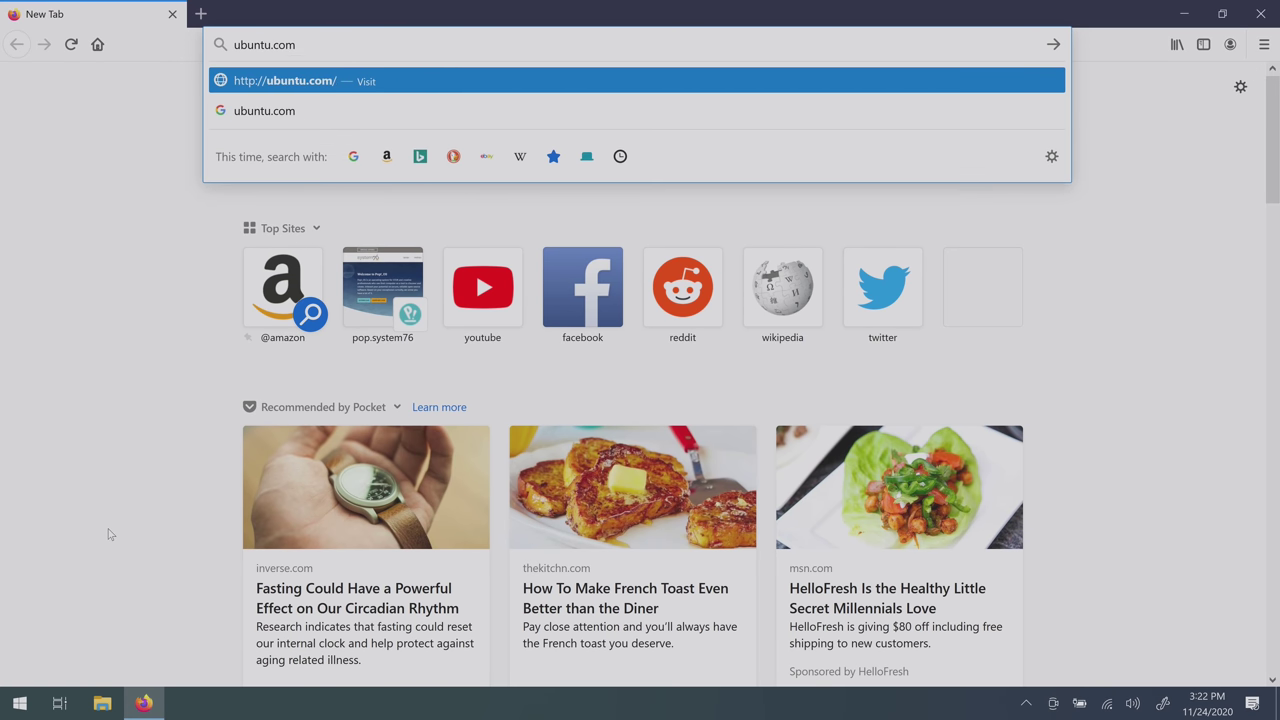
{"action": "key", "text": "Return"}
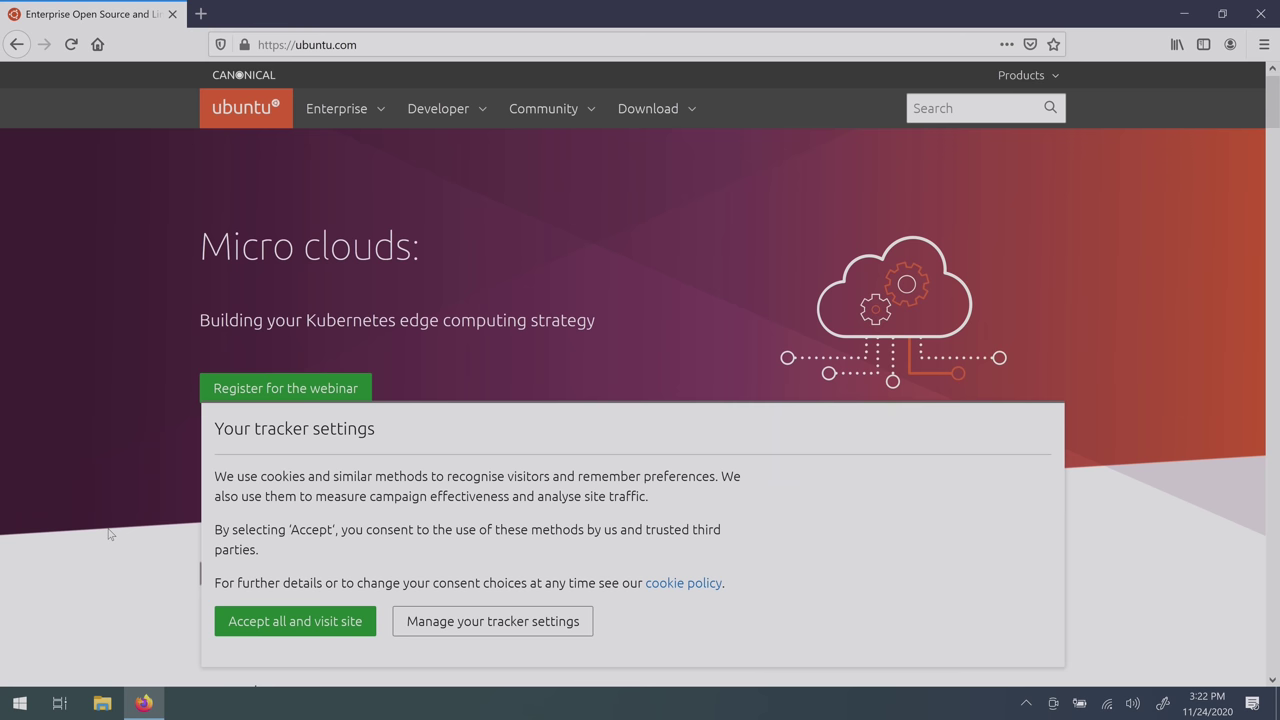
{"action": "left_click", "coordinate": [633, 112]}
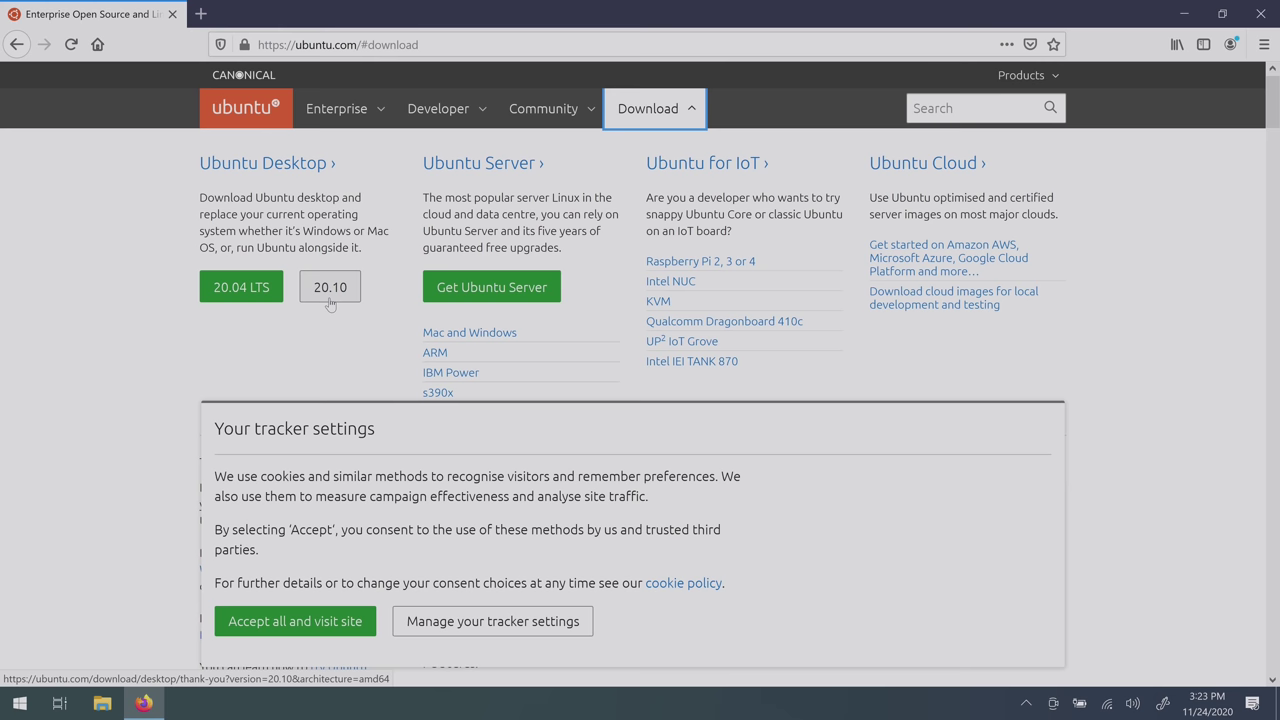
- Save the Ubuntu 20.10 desktop ISO (ubuntu-20.10-desktop-amd64.iso) and check its download progress
{"action": "left_click", "coordinate": [330, 299]}
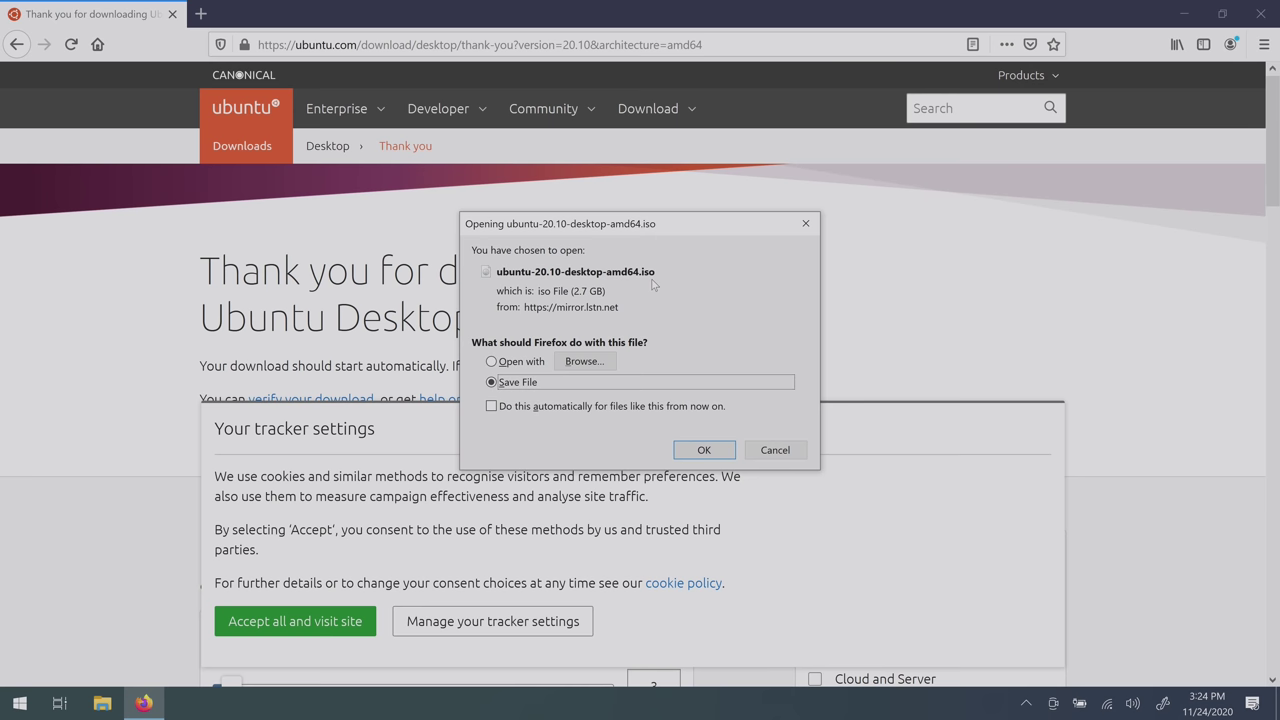
{"action": "left_click", "coordinate": [706, 454]}
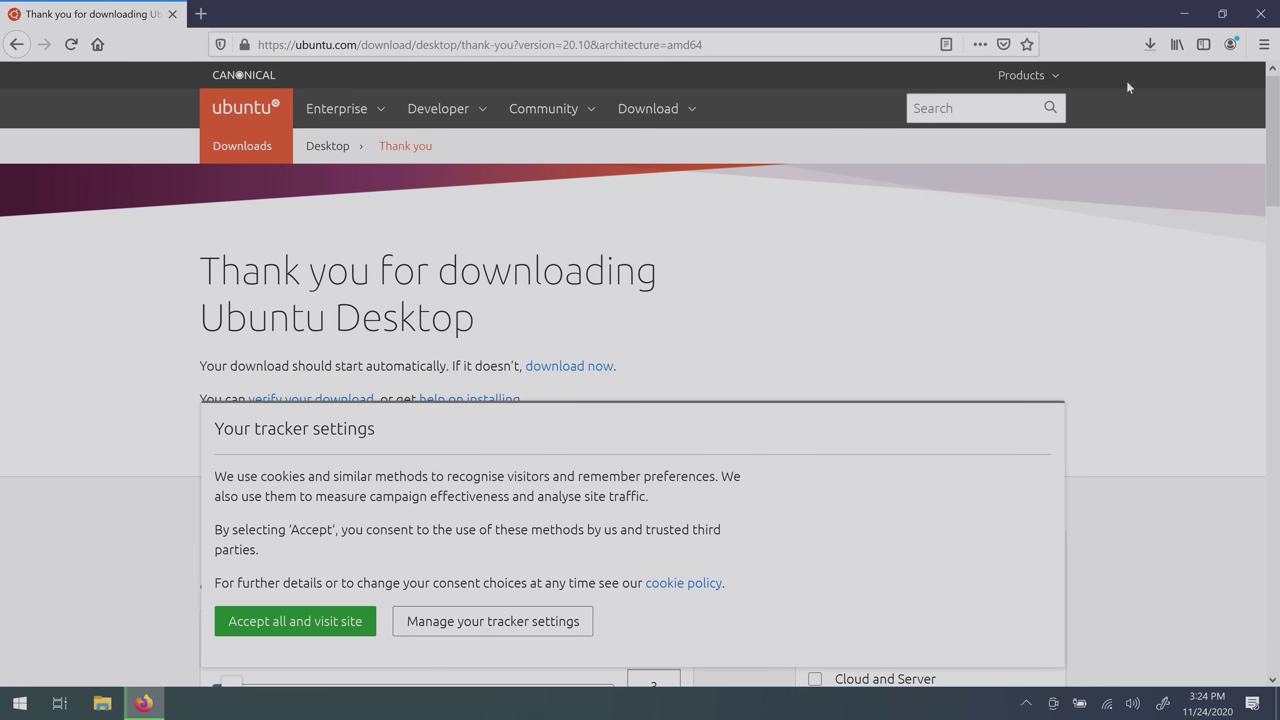
{"action": "left_click", "coordinate": [1150, 44]}
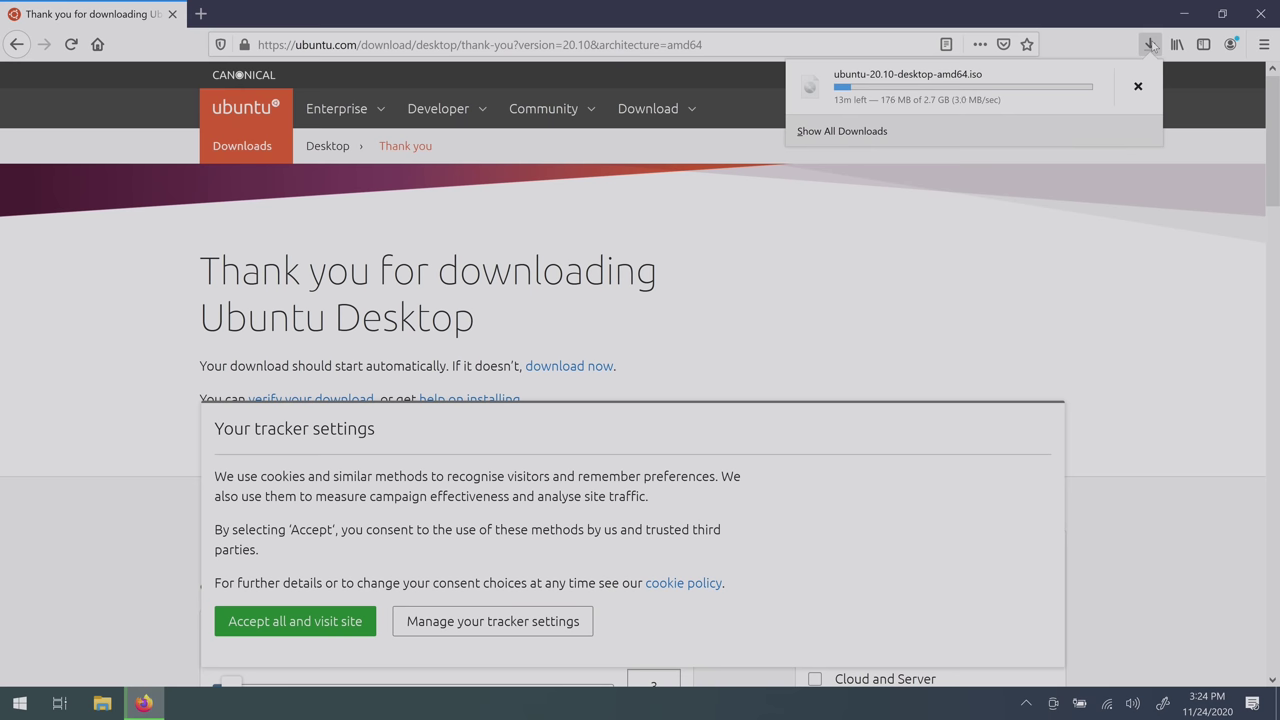
{"action": "left_click", "coordinate": [1150, 44]}
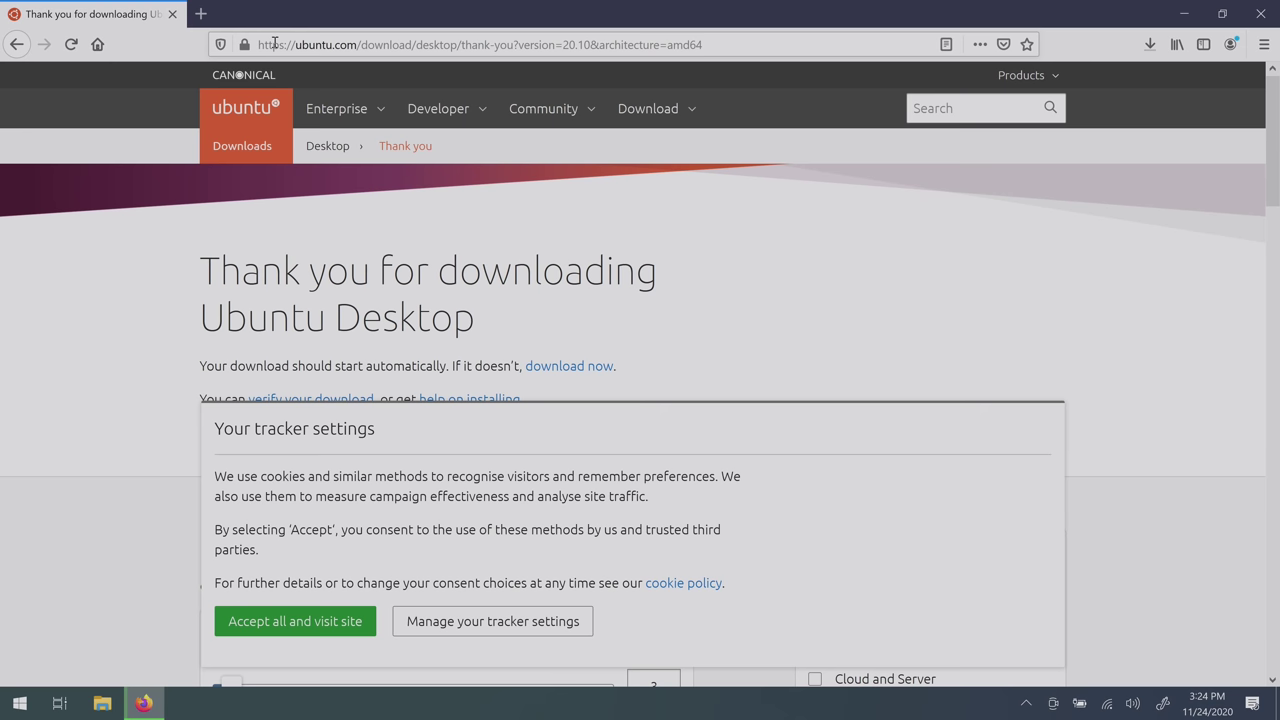
- Google 'usbimager' and open the bzt/usbimager GitLab project page from the results
{"action": "left_click", "coordinate": [275, 43]}
{"action": "key", "text": "BackSpace"}
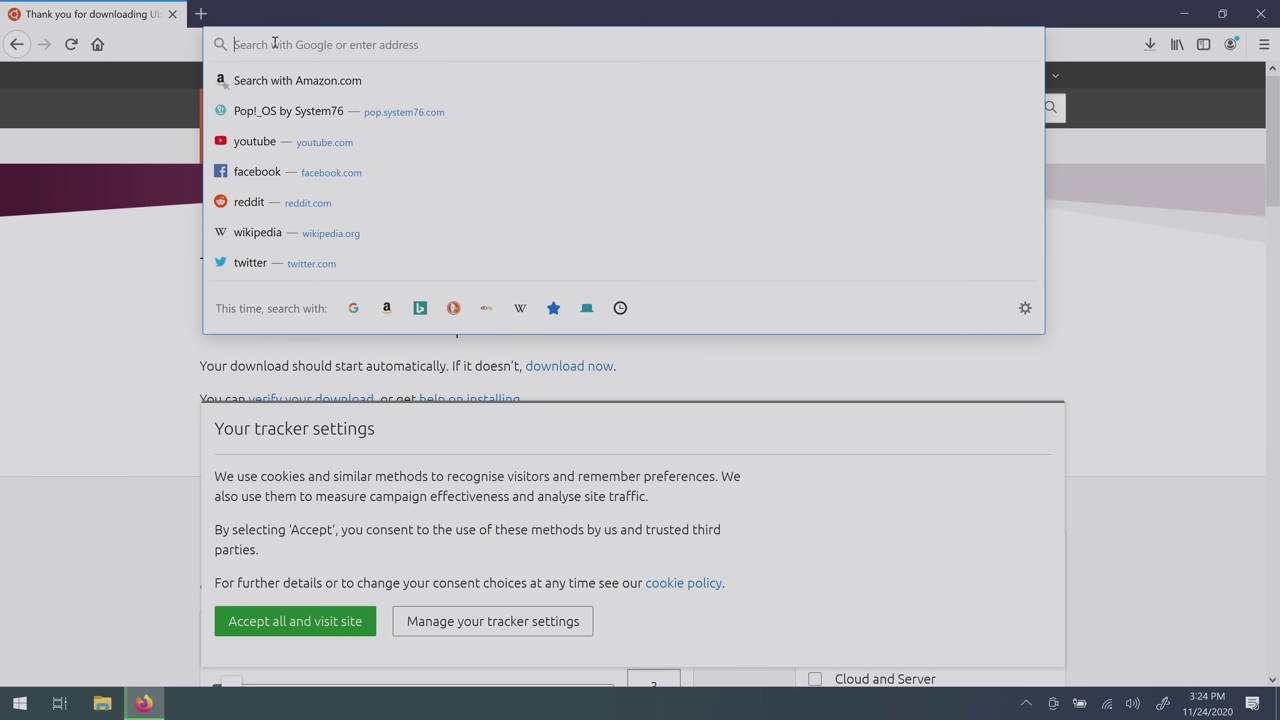
{"action": "type", "text": "usbim"}
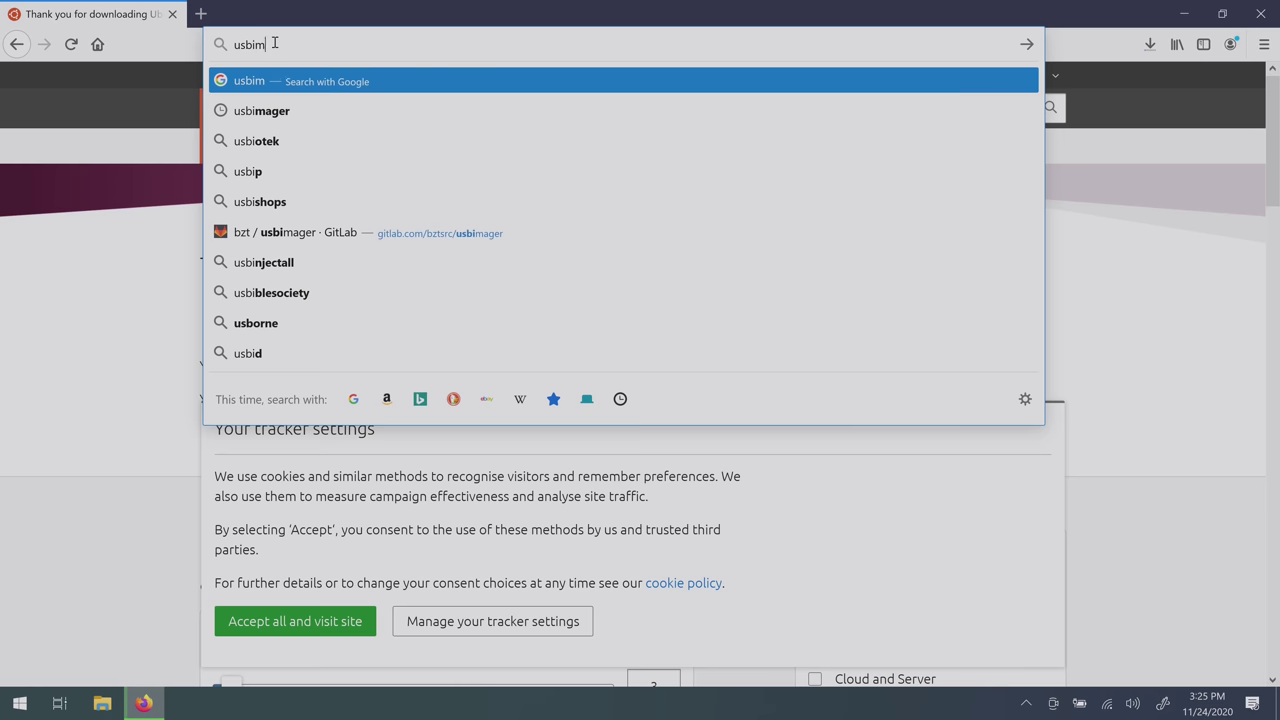
{"action": "type", "text": "ager"}
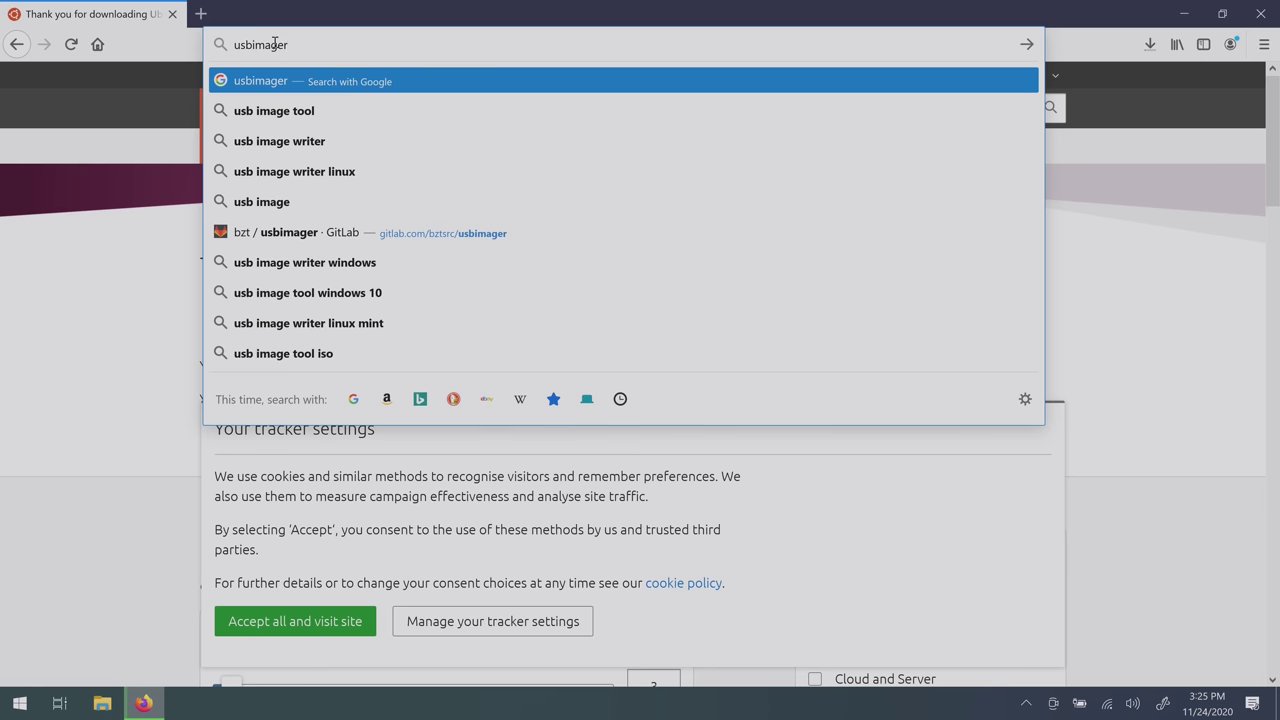
{"action": "key", "text": "Return"}
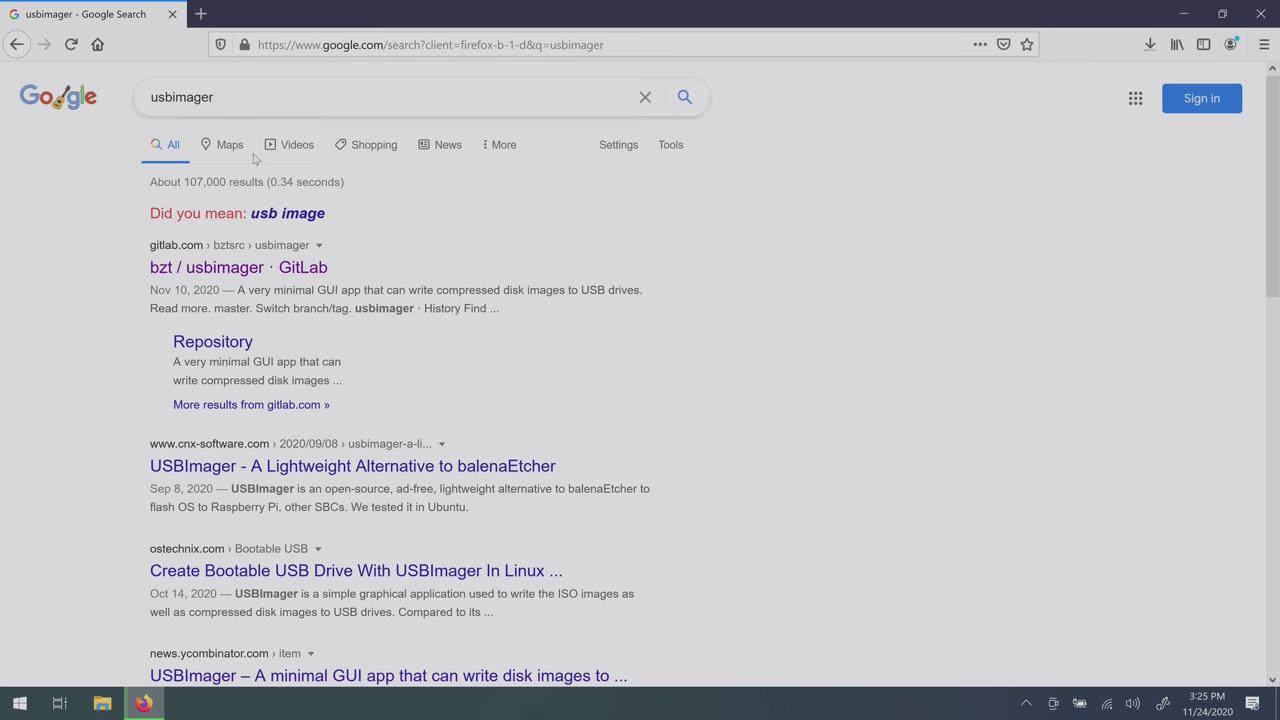
{"action": "left_click", "coordinate": [200, 268]}
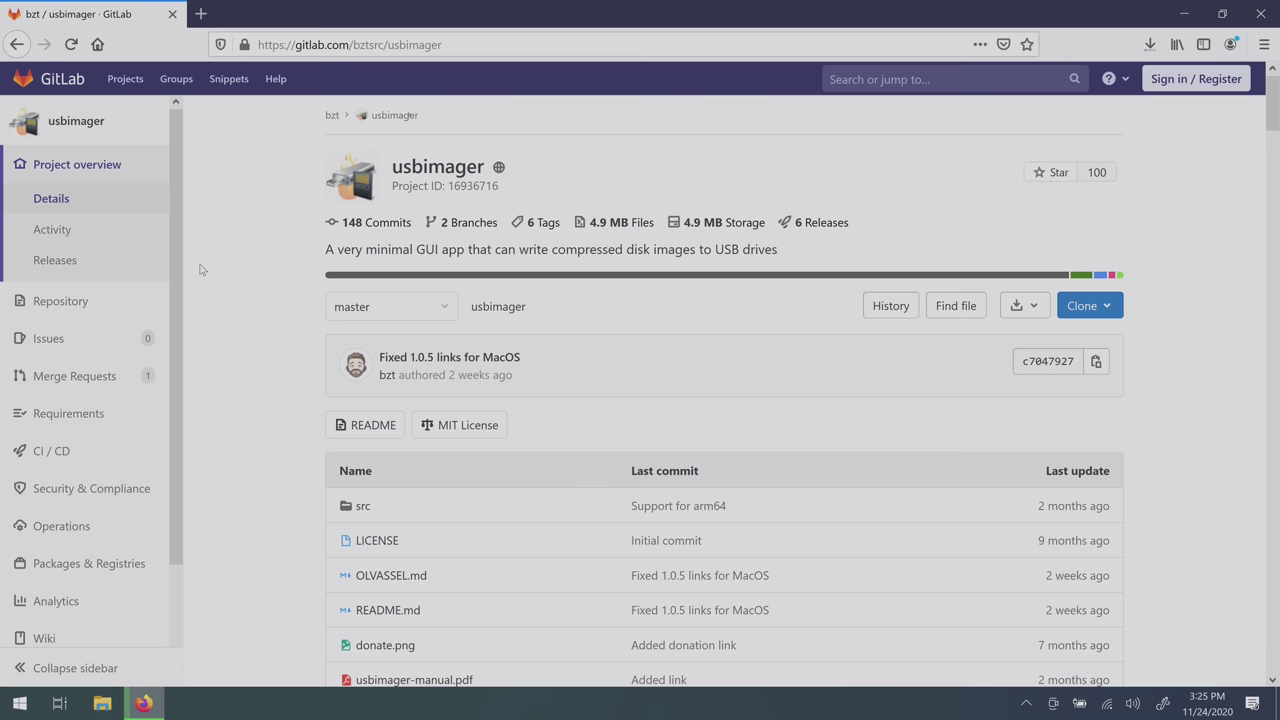
- Download usbimager_1.0.5-i686-win-gdi.zip, confirm both downloads finished, then close Firefox and open File Explorer
{"action": "left_click_drag", "start_coordinate": [1275, 104], "coordinate": [1205, 194]}
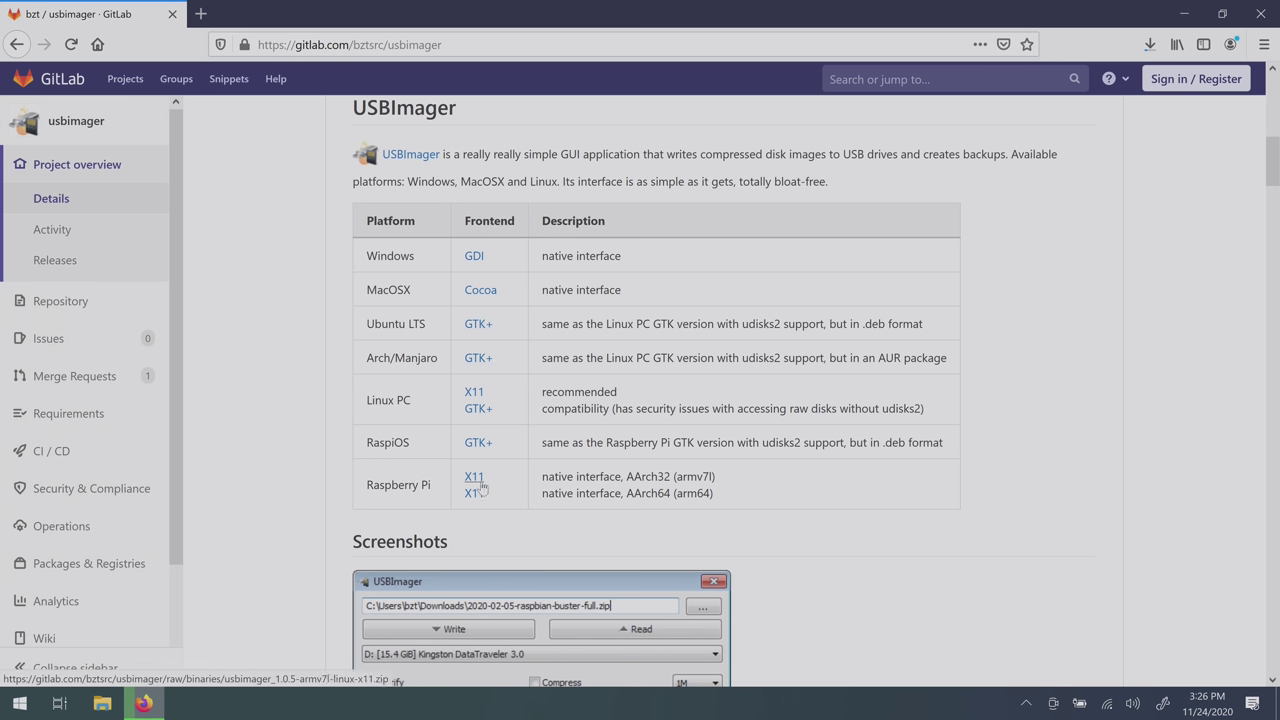
{"action": "left_click", "coordinate": [474, 258]}
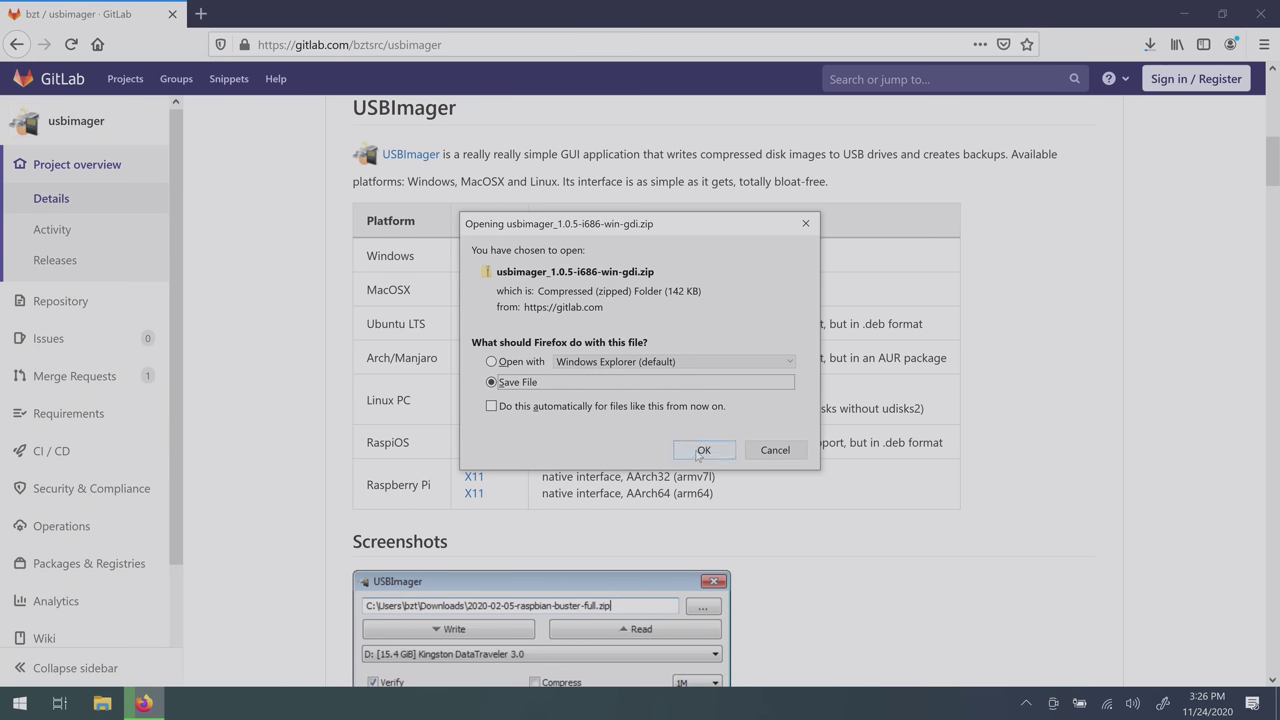
{"action": "left_click", "coordinate": [703, 450]}
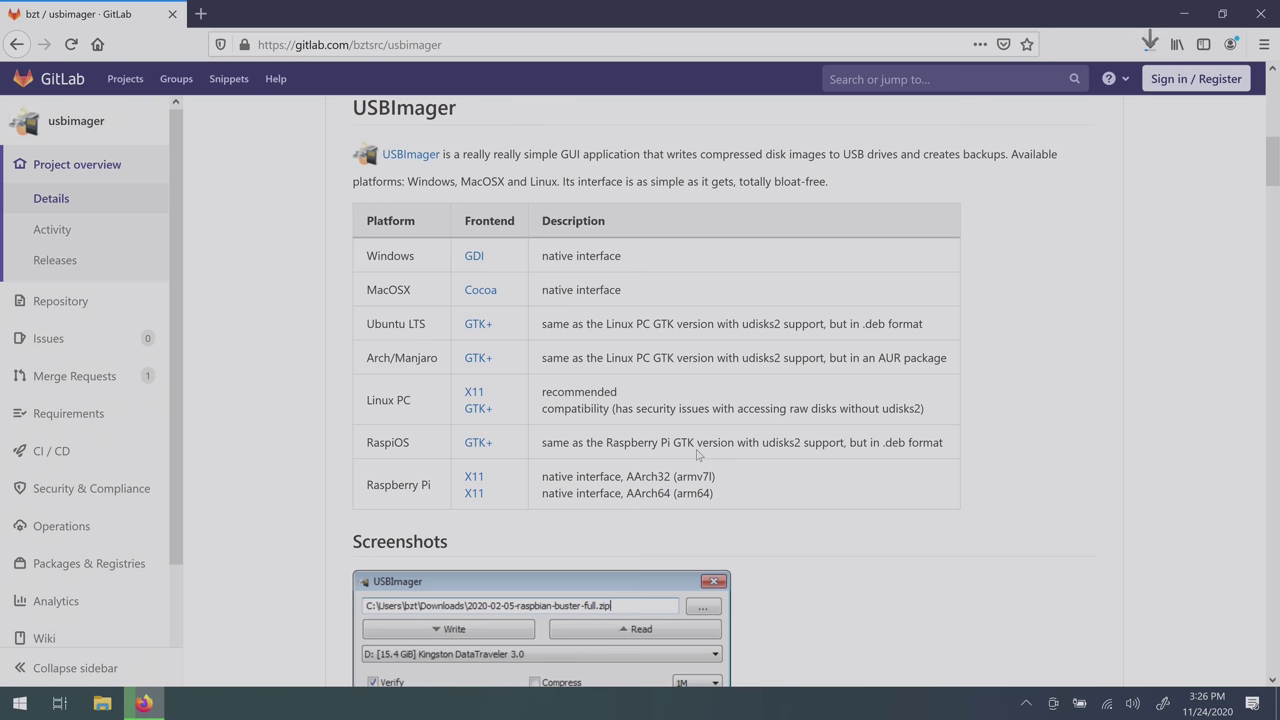
{"action": "left_click", "coordinate": [1150, 44]}
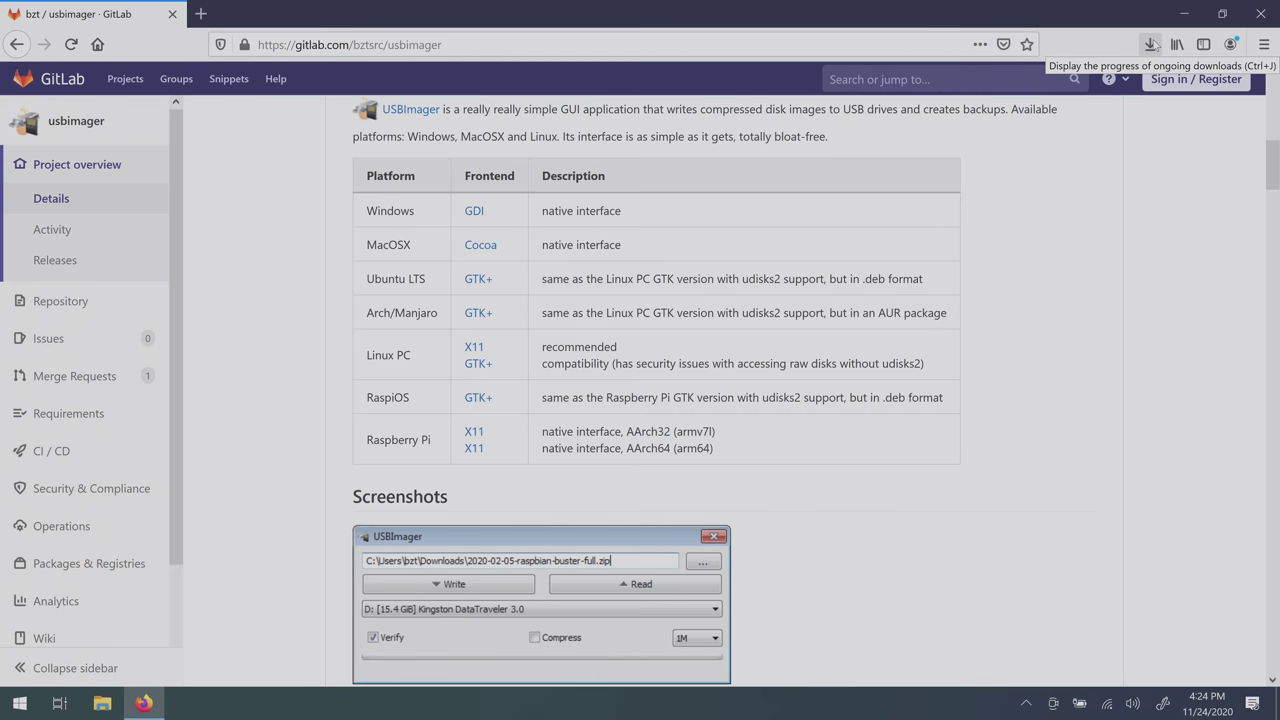
{"action": "left_click", "coordinate": [1151, 45]}
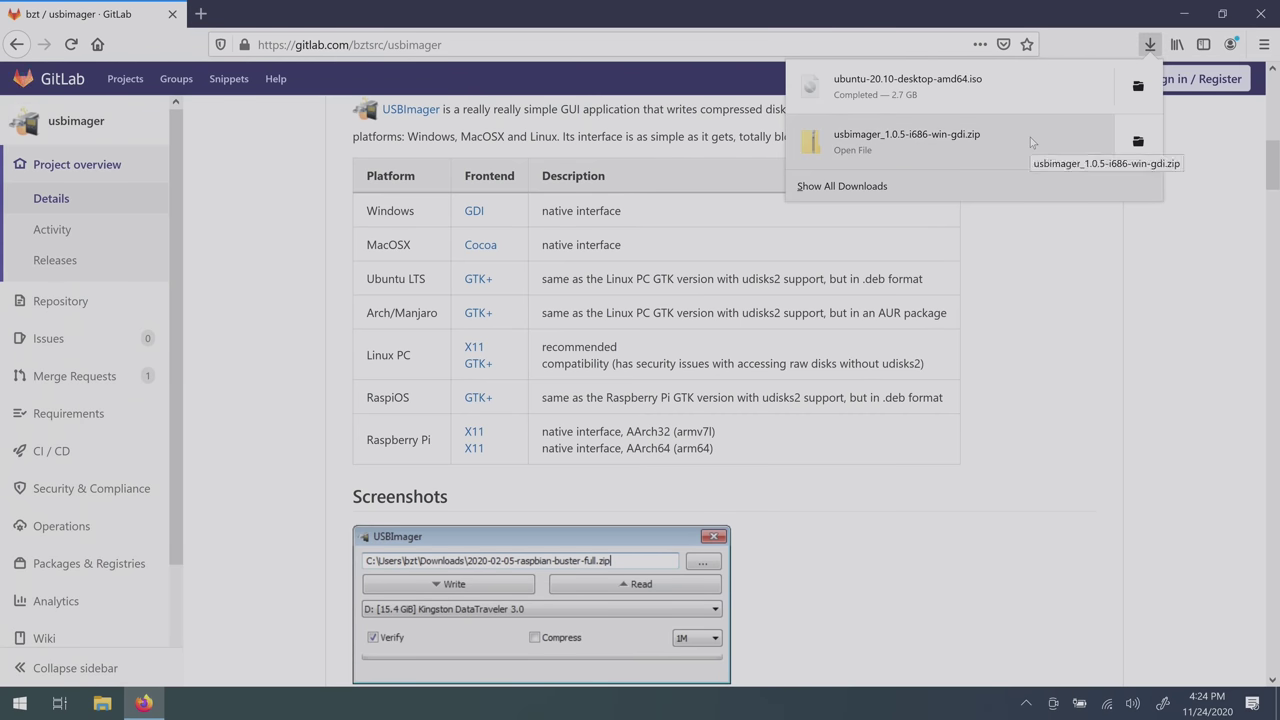
{"action": "left_click", "coordinate": [1261, 18]}
{"action": "left_click", "coordinate": [102, 703]}
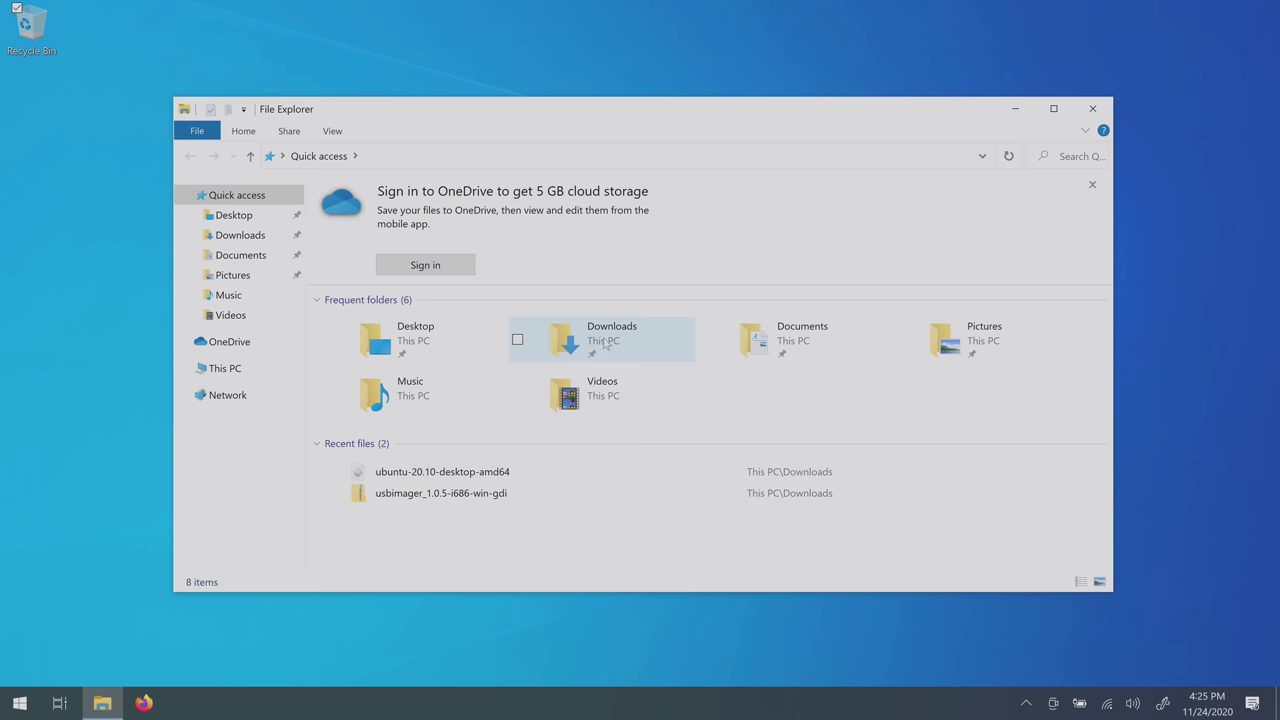
- Extract usbimager_1.0.5-i686-win-gdi.zip in Downloads into its suggested same-named folder
{"action": "double_click", "coordinate": [612, 326]}
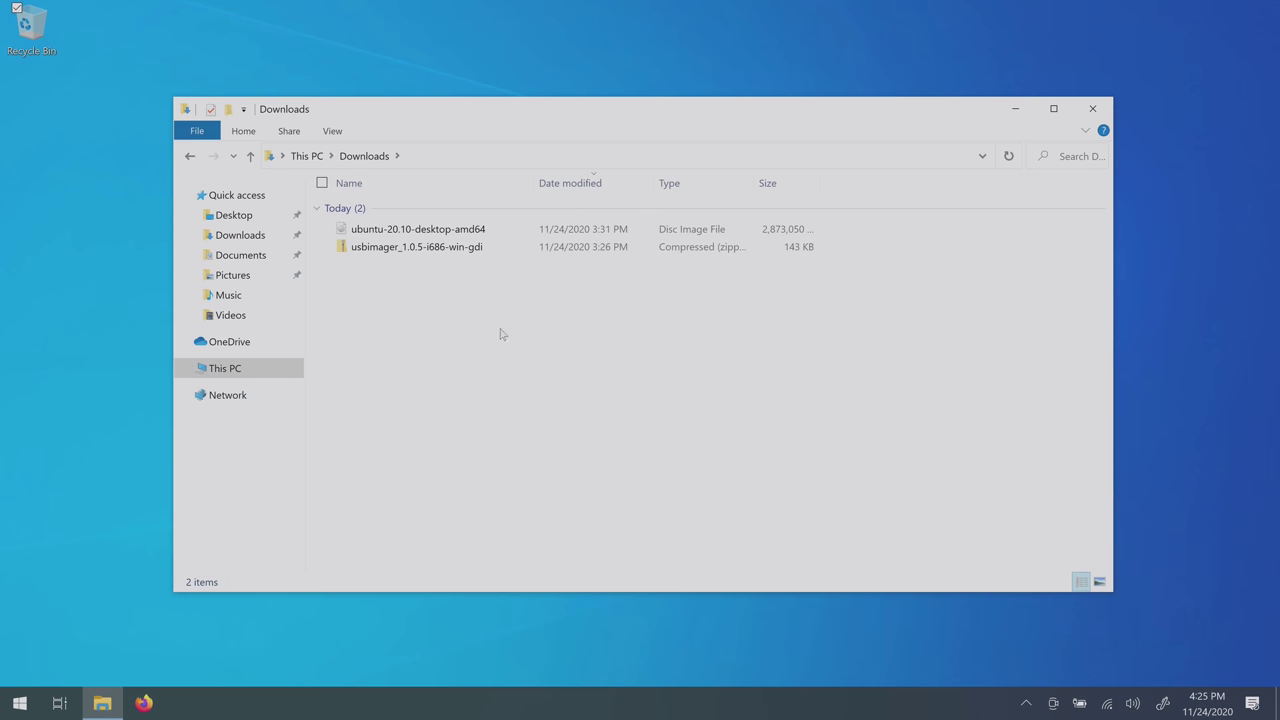
{"action": "right_click", "coordinate": [472, 256]}
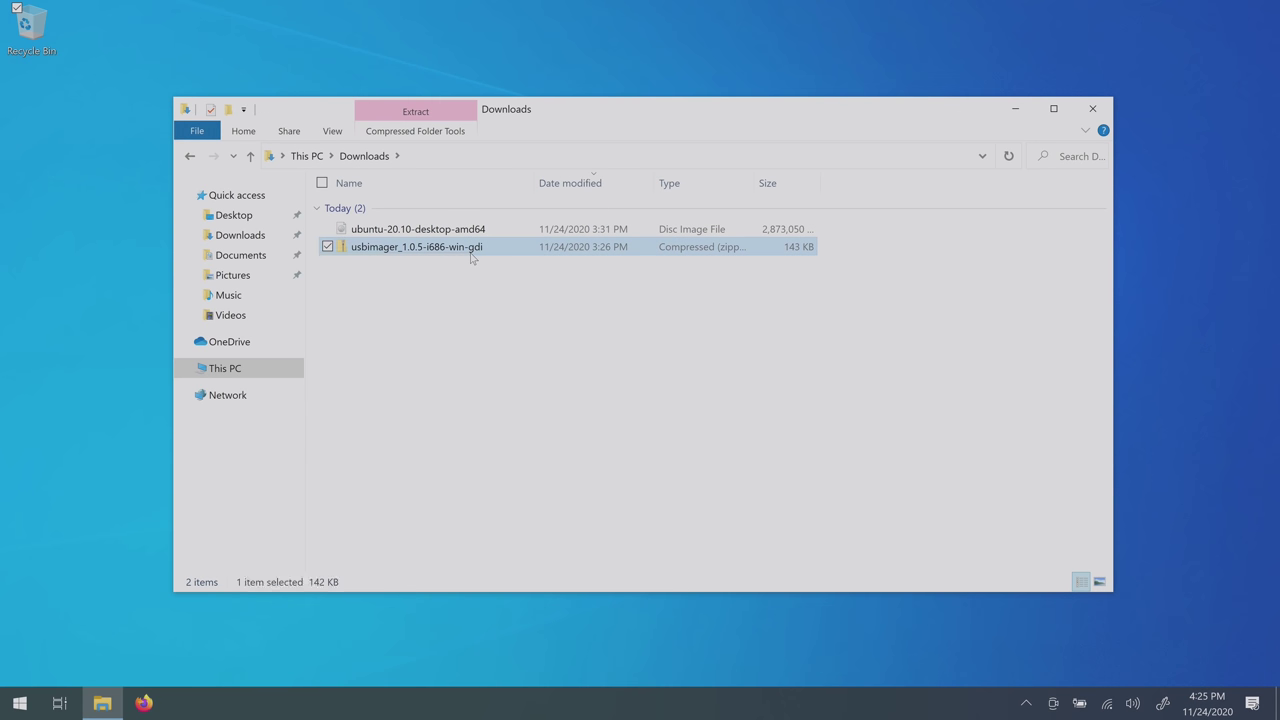
{"action": "left_click", "coordinate": [409, 309]}
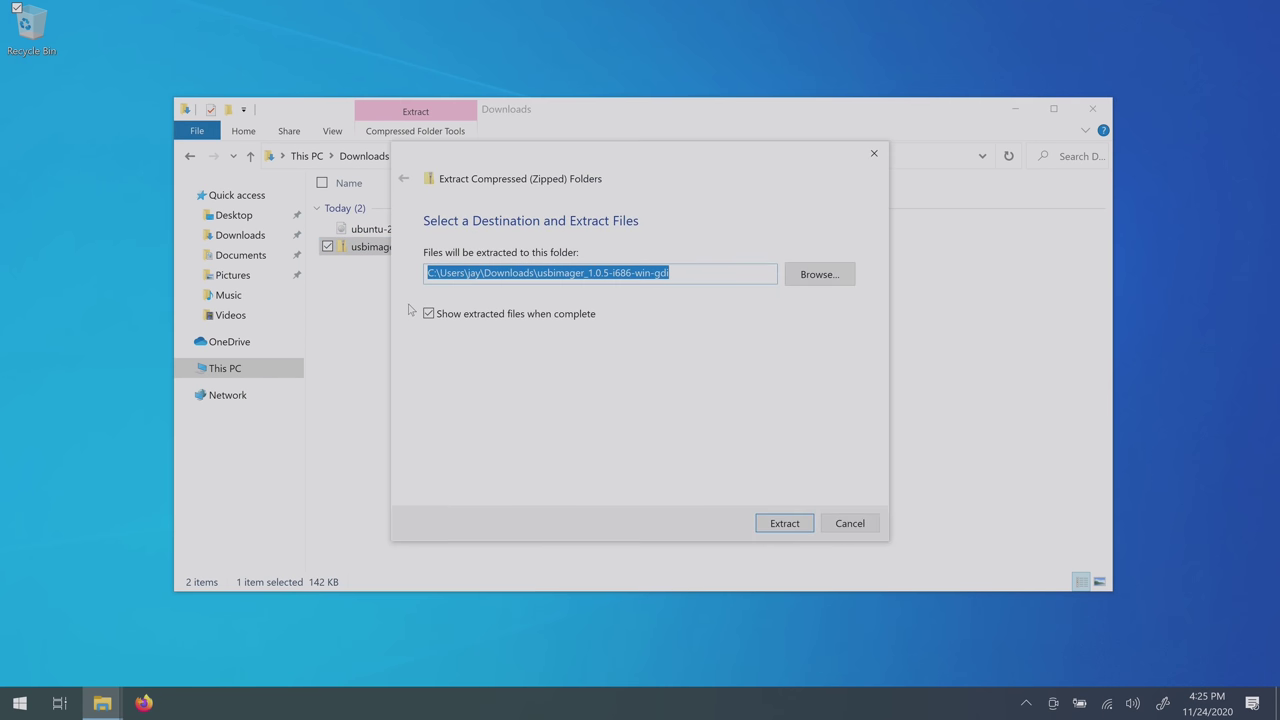
{"action": "left_click", "coordinate": [784, 524]}
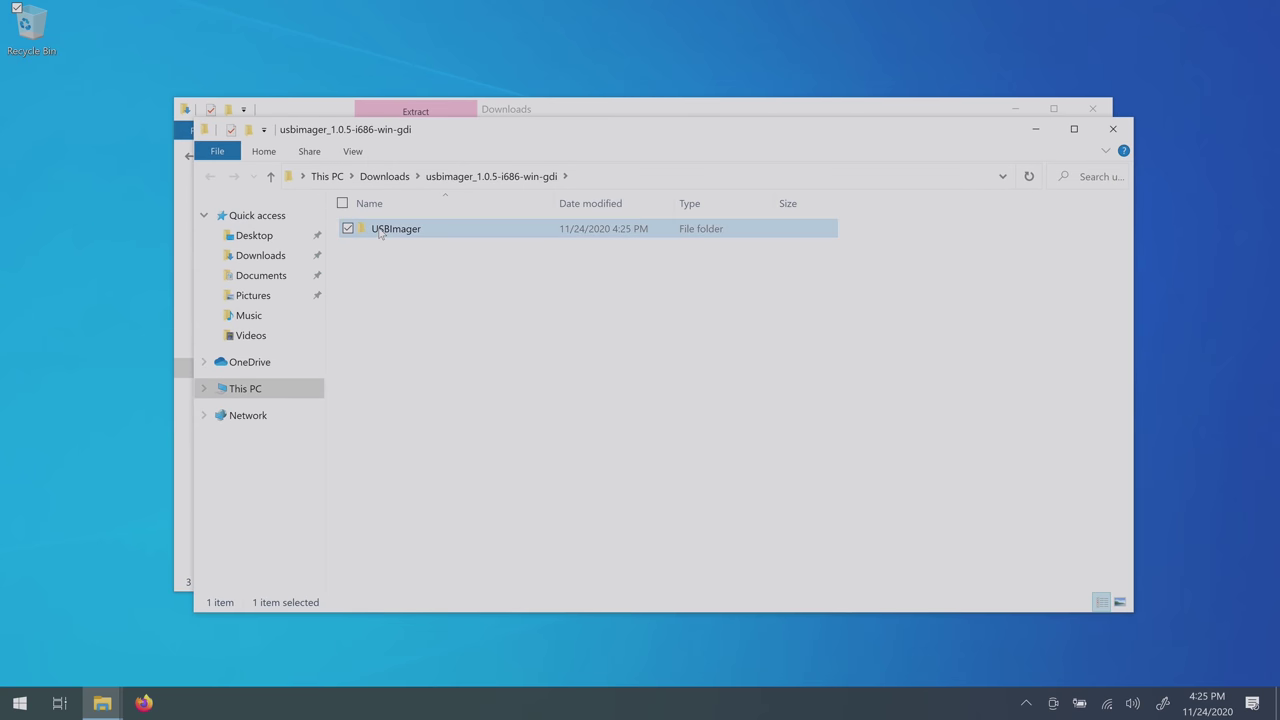
- Run the extracted usbimager app, letting it past the SmartScreen warning and granting administrator permission
{"action": "double_click", "coordinate": [386, 231]}
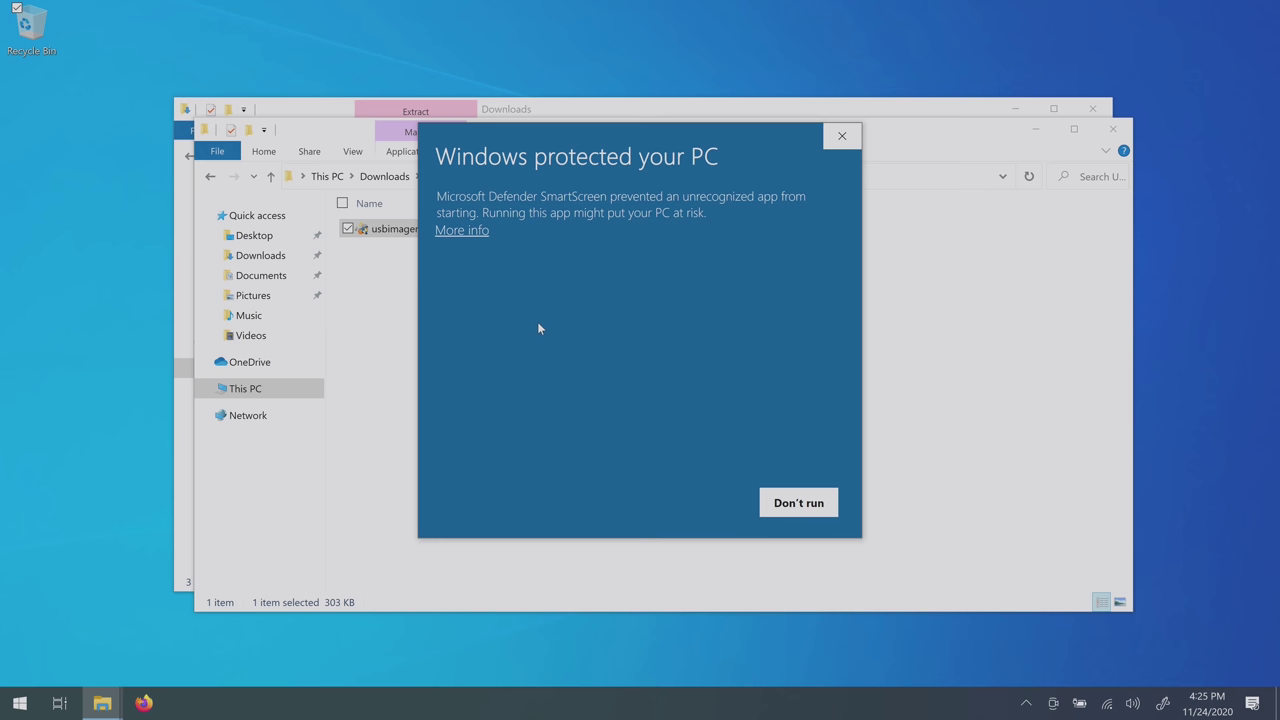
{"action": "left_click", "coordinate": [482, 230]}
{"action": "left_click", "coordinate": [697, 503]}
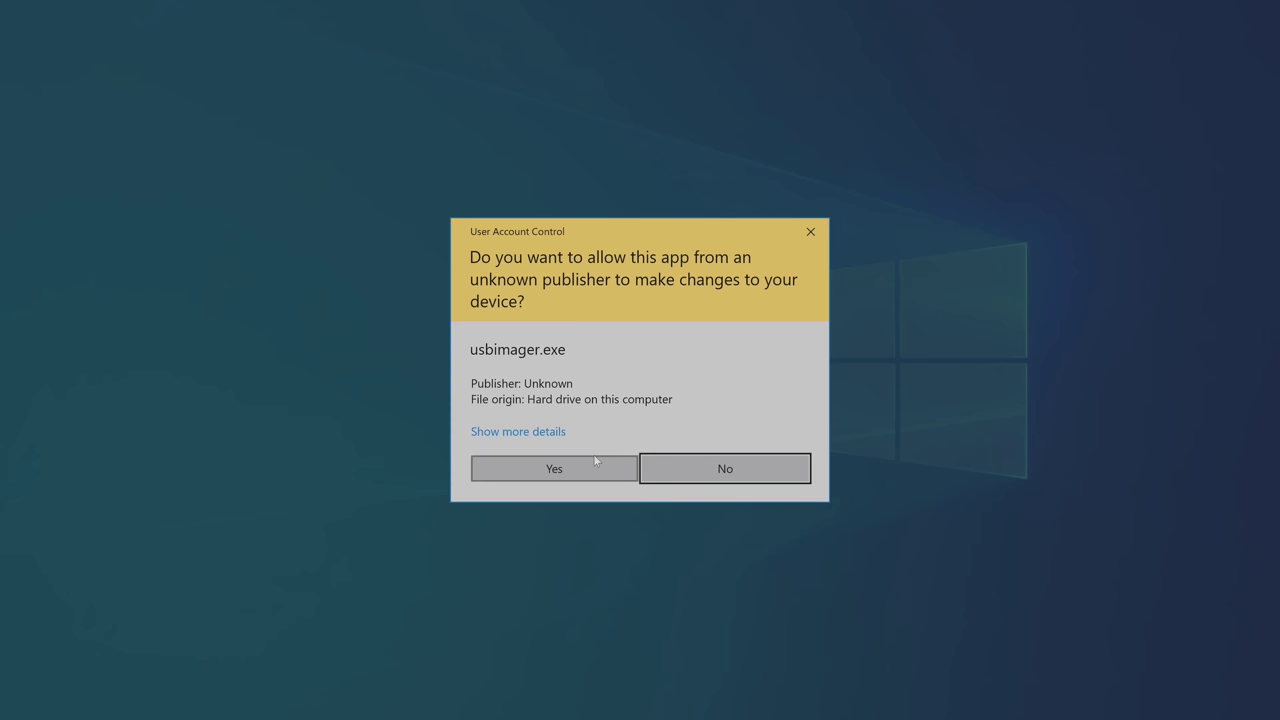
{"action": "left_click", "coordinate": [592, 466]}
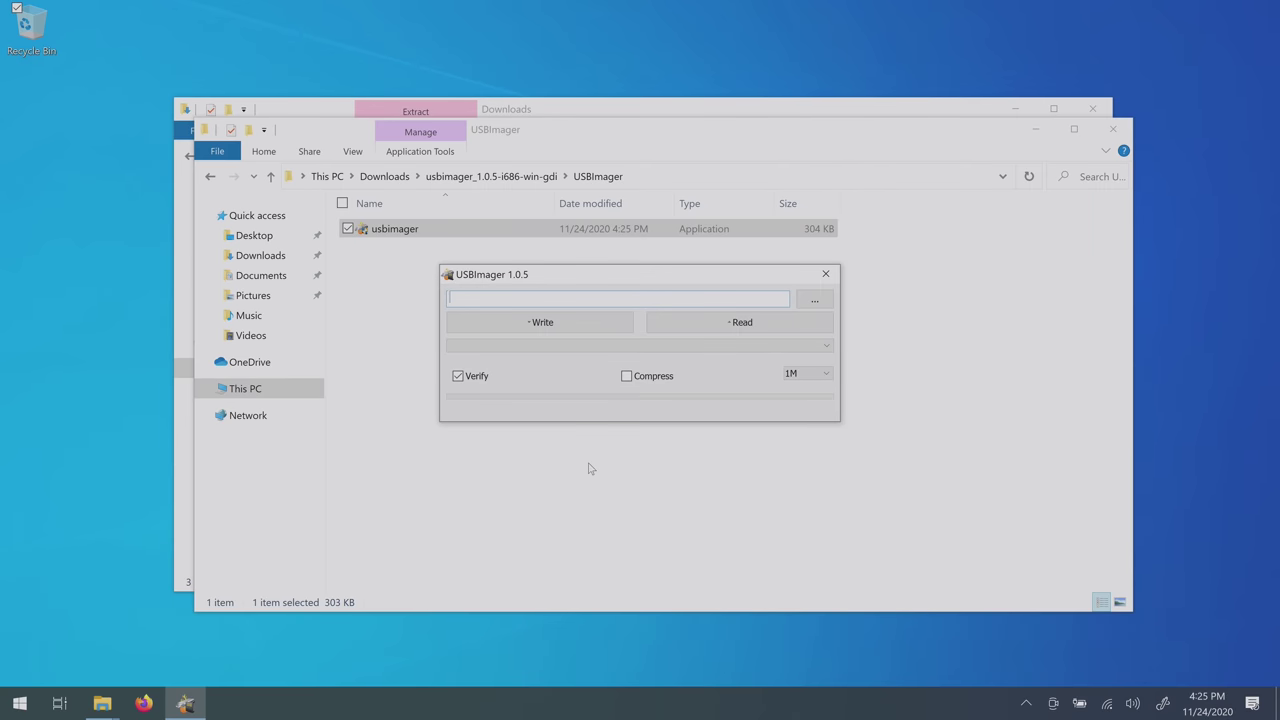
- Choose ubuntu-20.10-desktop-amd64.iso from Downloads as USBImager's image and close the Explorer windows
{"action": "left_click", "coordinate": [1112, 129]}
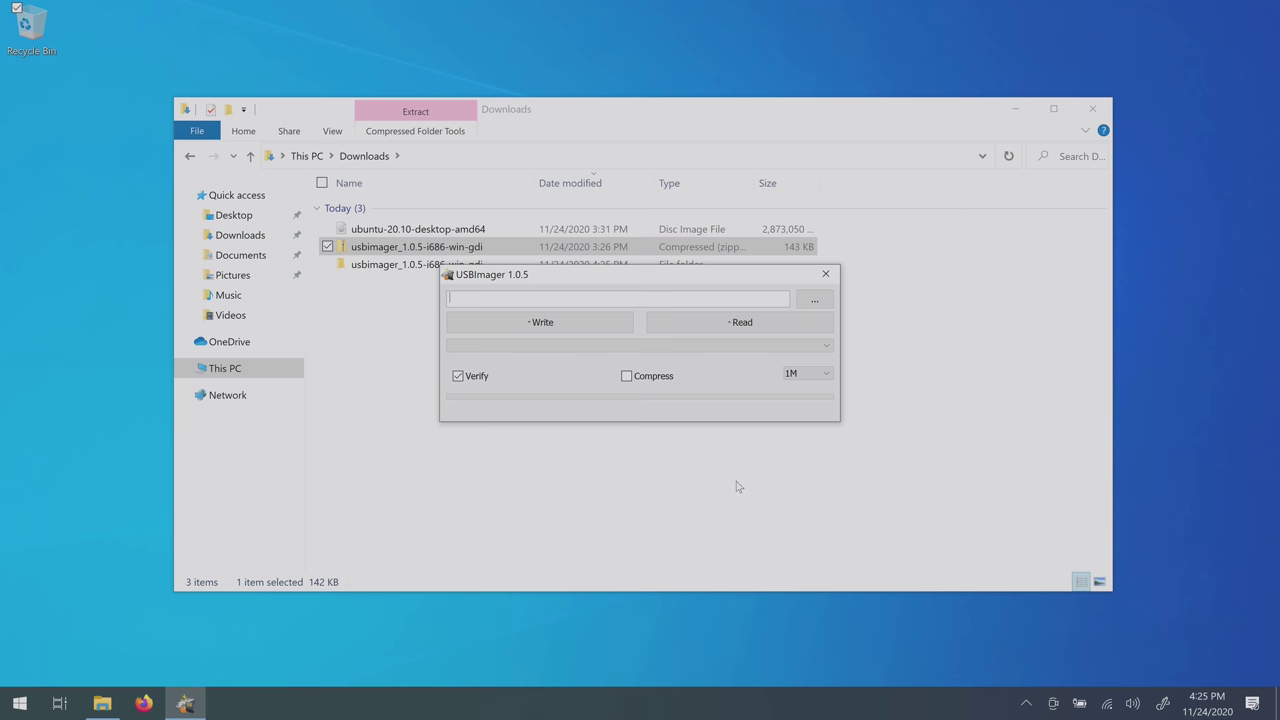
{"action": "left_click", "coordinate": [815, 301]}
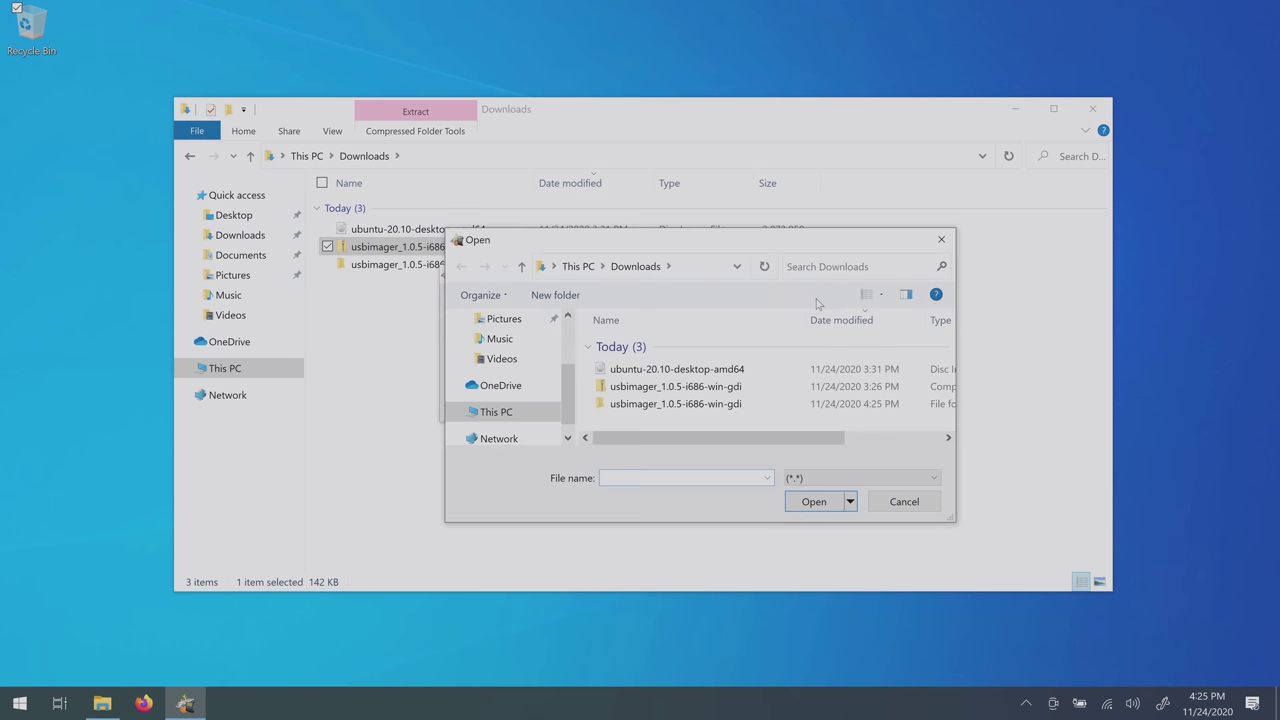
{"action": "left_click", "coordinate": [737, 370]}
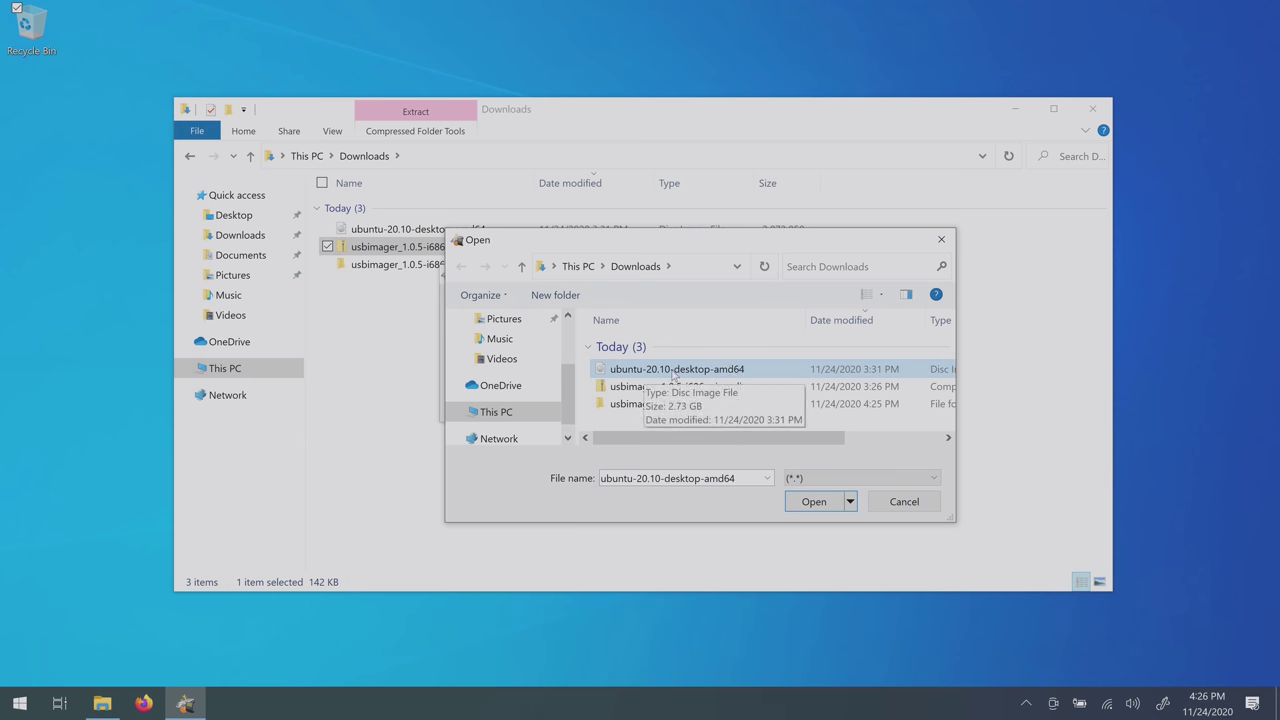
{"action": "left_click", "coordinate": [815, 501]}
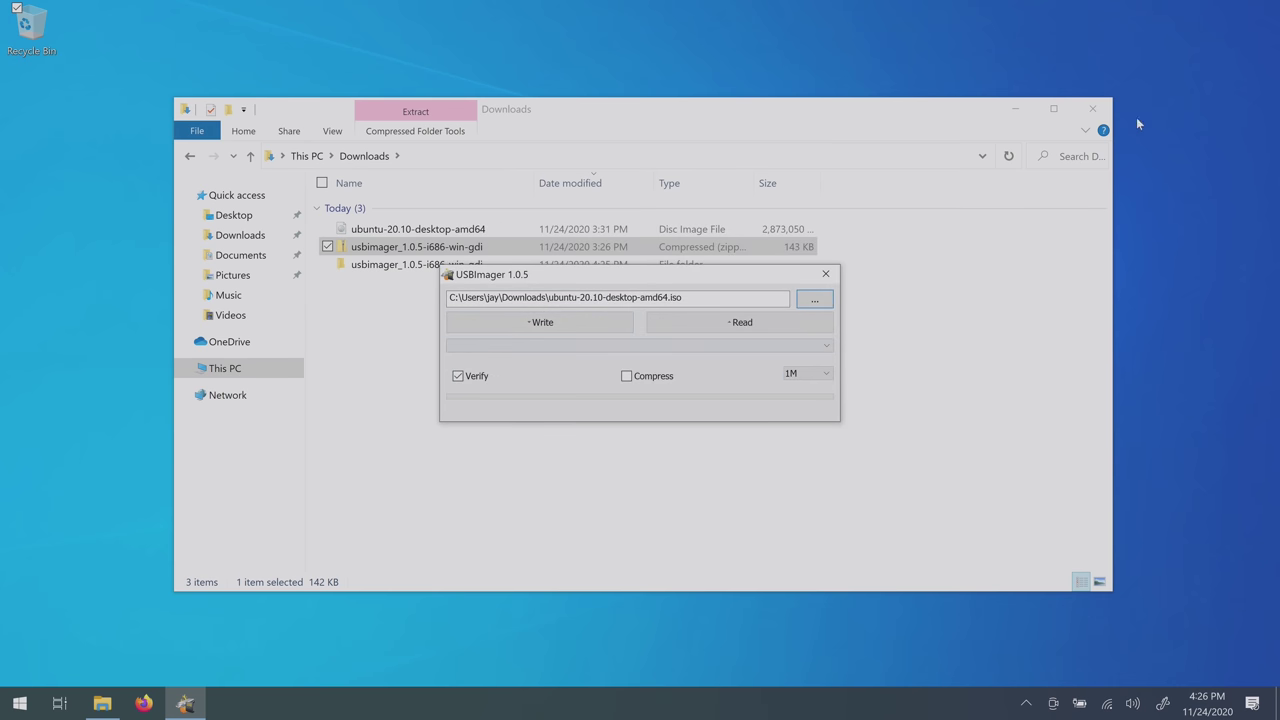
{"action": "left_click", "coordinate": [1092, 108]}
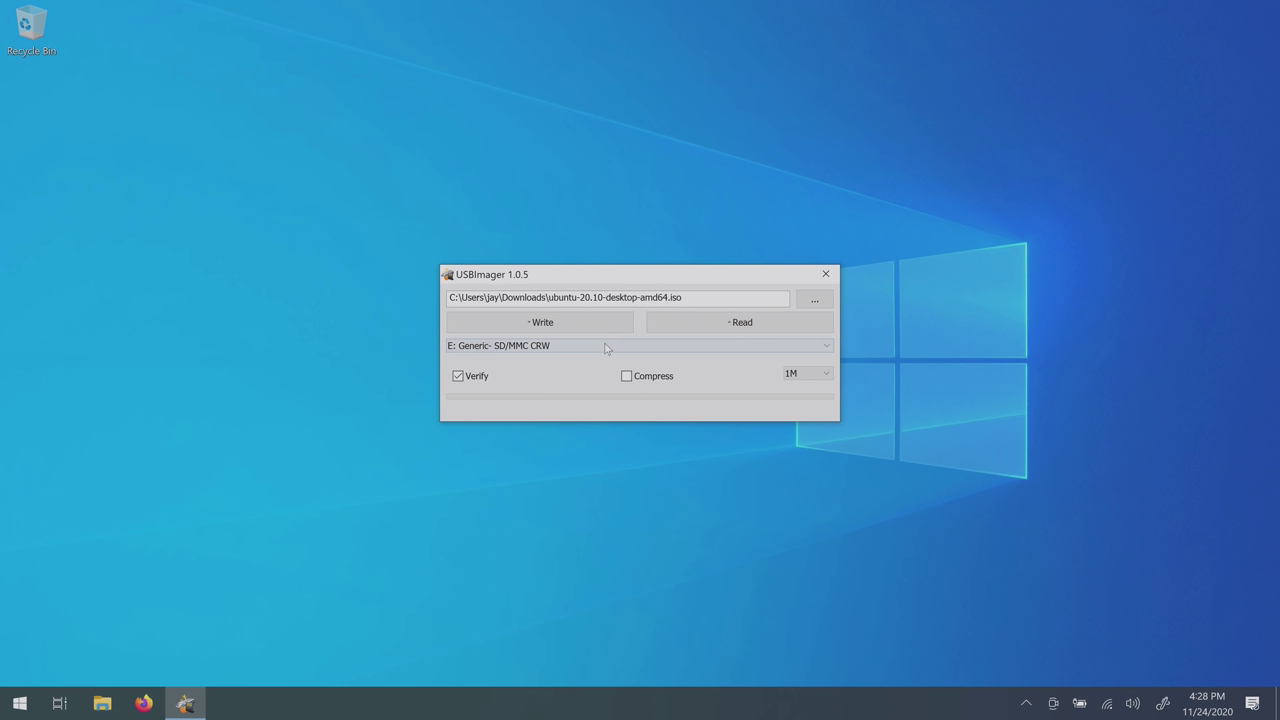
- Select drive D: [8.3 GiB] as the target device instead of the SD card reader
{"action": "left_click", "coordinate": [608, 347]}
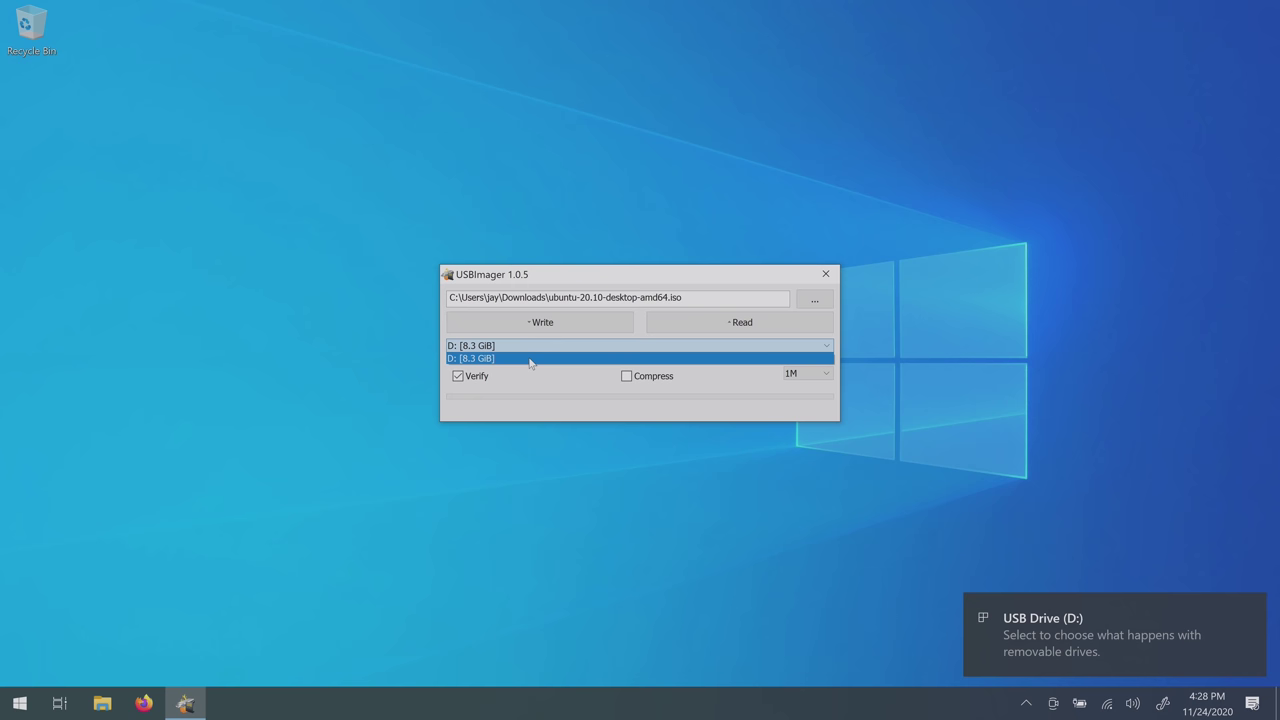
{"action": "left_click", "coordinate": [530, 360]}
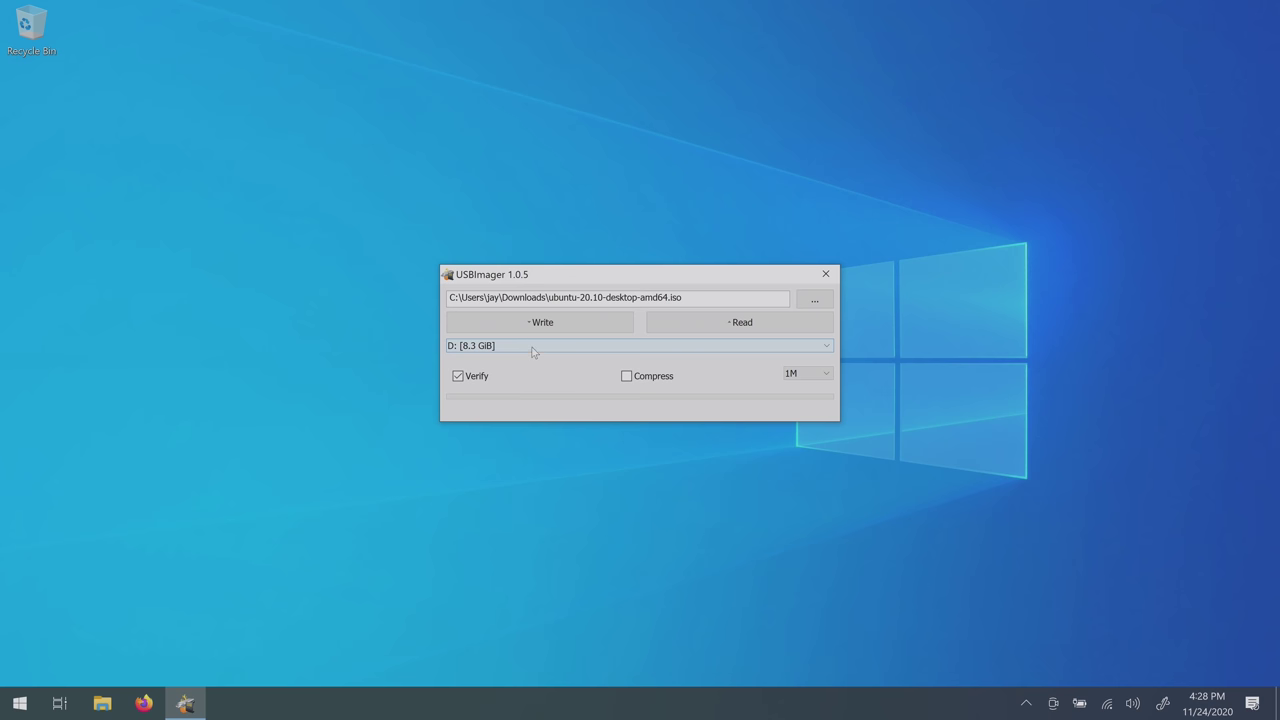
{"action": "left_click", "coordinate": [533, 350]}
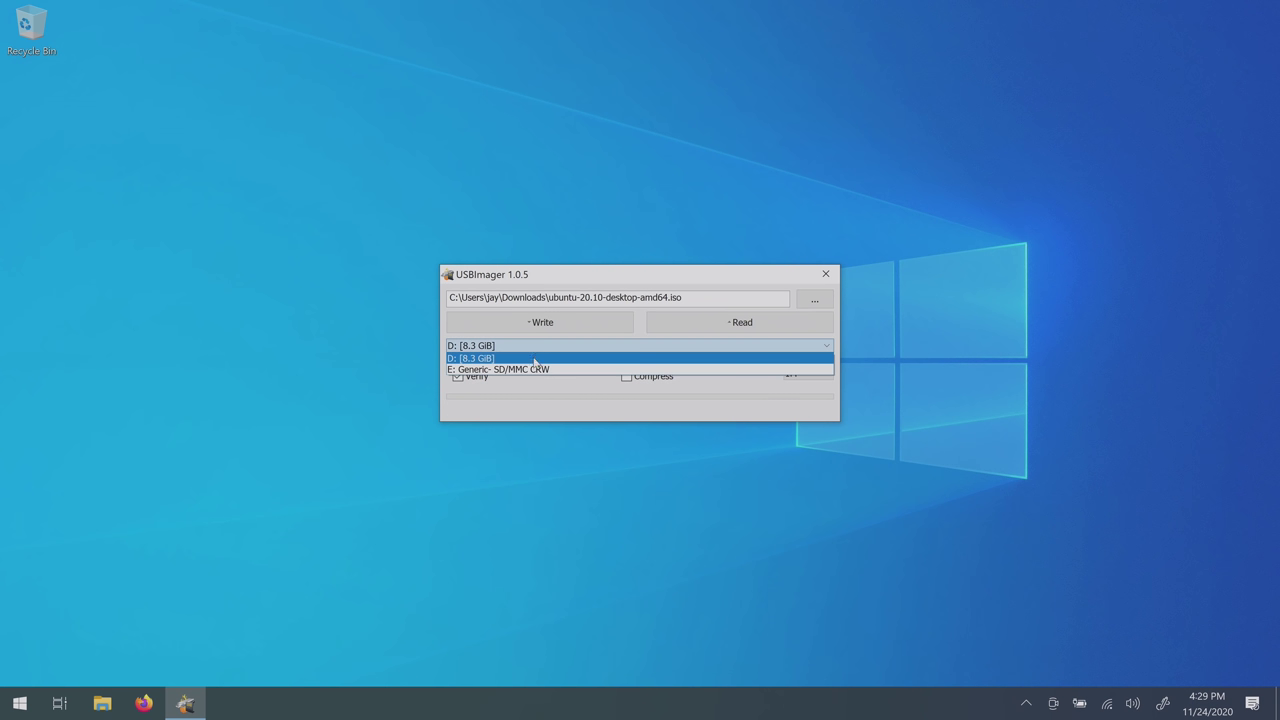
{"action": "left_click", "coordinate": [526, 359]}
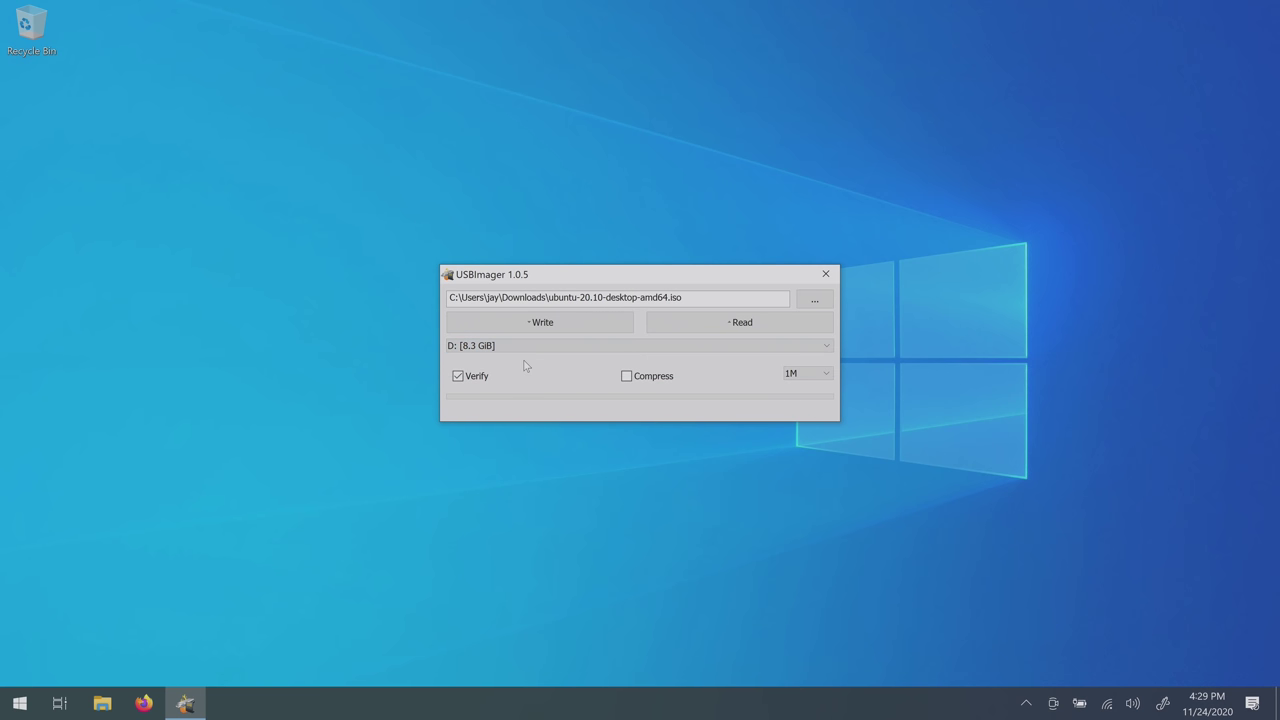
- Start writing ubuntu-20.10-desktop-amd64.iso to drive D: with Verify enabled
{"action": "left_click", "coordinate": [578, 324]}
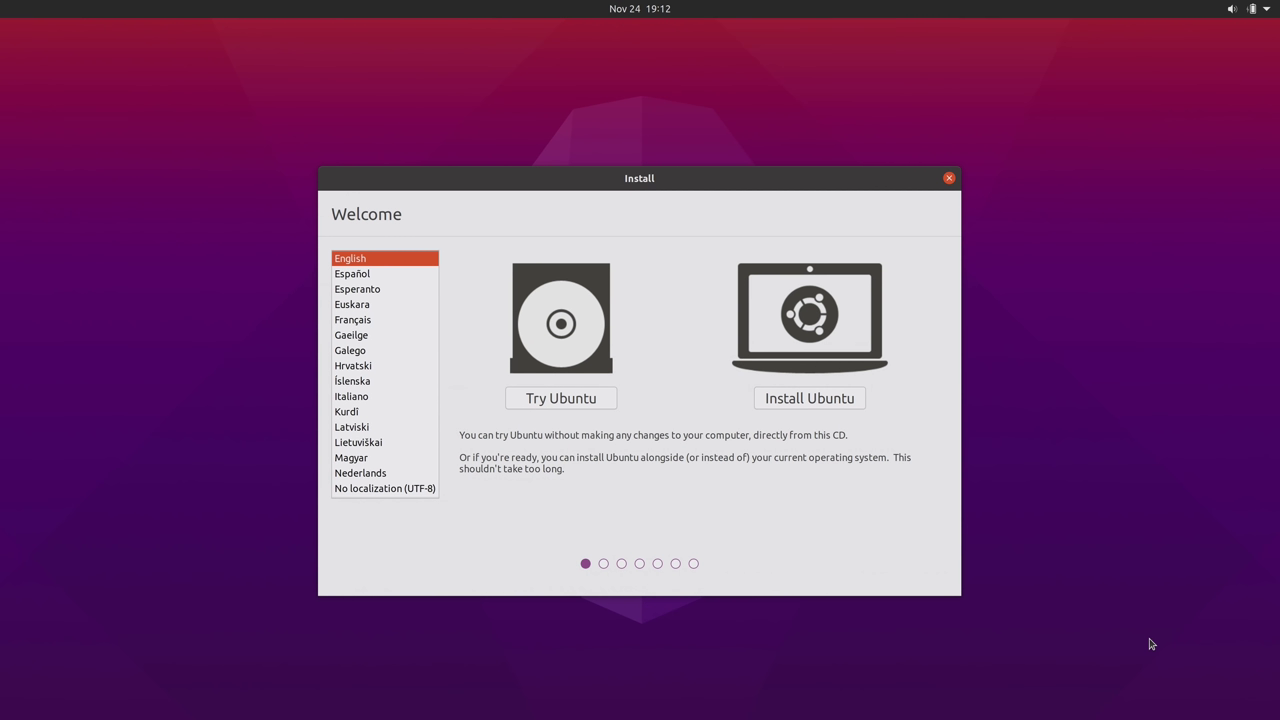
- Choose Try Ubuntu on the Welcome screen to boot the live desktop without installing
{"action": "left_click", "coordinate": [607, 402]}
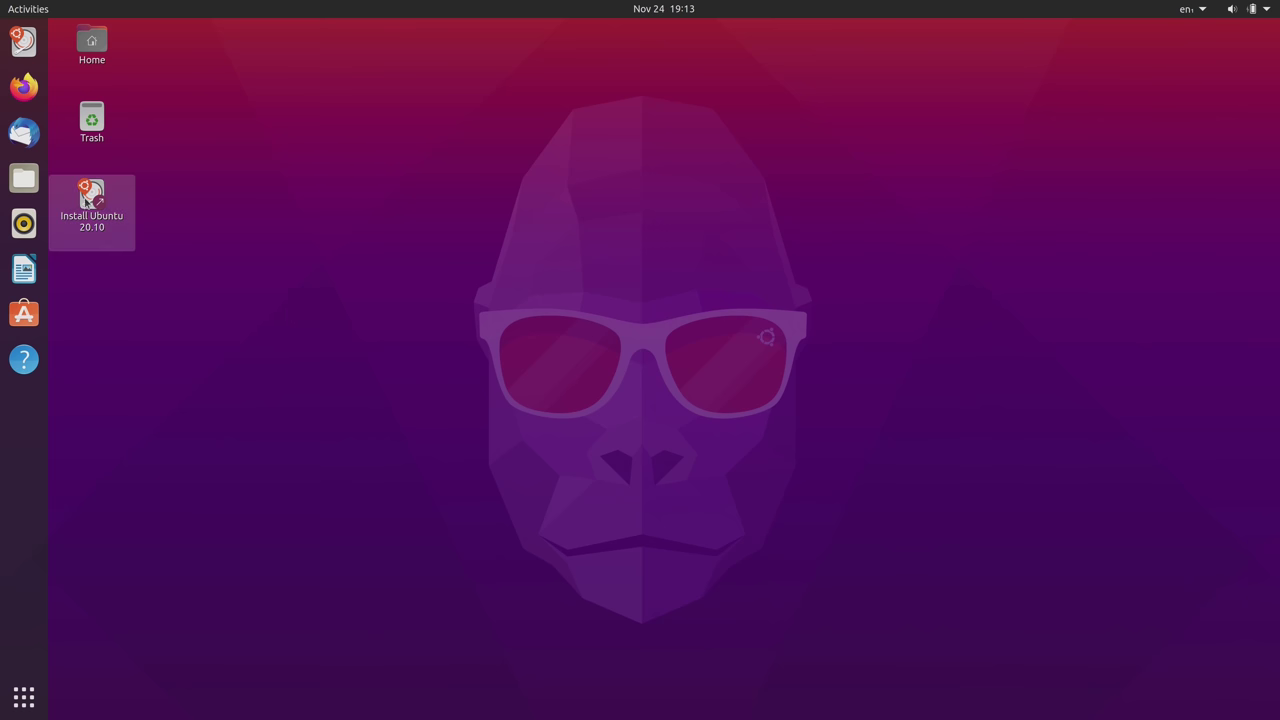
- Launch the Install Ubuntu 20.10 desktop icon, then minimize the installer window
{"action": "left_click", "coordinate": [90, 198]}
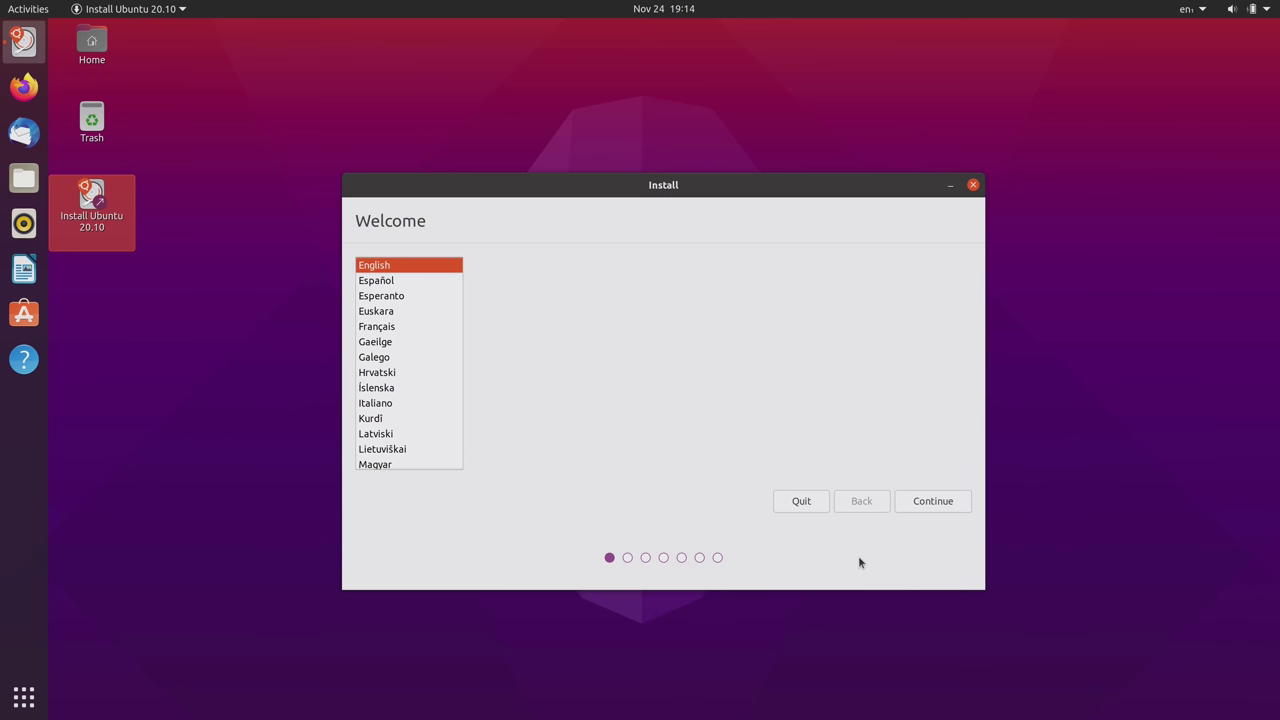
{"action": "left_click", "coordinate": [950, 186]}
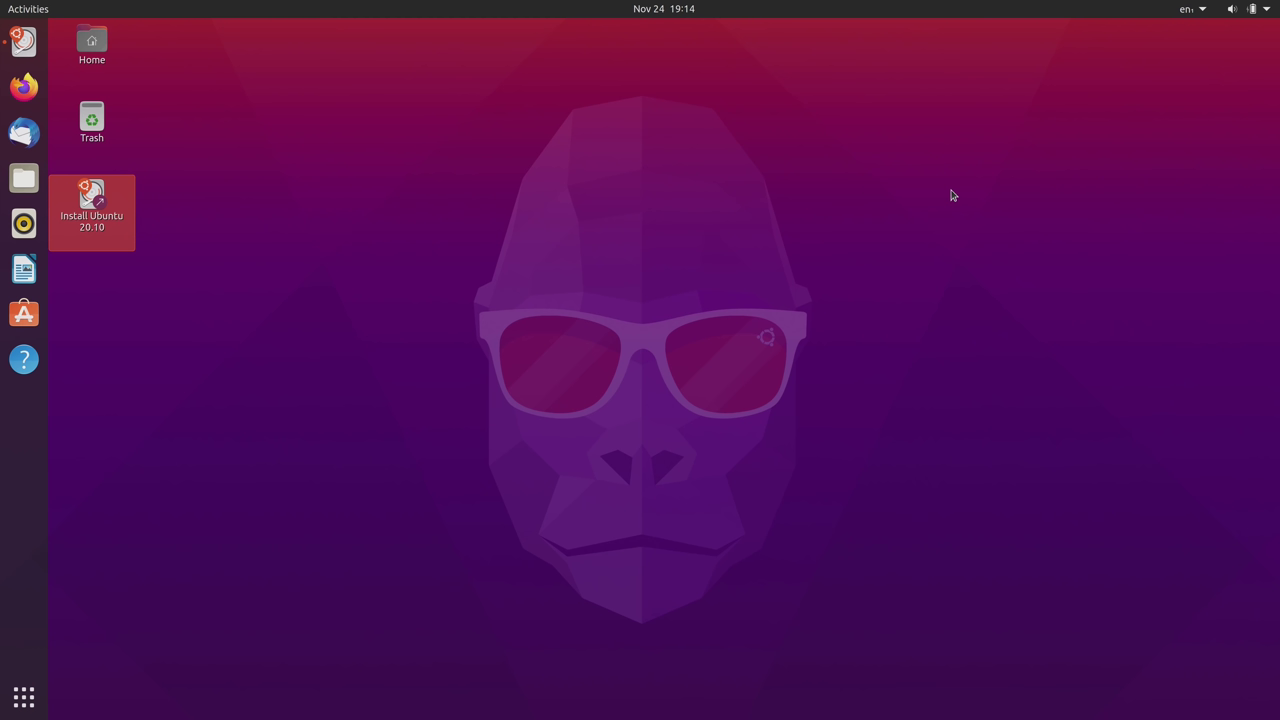
- Check the network status in the top-right system menu, then launch Firefox from the dock
{"action": "left_click", "coordinate": [1266, 10]}
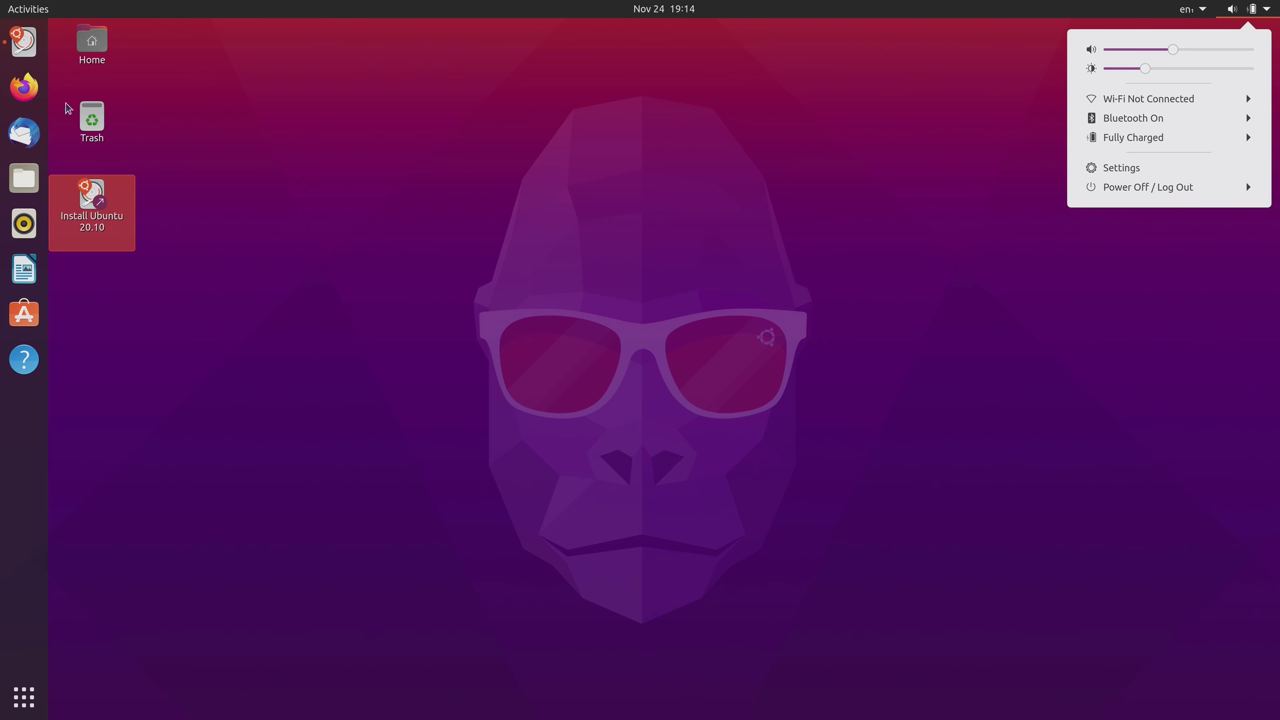
{"action": "left_click", "coordinate": [8, 80]}
{"action": "left_click", "coordinate": [12, 87]}
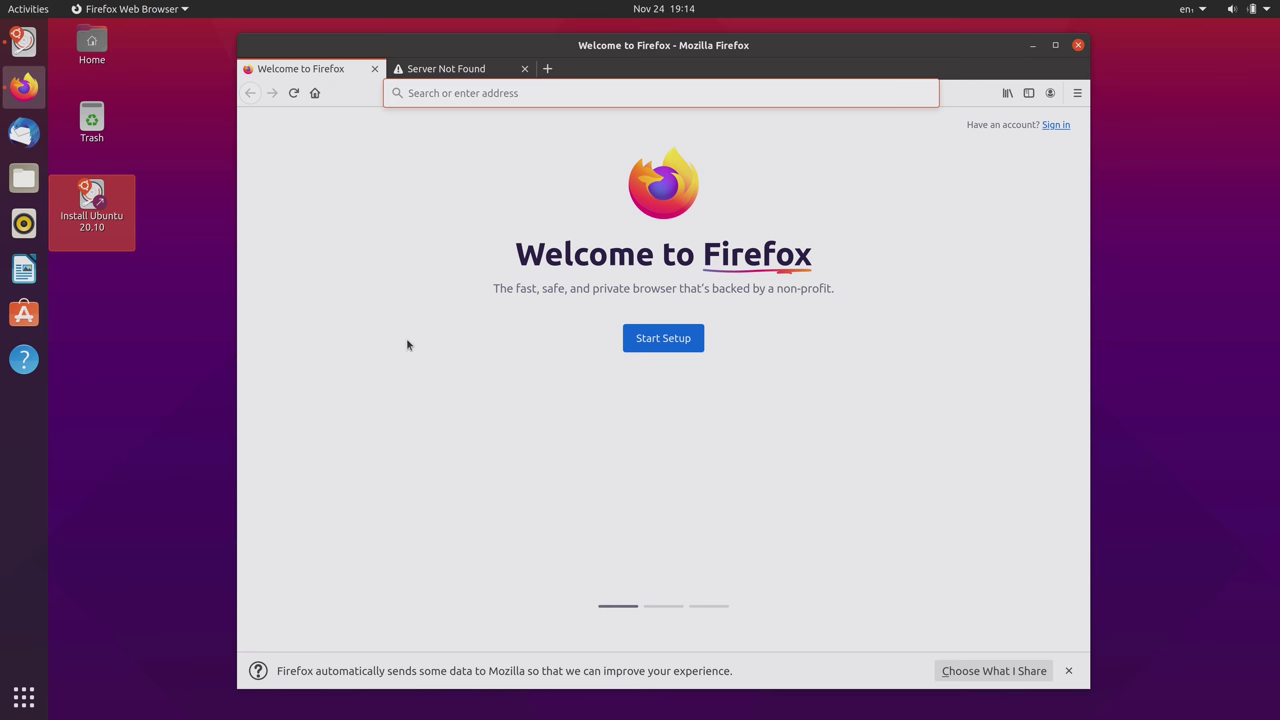
- Try loading learnlinux.tv in Firefox and close the extra Server Not Found tab
{"action": "type", "text": "learnlinux.tv"}
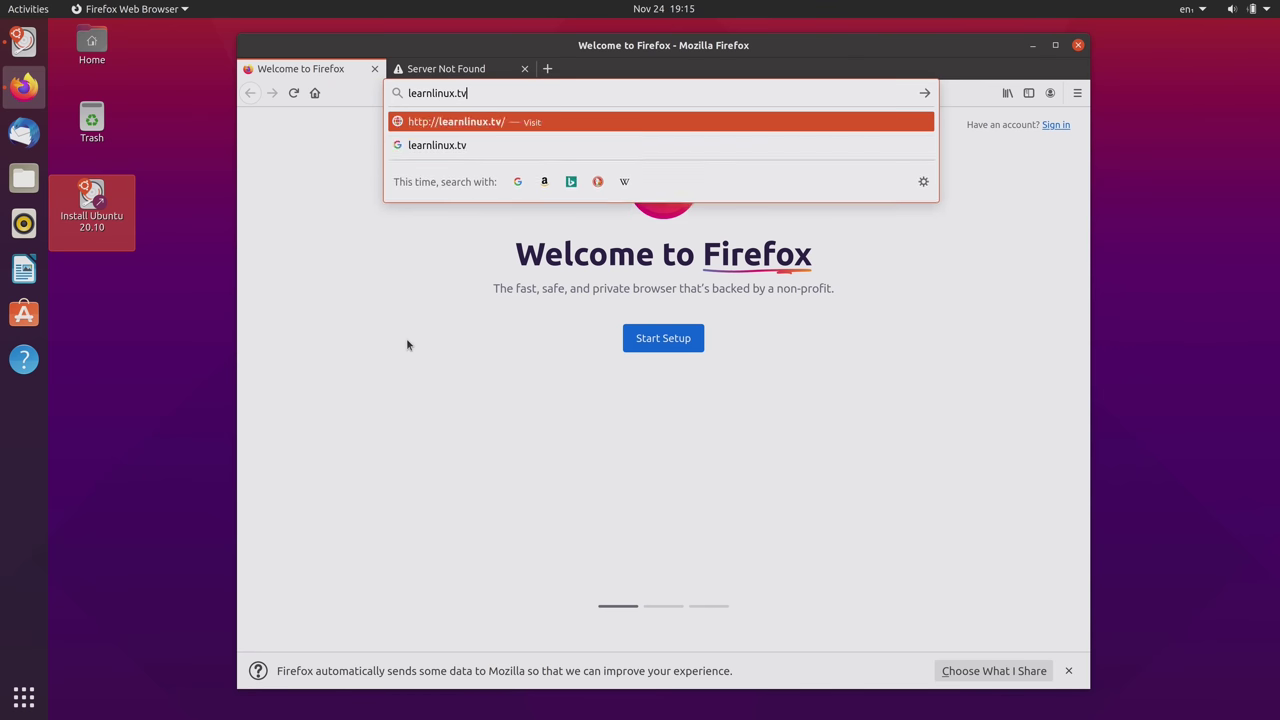
{"action": "key", "text": "Return"}
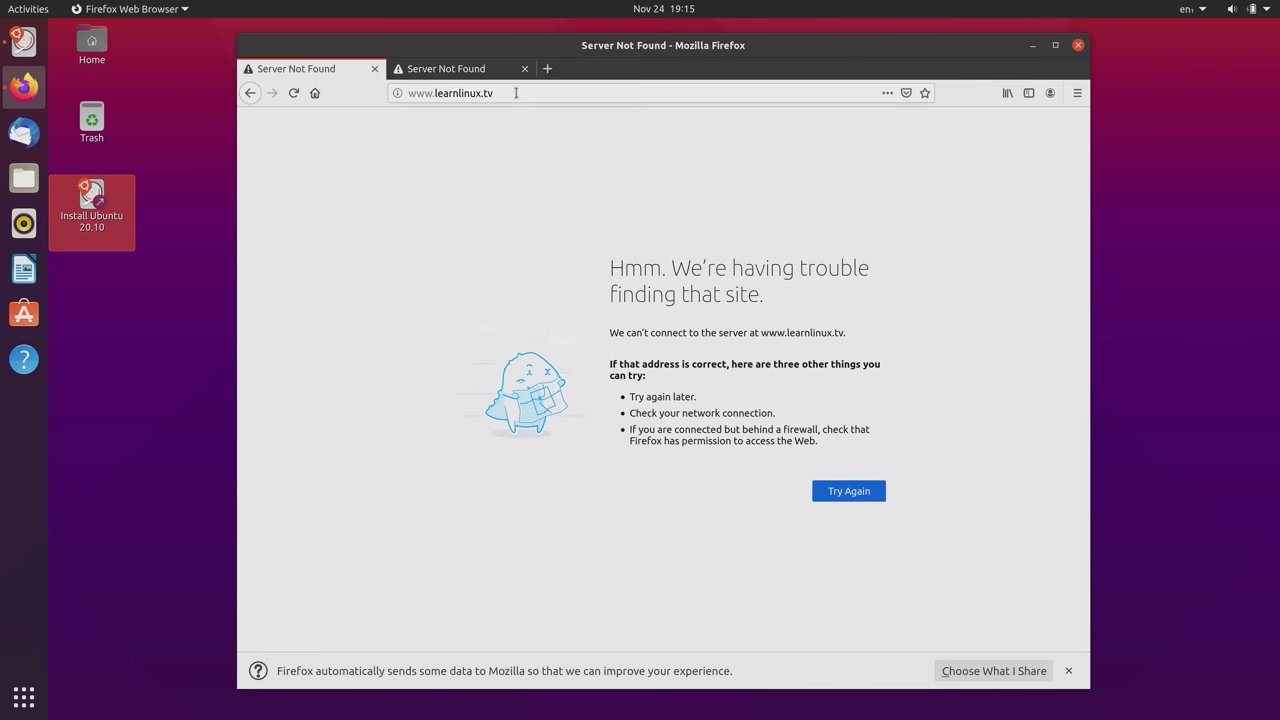
{"action": "left_click", "coordinate": [524, 68]}
- Bring up the Wi-Fi network list via Wi-Fi Not Connected > Select Network
{"action": "left_click", "coordinate": [1268, 9]}
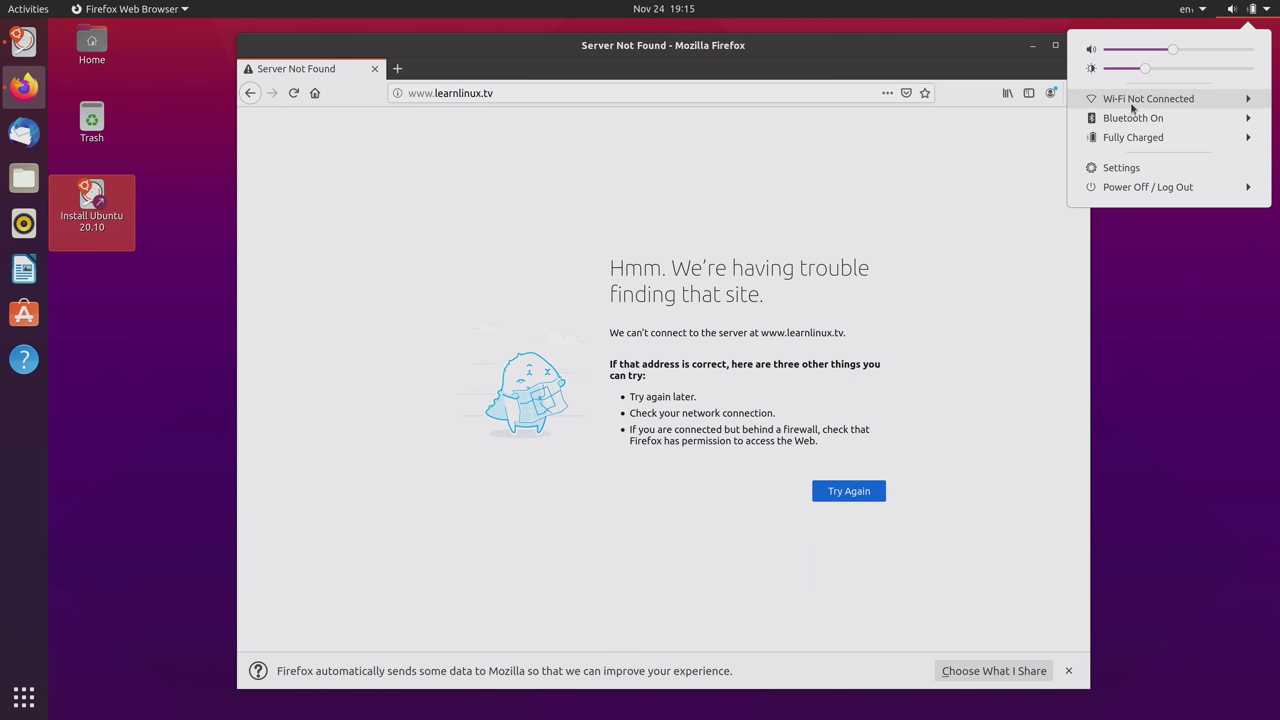
{"action": "left_click", "coordinate": [1132, 107]}
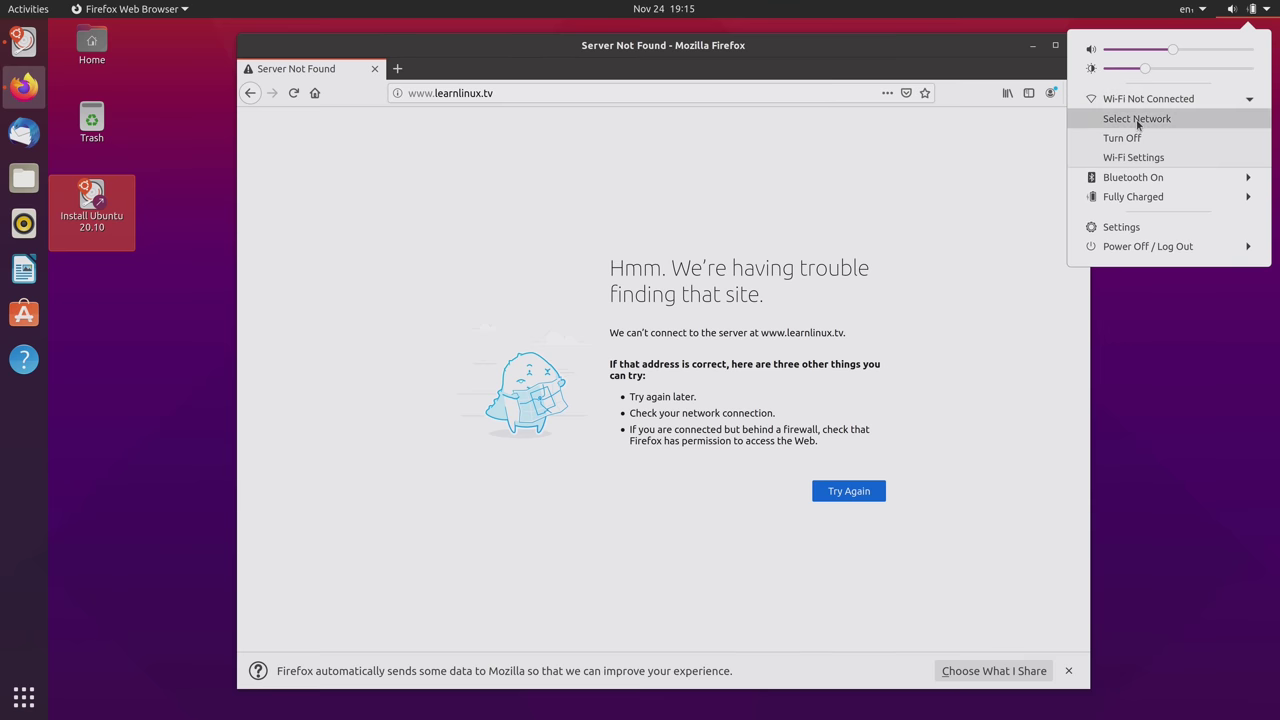
{"action": "left_click", "coordinate": [1137, 119]}
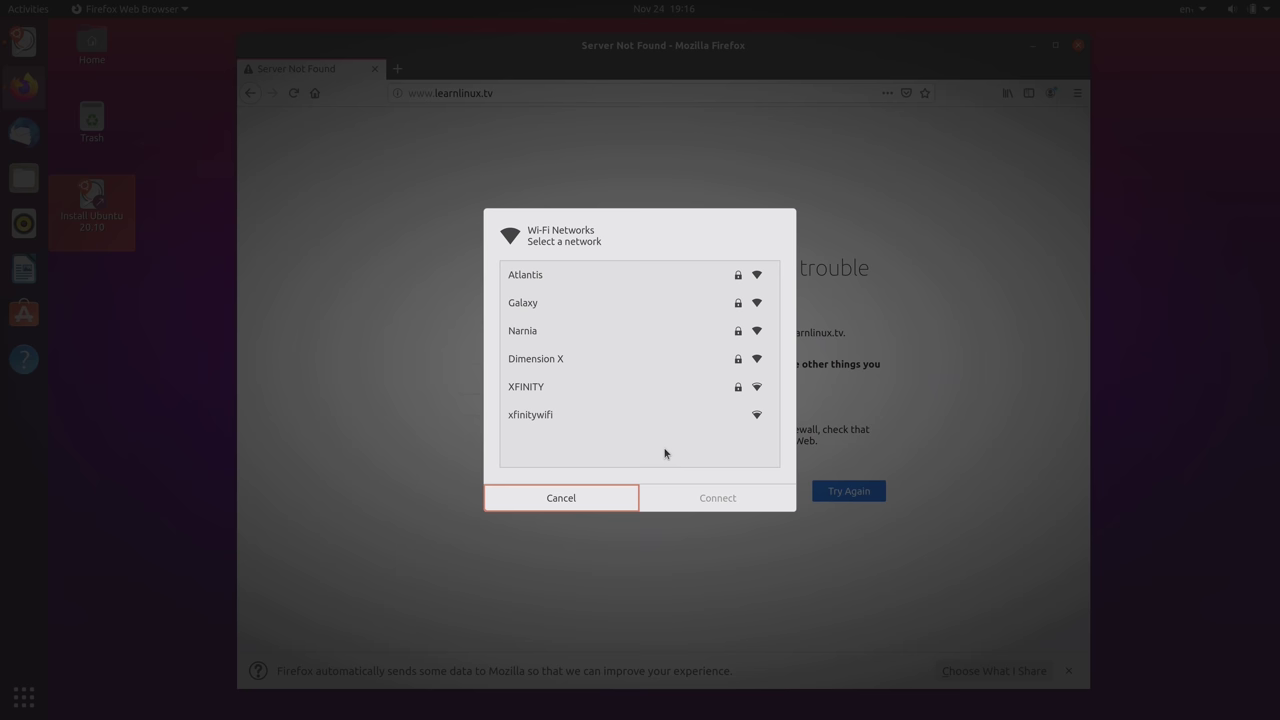
- Connect to the Atlantis Wi-Fi network by entering its network password
{"action": "left_click", "coordinate": [539, 280]}
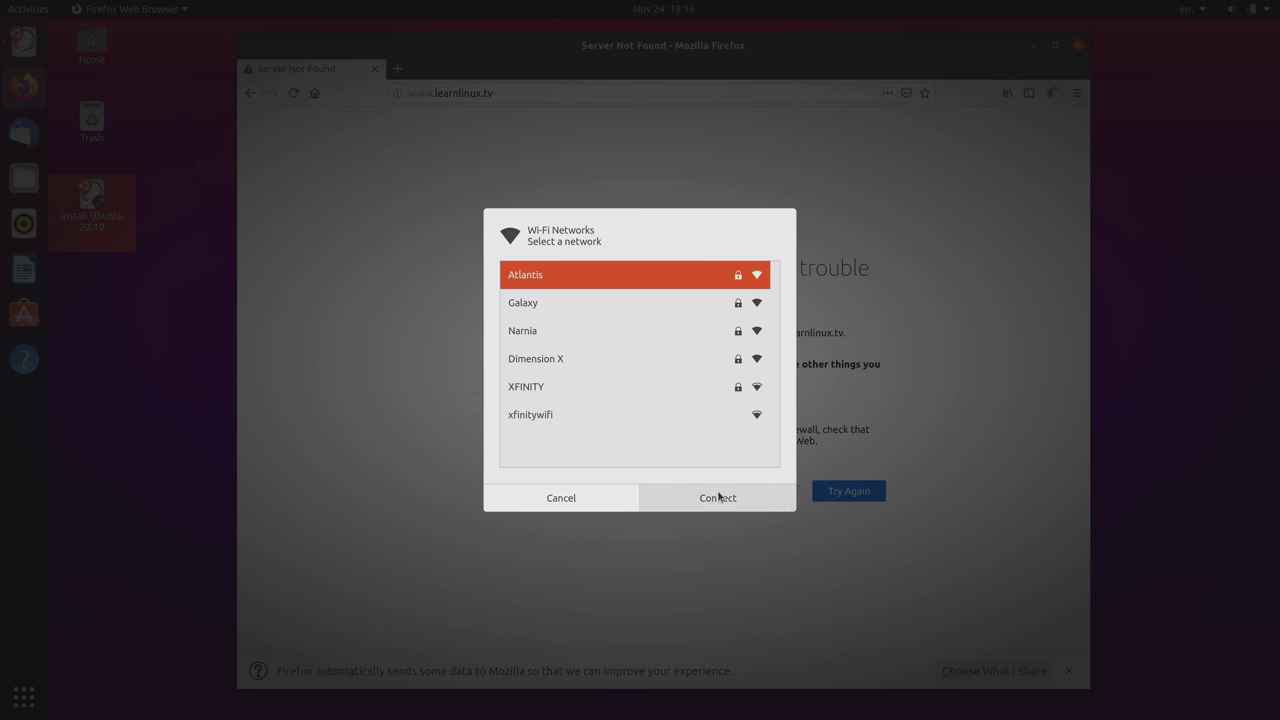
{"action": "left_click", "coordinate": [718, 497]}
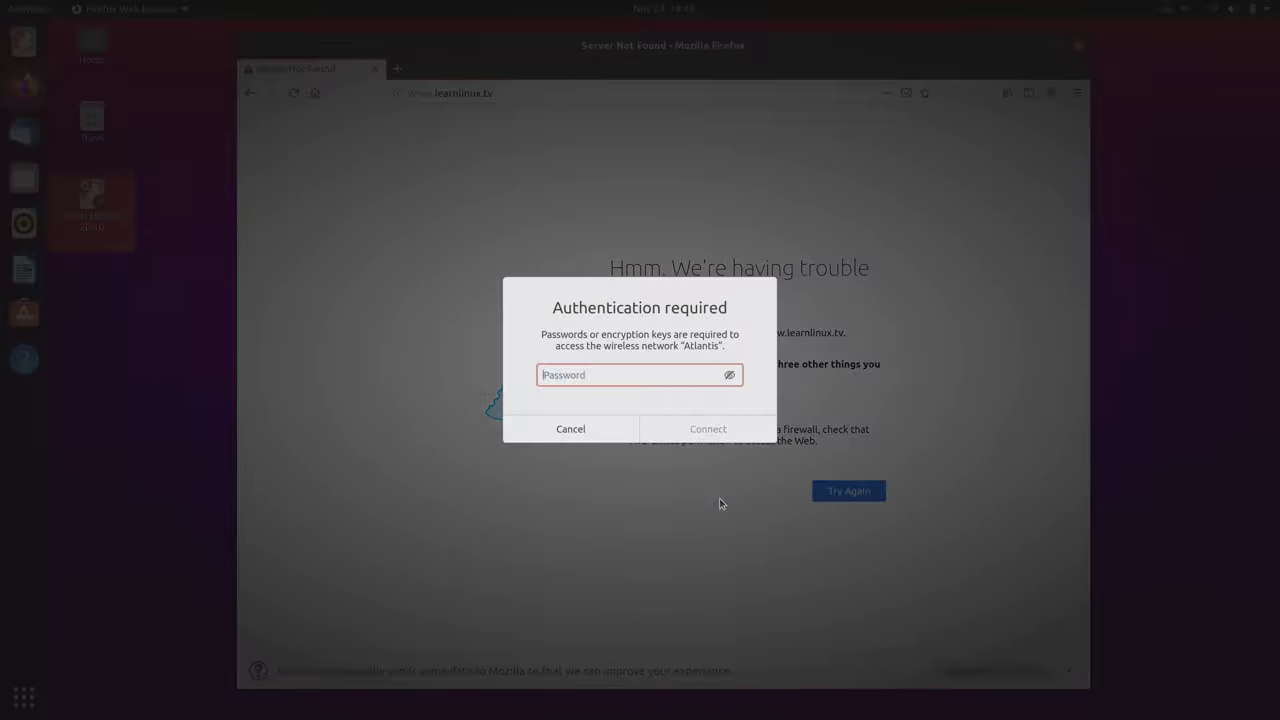
{"action": "type", "text": "**********"}
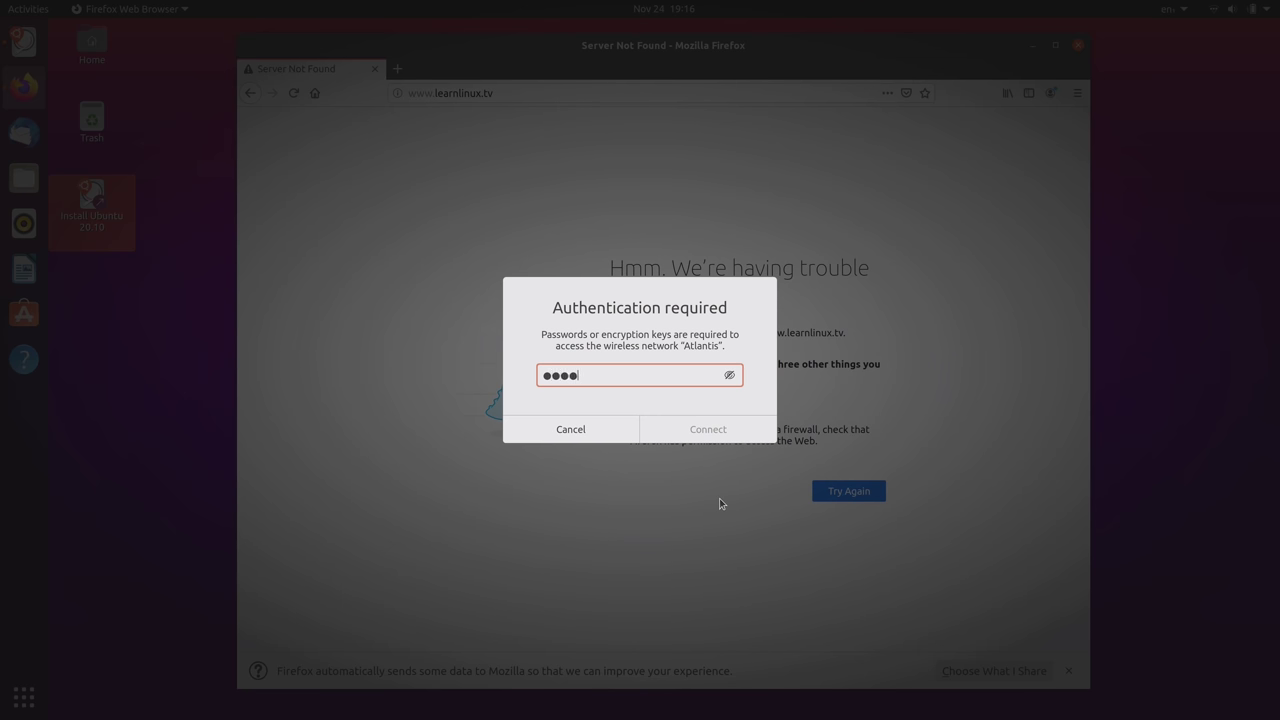
{"action": "type", "text": "********"}
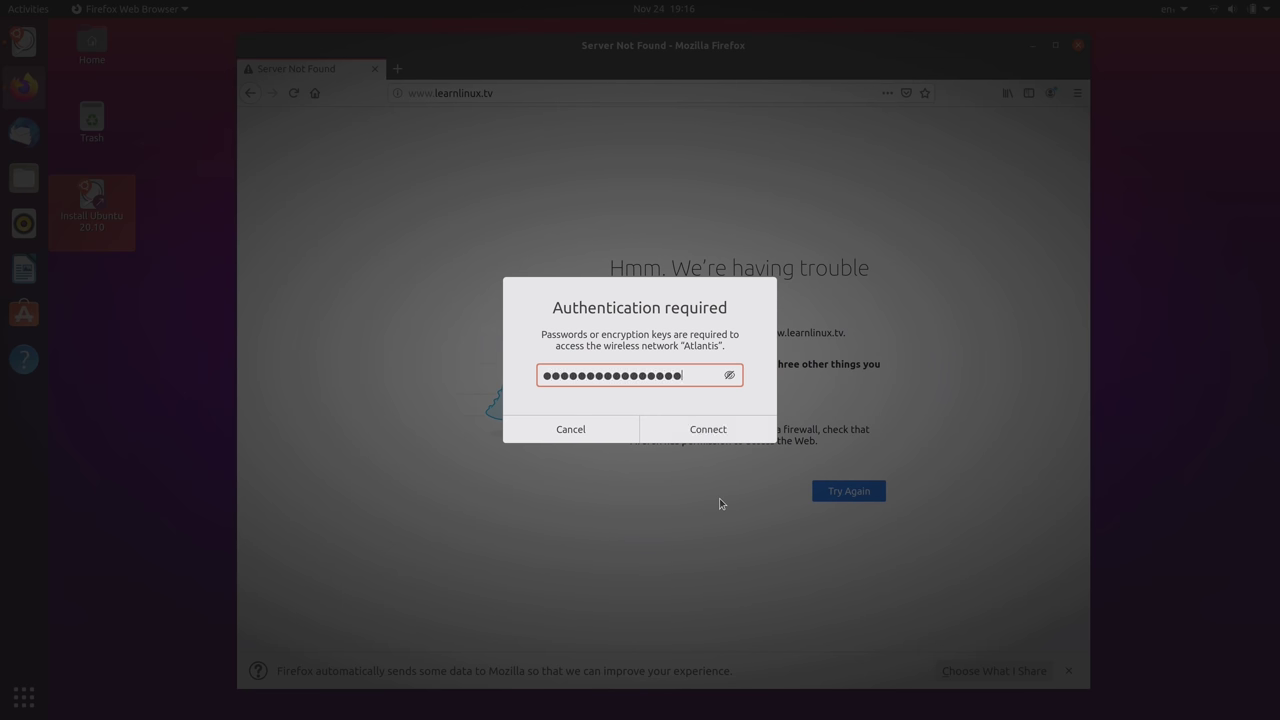
{"action": "left_click", "coordinate": [723, 438]}
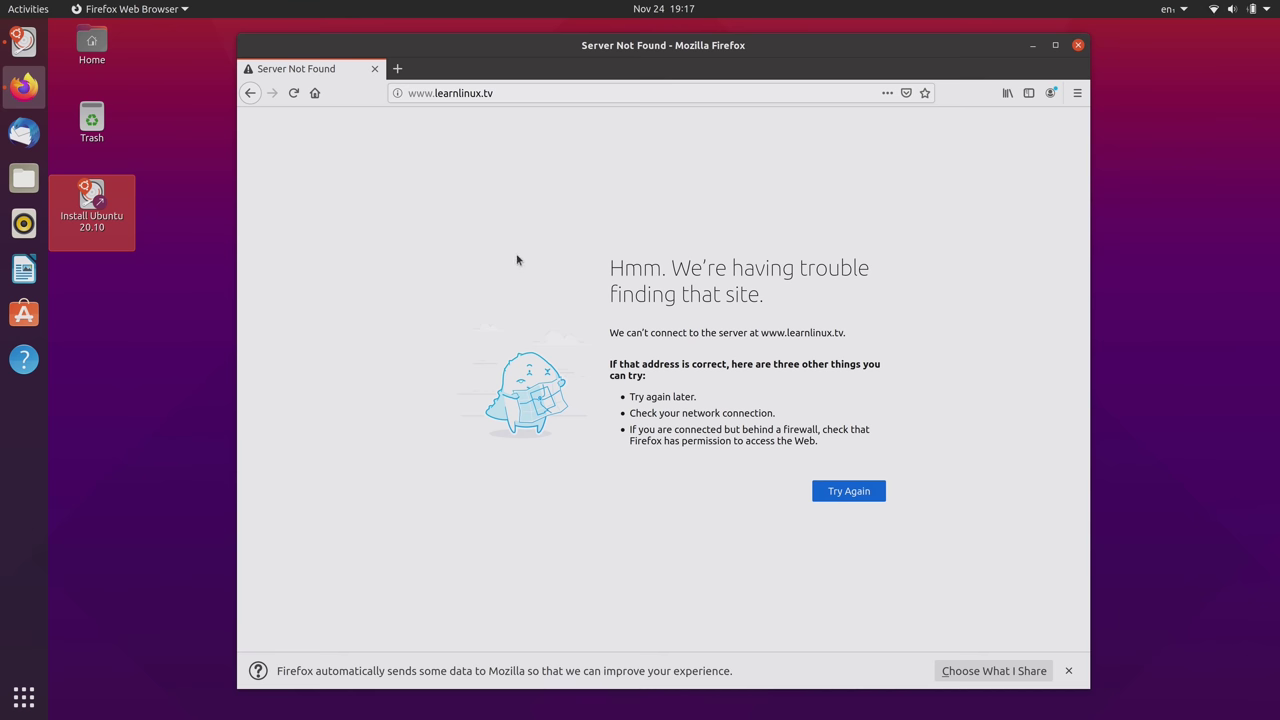
- Reload learnlinux.tv in Firefox so the Latest Videos page loads
{"action": "left_click", "coordinate": [293, 93]}
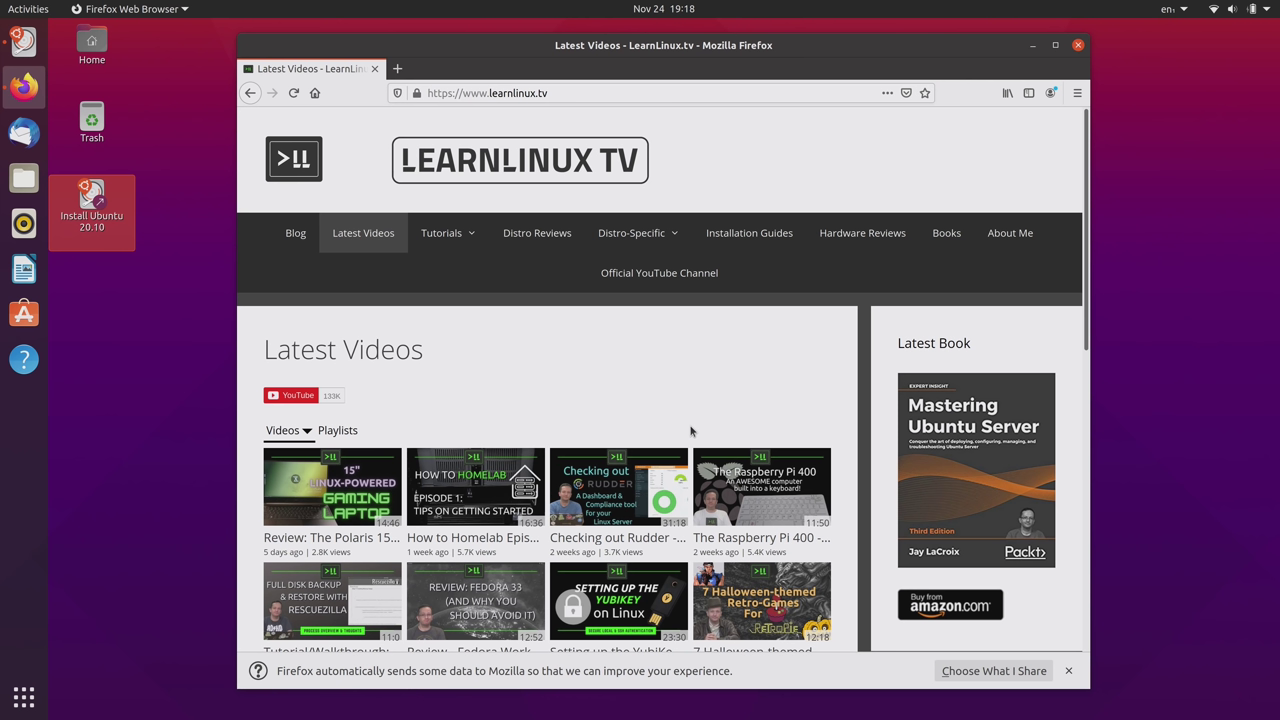
- Close the Firefox window to return to the empty live desktop
{"action": "left_click", "coordinate": [1078, 45]}
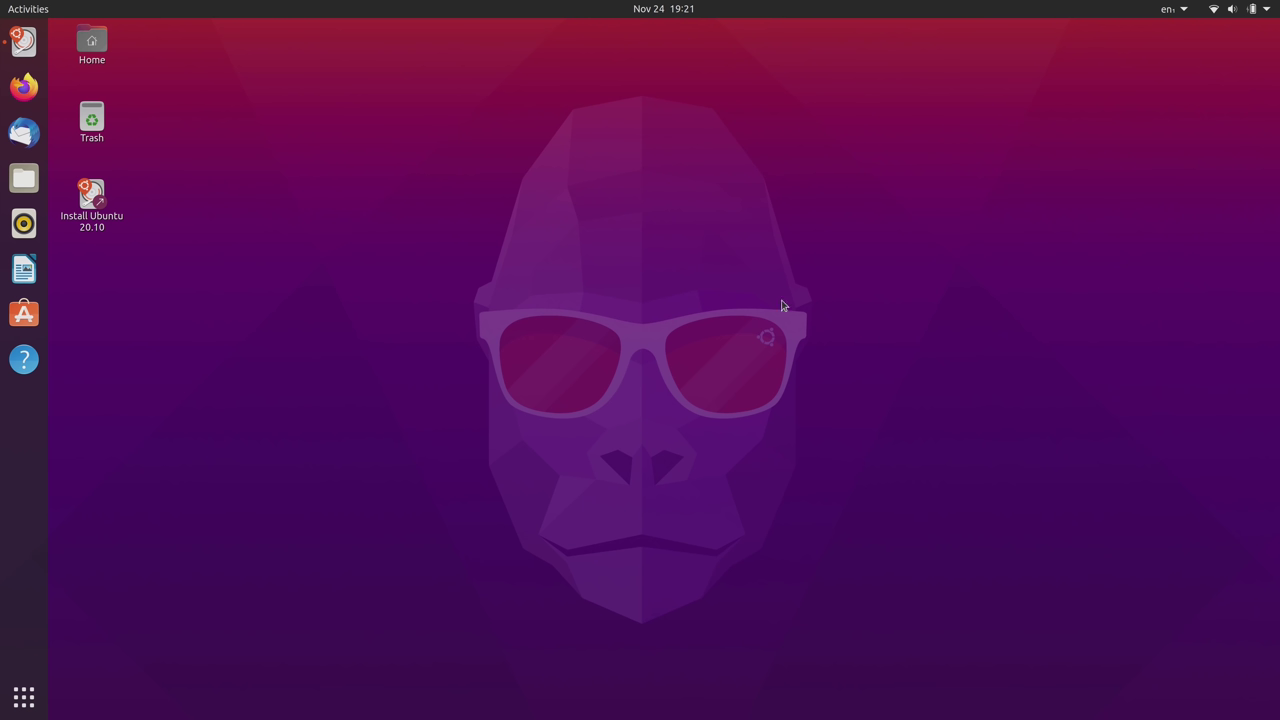
- Launch the Install Ubuntu 20.10 installer and continue with English as the language
{"action": "double_click", "coordinate": [100, 207]}
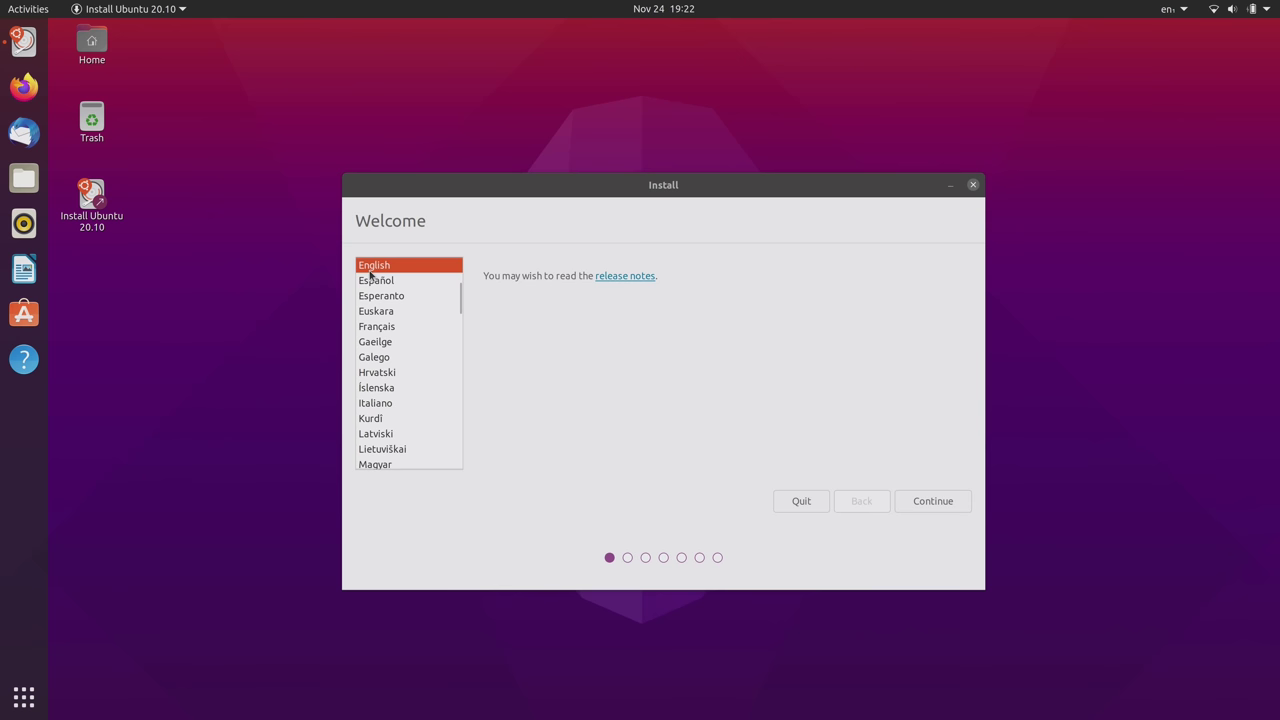
{"action": "left_click_drag", "start_coordinate": [459, 299], "coordinate": [458, 264]}
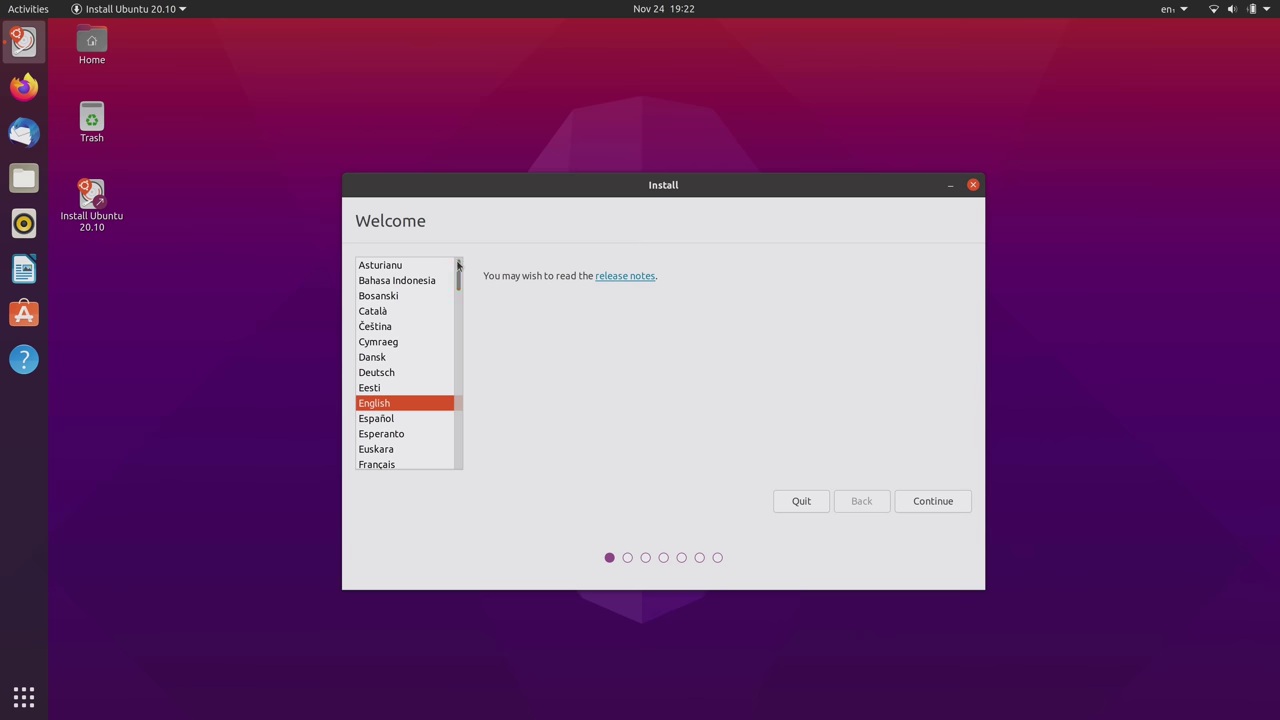
{"action": "left_click", "coordinate": [930, 508]}
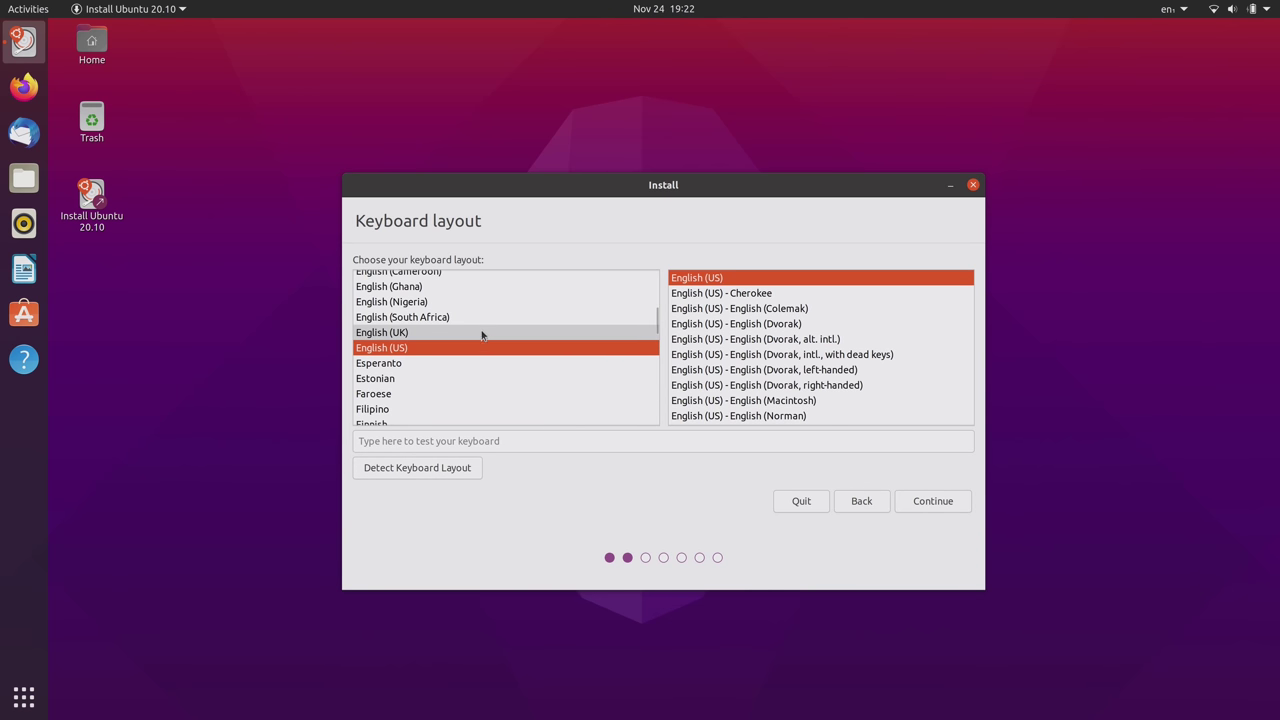
- Type 'Test' to check the English (US) keyboard layout, then keep it and continue
{"action": "left_click", "coordinate": [465, 441]}
{"action": "type", "text": "Test"}
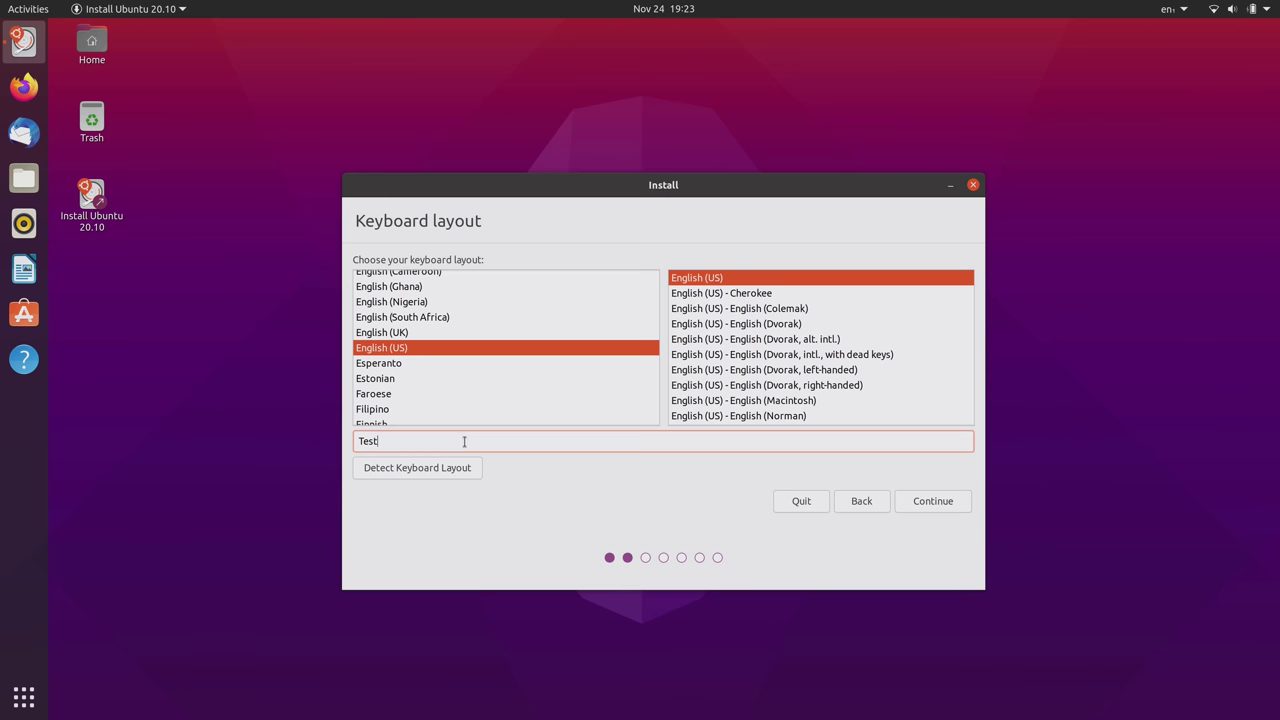
{"action": "left_click", "coordinate": [916, 505]}
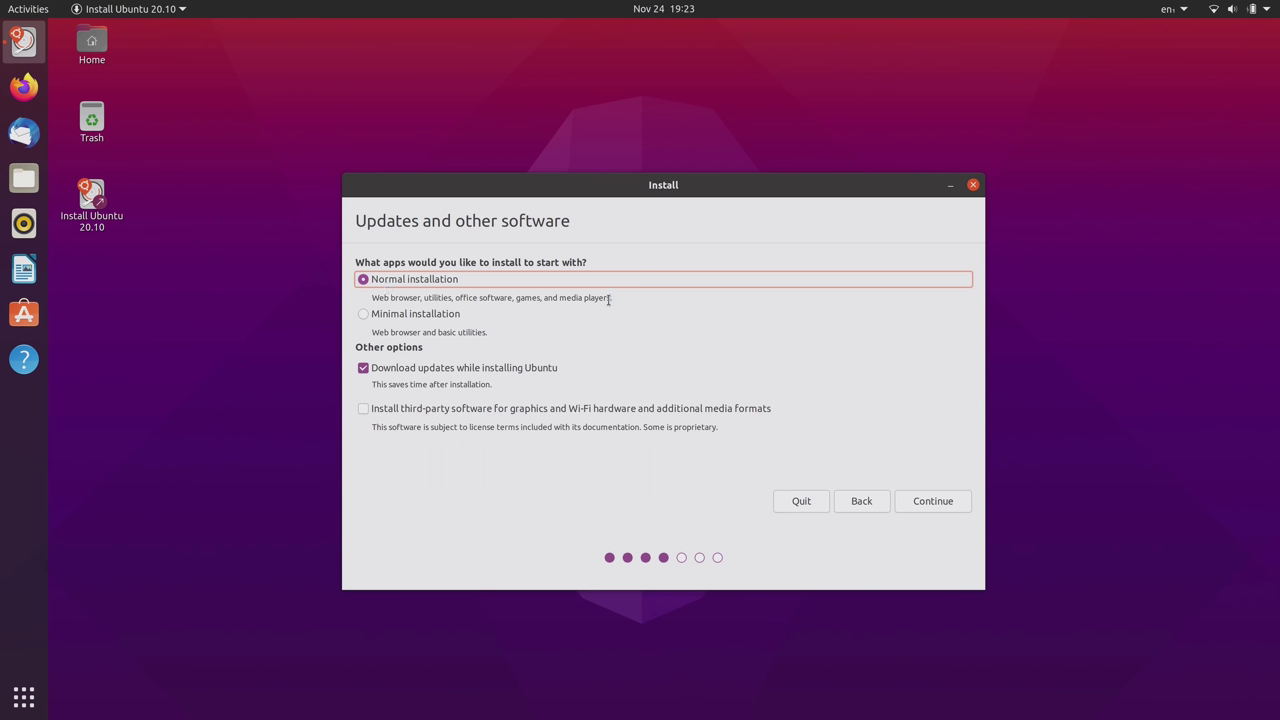
- Choose Normal installation without downloading updates or installing third-party software, and continue
{"action": "left_click", "coordinate": [405, 316]}
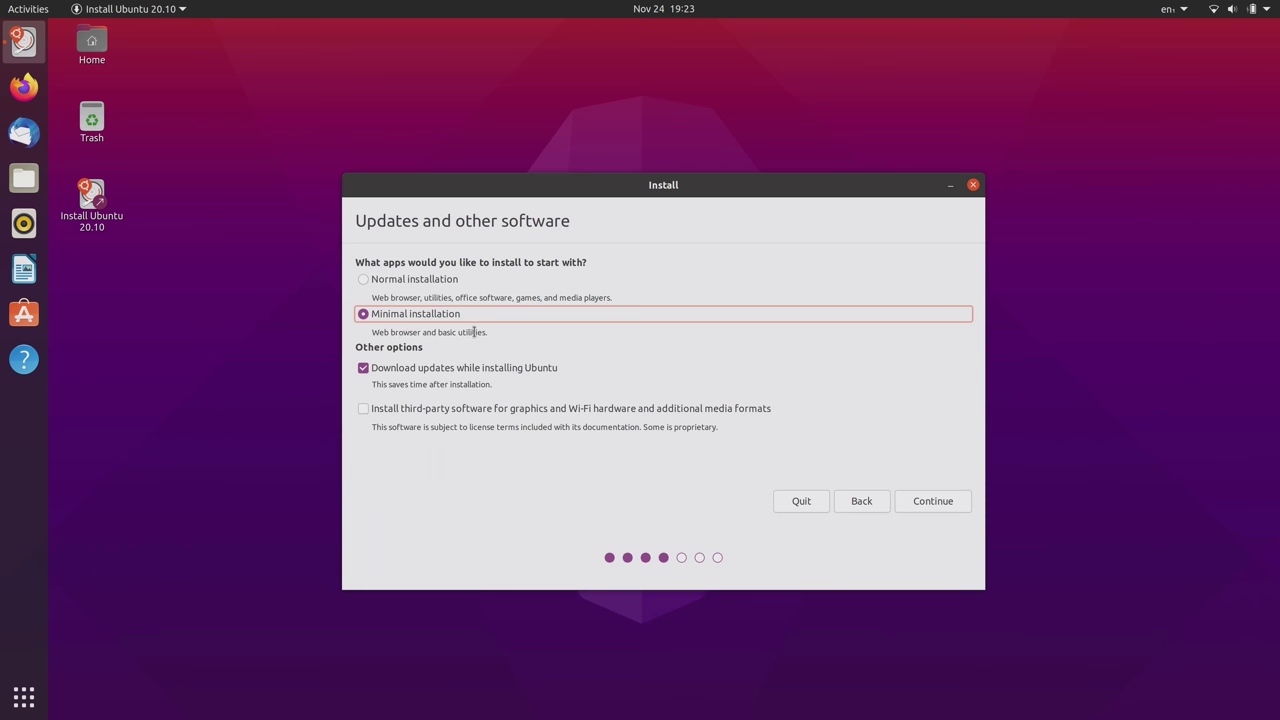
{"action": "left_click", "coordinate": [366, 281]}
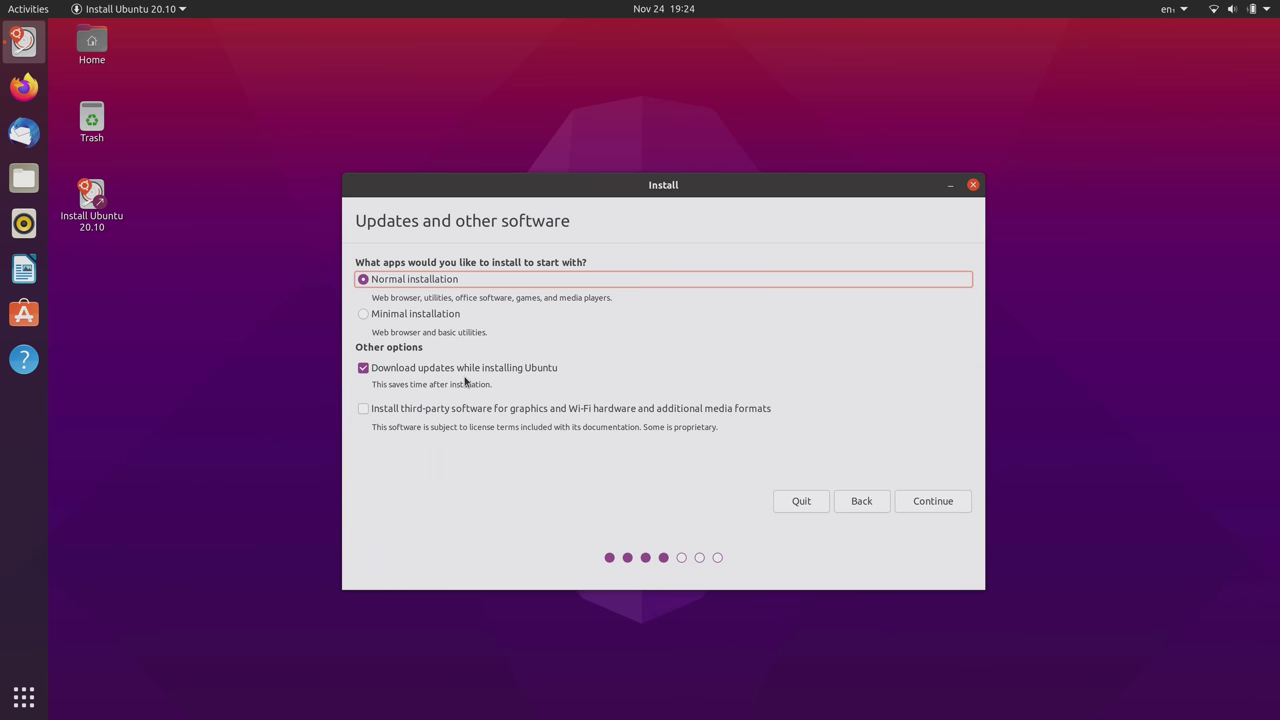
{"action": "left_click", "coordinate": [364, 369]}
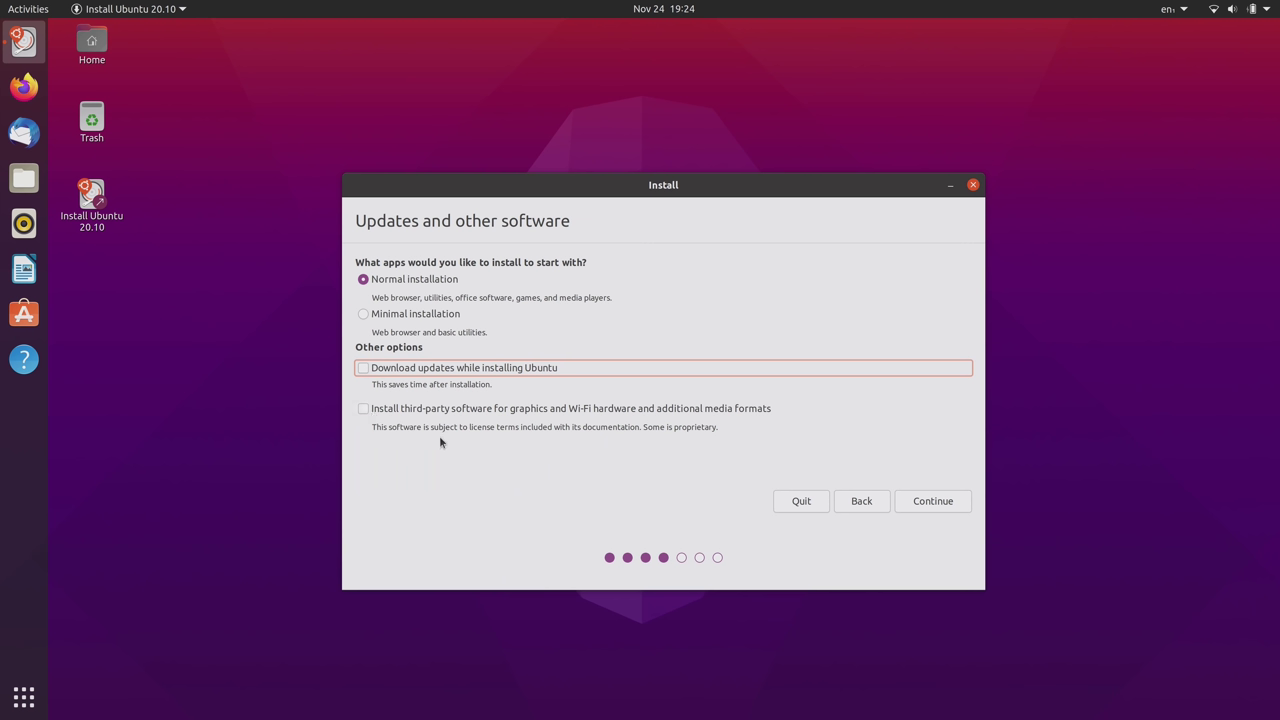
{"action": "left_click", "coordinate": [364, 410]}
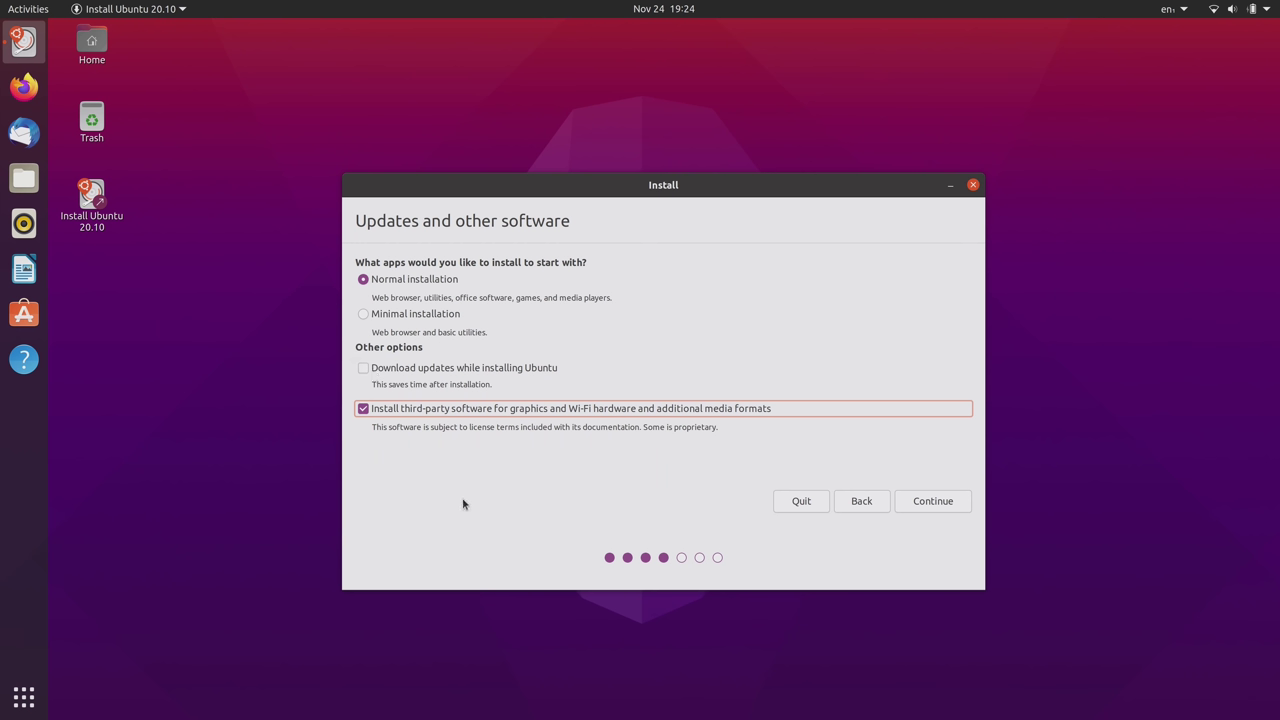
{"action": "left_click", "coordinate": [364, 409]}
{"action": "left_click", "coordinate": [940, 500]}
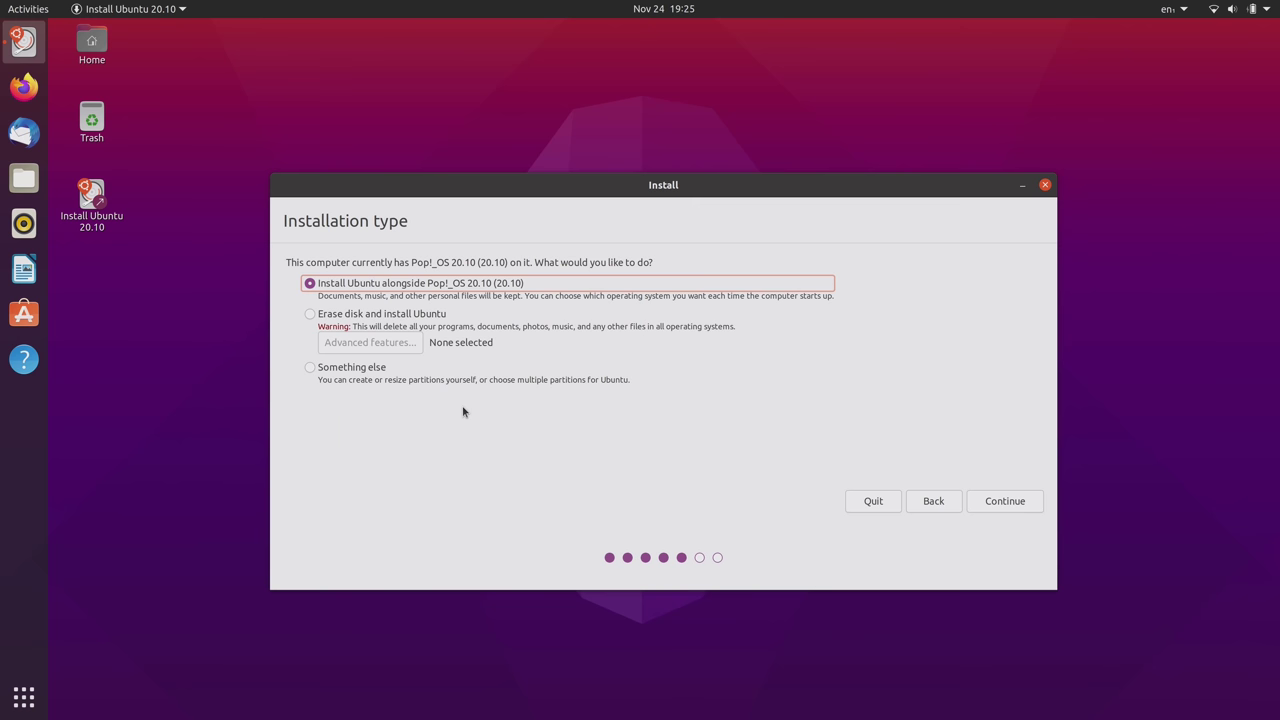
- Erase the disk for Ubuntu with no LVM or advanced features, confirming writes to /dev/nvme0n1
{"action": "left_click", "coordinate": [316, 316]}
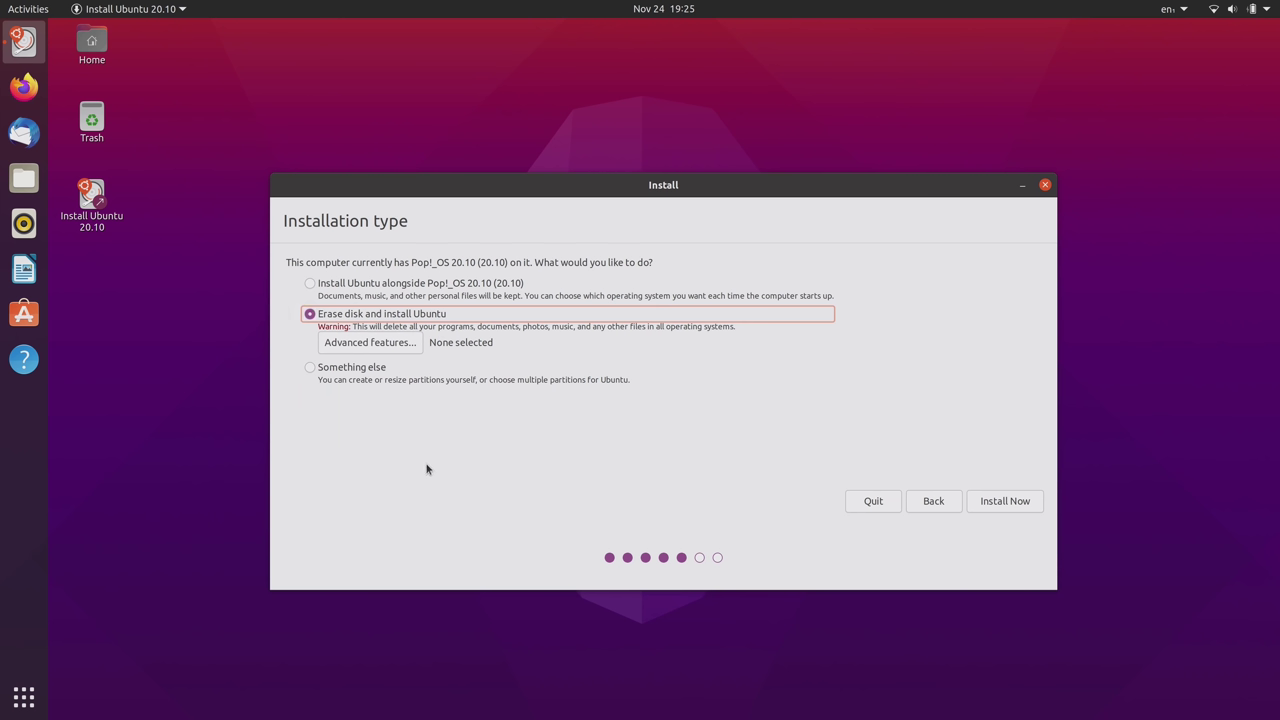
{"action": "left_click", "coordinate": [378, 350]}
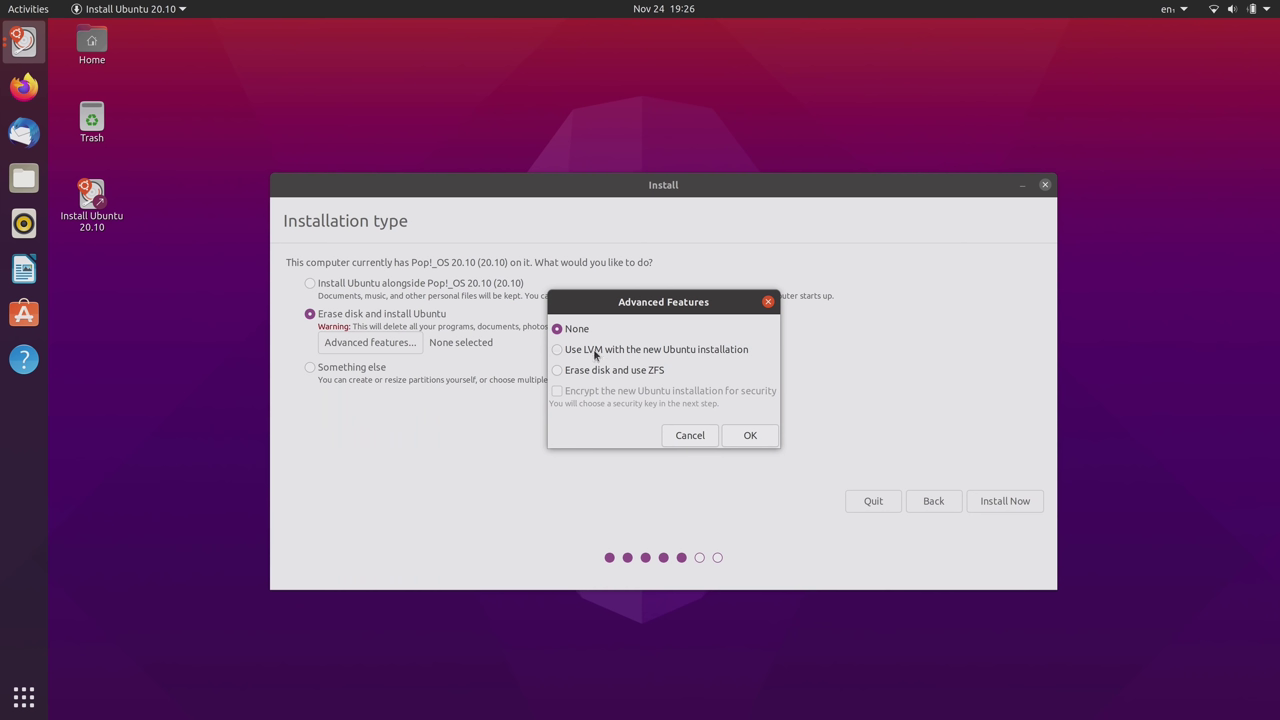
{"action": "left_click", "coordinate": [557, 350]}
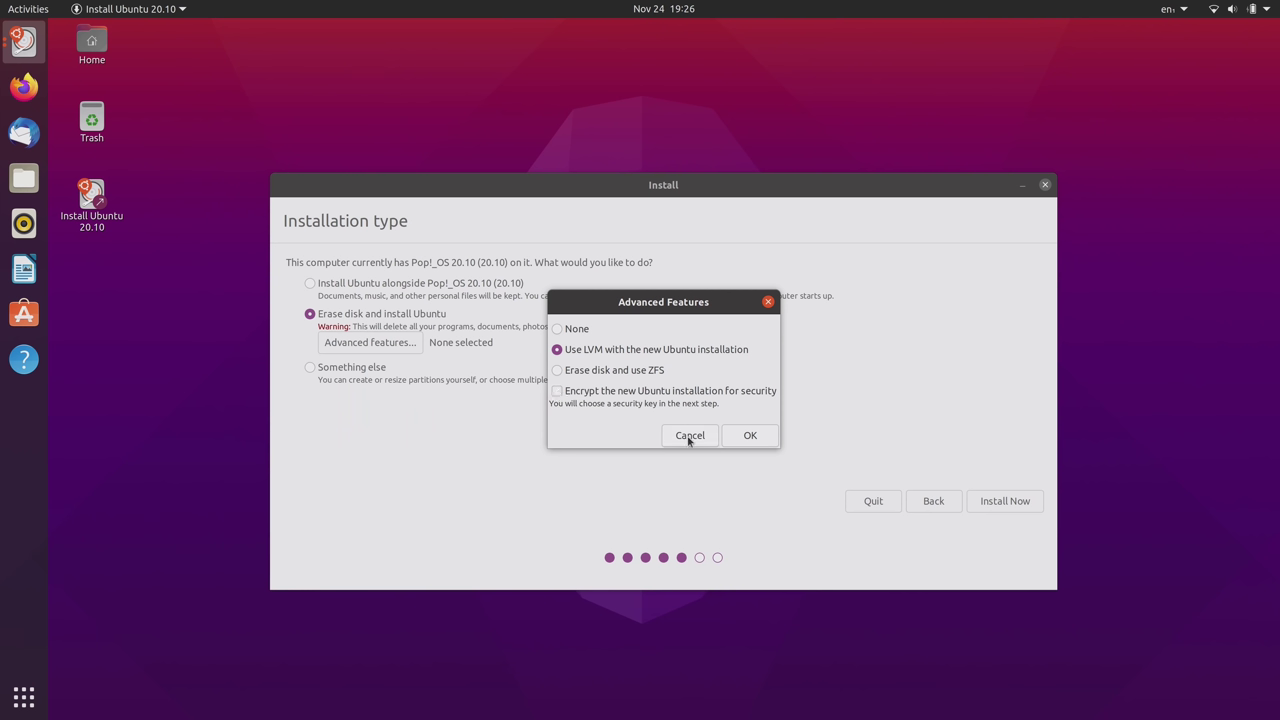
{"action": "left_click", "coordinate": [689, 436]}
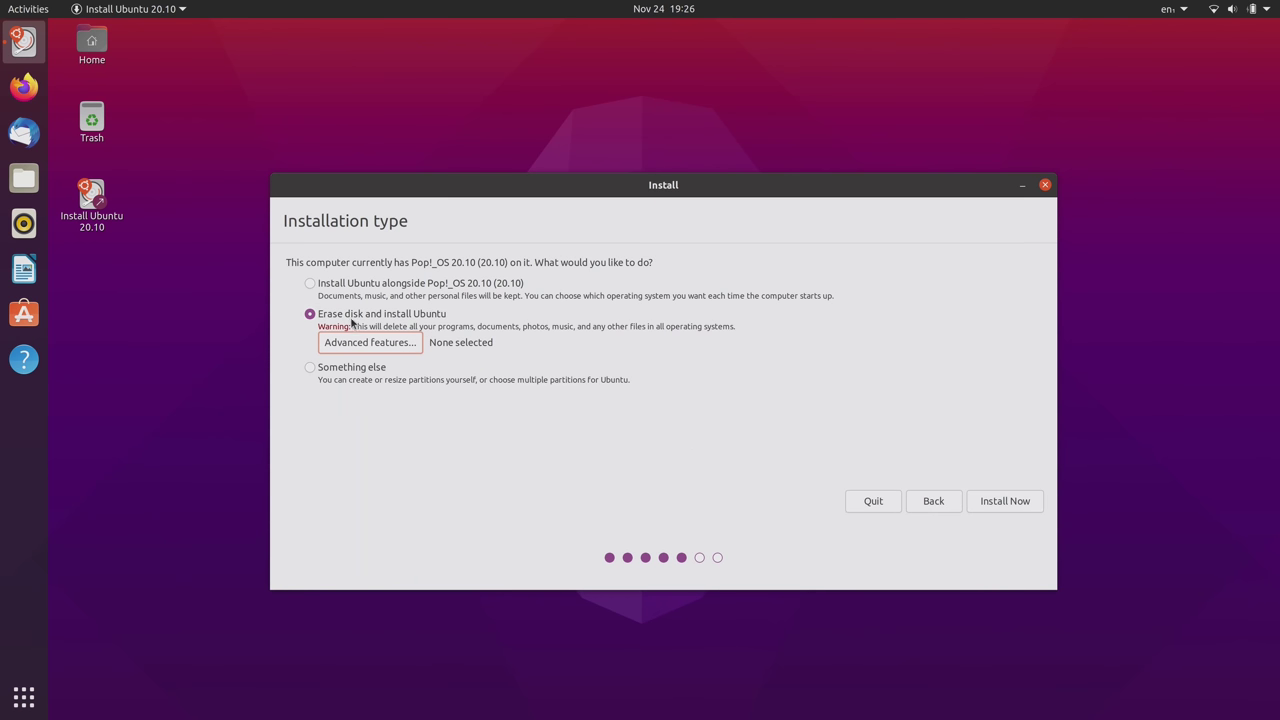
{"action": "left_click", "coordinate": [996, 503]}
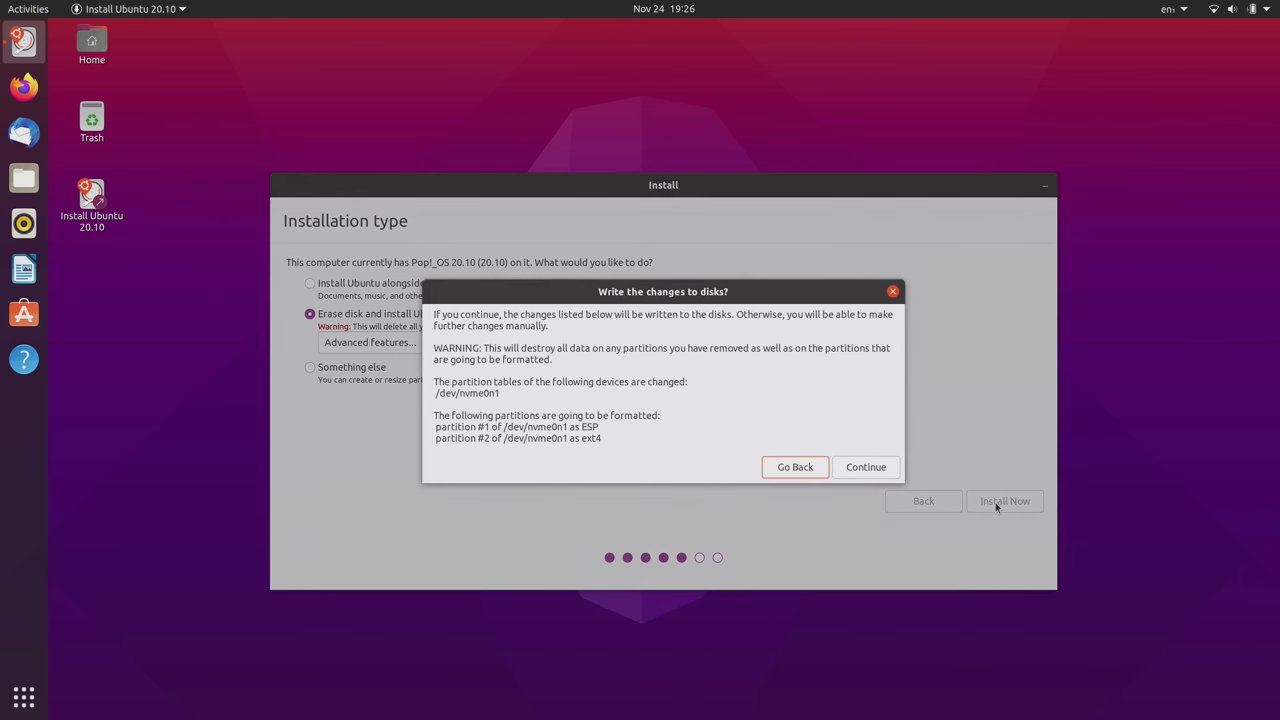
{"action": "left_click", "coordinate": [879, 470]}
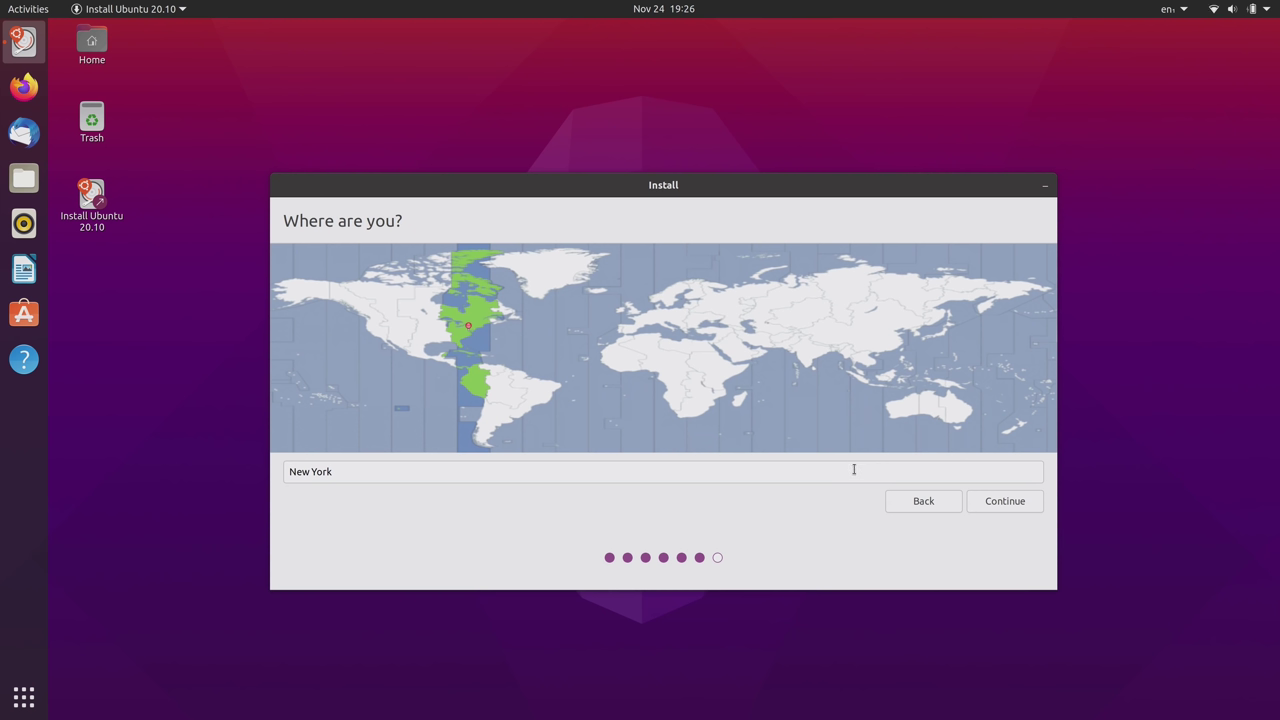
- Set the time zone location to Detroit on the map
{"action": "left_click", "coordinate": [454, 326]}
- Enter the user's full name and change the computer name to thinkpad
{"action": "left_click", "coordinate": [1004, 501]}
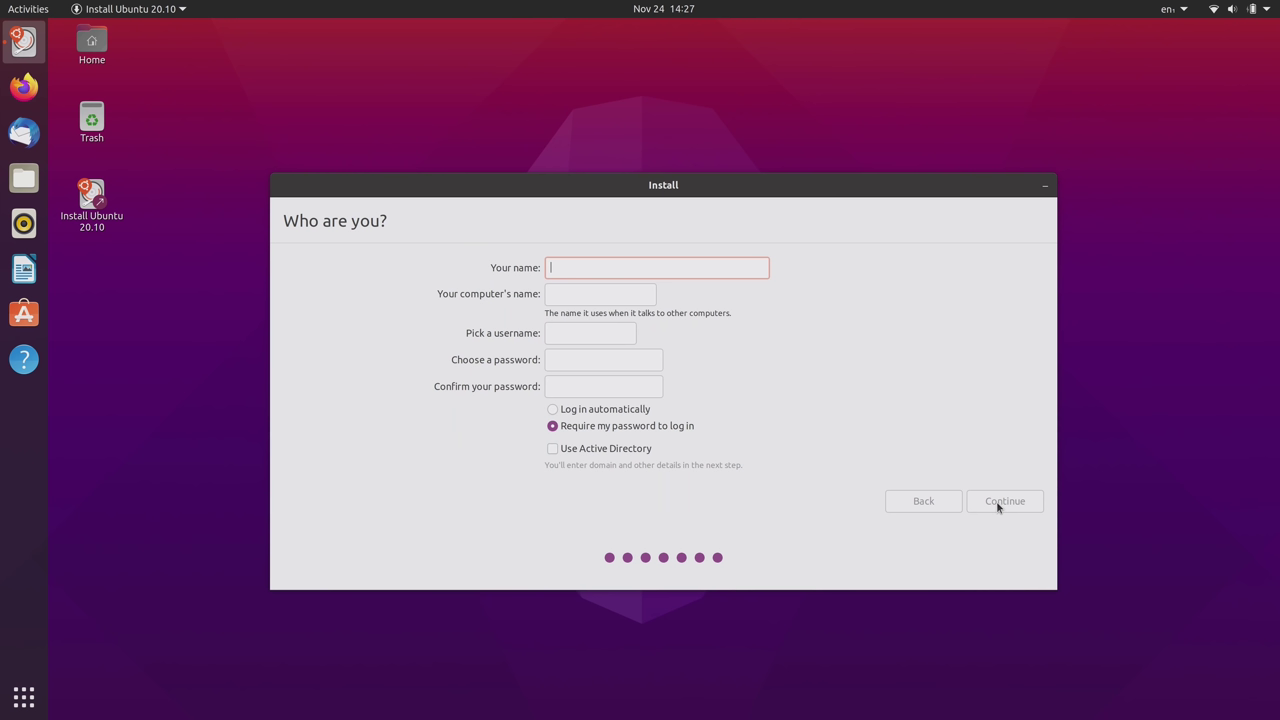
{"action": "type", "text": "Jay LaCroix"}
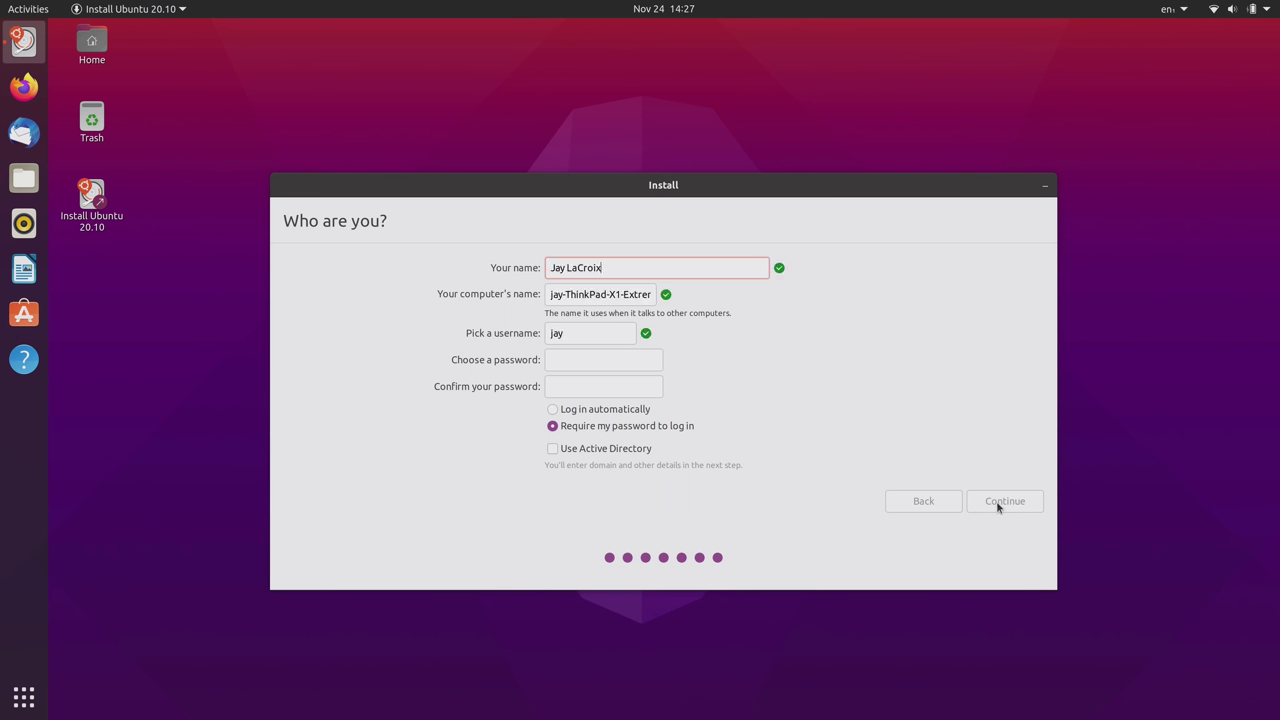
{"action": "key", "text": "Tab"}
{"action": "key", "text": "BackSpace"}
{"action": "type", "text": "thinkpad"}
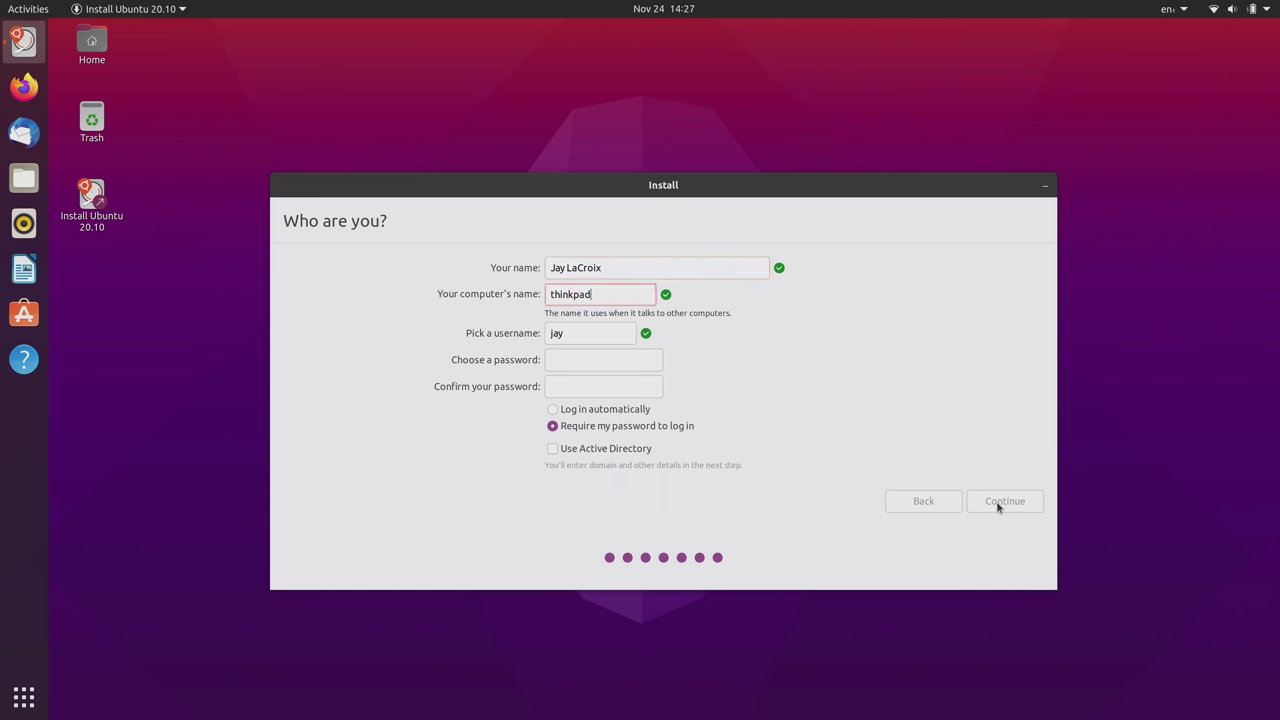
- Keep the suggested username, then enter and confirm the account password
{"action": "key", "text": "Tab"}
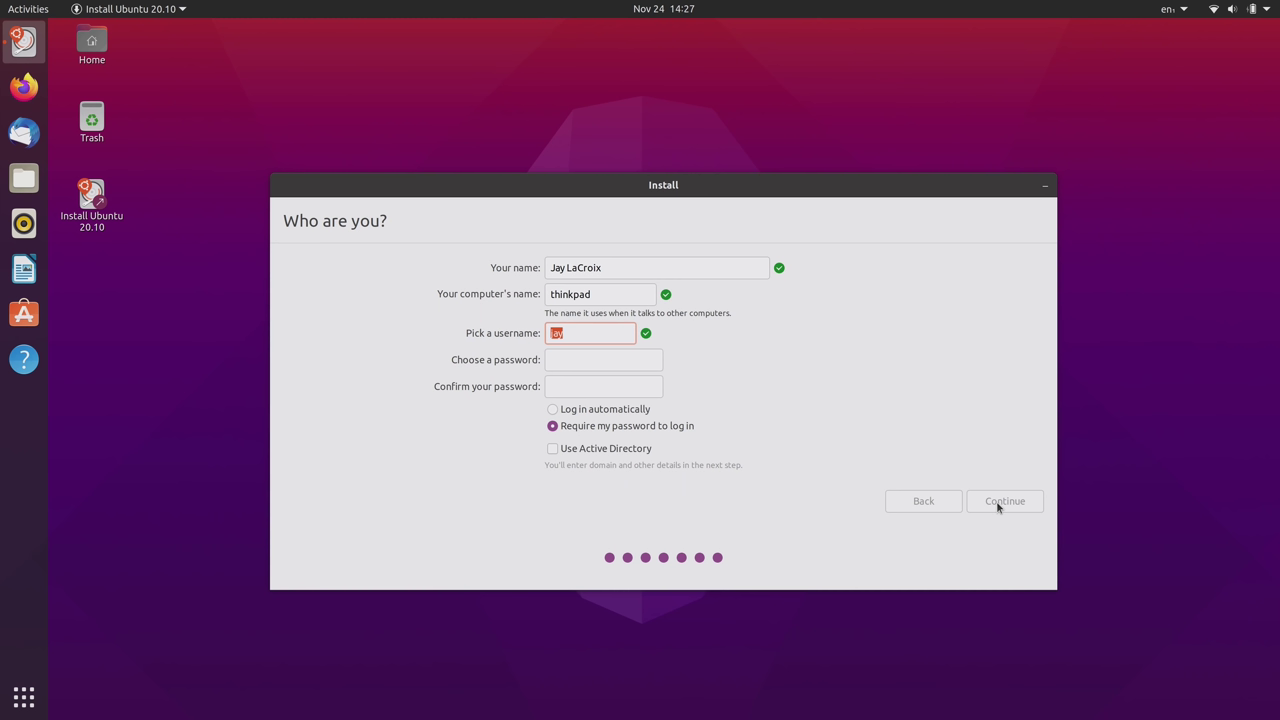
{"action": "key", "text": "Tab"}
{"action": "type", "text": "*********"}
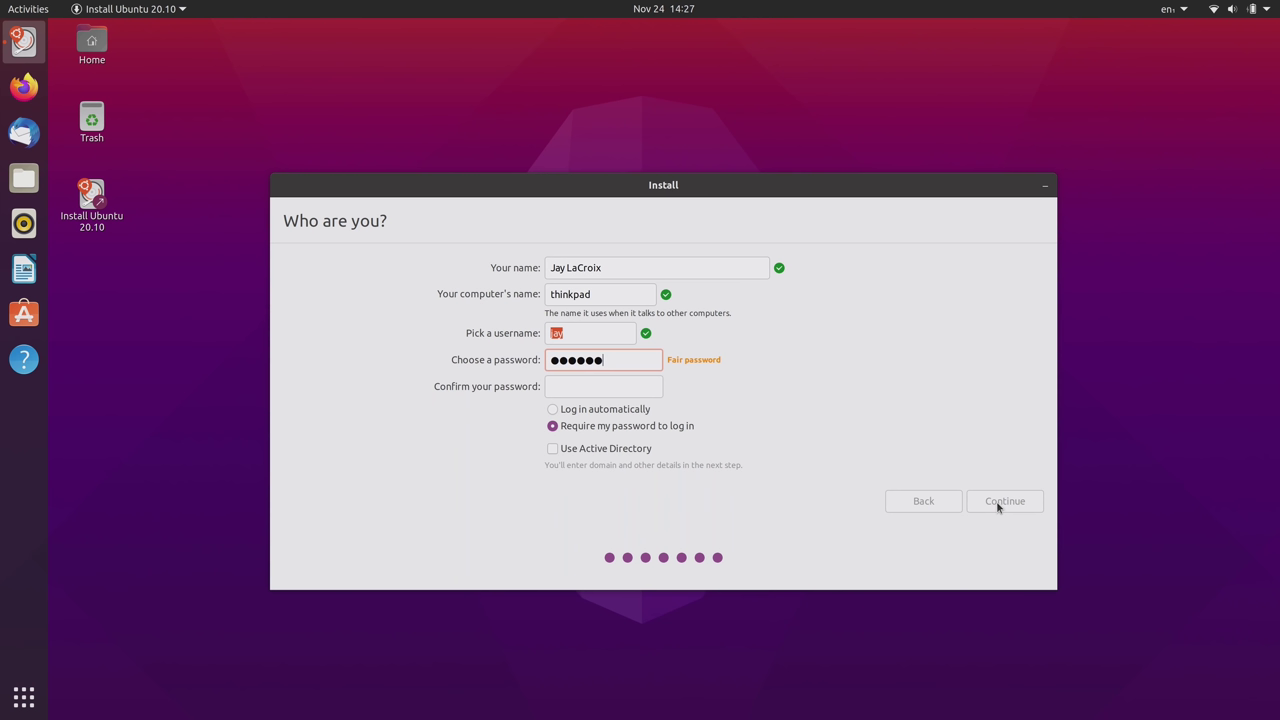
{"action": "key", "text": "Tab"}
{"action": "type", "text": "*********"}
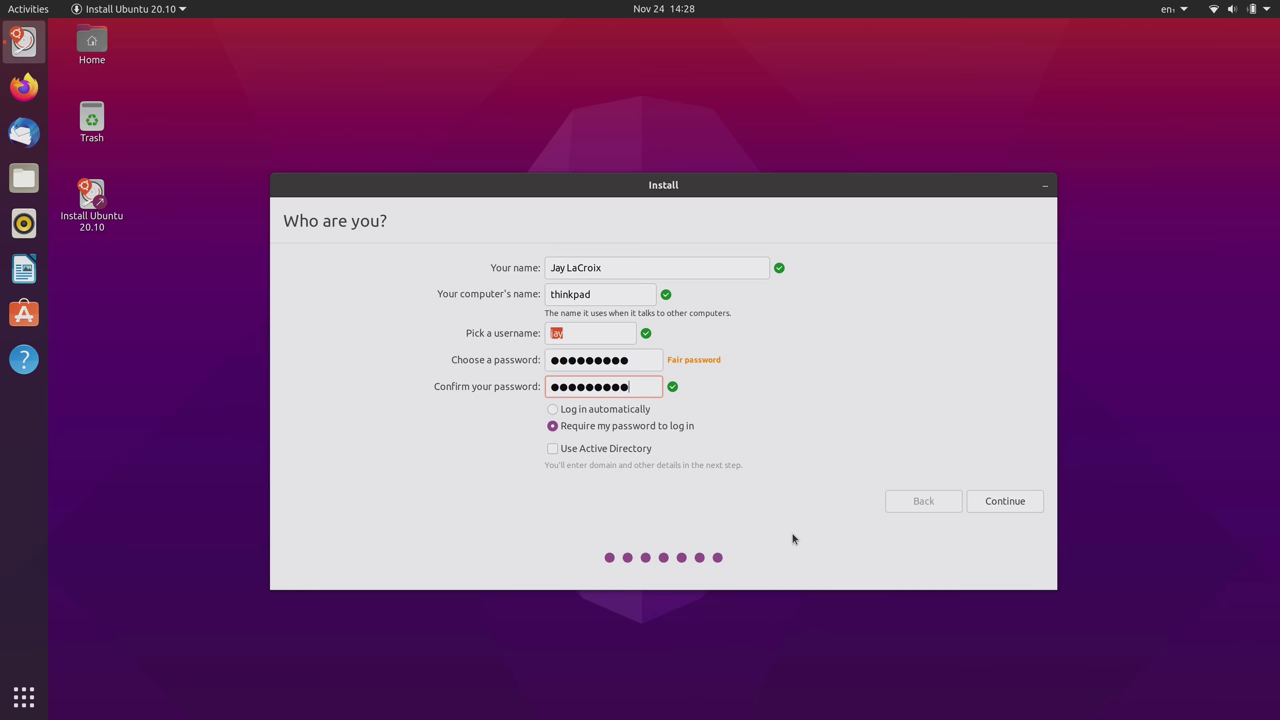
- Start installing and page through the music, photos, web, office and accessibility slides
{"action": "left_click", "coordinate": [1000, 501]}
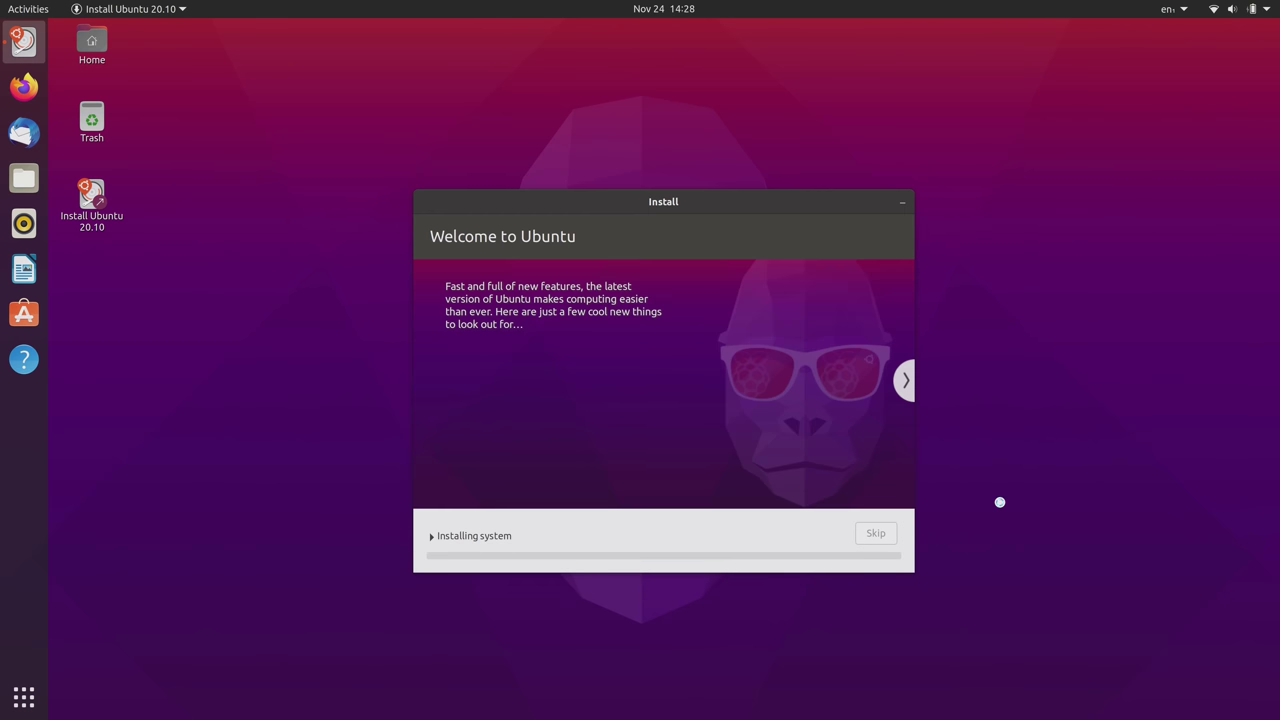
{"action": "left_click", "coordinate": [906, 378]}
{"action": "left_click", "coordinate": [906, 378]}
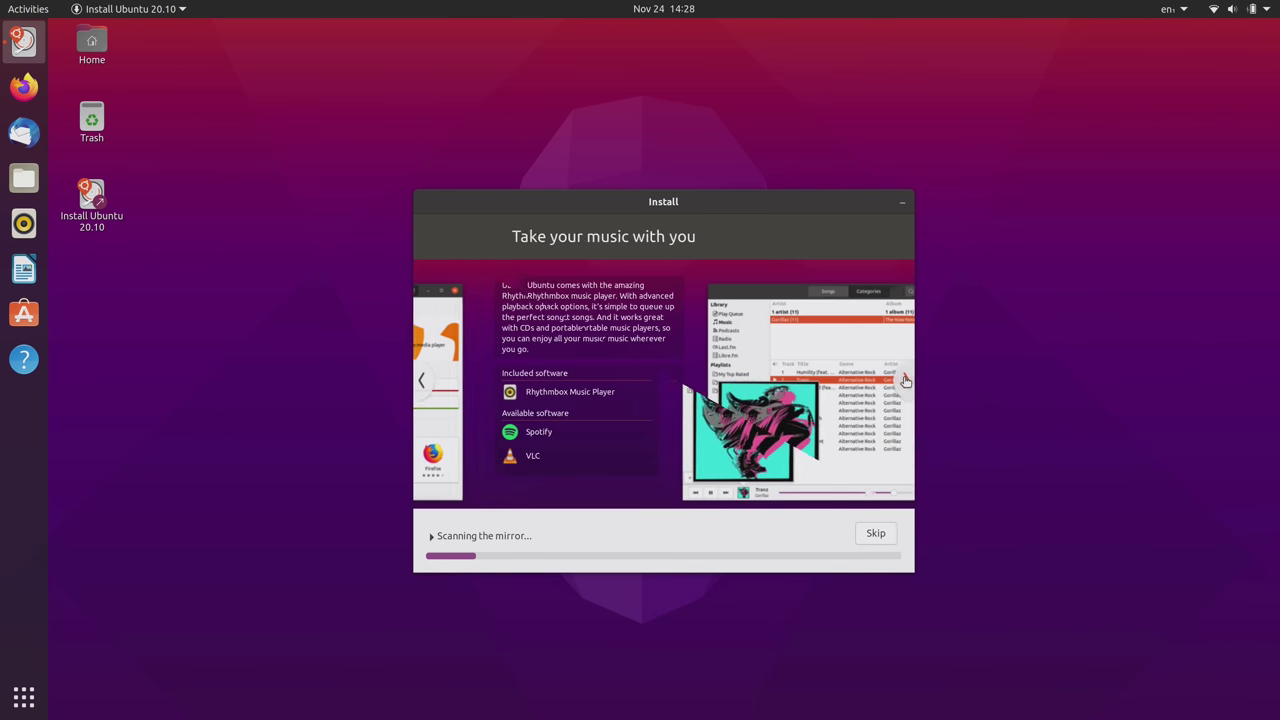
{"action": "left_click", "coordinate": [906, 378]}
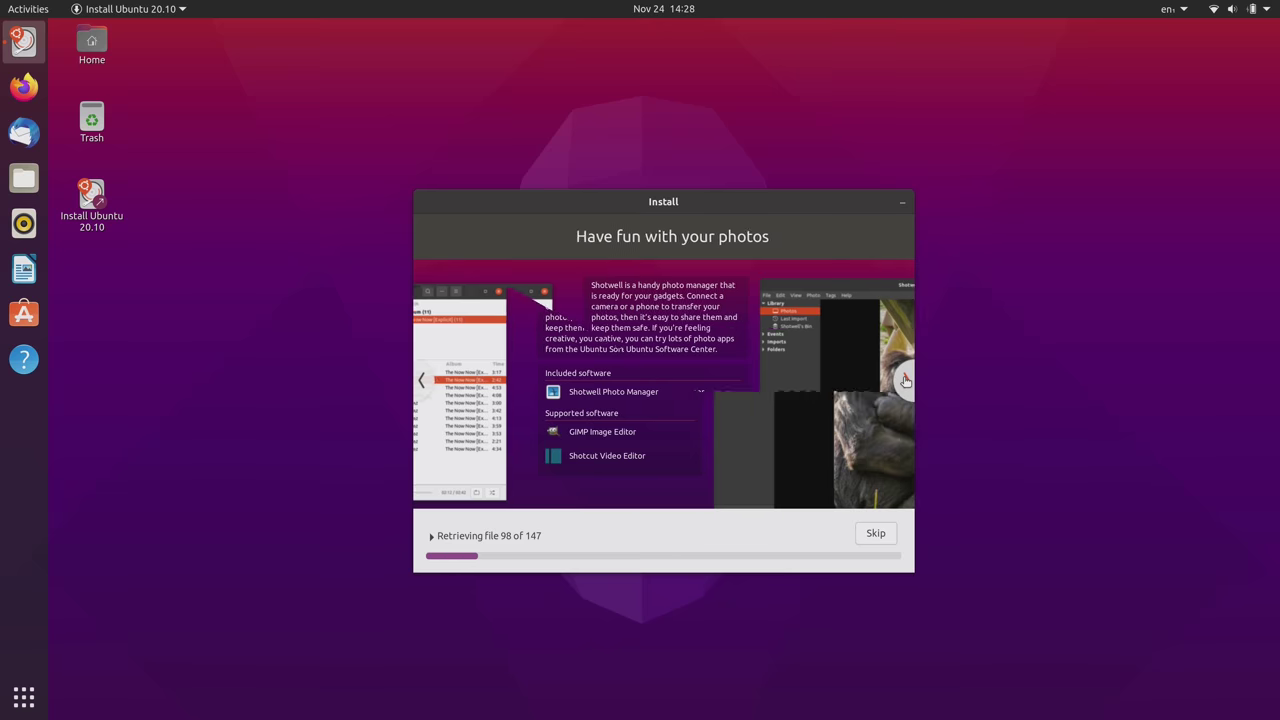
{"action": "left_click", "coordinate": [906, 378]}
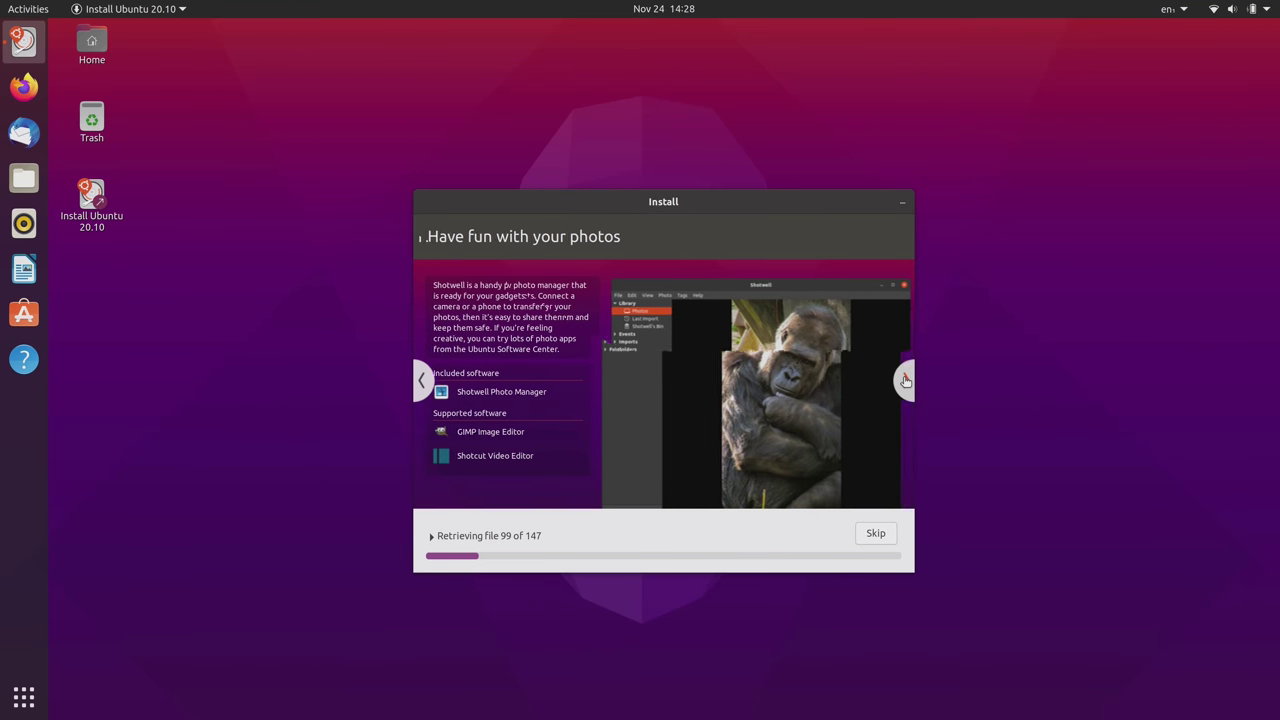
{"action": "left_click", "coordinate": [906, 378]}
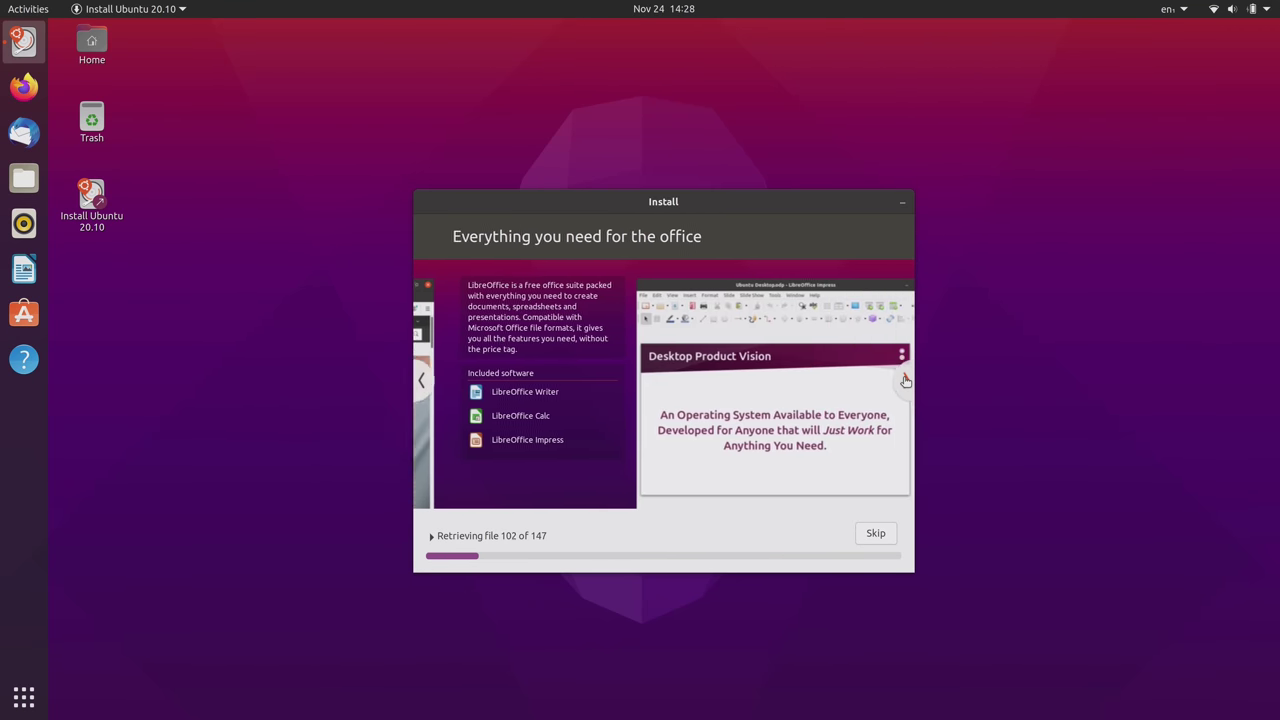
{"action": "left_click", "coordinate": [906, 378]}
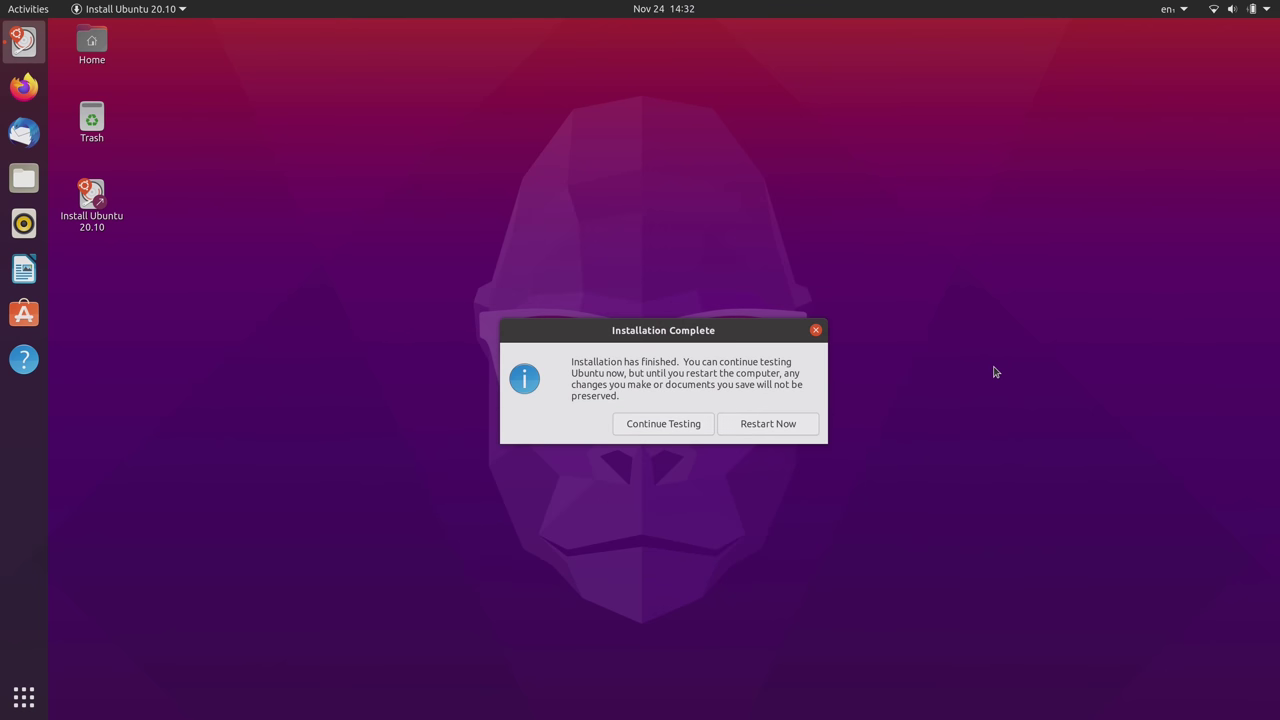
- Restart the computer into the newly installed Ubuntu 20.10 system
{"action": "left_click", "coordinate": [807, 426]}
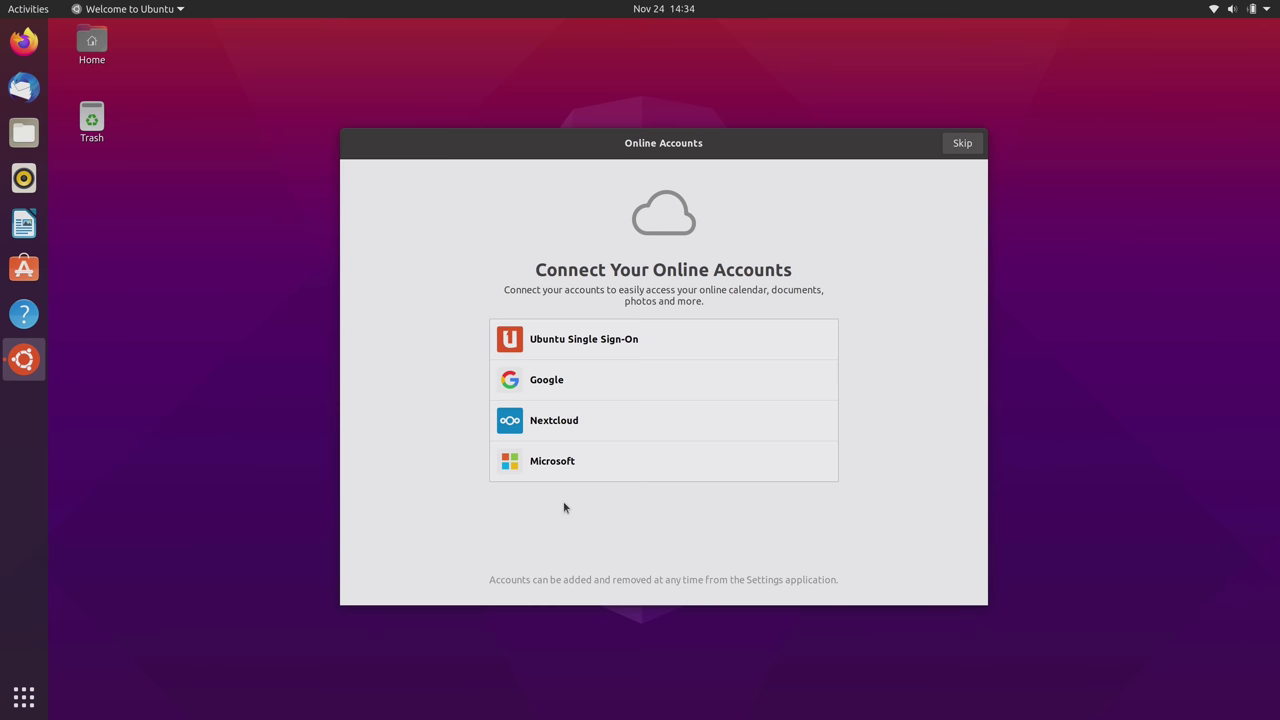
- Skip online accounts, then look through the first system report and close it
{"action": "left_click", "coordinate": [975, 147]}
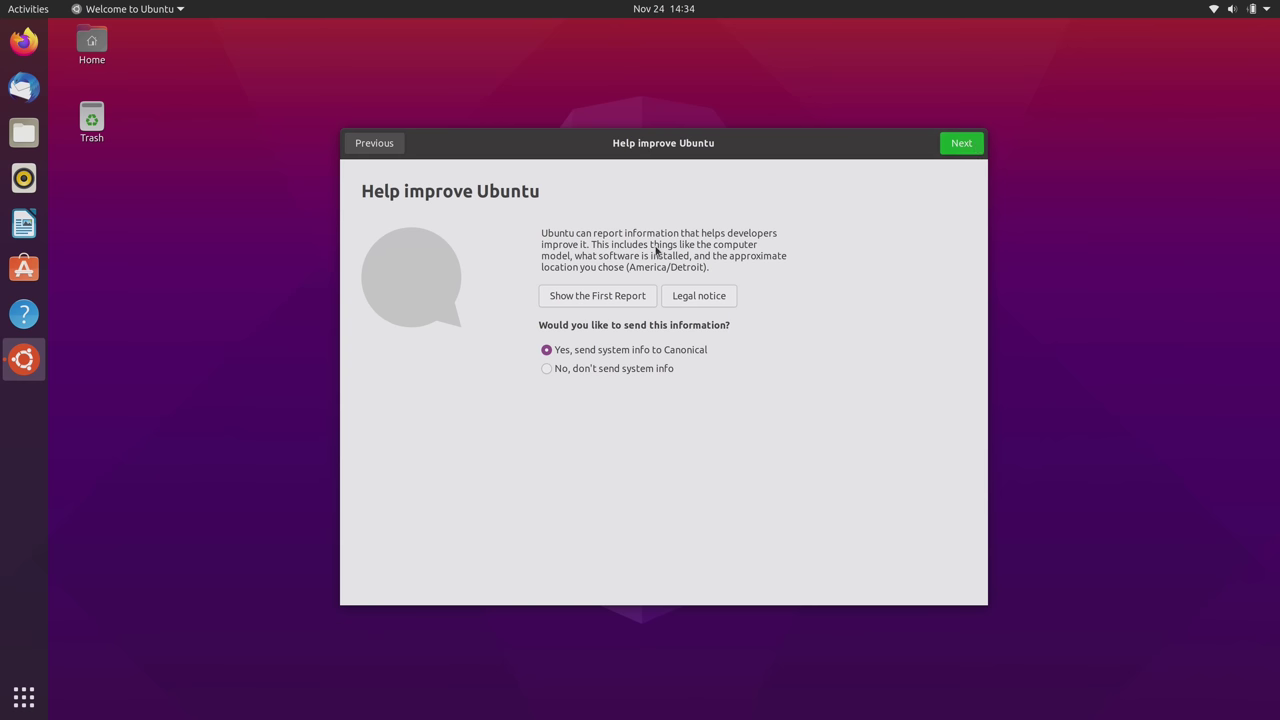
{"action": "left_click", "coordinate": [606, 297]}
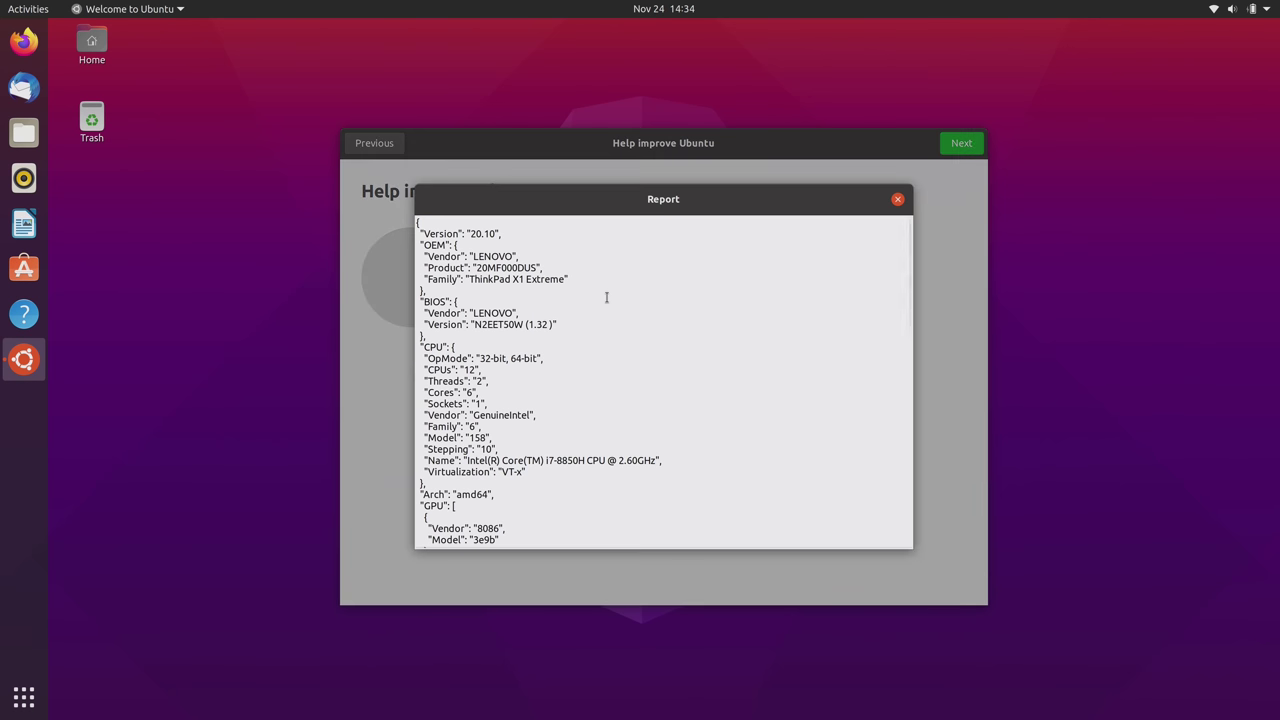
{"action": "scroll", "coordinate": [606, 297], "scroll_direction": "down", "scroll_amount": 10}
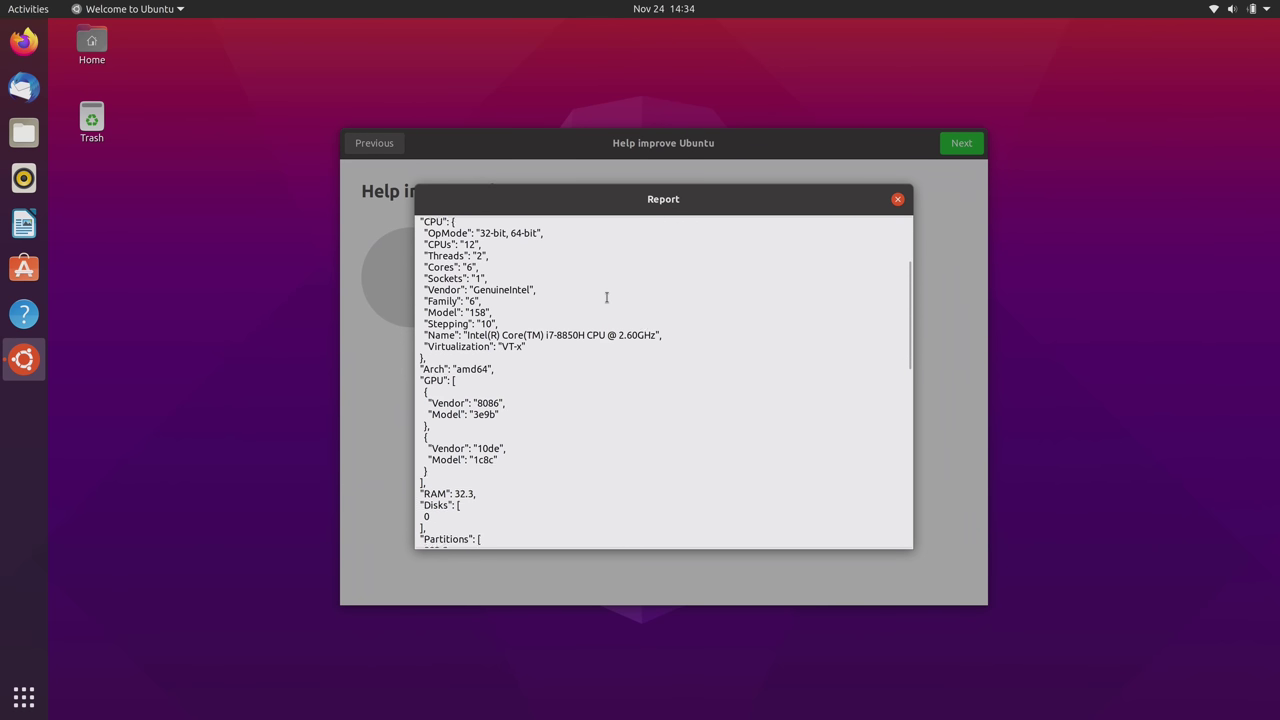
{"action": "scroll", "coordinate": [607, 292], "scroll_direction": "up", "scroll_amount": 10}
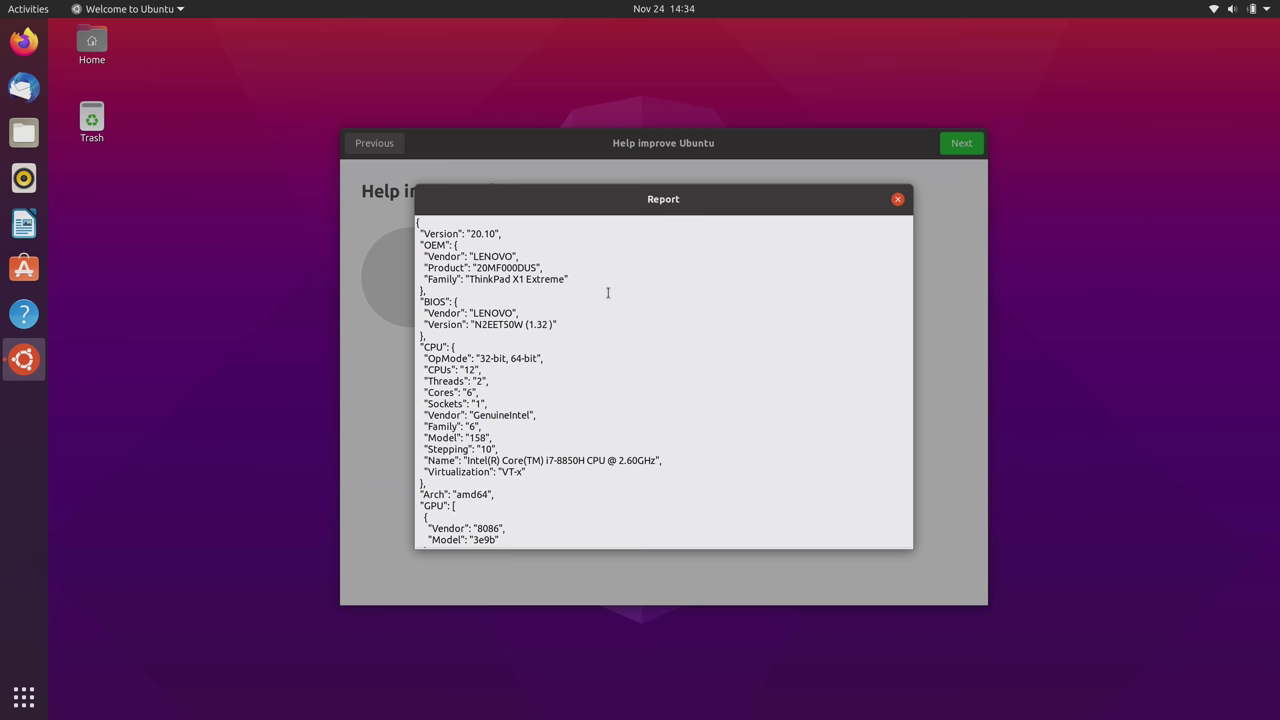
{"action": "left_click", "coordinate": [897, 200]}
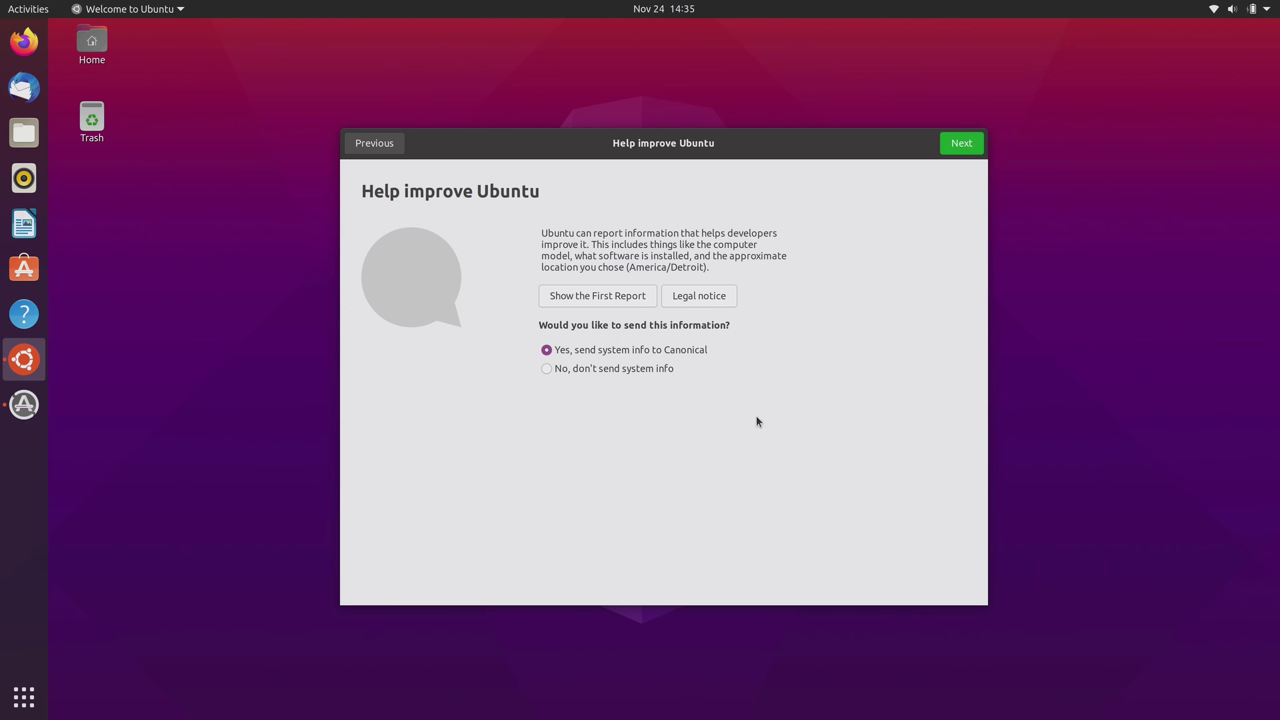
- Choose 'No, don't send system info' and continue past the Privacy page
{"action": "left_click", "coordinate": [547, 369]}
{"action": "left_click", "coordinate": [961, 143]}
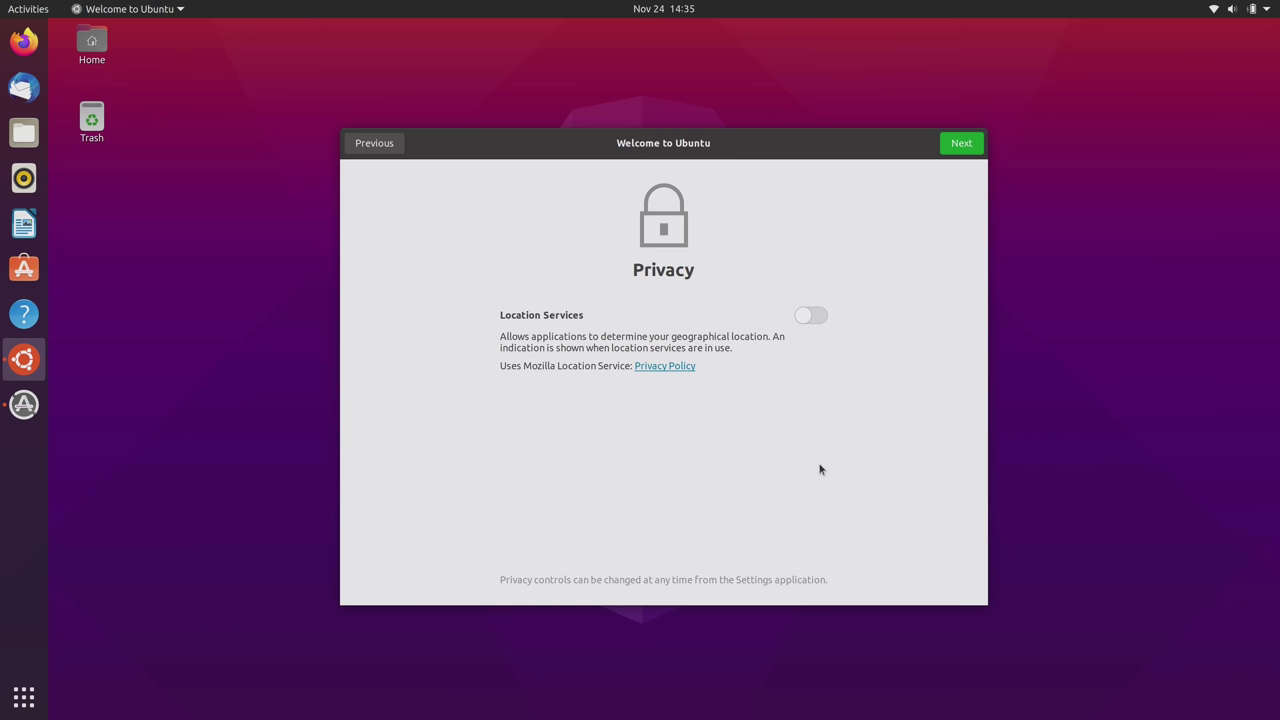
{"action": "left_click", "coordinate": [965, 150]}
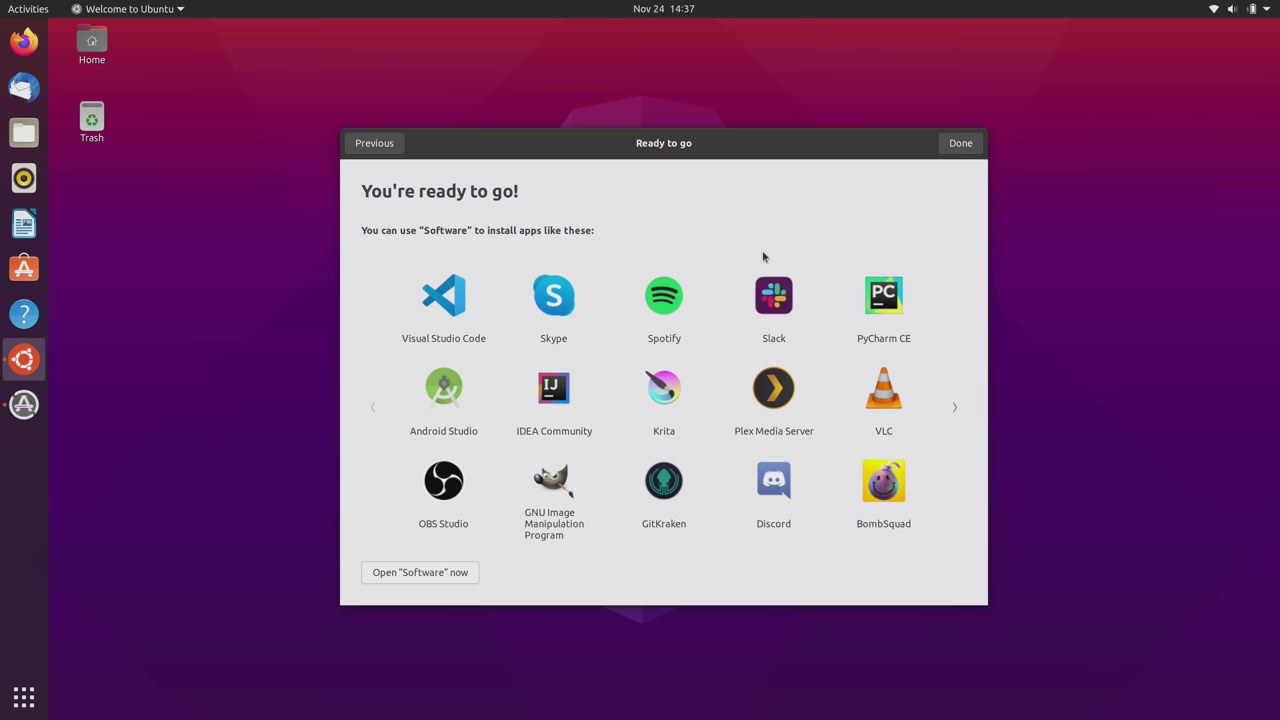
- Install Spotify from Ubuntu Software, authorizing with the account password, then close its page
{"action": "left_click", "coordinate": [664, 296]}
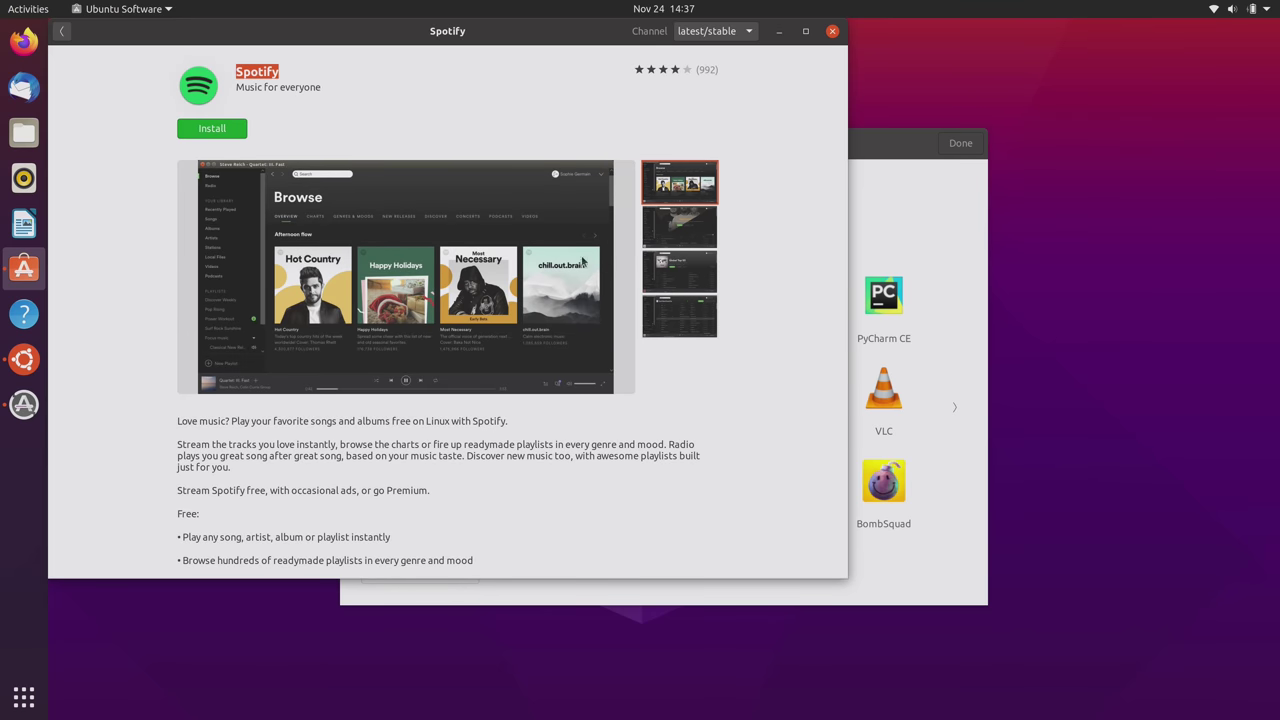
{"action": "left_click", "coordinate": [228, 133]}
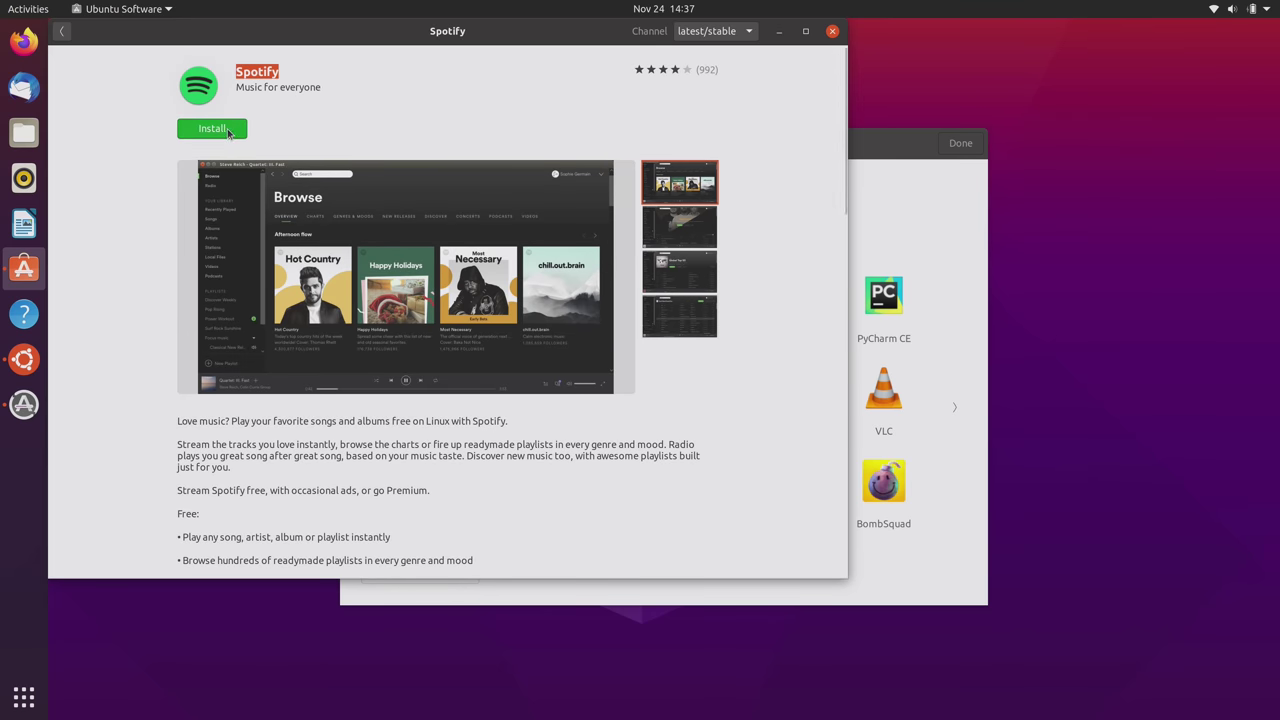
{"action": "type", "text": "●●●●●●●●●●"}
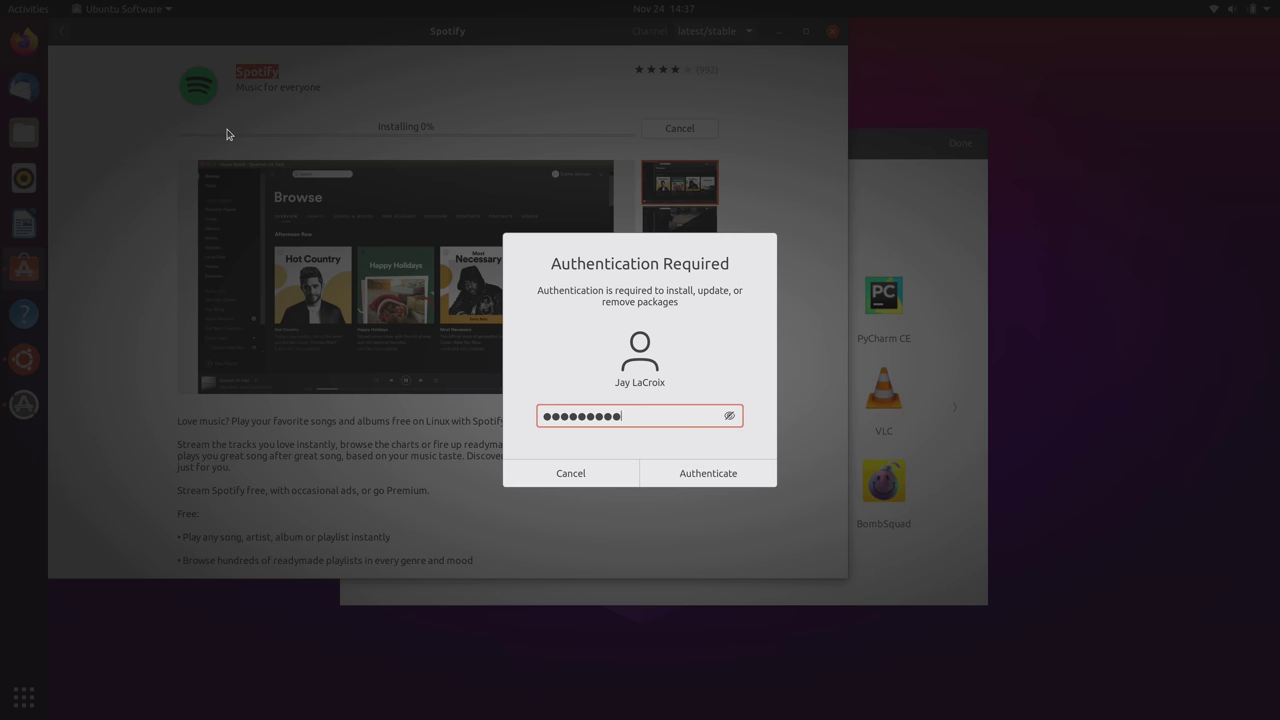
{"action": "key", "text": "Return"}
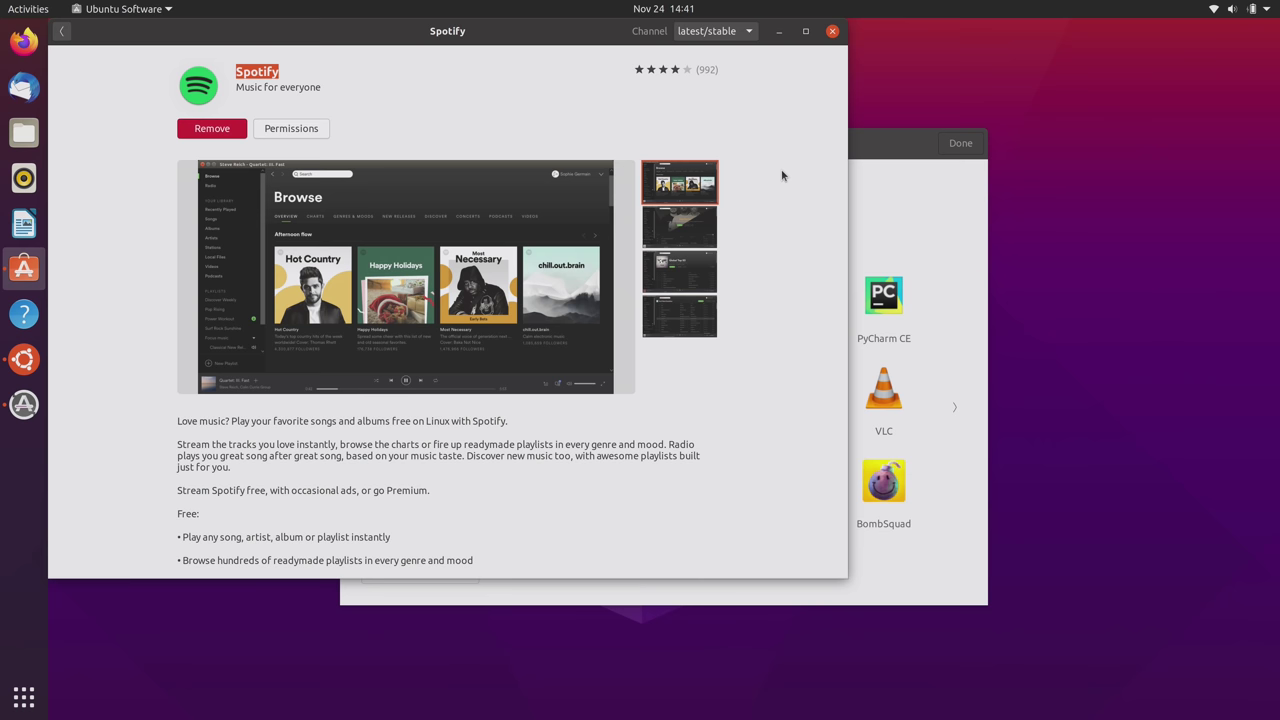
{"action": "left_click", "coordinate": [832, 34]}
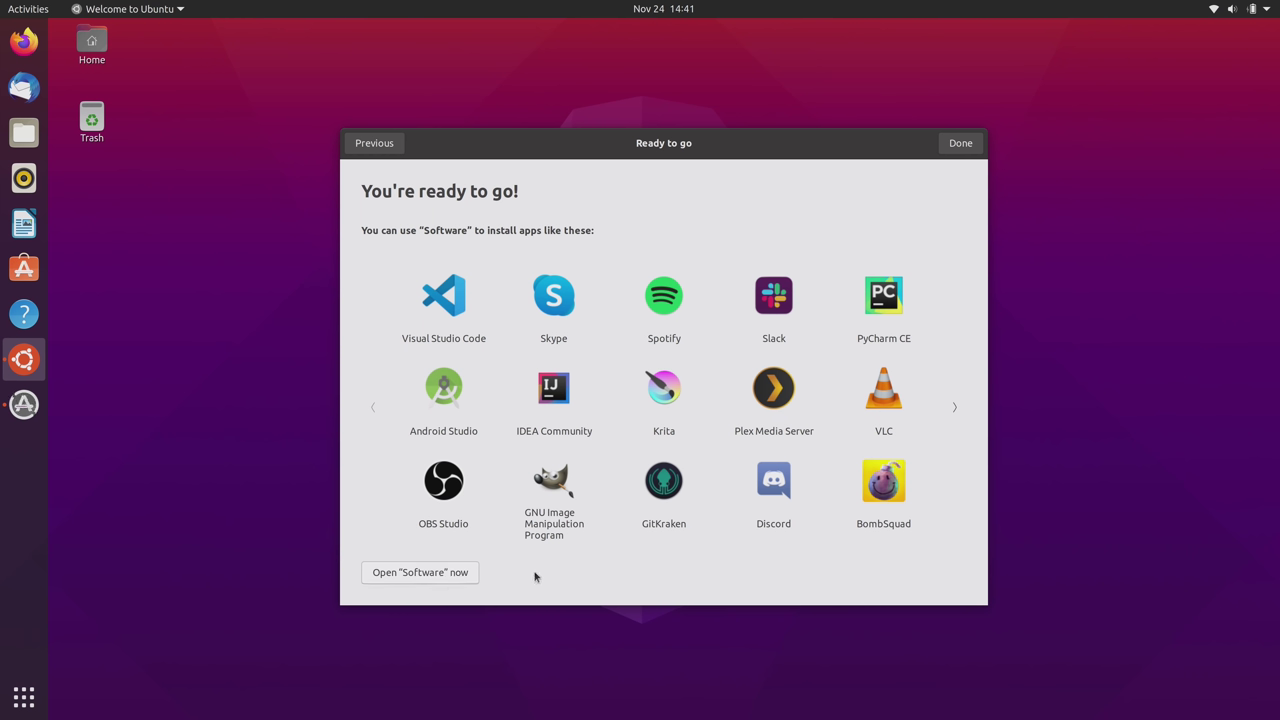
- Finish the Welcome to Ubuntu setup with Done
{"action": "left_click", "coordinate": [958, 150]}
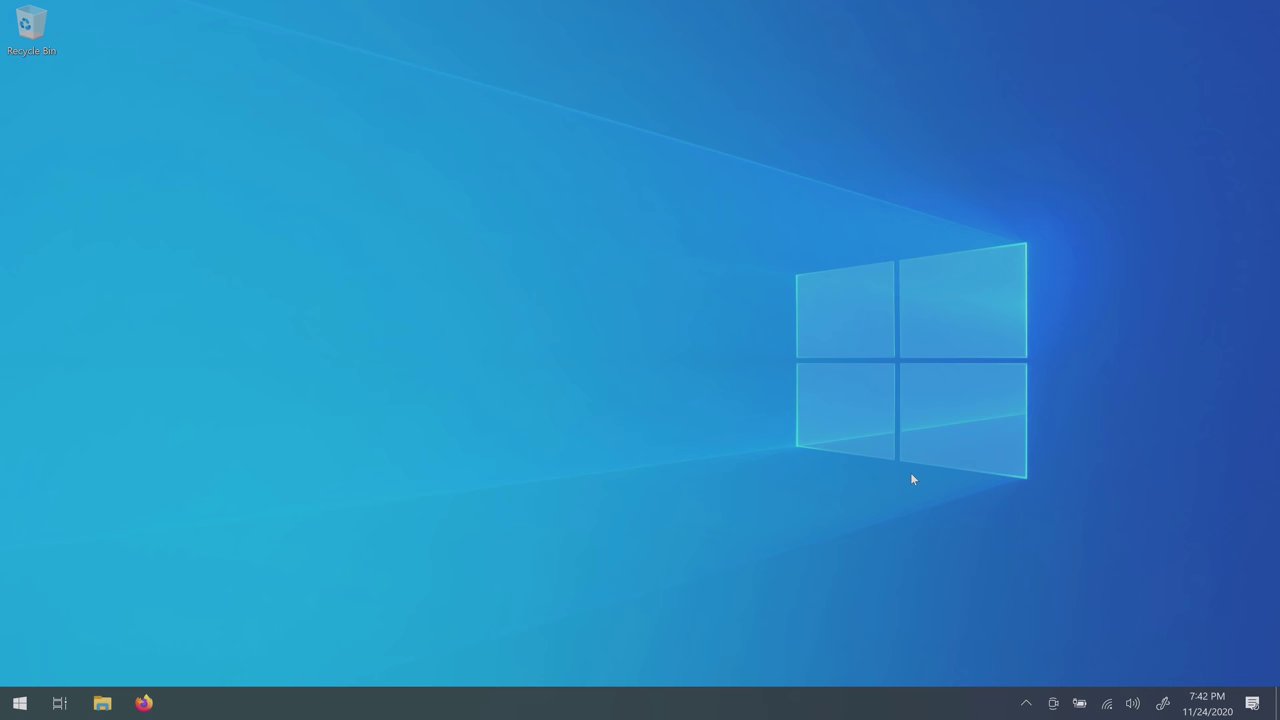
- Check Disk Management, then view This PC's drives in File Explorer and close Disk Management
{"action": "right_click", "coordinate": [19, 705]}
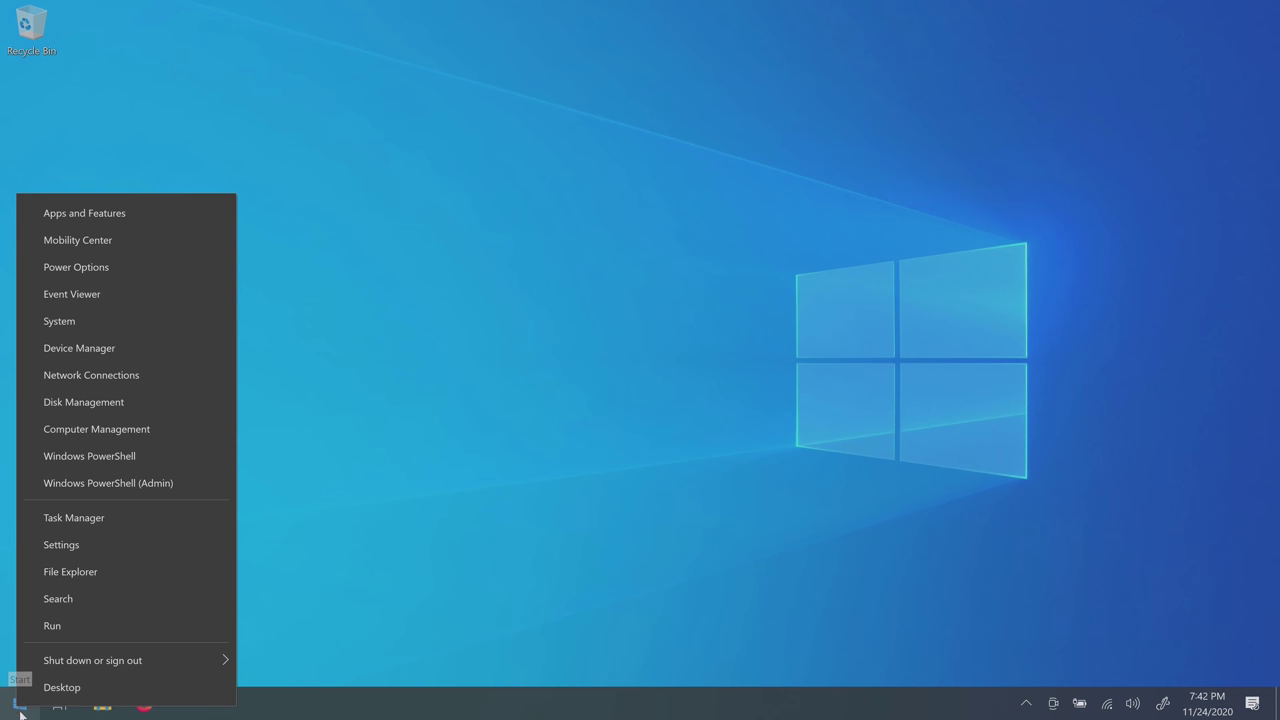
{"action": "left_click", "coordinate": [102, 401]}
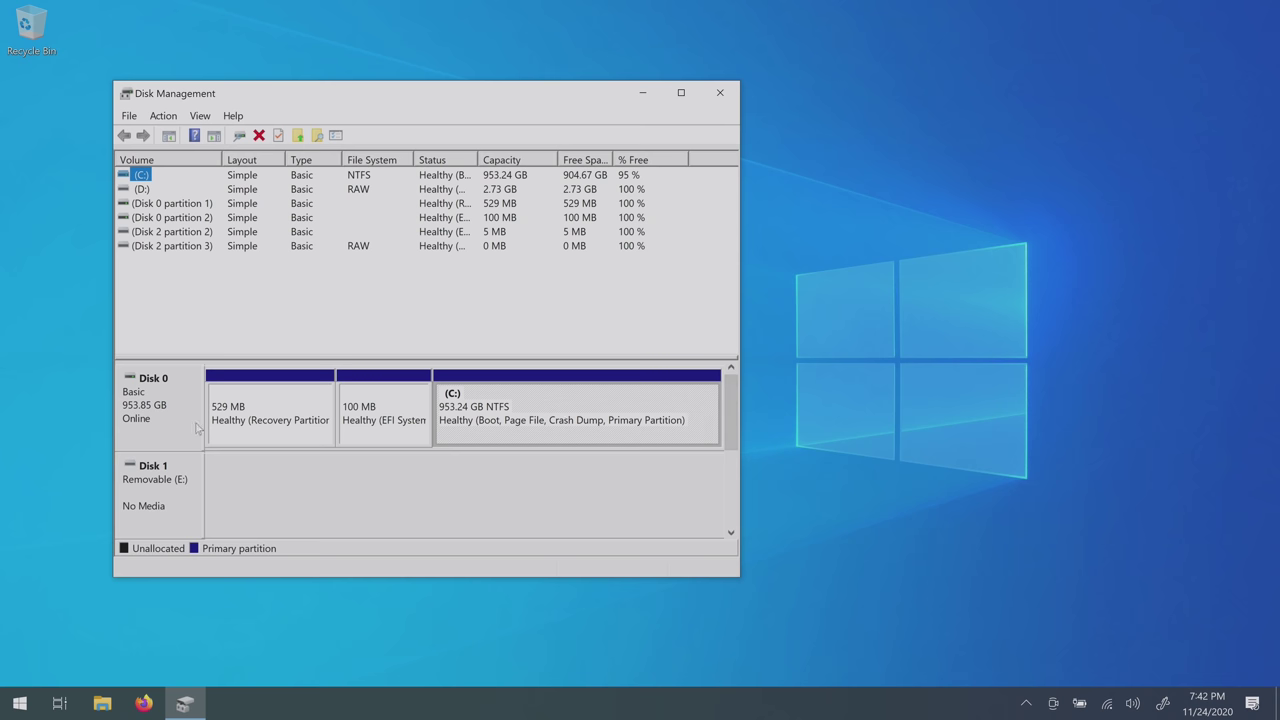
{"action": "left_click", "coordinate": [100, 704]}
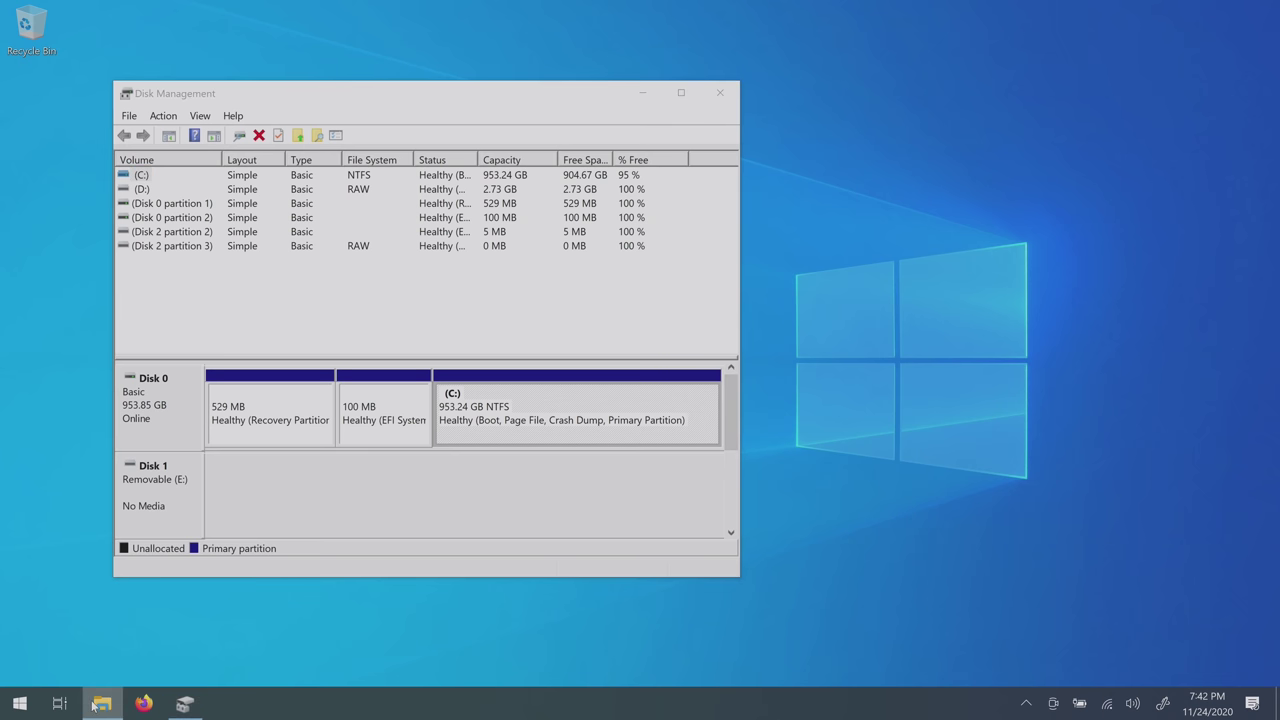
{"action": "left_click", "coordinate": [225, 368]}
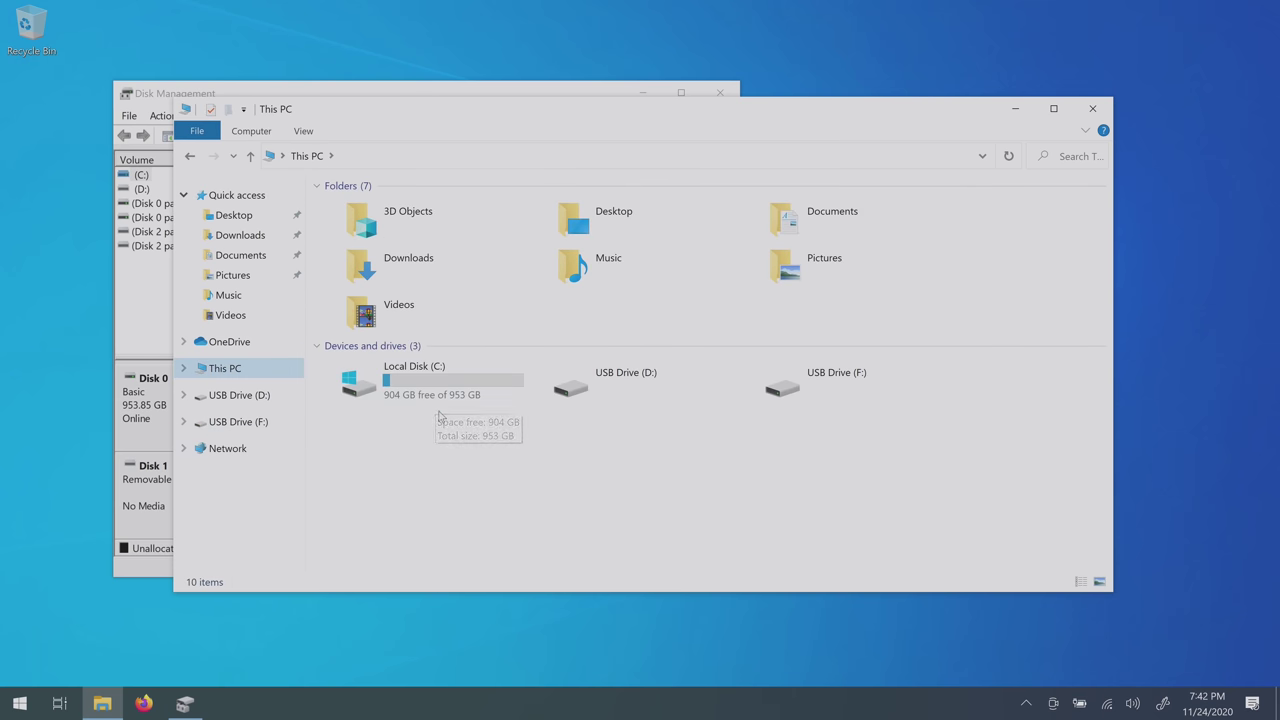
{"action": "left_click", "coordinate": [721, 94]}
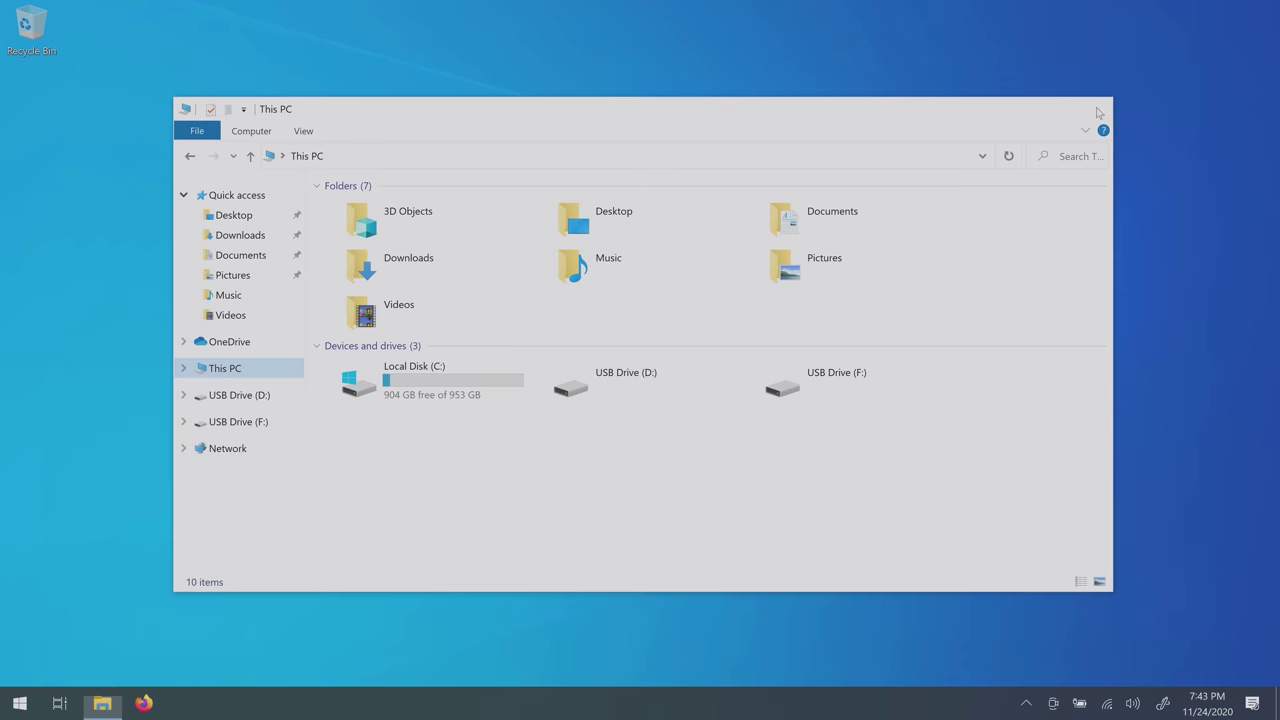
- Close File Explorer and restart Windows 10 from the Start menu's power options
{"action": "left_click", "coordinate": [1092, 108]}
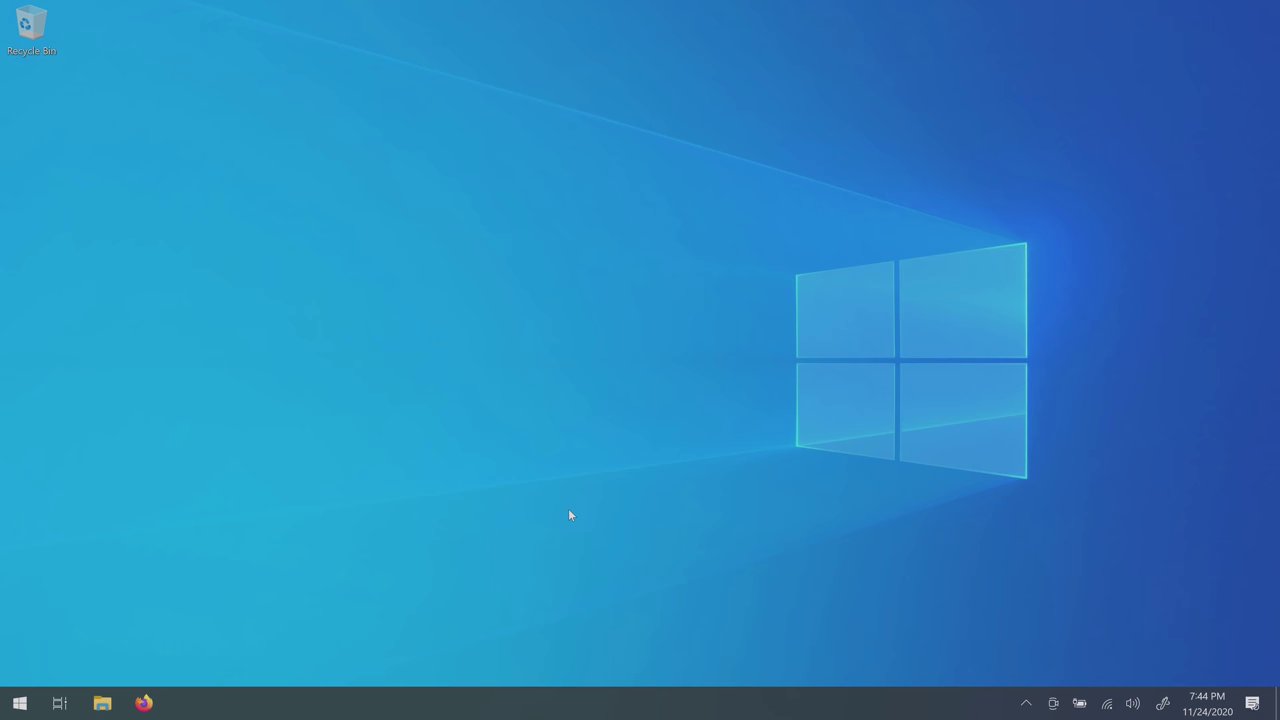
{"action": "left_click", "coordinate": [12, 700]}
{"action": "left_click", "coordinate": [57, 666]}
{"action": "left_click", "coordinate": [128, 617]}
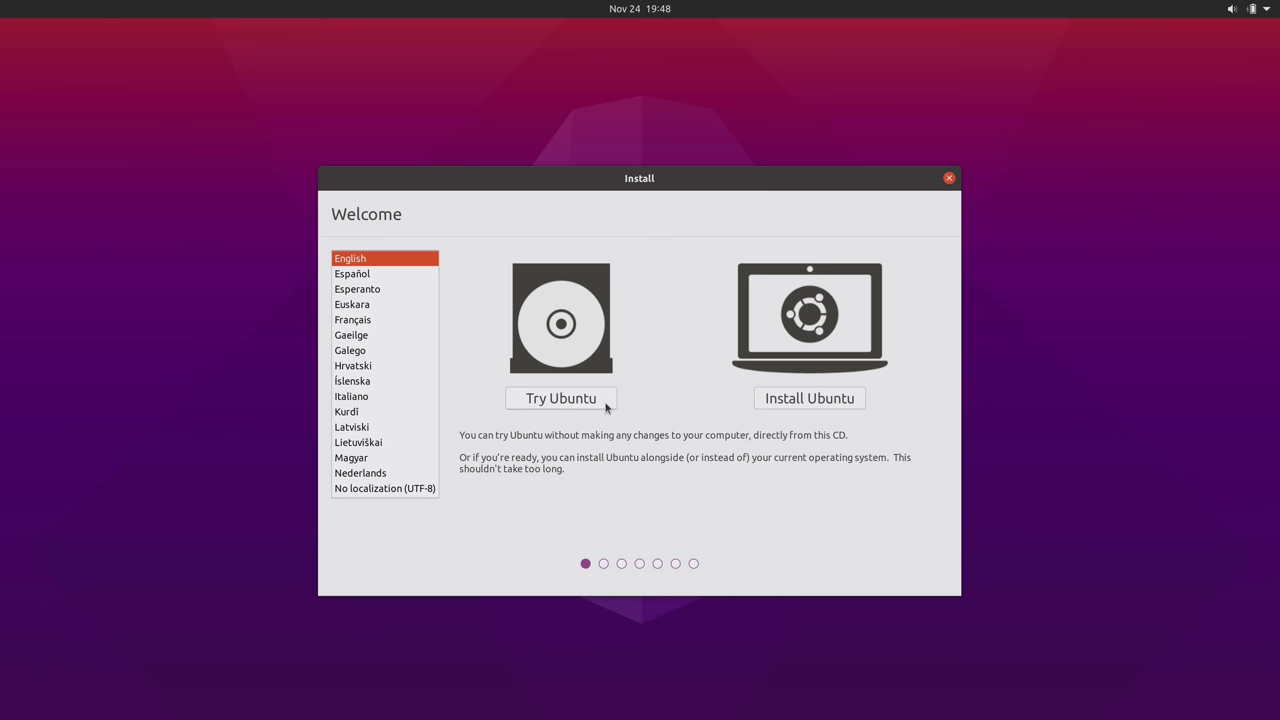
- Choose Try Ubuntu to boot into the Ubuntu 20.10 live desktop
{"action": "left_click", "coordinate": [605, 404]}
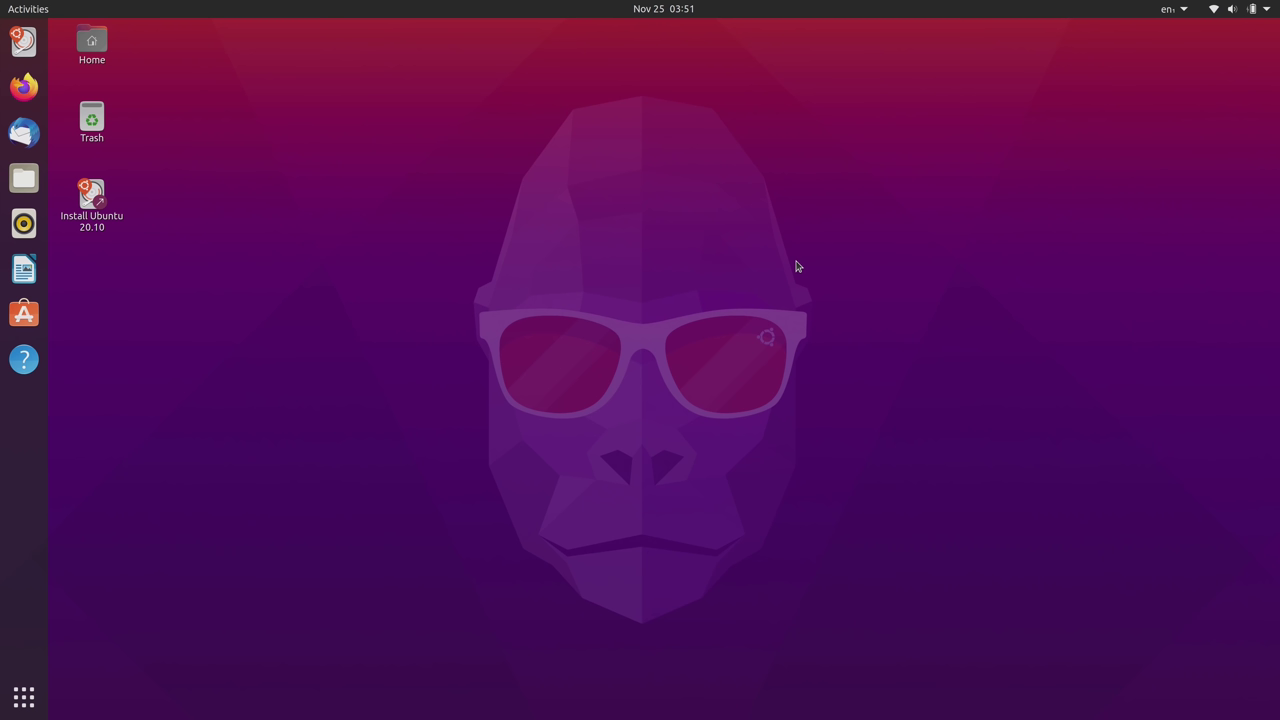
- Launch Install Ubuntu 20.10 from the desktop and continue with English as the language
{"action": "left_click", "coordinate": [98, 210]}
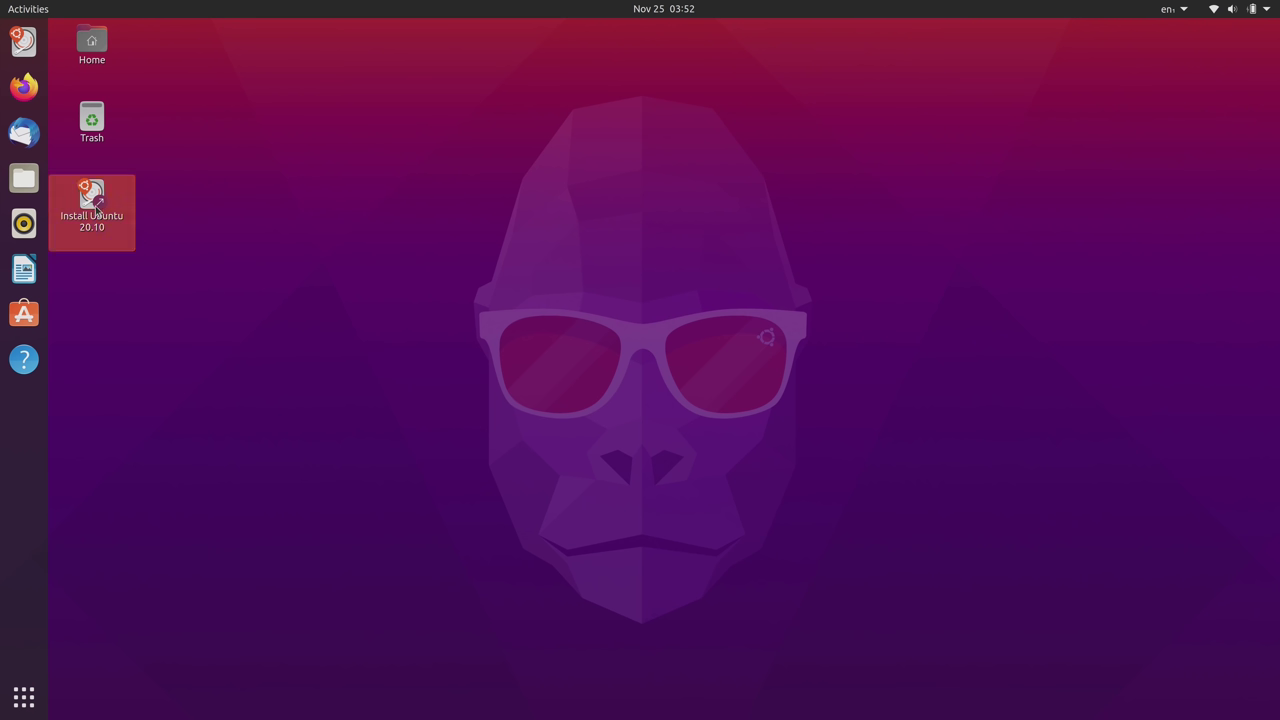
{"action": "double_click", "coordinate": [97, 207]}
{"action": "left_click", "coordinate": [112, 258]}
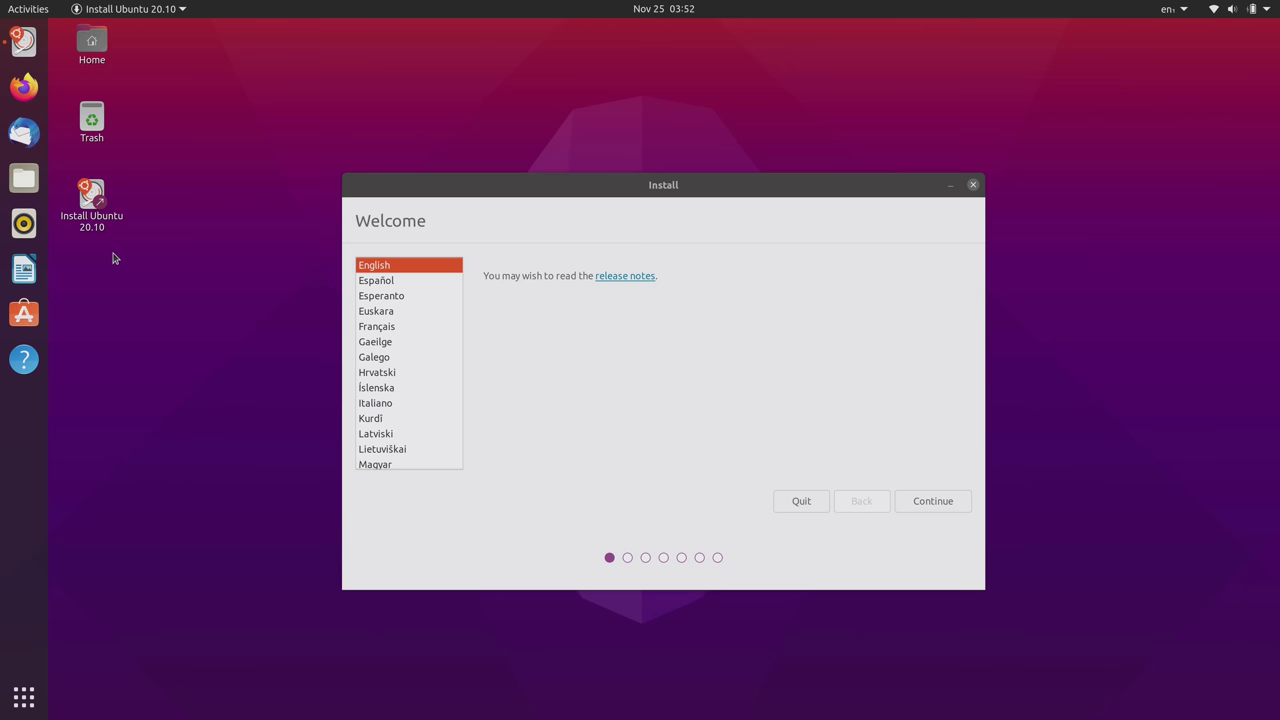
{"action": "left_click", "coordinate": [458, 312]}
{"action": "left_click_drag", "start_coordinate": [458, 312], "coordinate": [481, 263]}
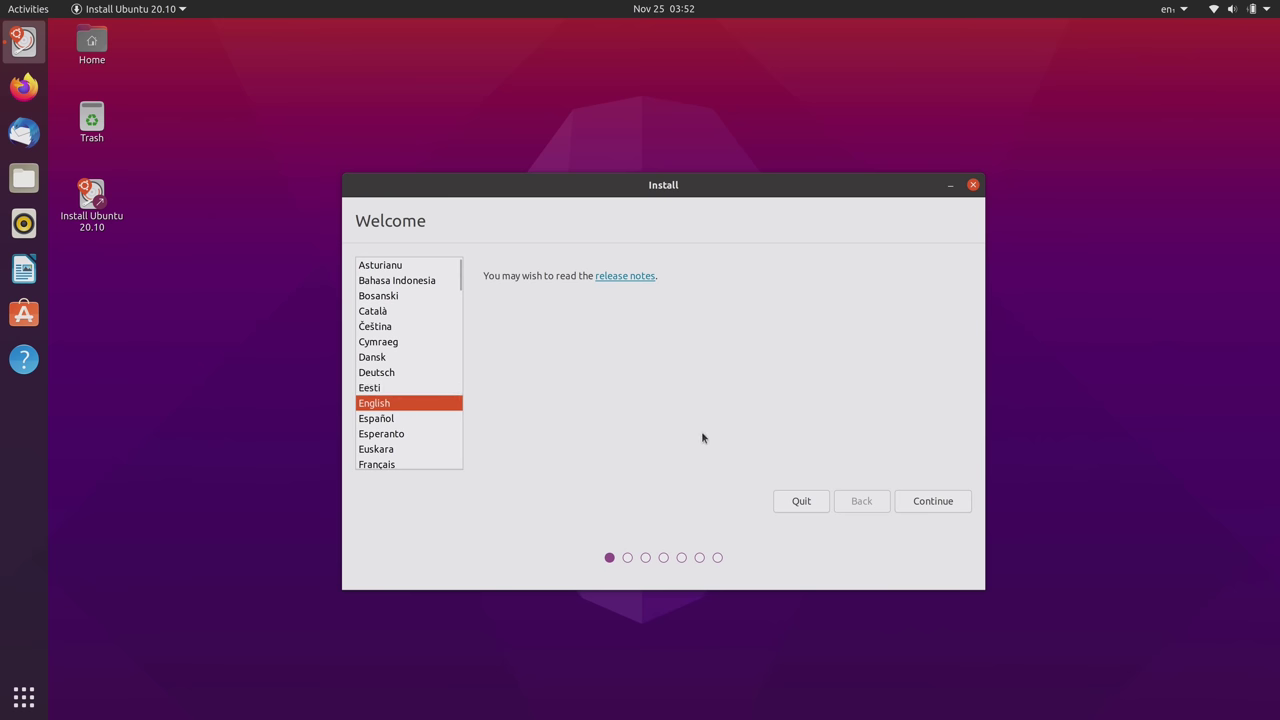
{"action": "left_click", "coordinate": [931, 502]}
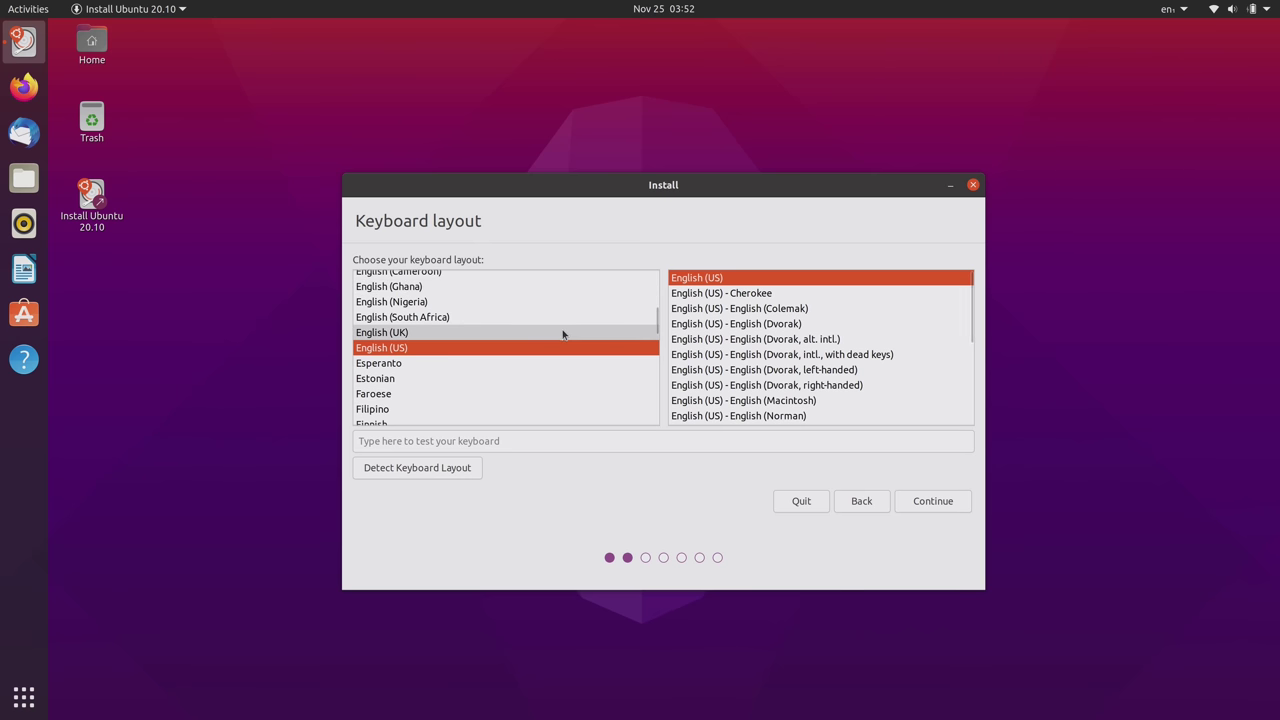
- Type 'Test' in the keyboard test field and continue with the English (US) layout
{"action": "left_click", "coordinate": [785, 440]}
{"action": "type", "text": "Test"}
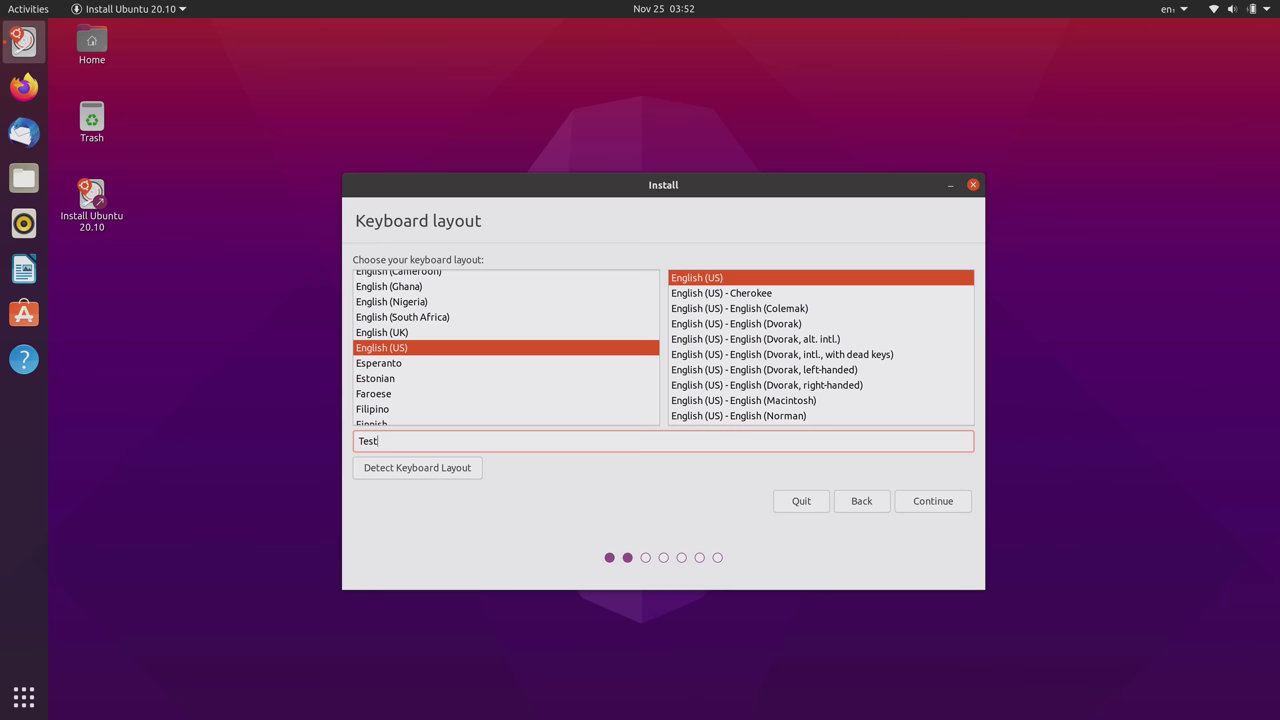
{"action": "left_click", "coordinate": [914, 504]}
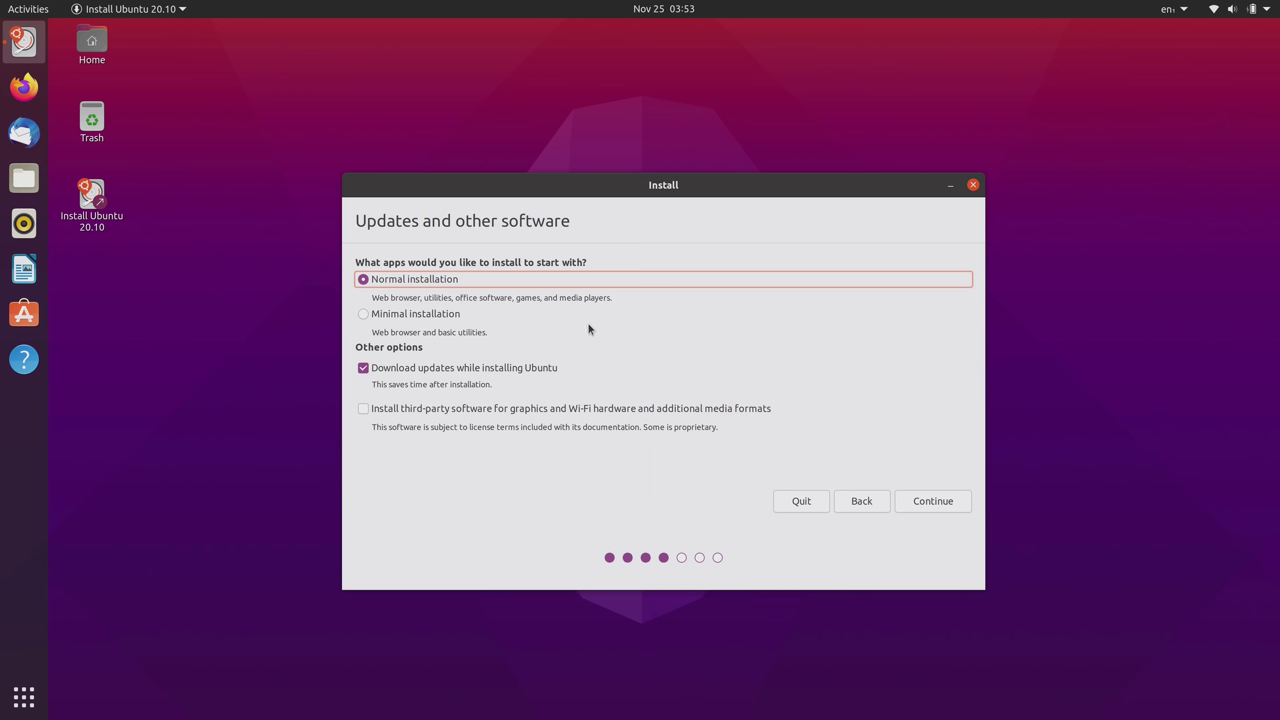
- Try Minimal, then settle on Normal installation, and untick 'Download updates while installing Ubuntu'
{"action": "left_click", "coordinate": [368, 316]}
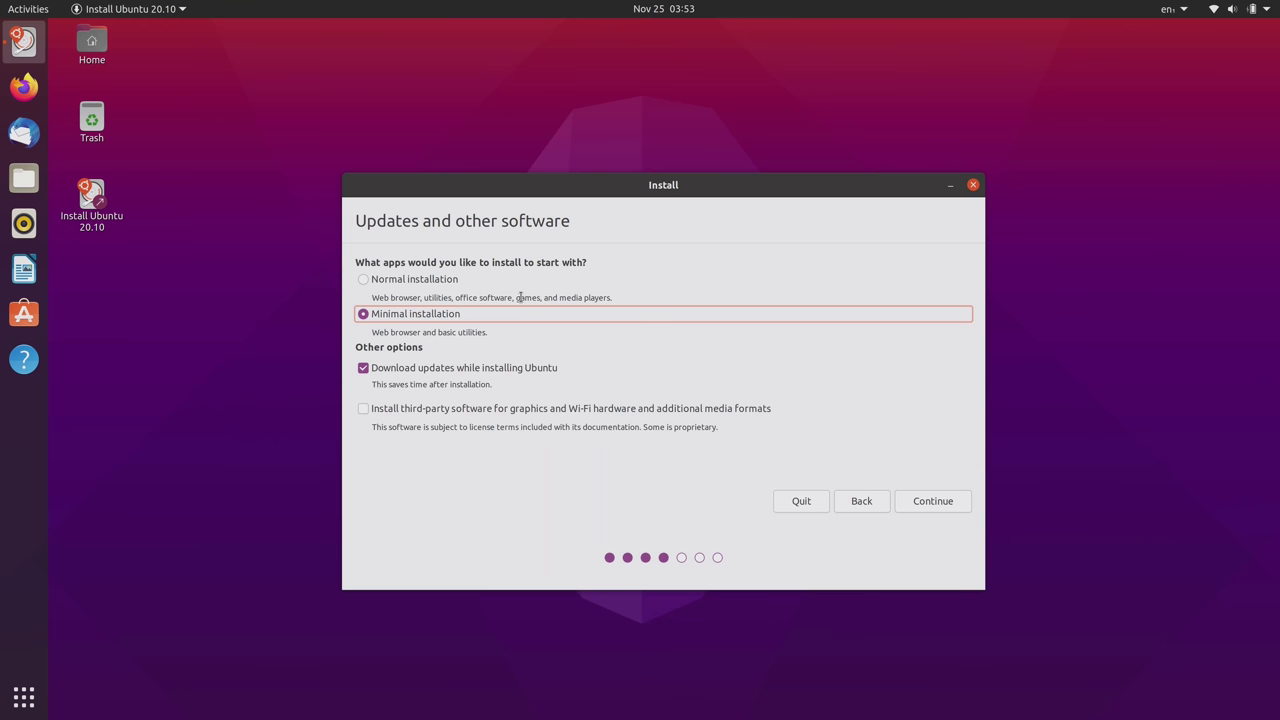
{"action": "left_click", "coordinate": [455, 281]}
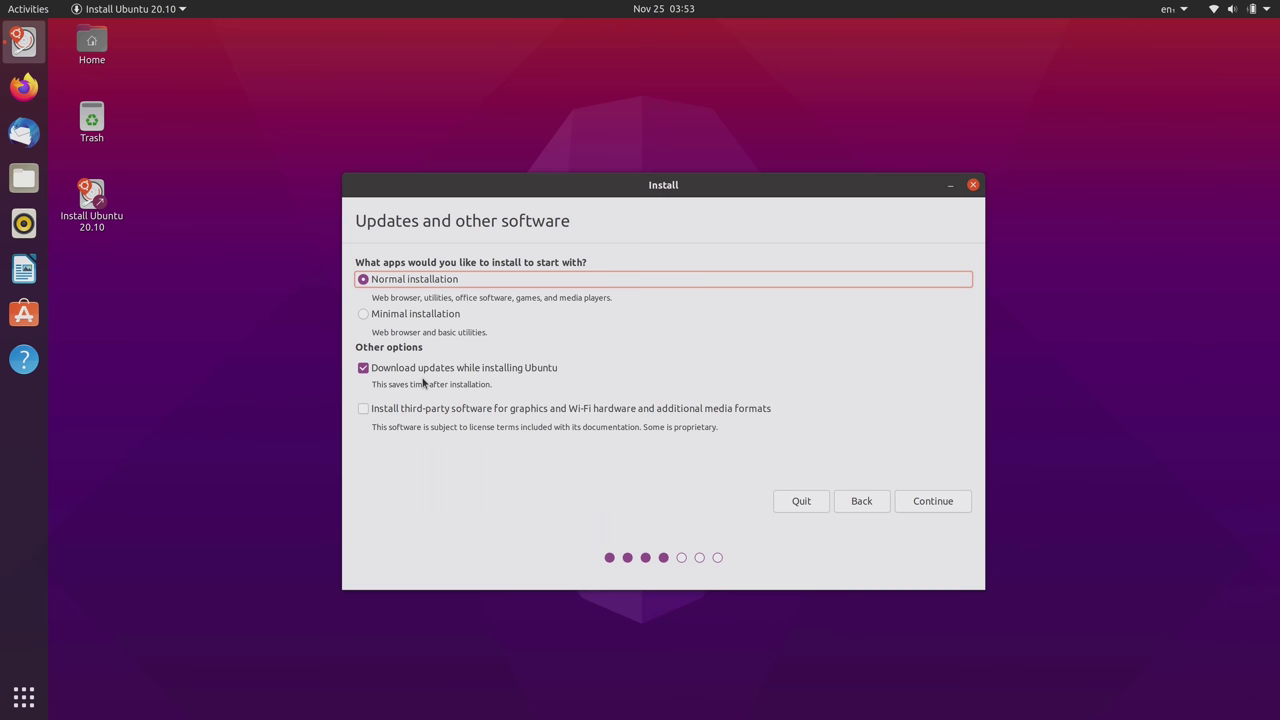
{"action": "left_click", "coordinate": [364, 368]}
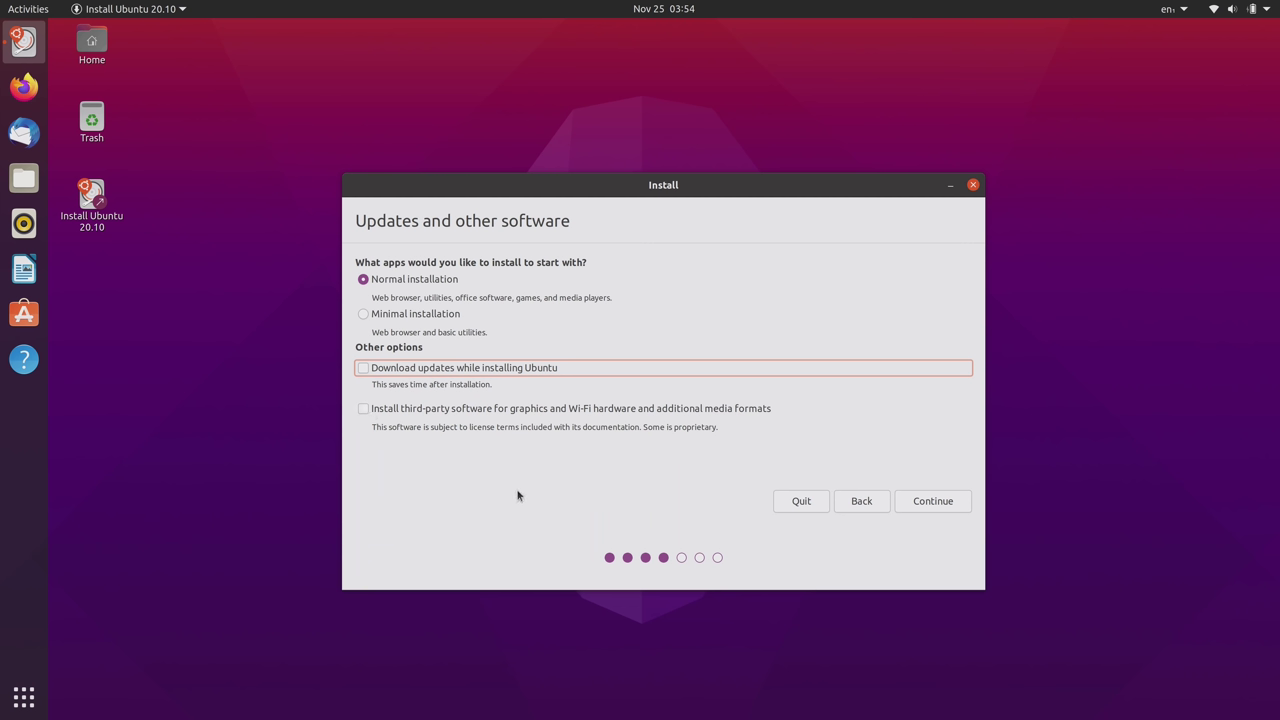
- Continue past the Updates and other software page to Installation type
{"action": "left_click", "coordinate": [917, 505]}
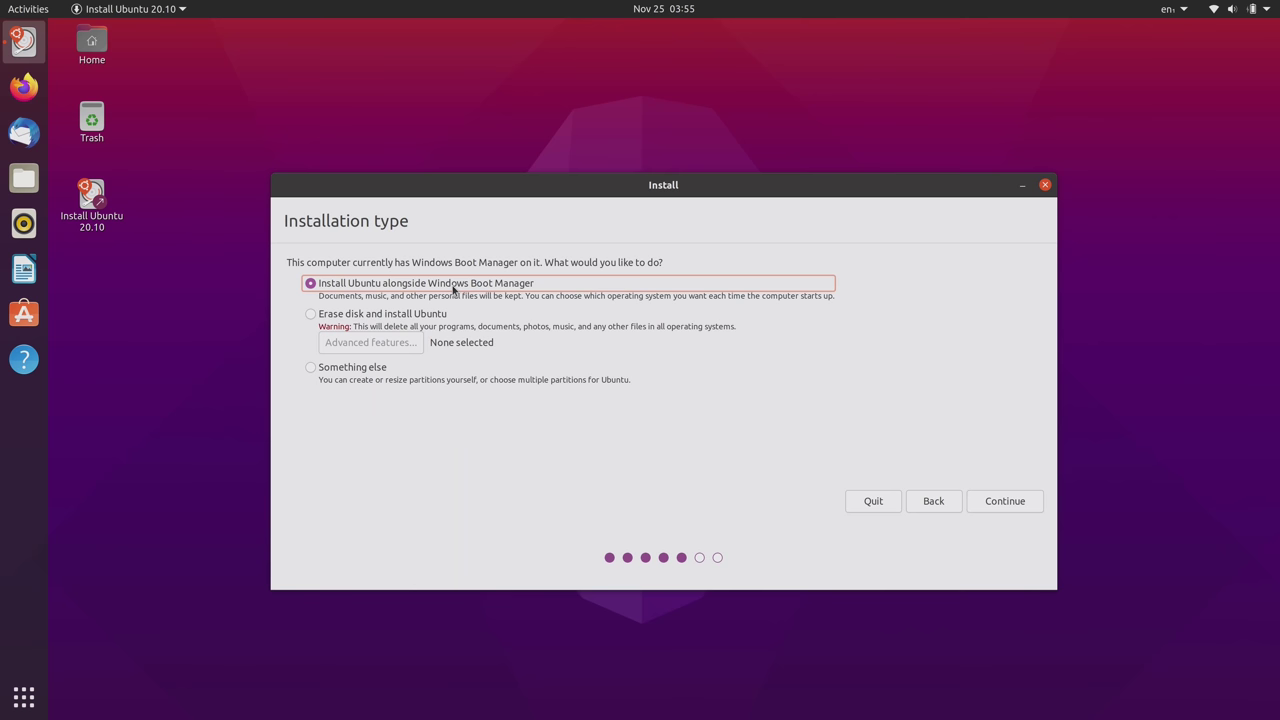
- Go ahead with 'Install Ubuntu alongside Windows Boot Manager' to reach drive allocation
{"action": "left_click", "coordinate": [985, 506]}
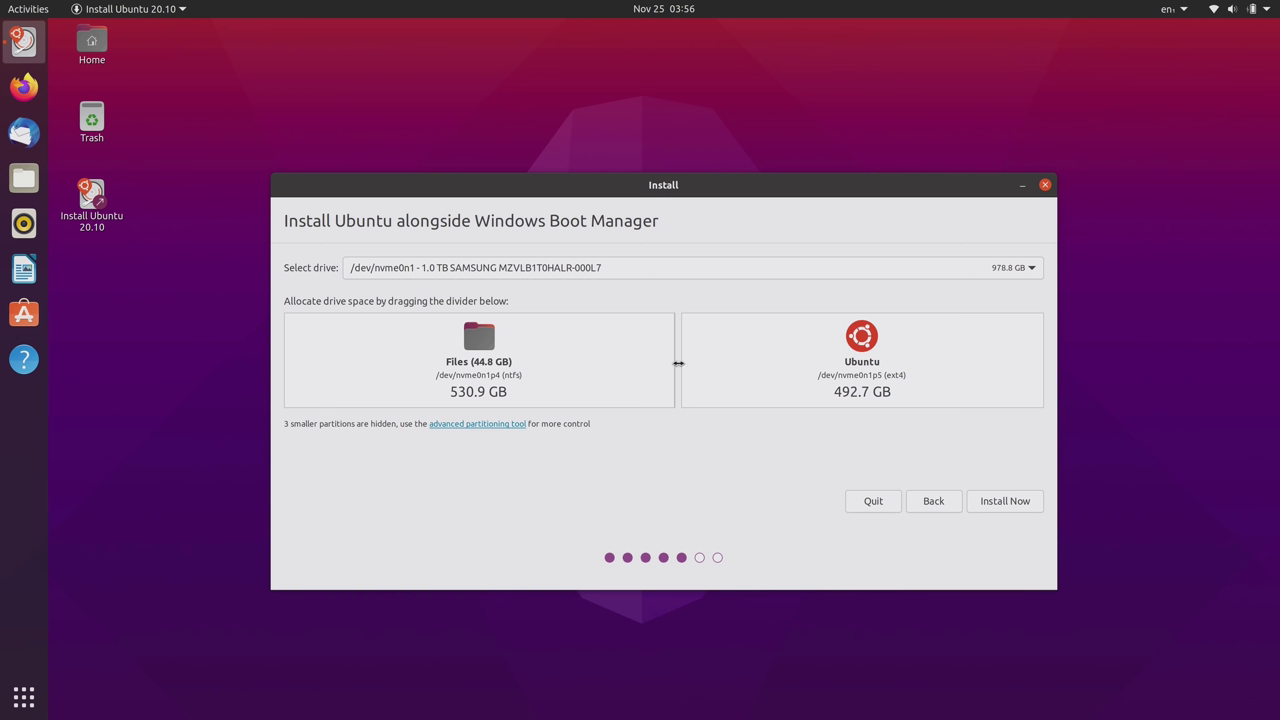
- Drag the partition divider left, giving Windows files 503.6 GB and Ubuntu 519.9 GB
{"action": "mouse_move", "coordinate": [678, 363]}
{"action": "left_mouse_down"}
{"action": "mouse_move", "coordinate": [628, 363]}
{"action": "mouse_move", "coordinate": [679, 375]}
{"action": "left_mouse_up"}
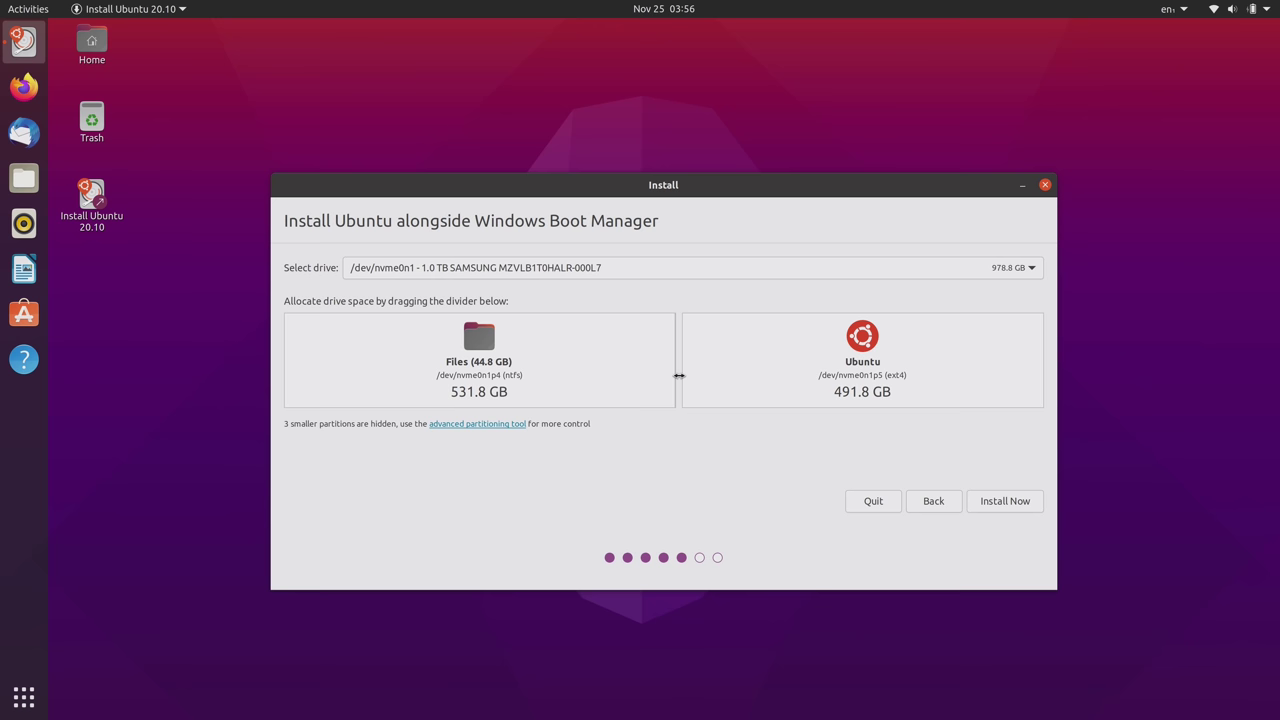
{"action": "mouse_move", "coordinate": [679, 375]}
{"action": "left_mouse_down"}
{"action": "mouse_move", "coordinate": [634, 373]}
{"action": "mouse_move", "coordinate": [698, 373]}
{"action": "mouse_move", "coordinate": [670, 373]}
{"action": "left_mouse_up"}
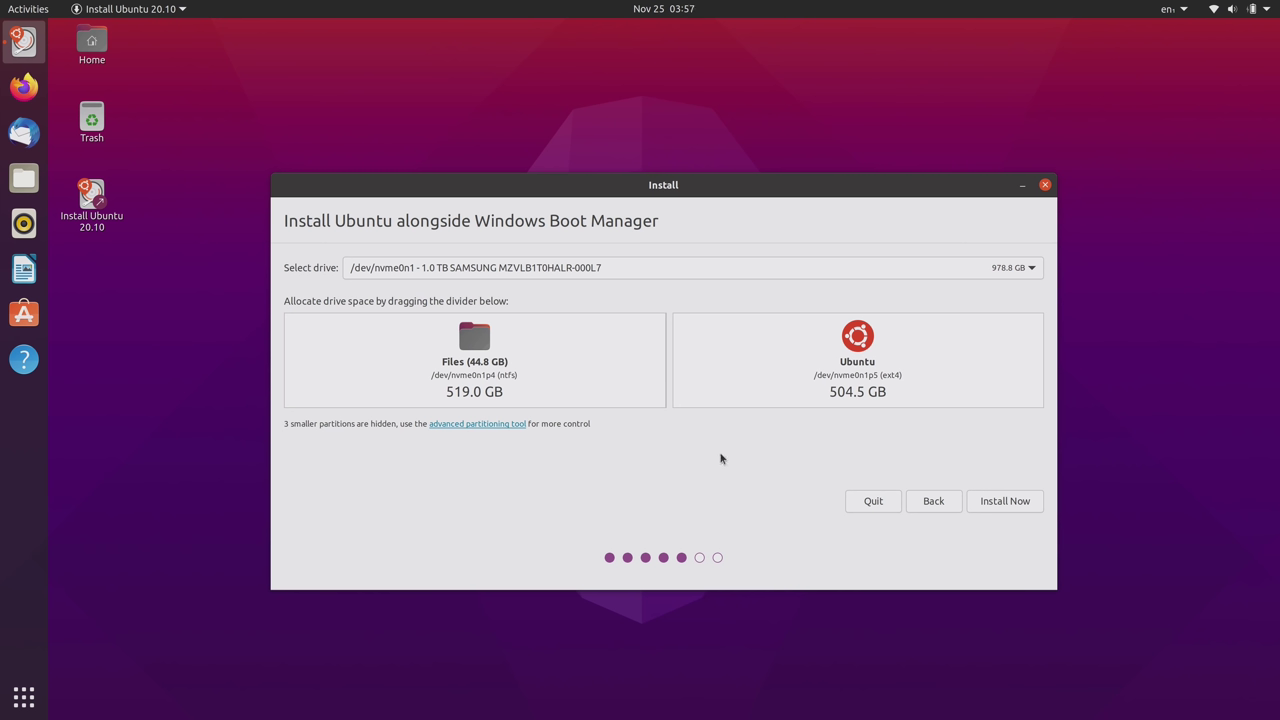
{"action": "mouse_move", "coordinate": [666, 380]}
{"action": "left_mouse_down"}
{"action": "mouse_move", "coordinate": [523, 386]}
{"action": "mouse_move", "coordinate": [771, 386]}
{"action": "mouse_move", "coordinate": [568, 389]}
{"action": "mouse_move", "coordinate": [656, 389]}
{"action": "left_mouse_up"}
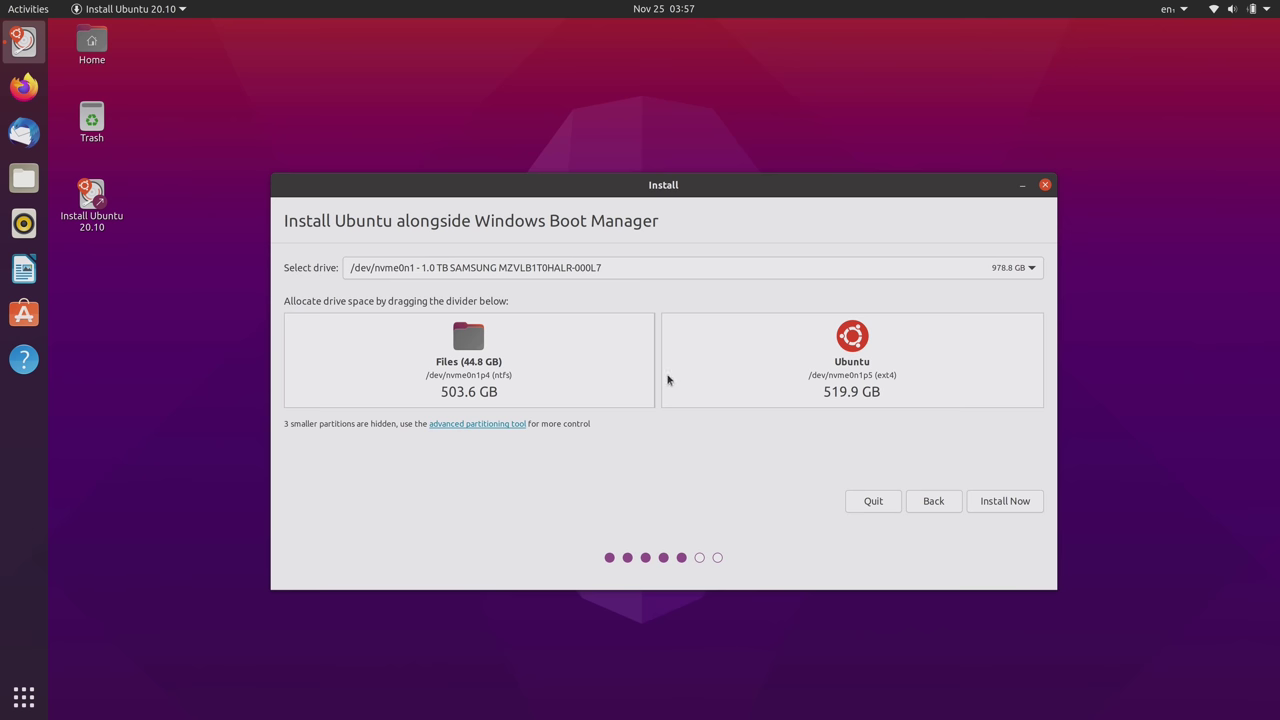
- Choose Install Now and approve both prompts to write the partition changes to disk
{"action": "left_click", "coordinate": [1004, 501]}
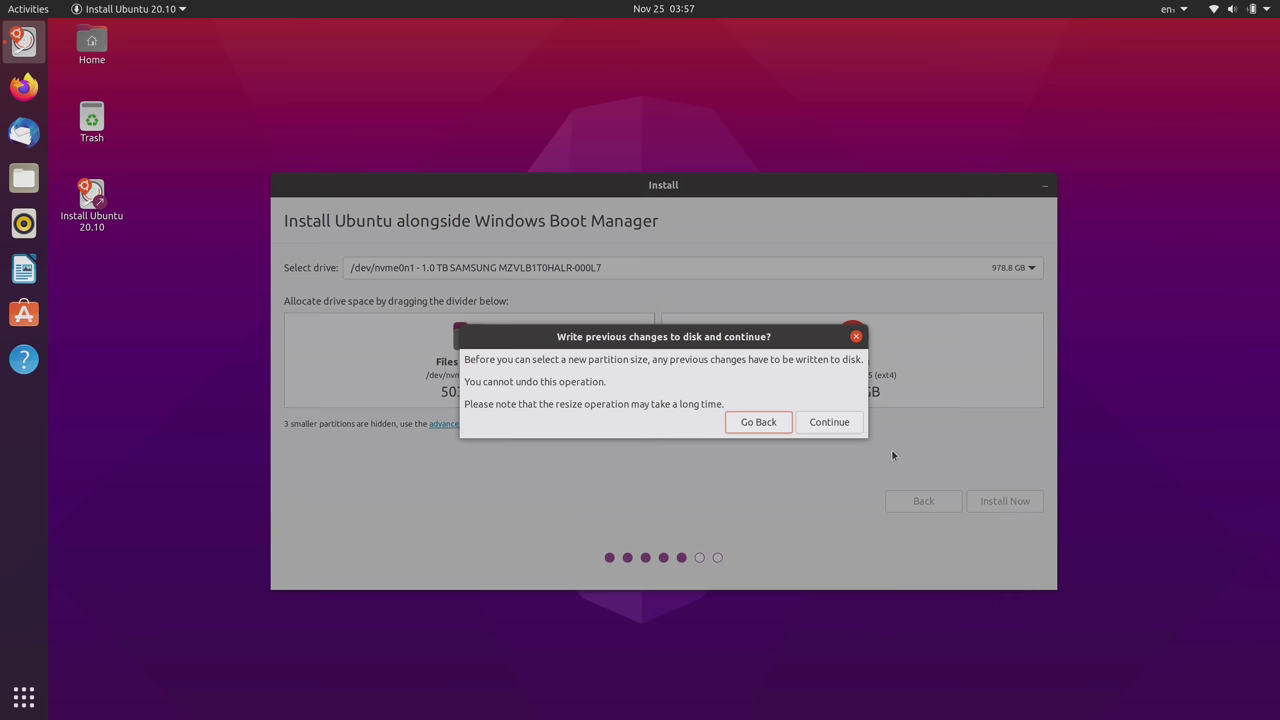
{"action": "left_click", "coordinate": [841, 421]}
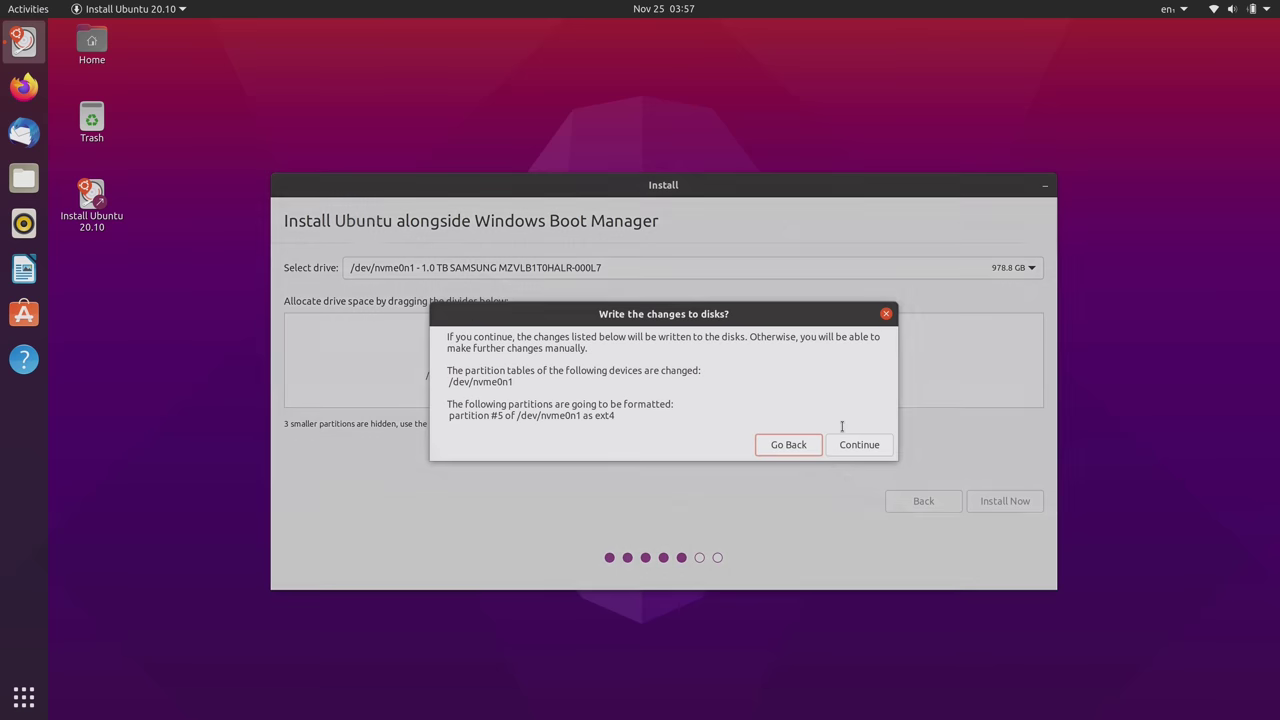
{"action": "left_click", "coordinate": [860, 445]}
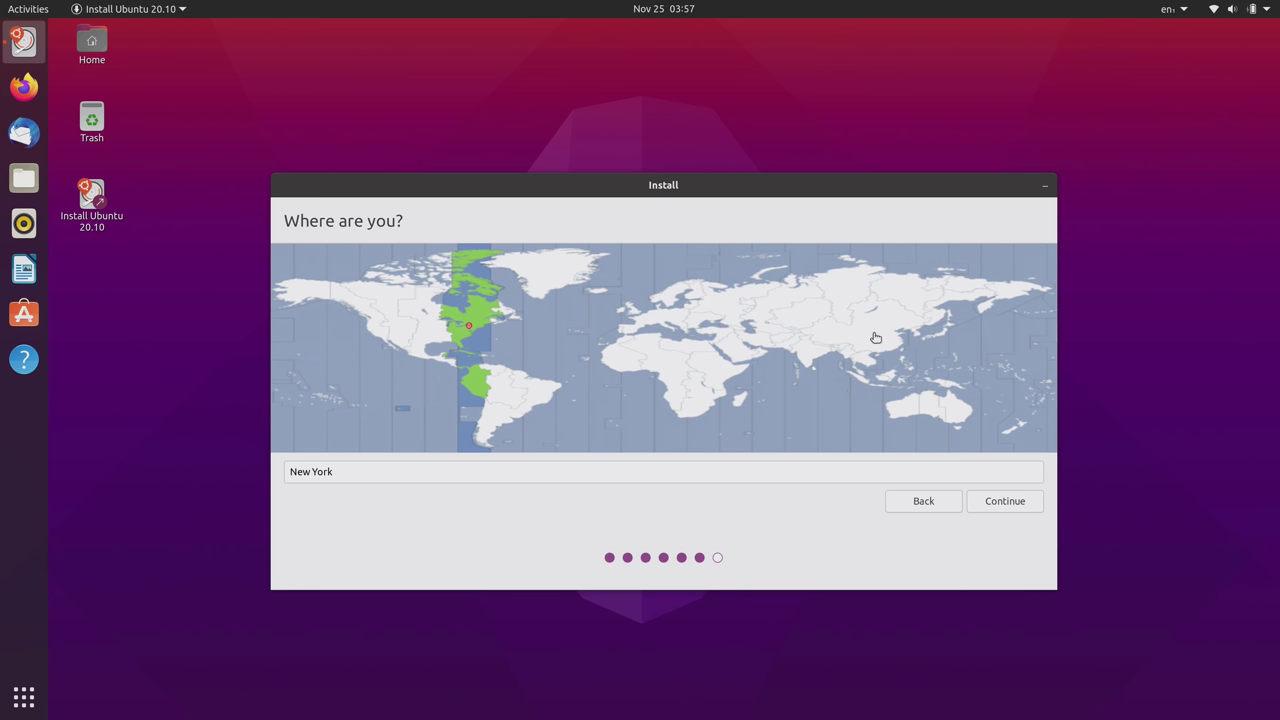
- Pick Detroit as the time zone location on the map and continue
{"action": "left_click", "coordinate": [456, 328]}
{"action": "left_click", "coordinate": [1031, 501]}
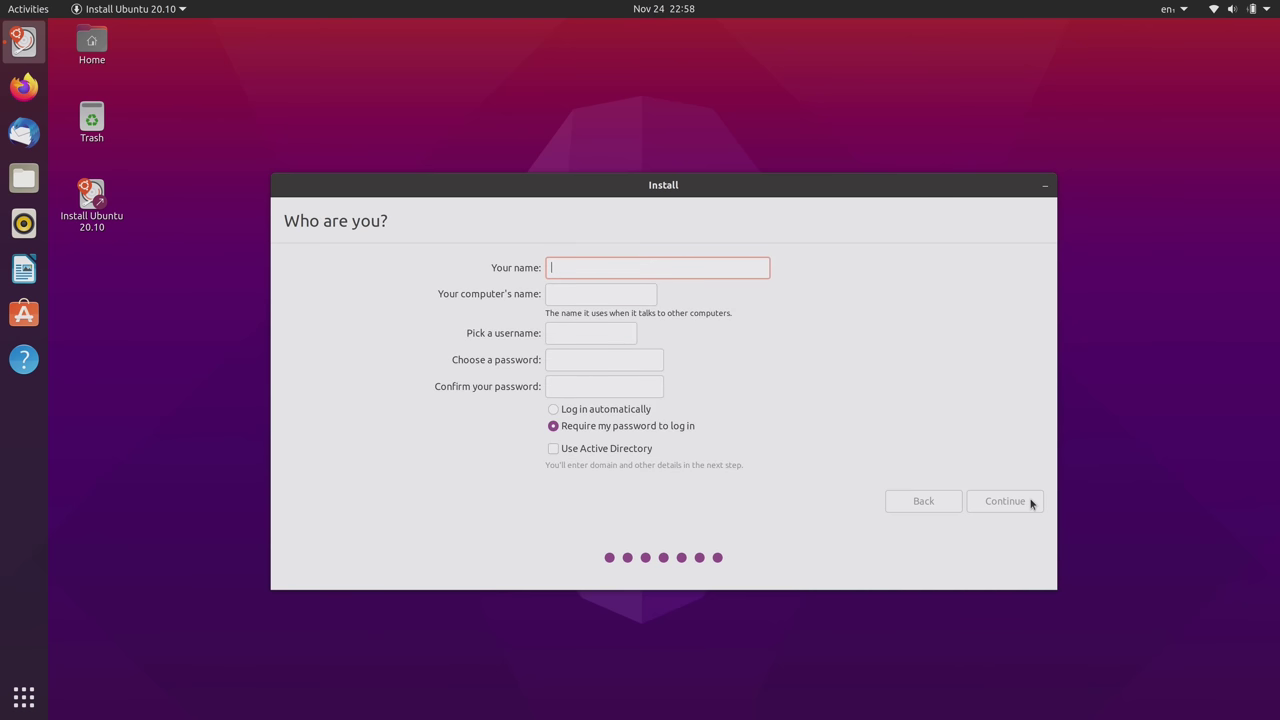
- Enter the user's full name, computer name 'thinkpad' and a confirmed password, then start installing
{"action": "type", "text": "Jay LaCroix"}
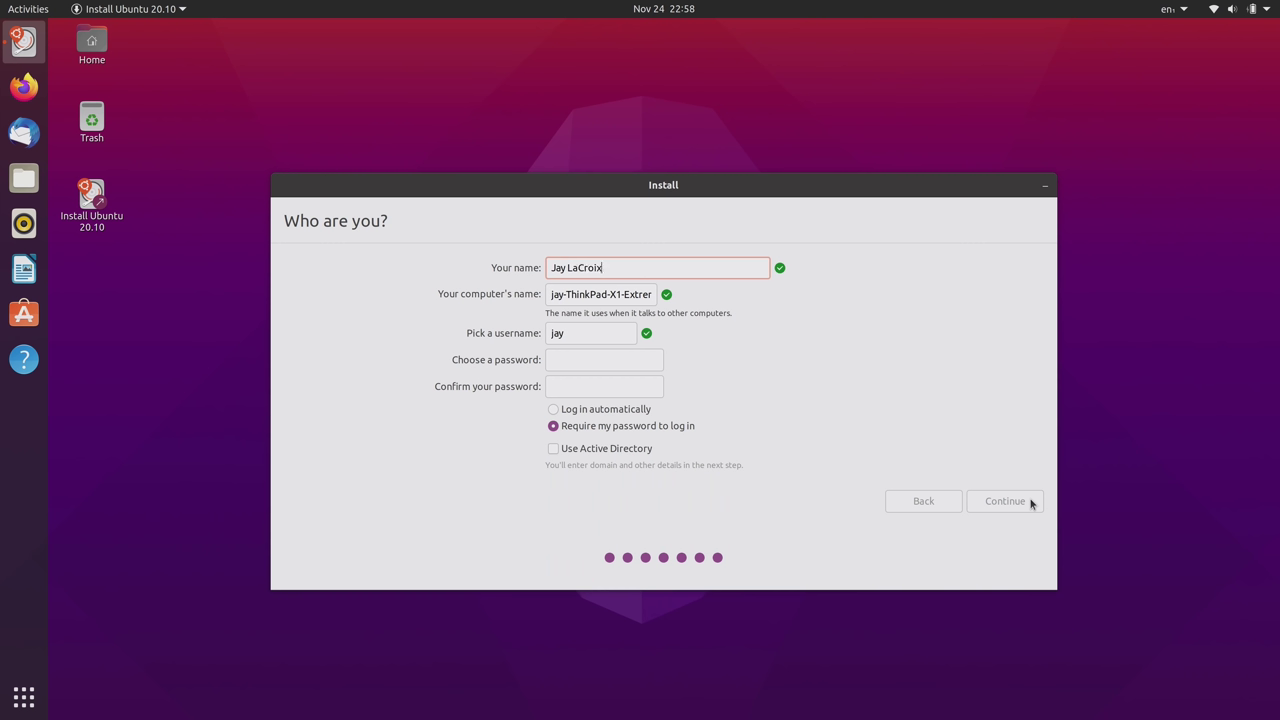
{"action": "key", "text": "Tab"}
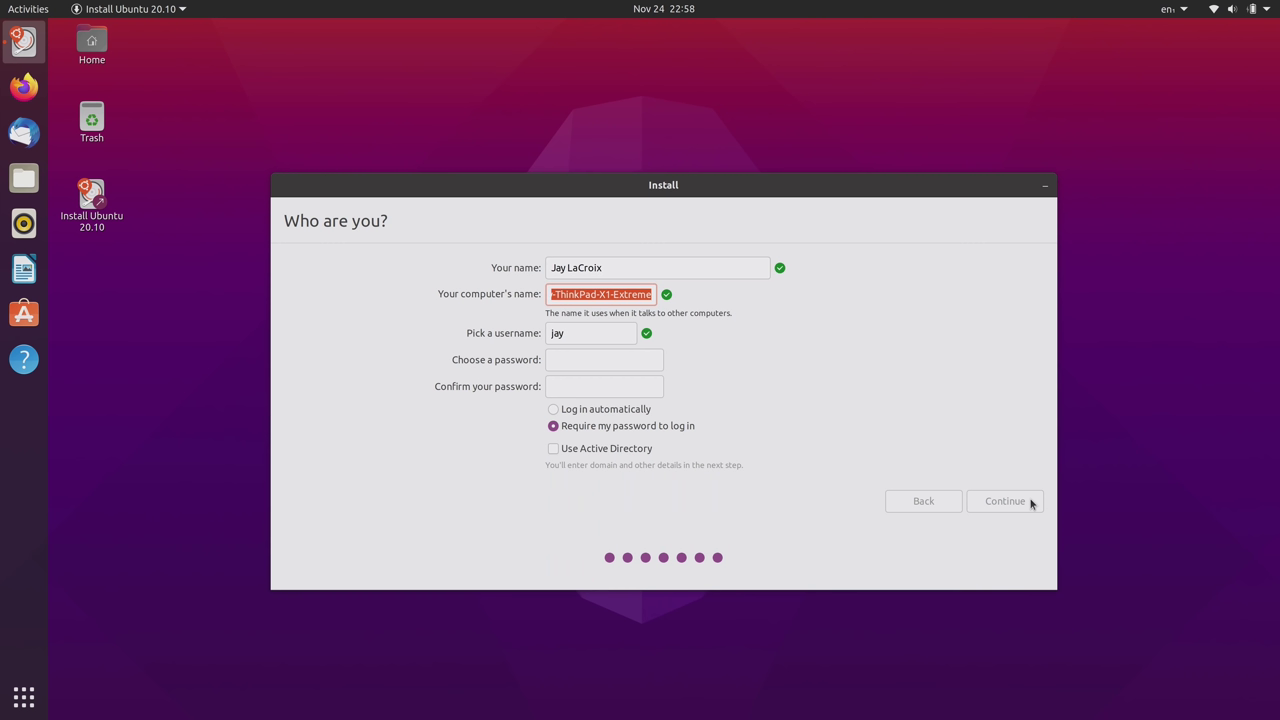
{"action": "type", "text": "thinkpad"}
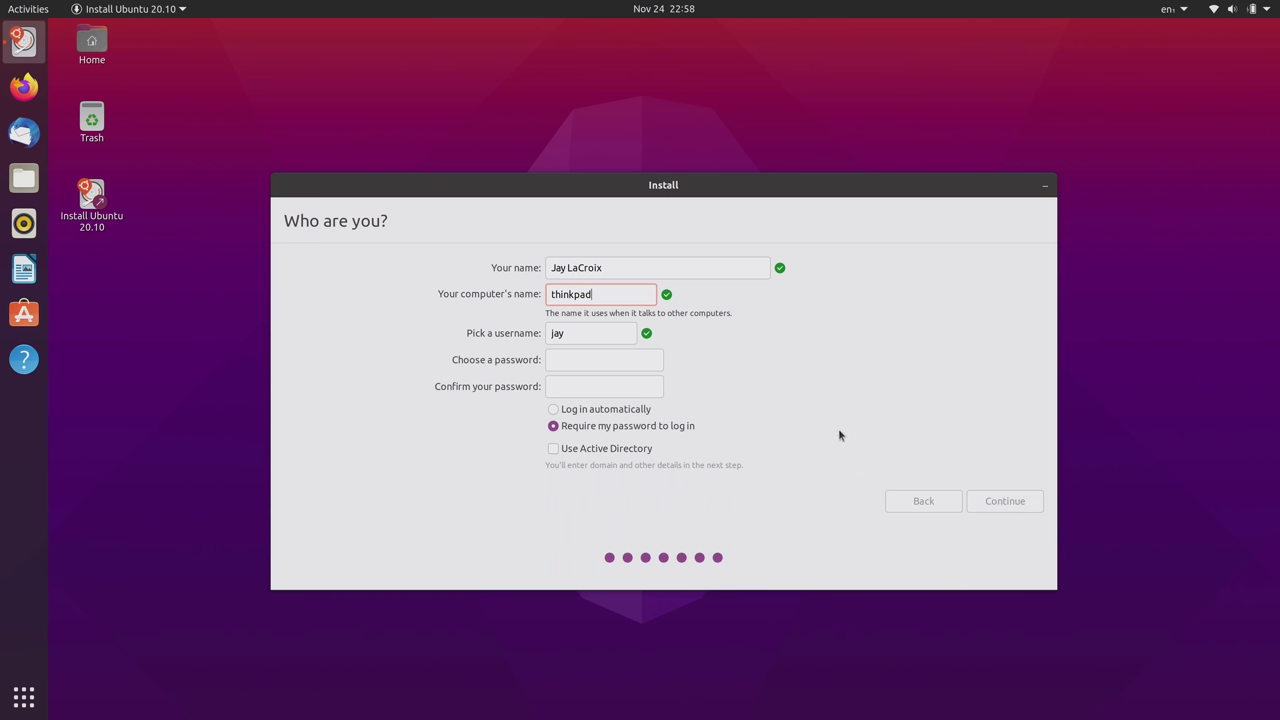
{"action": "left_click", "coordinate": [639, 360]}
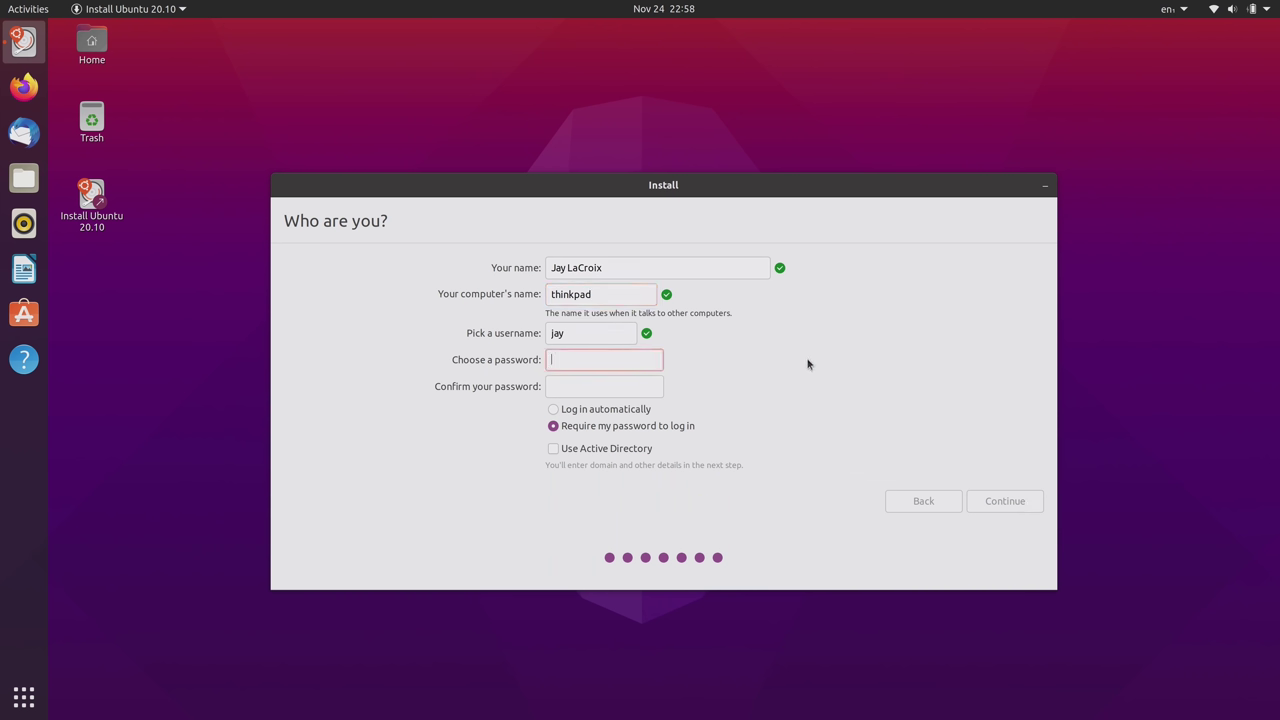
{"action": "type", "text": "•••••••••"}
{"action": "key", "text": "Tab"}
{"action": "type", "text": "•••••••••"}
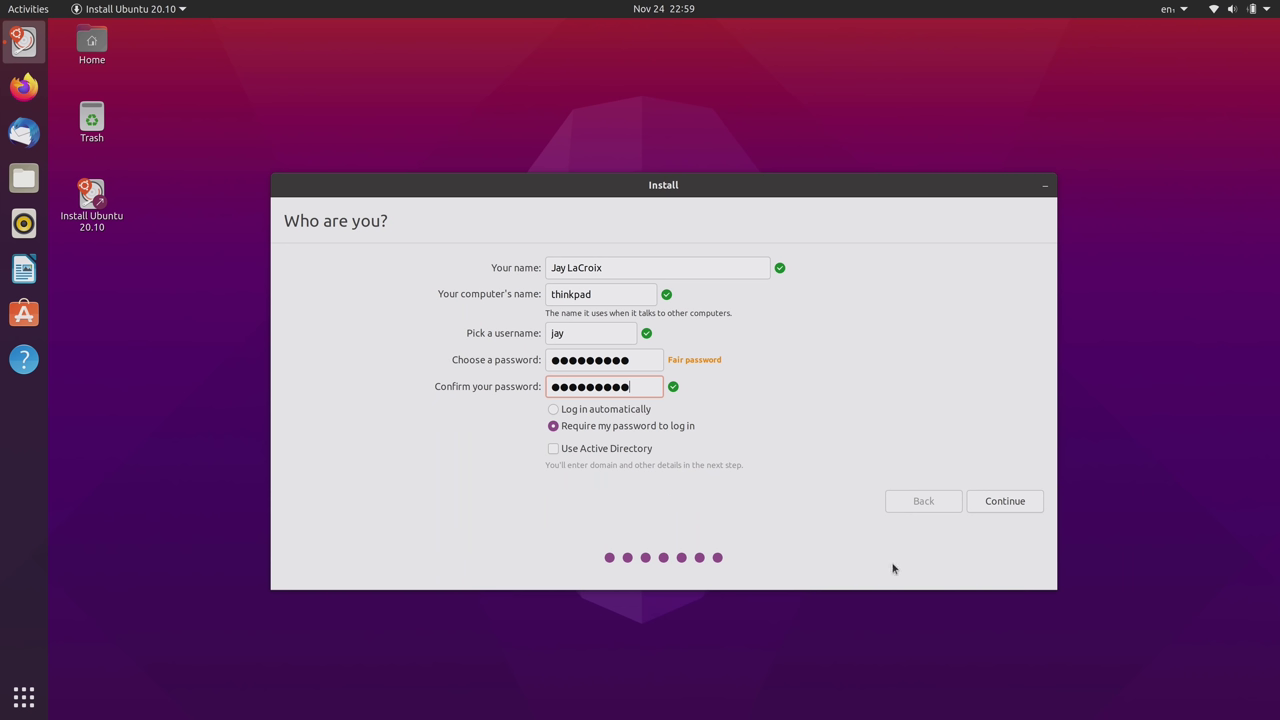
{"action": "left_click", "coordinate": [1034, 508]}
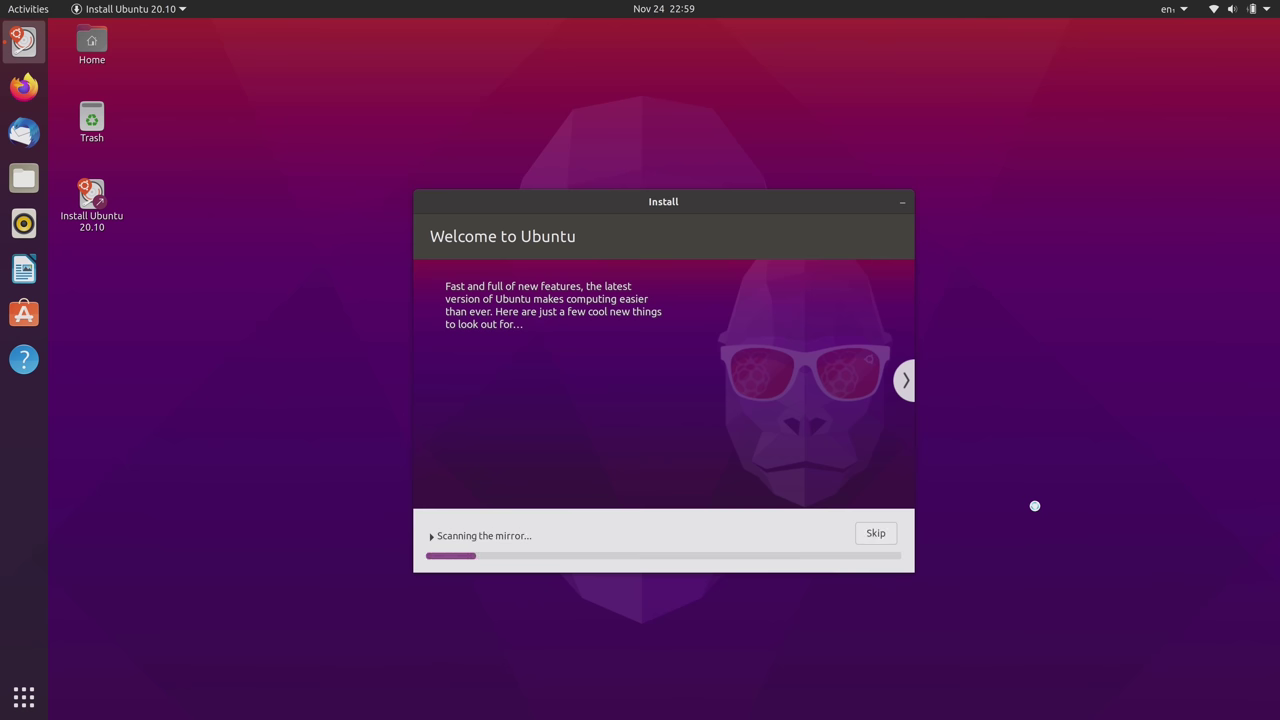
- Advance through seven slideshow slides while Ubuntu installs, until Installation Complete appears
{"action": "left_click", "coordinate": [905, 381]}
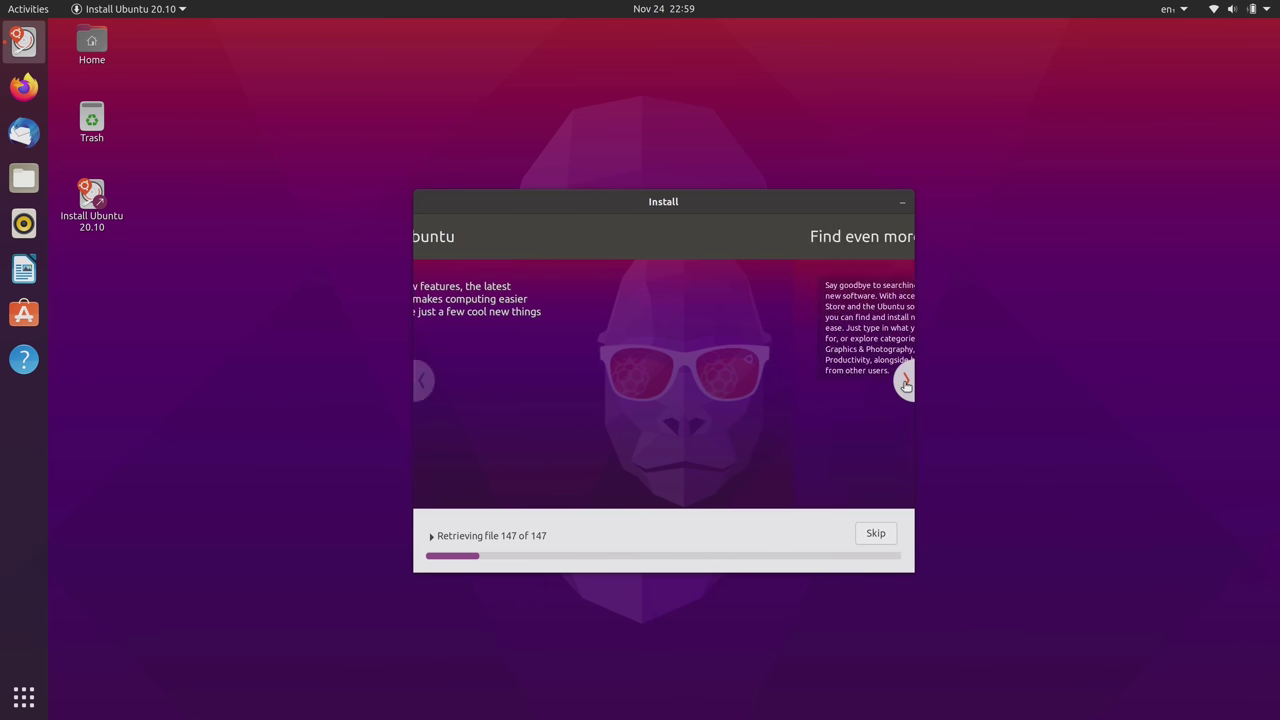
{"action": "left_click", "coordinate": [905, 381]}
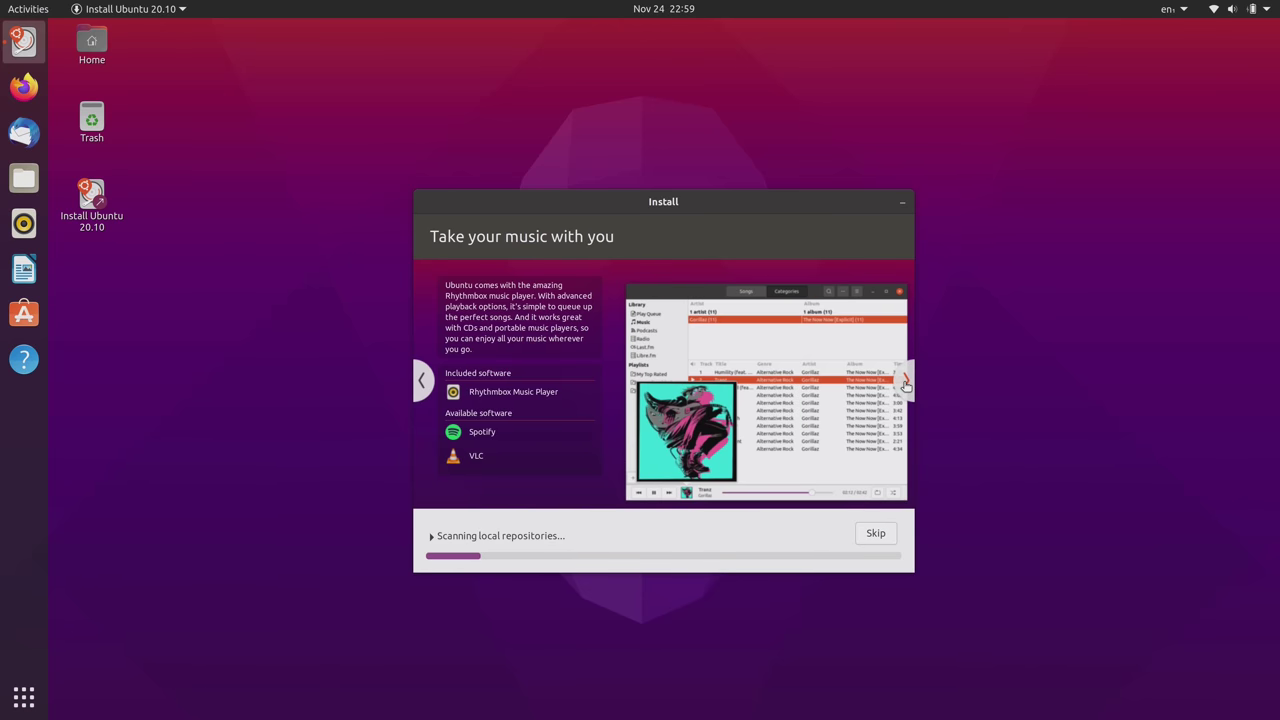
{"action": "left_click", "coordinate": [905, 383]}
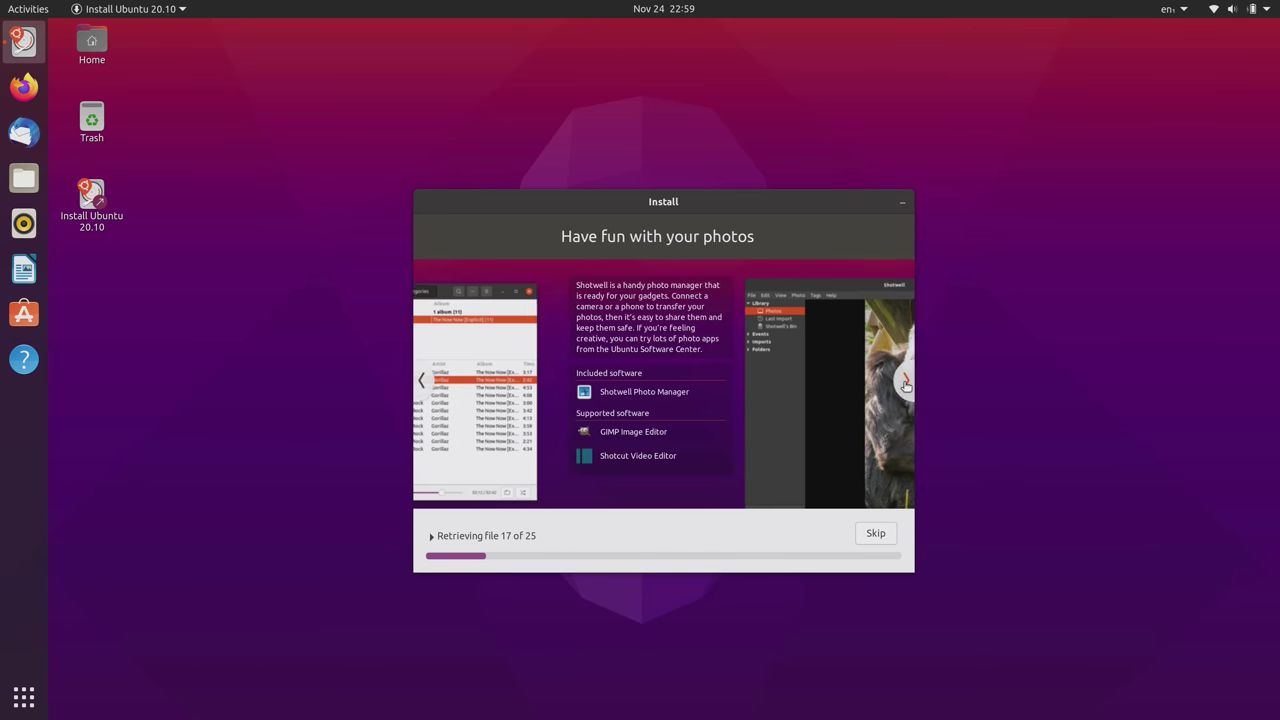
{"action": "left_click", "coordinate": [905, 383]}
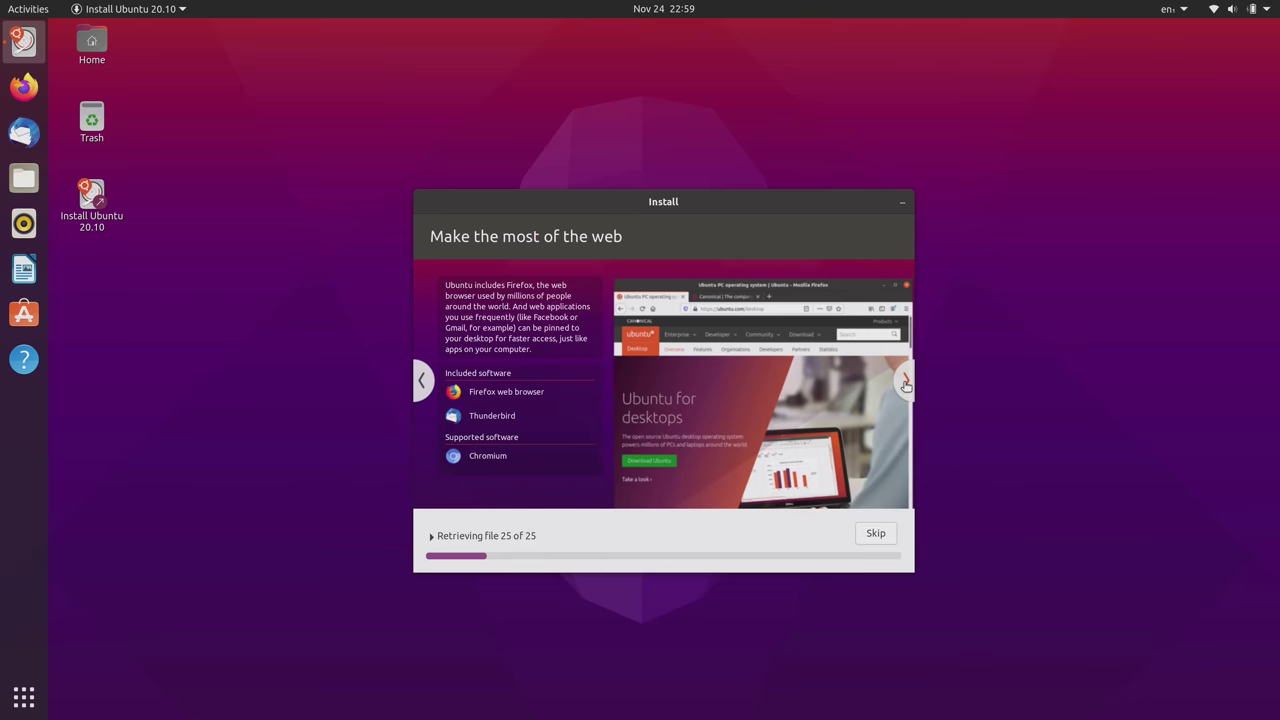
{"action": "left_click", "coordinate": [905, 383]}
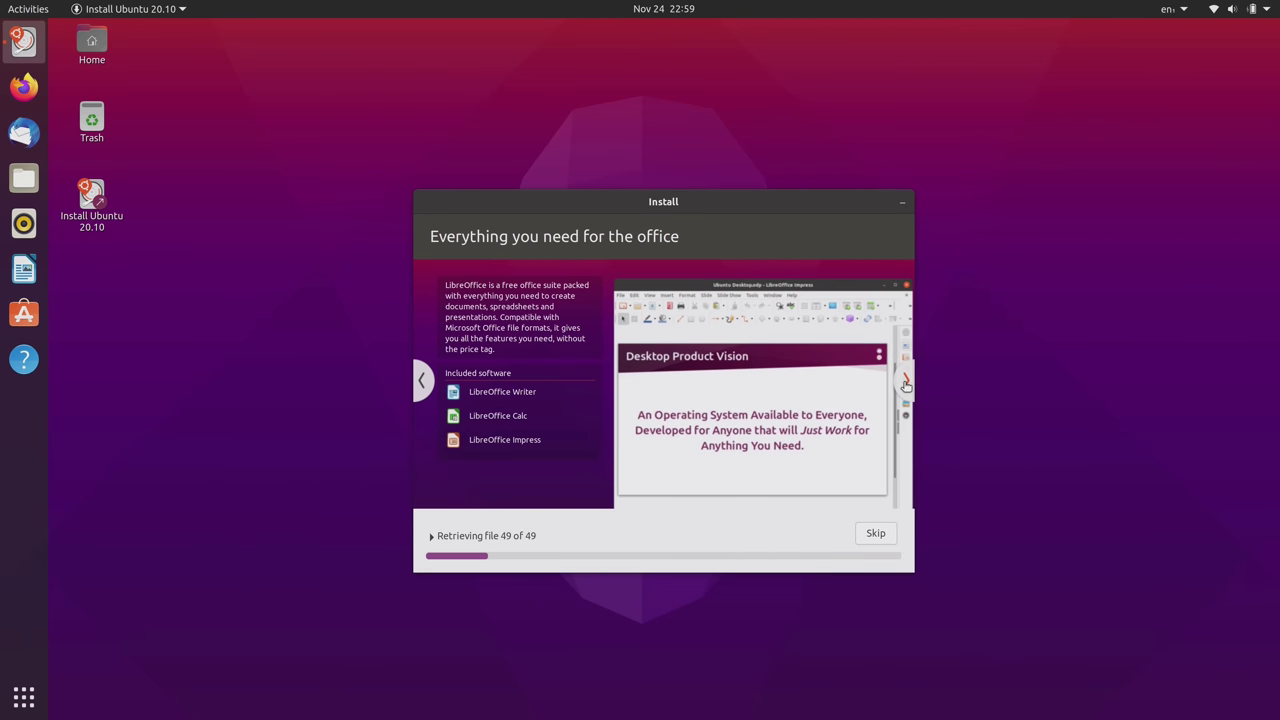
{"action": "left_click", "coordinate": [905, 383]}
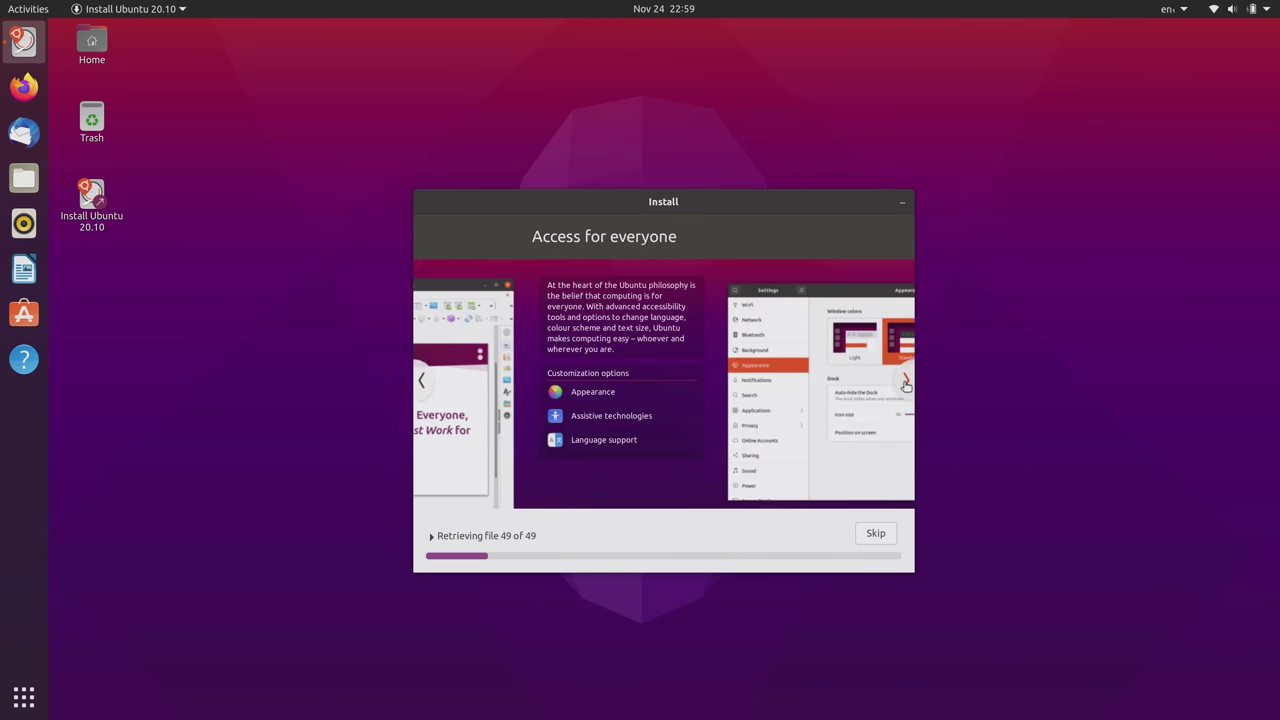
{"action": "left_click", "coordinate": [905, 383]}
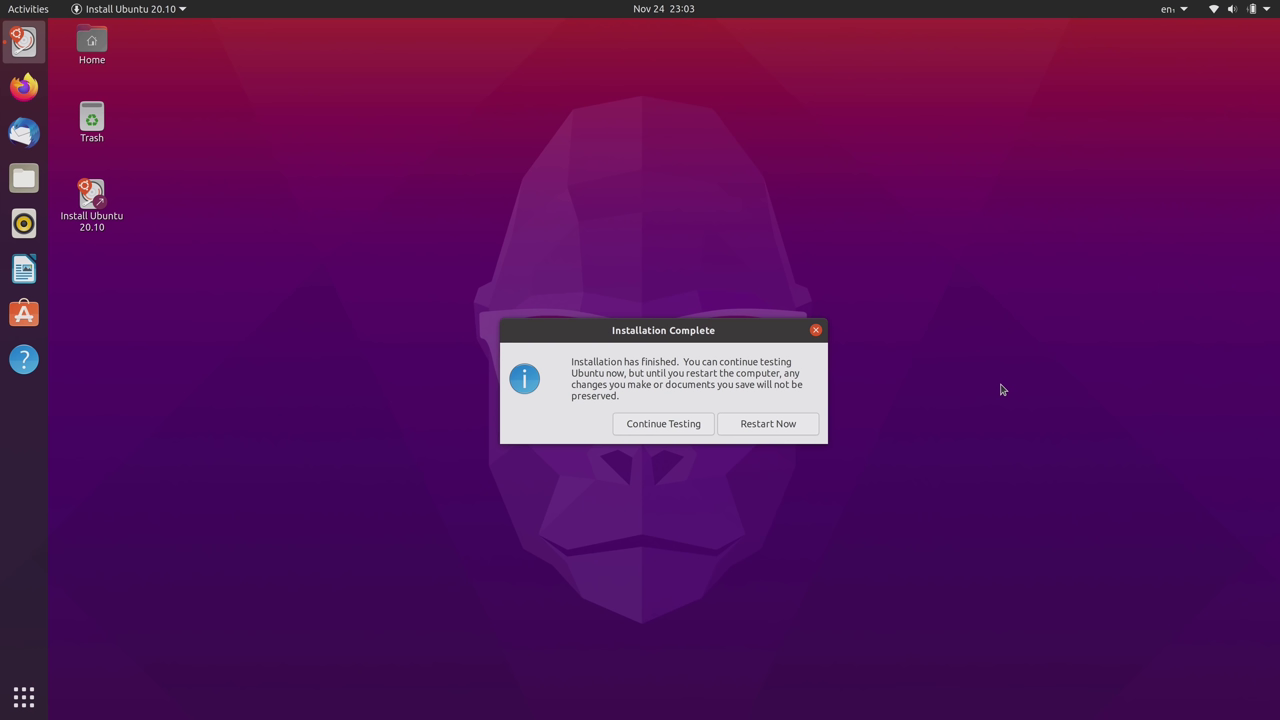
- Choose Restart Now in the Installation Complete dialog
{"action": "left_click", "coordinate": [809, 425]}
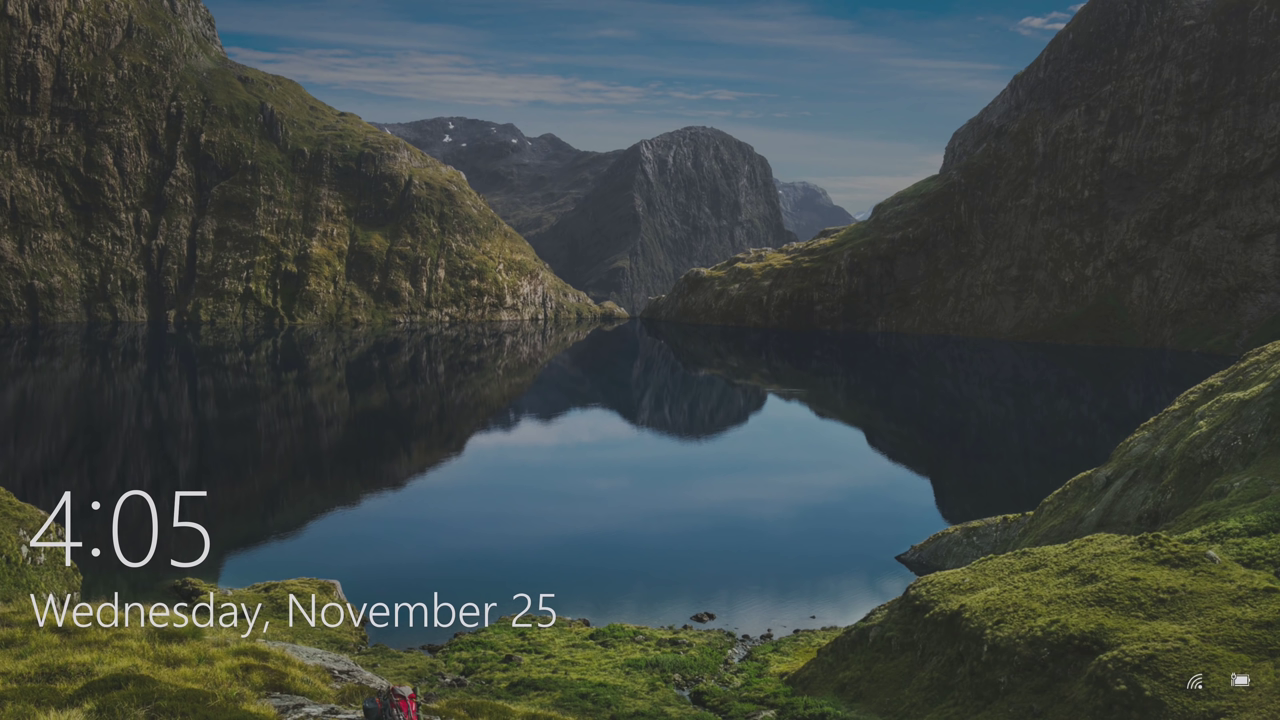
- Sign in to Windows and check in This PC that Local Disk (C:) shows 420 GB free of 469 GB
{"action": "key", "text": "space"}
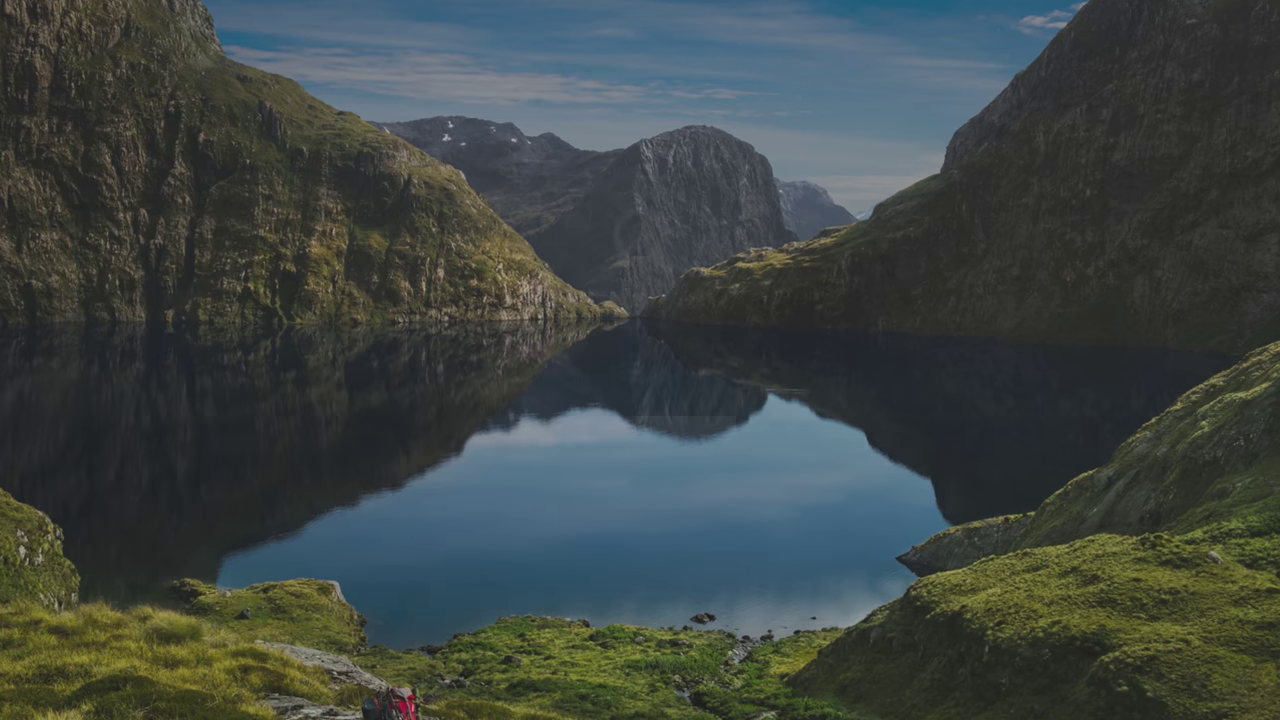
{"action": "type", "text": "*********"}
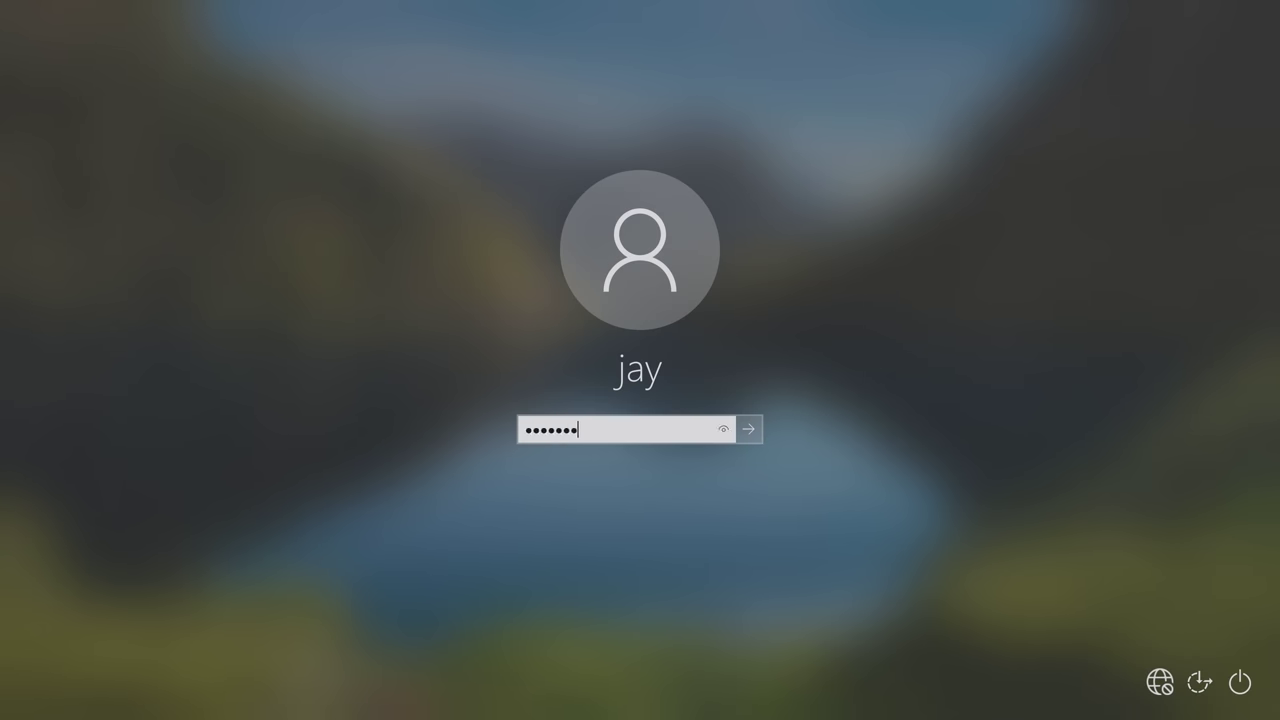
{"action": "key", "text": "Return"}
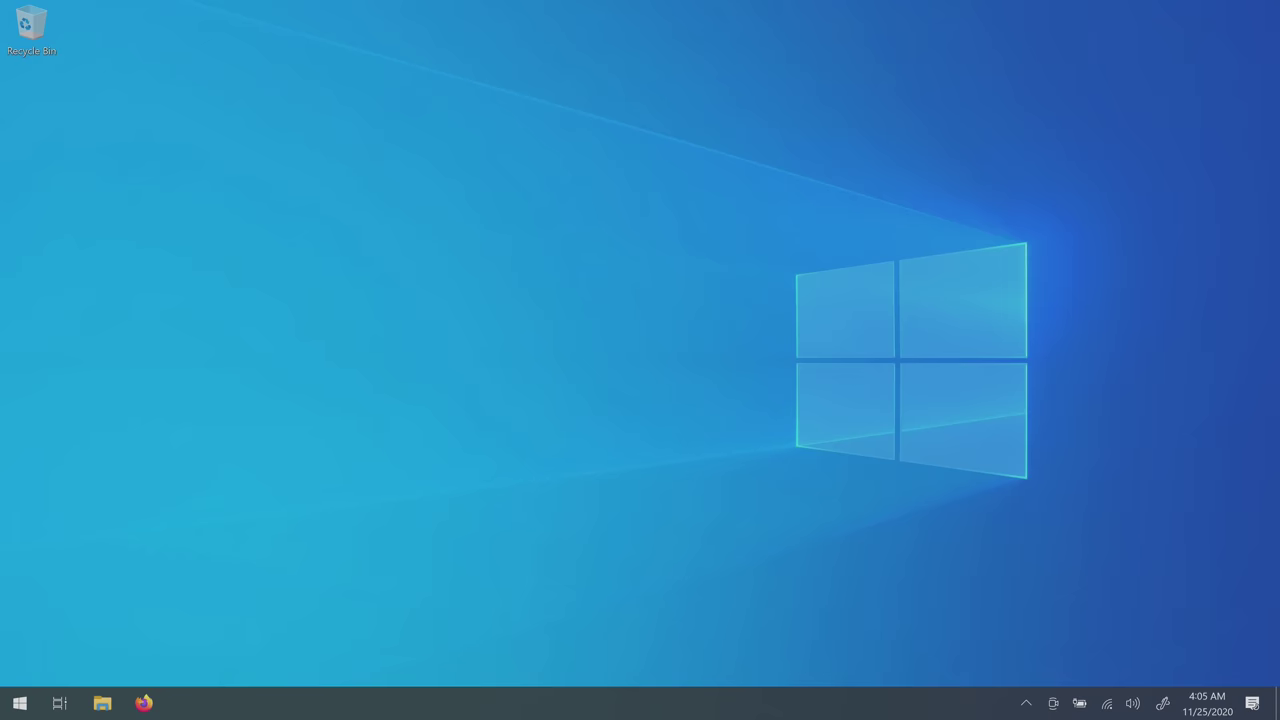
{"action": "left_click", "coordinate": [102, 703]}
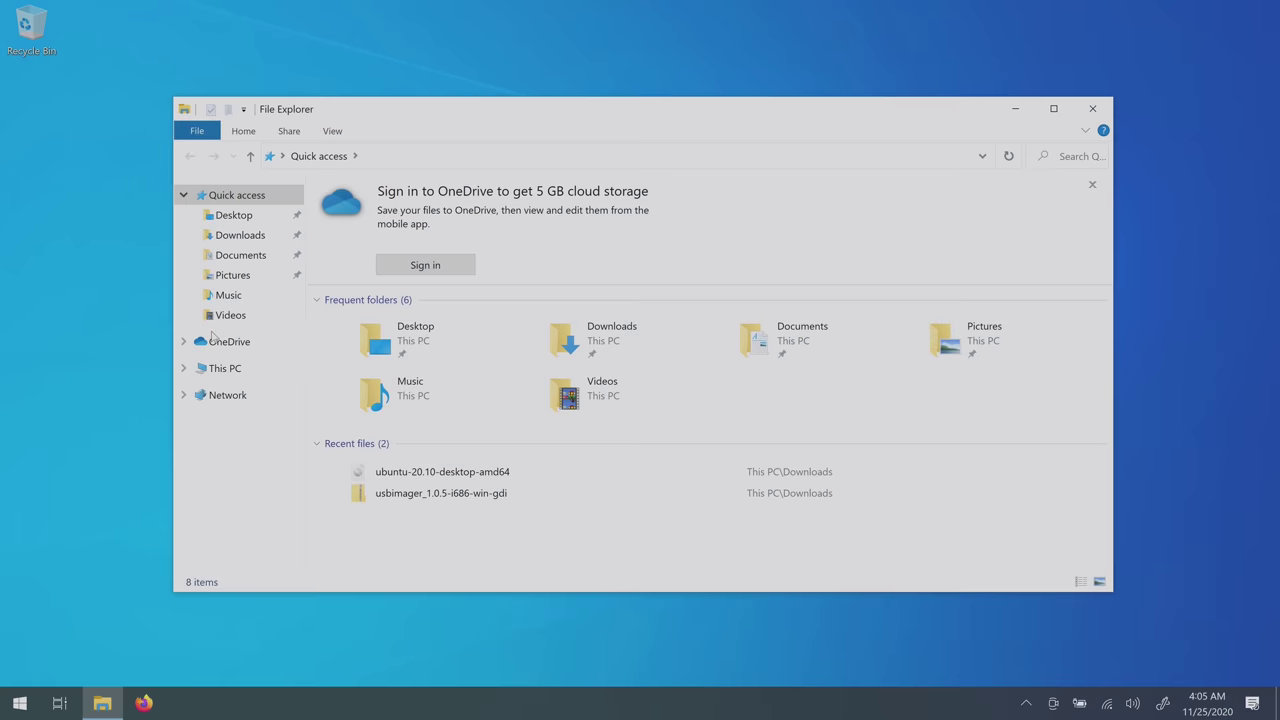
{"action": "left_click", "coordinate": [225, 368]}
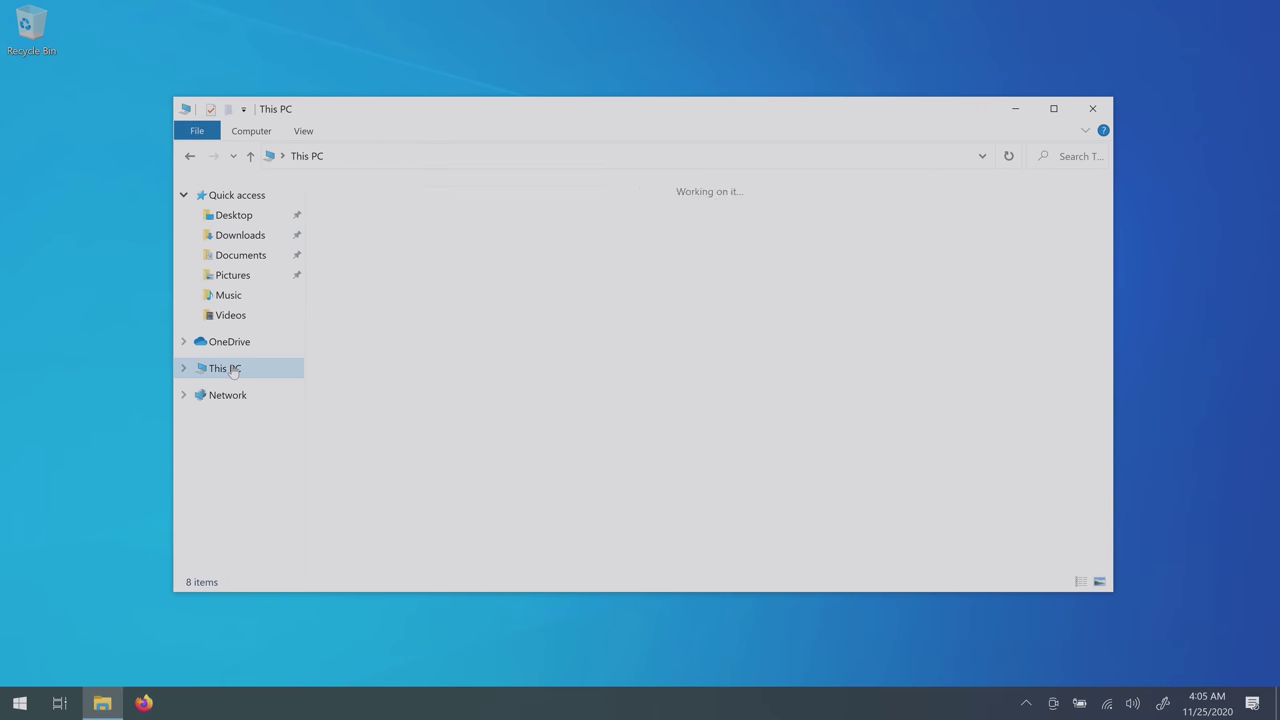
{"action": "left_click", "coordinate": [505, 398]}
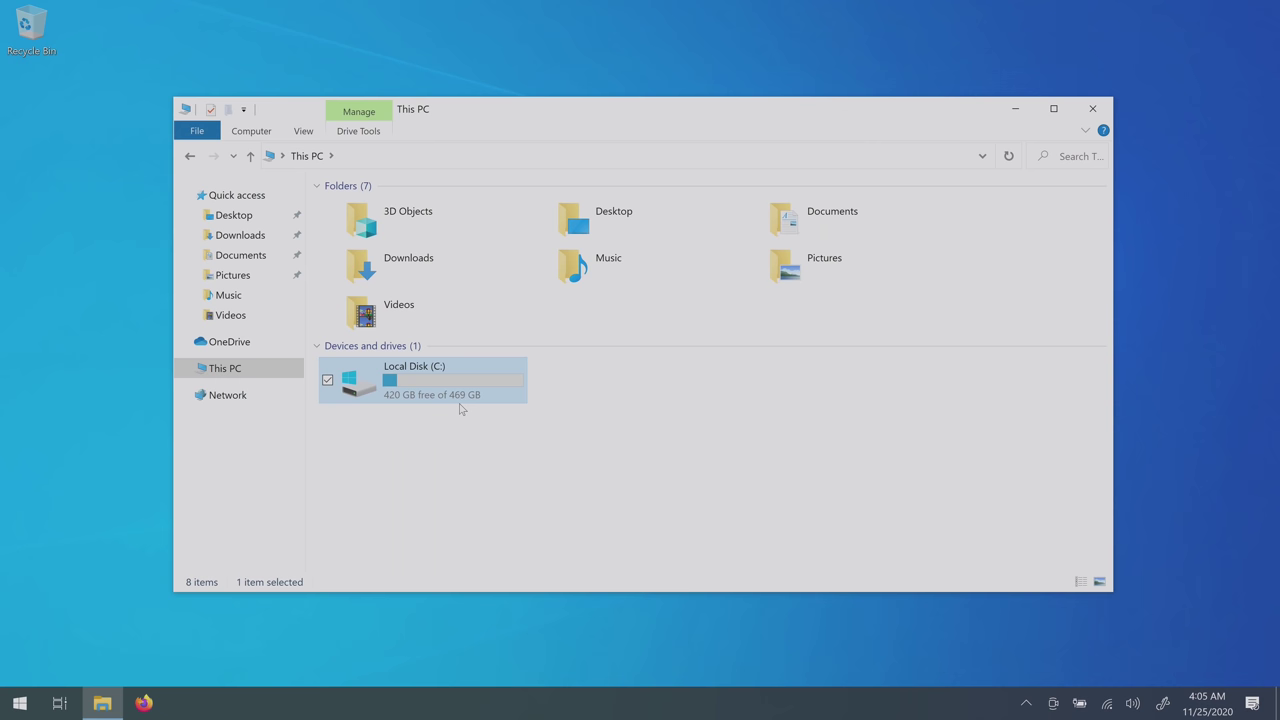
{"action": "left_click", "coordinate": [1092, 108]}
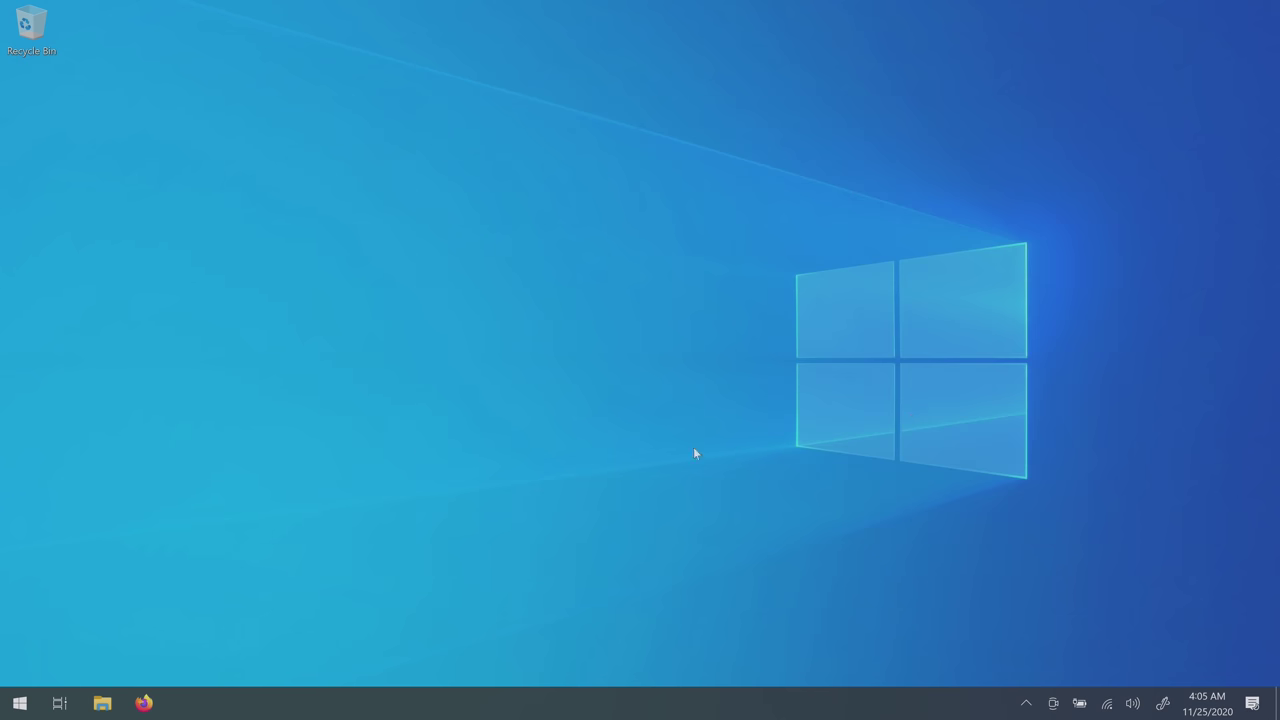
- Restart the computer from the Start menu's power options
{"action": "left_click", "coordinate": [20, 703]}
{"action": "left_click", "coordinate": [20, 668]}
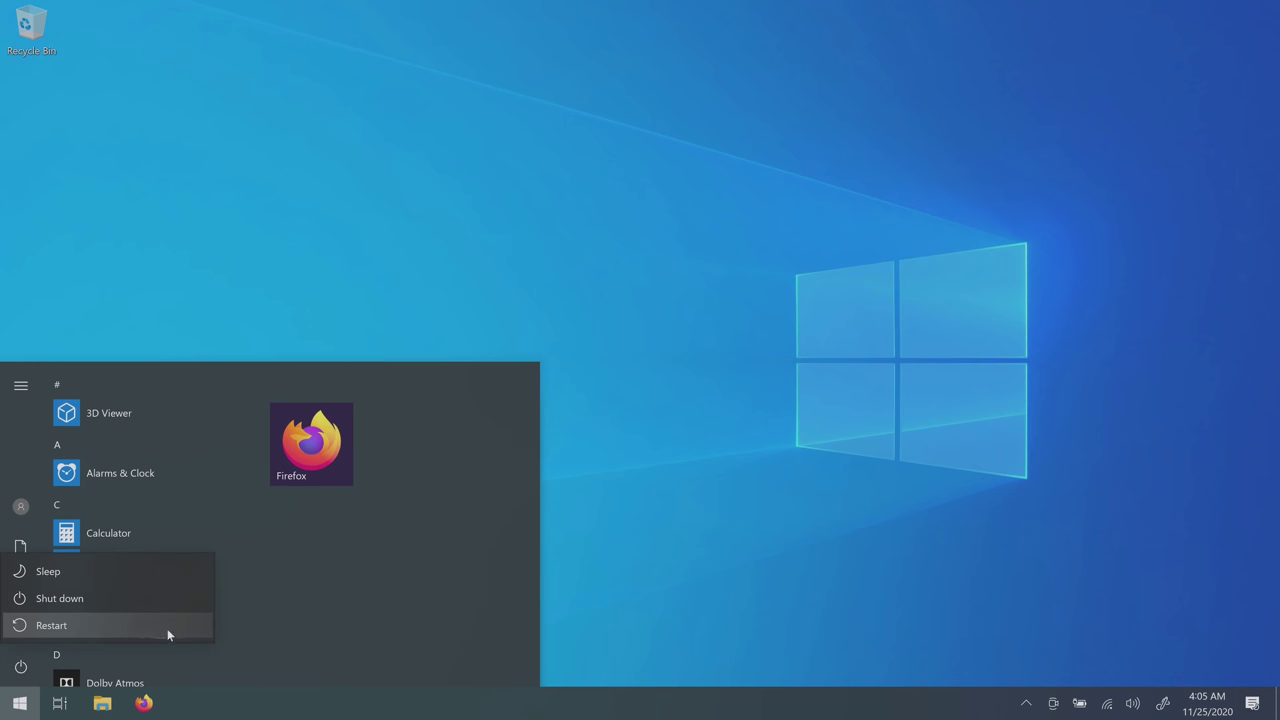
{"action": "left_click", "coordinate": [167, 628]}
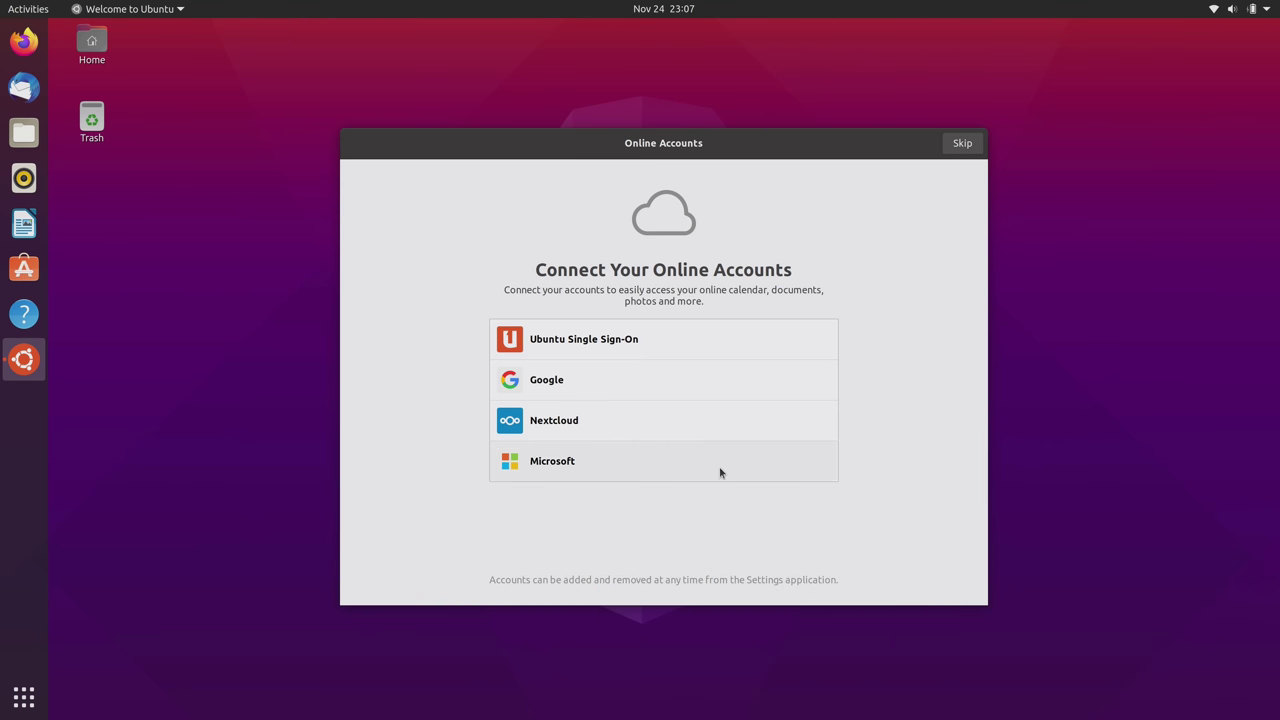
- Skip linking any online accounts in the Welcome to Ubuntu wizard
{"action": "left_click", "coordinate": [966, 146]}
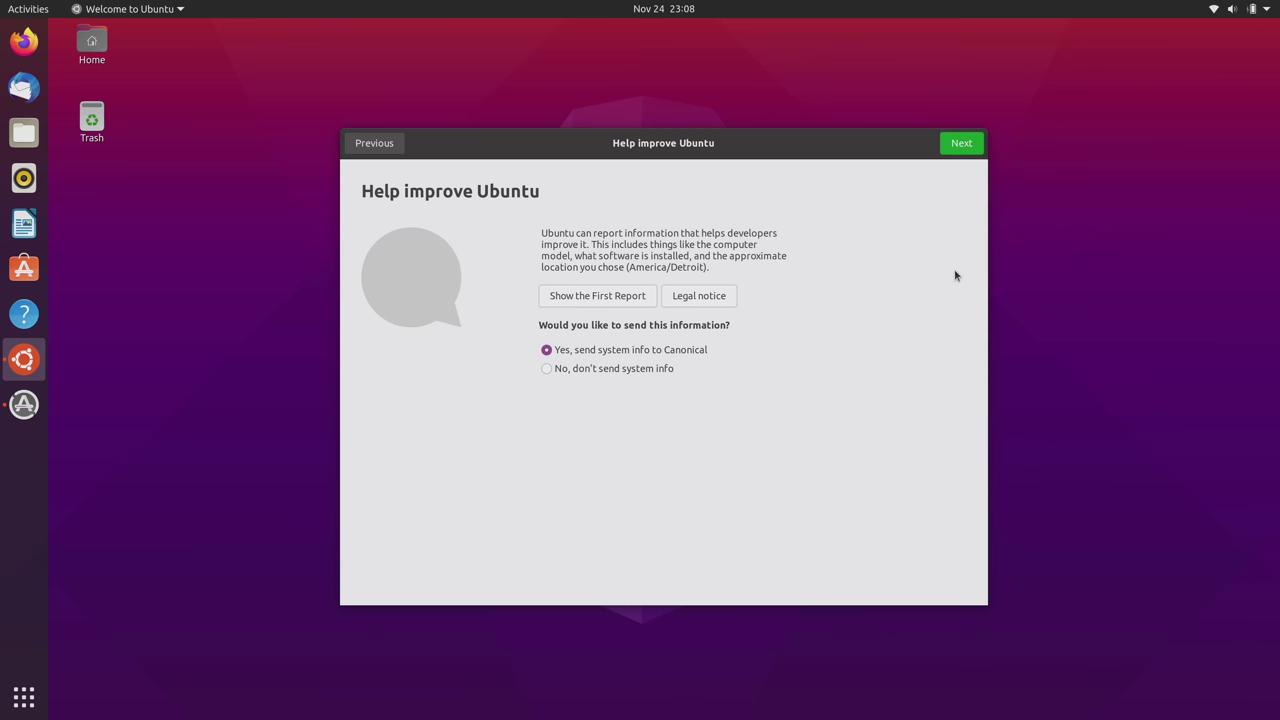
- Read through the first system report, then opt out of sending system info and continue
{"action": "left_click", "coordinate": [643, 296]}
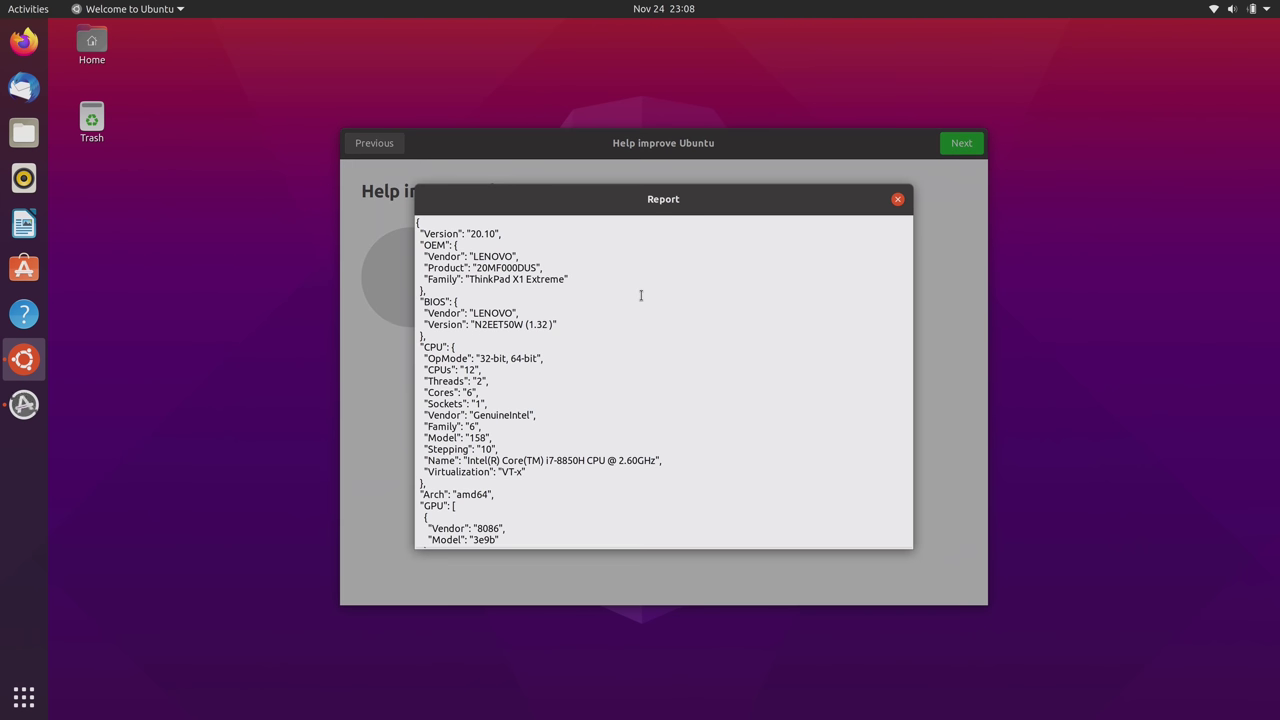
{"action": "left_click_drag", "start_coordinate": [909, 240], "coordinate": [954, 316]}
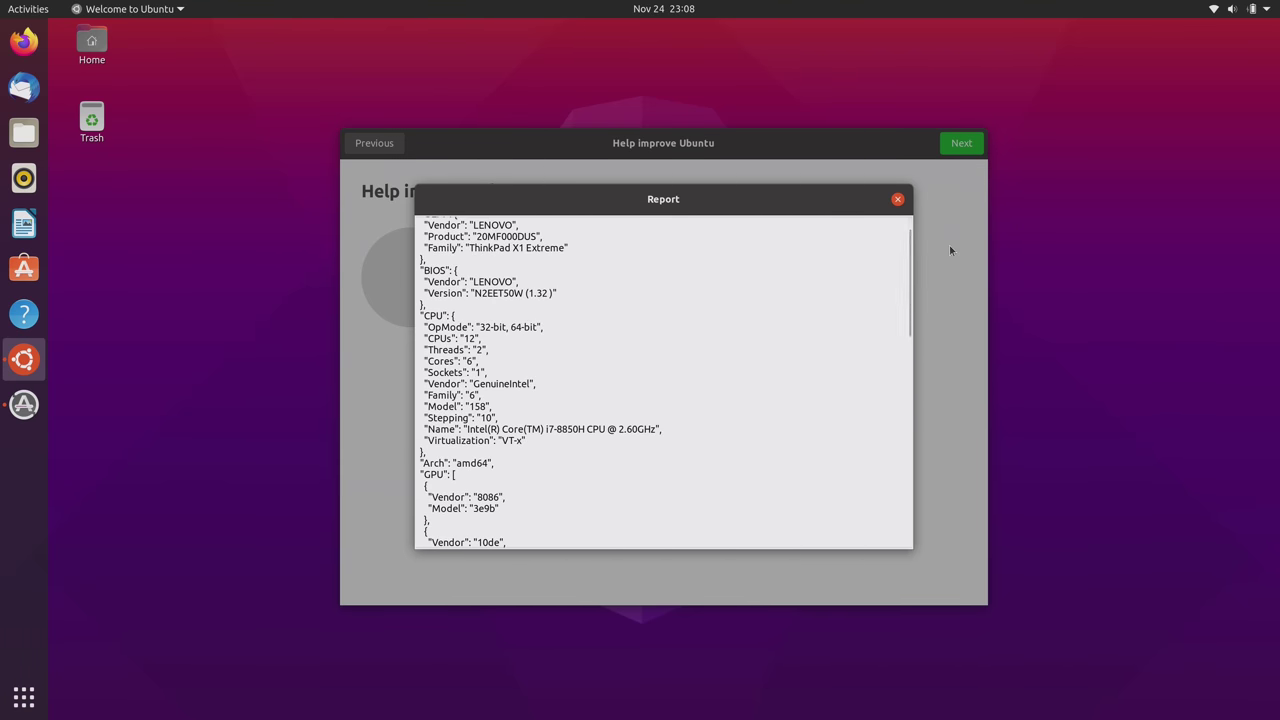
{"action": "left_click", "coordinate": [898, 199]}
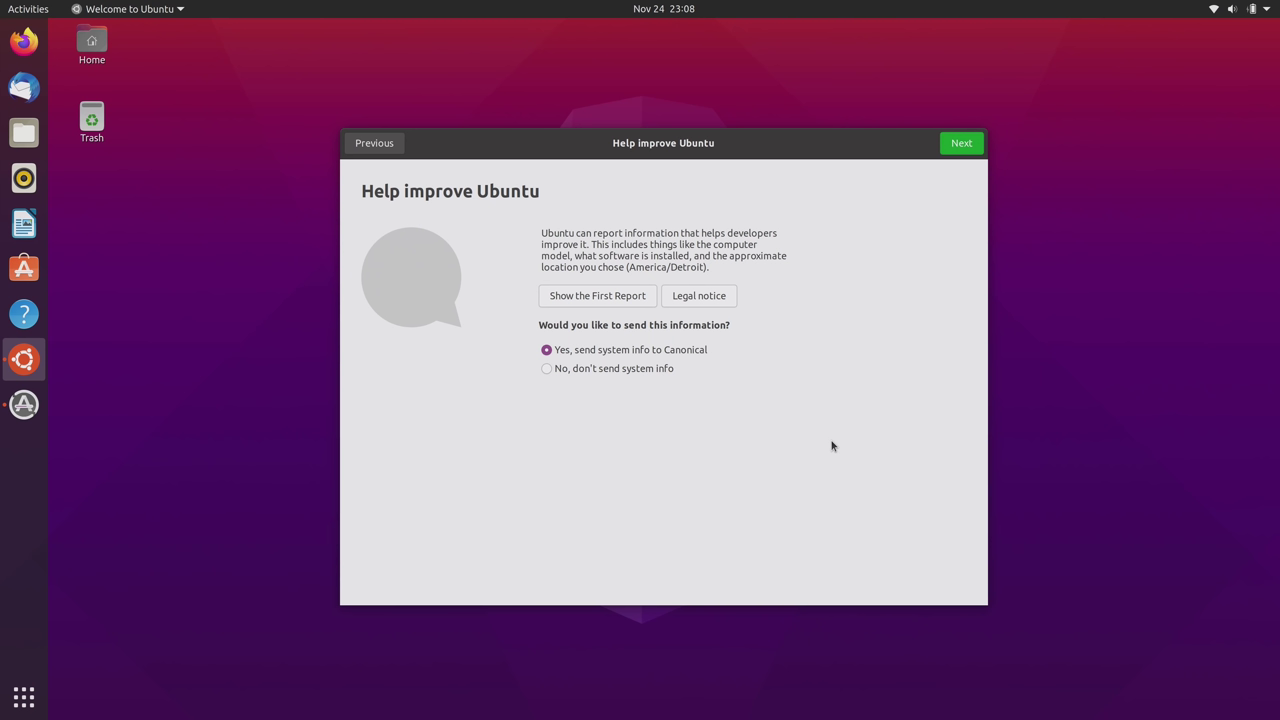
{"action": "left_click", "coordinate": [632, 370]}
{"action": "left_click", "coordinate": [961, 152]}
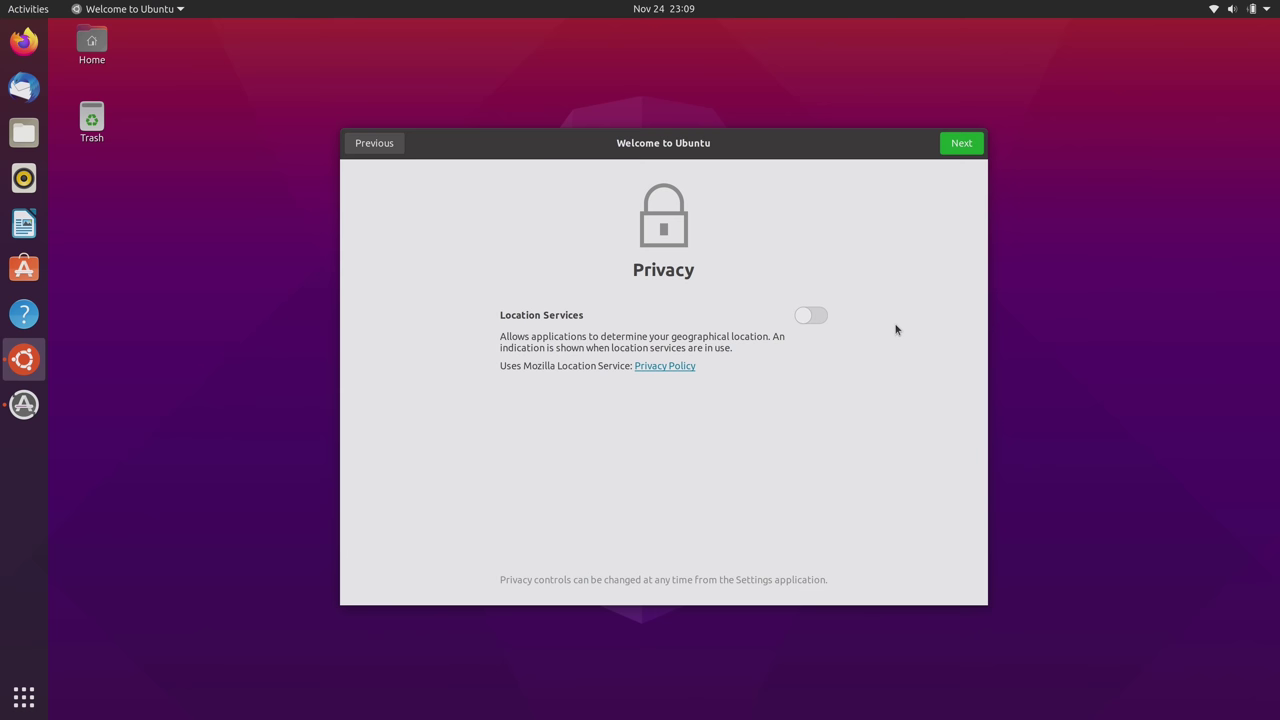
- Keep Location Services off on the Privacy page and continue
{"action": "left_click", "coordinate": [973, 147]}
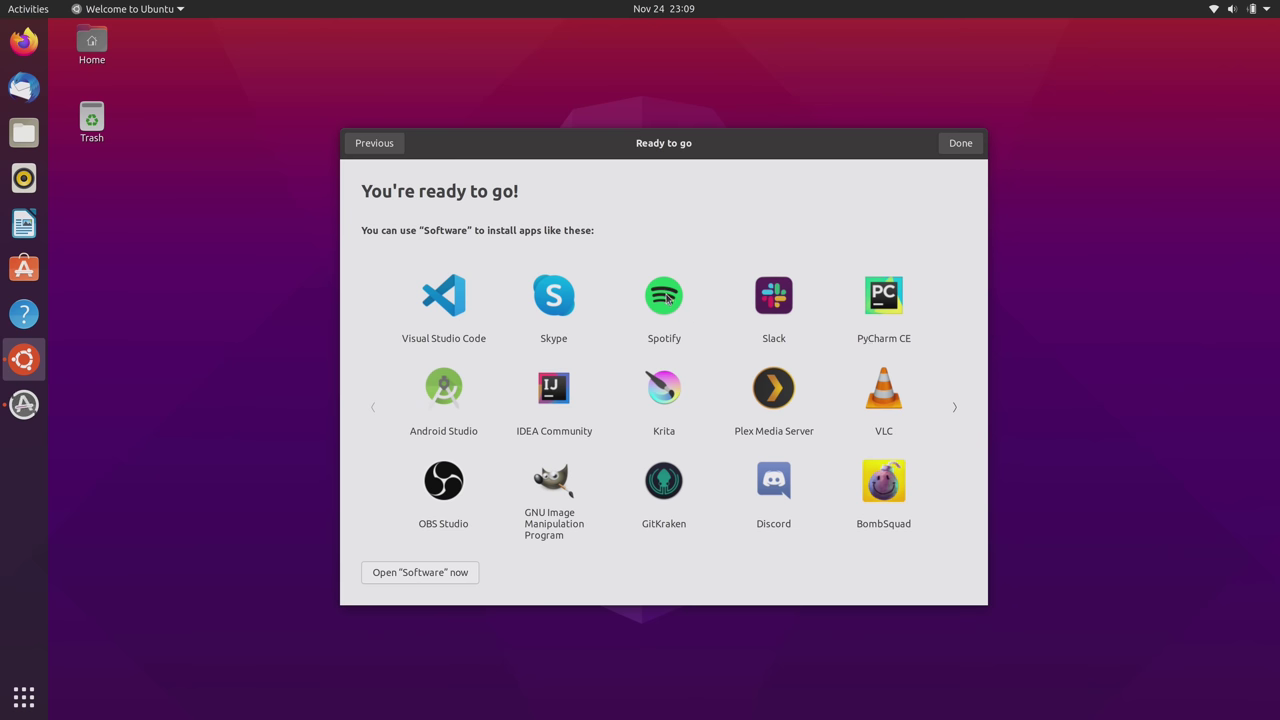
- Open Spotify from the suggested apps in Ubuntu Software
{"action": "left_click", "coordinate": [665, 296]}
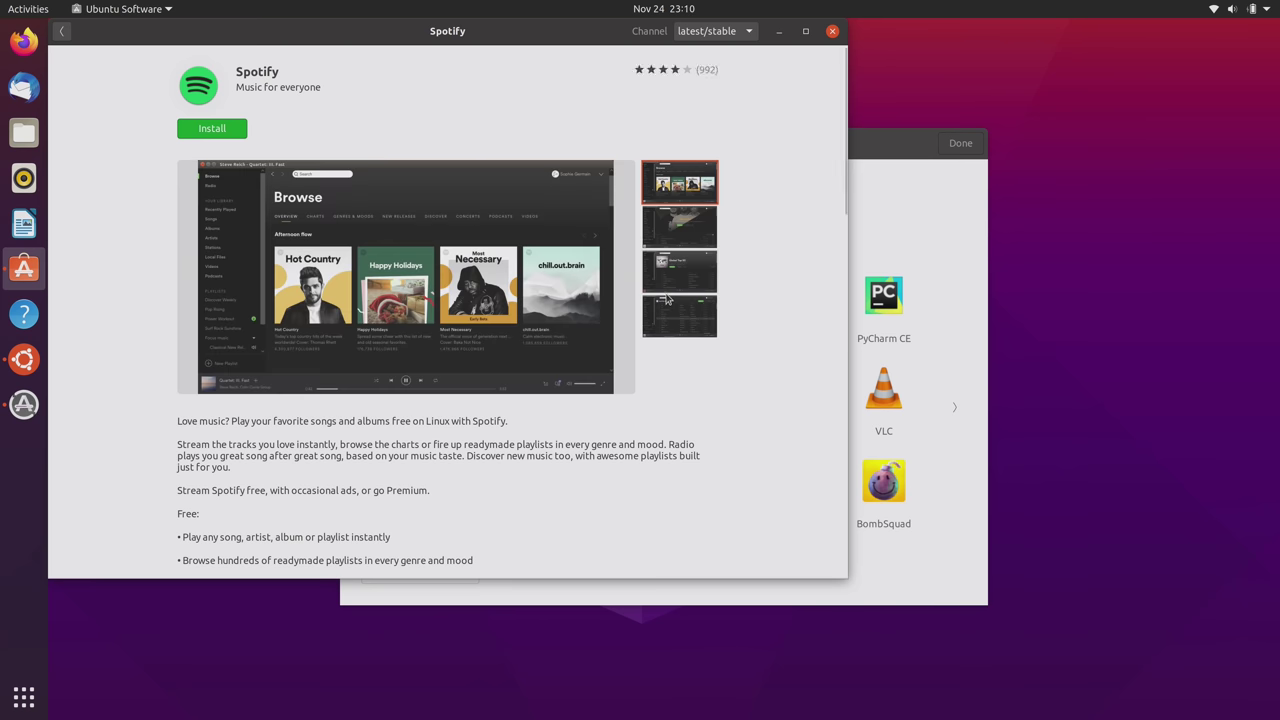
- Install Spotify, authorising with the account password, then close its store page
{"action": "left_click", "coordinate": [241, 133]}
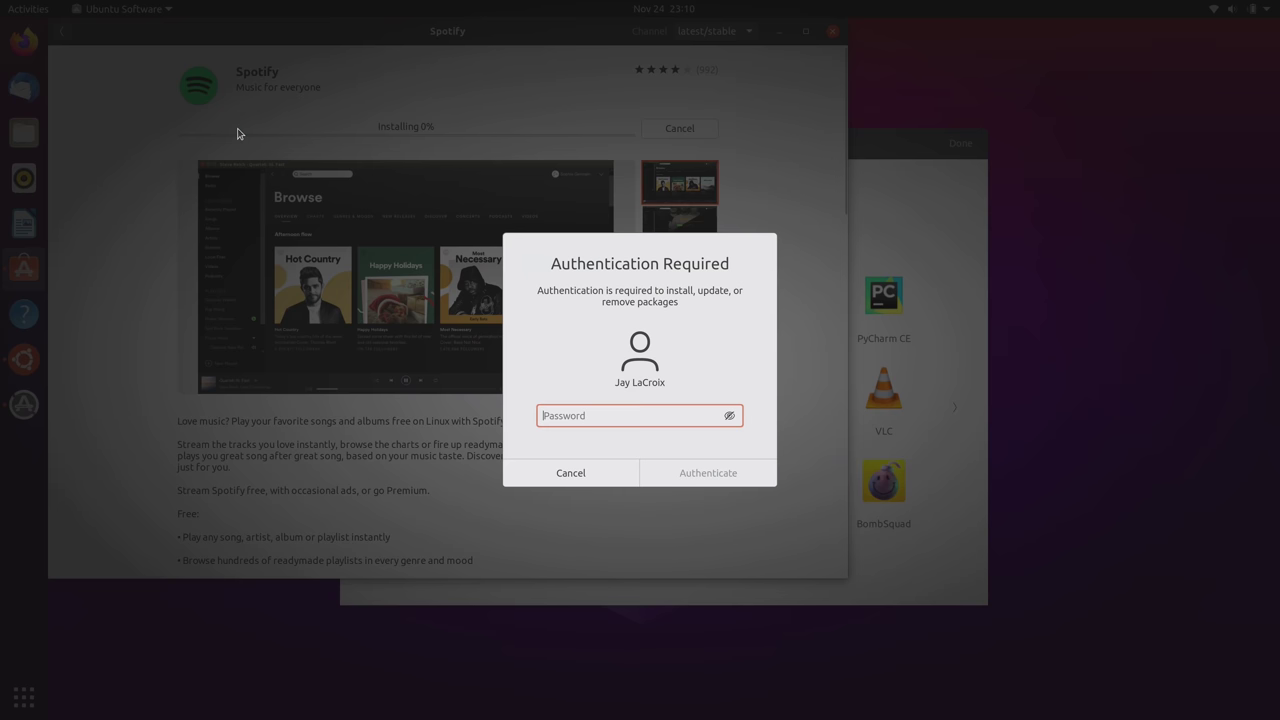
{"action": "type", "text": "**********"}
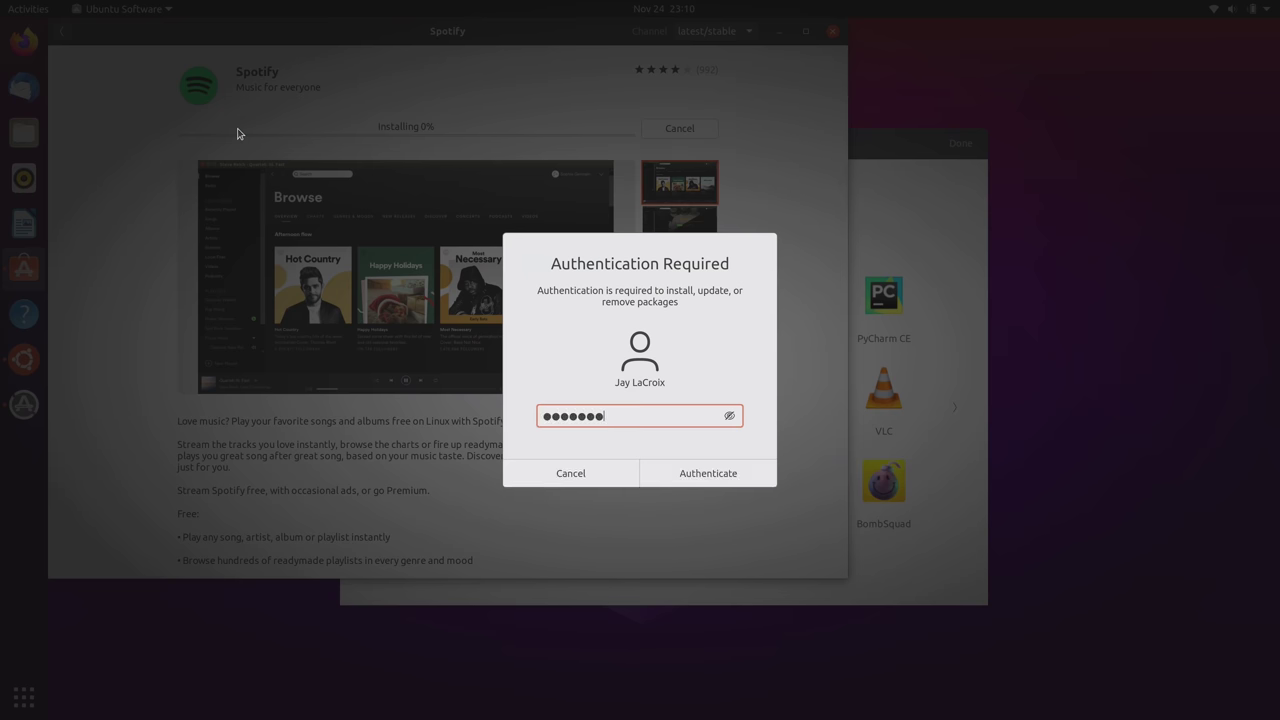
{"action": "key", "text": "Return"}
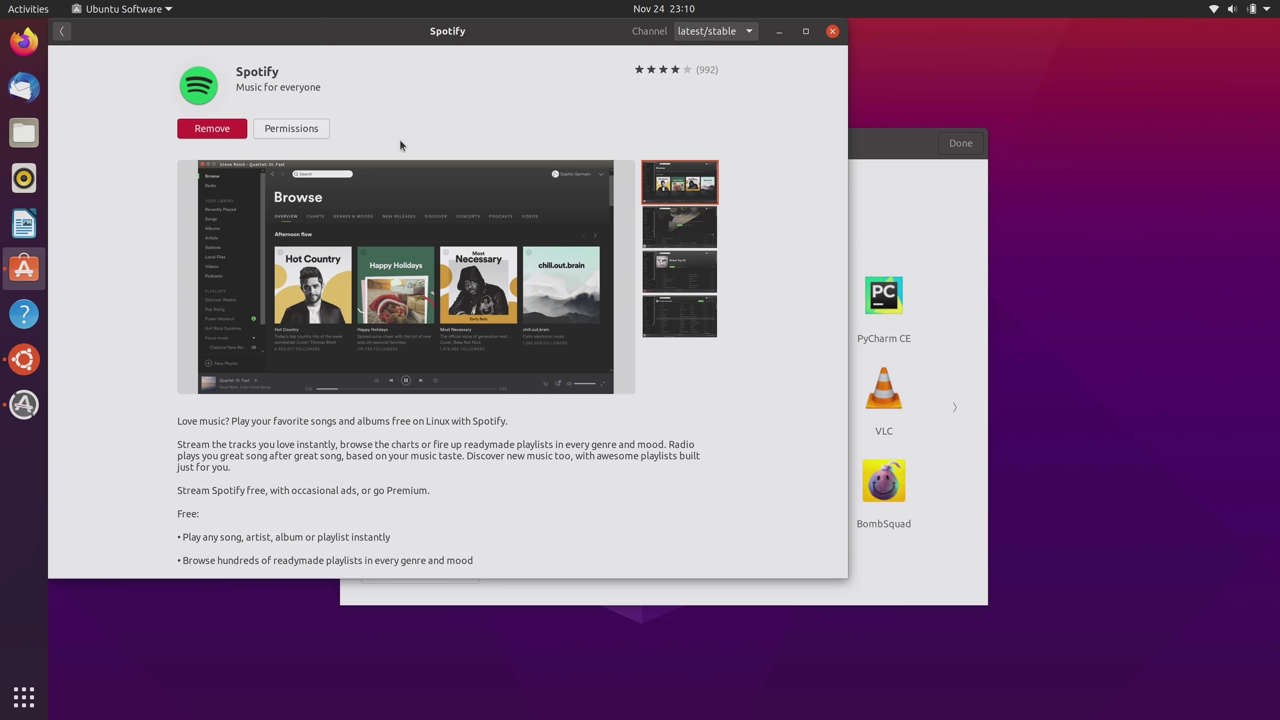
{"action": "left_click", "coordinate": [832, 31]}
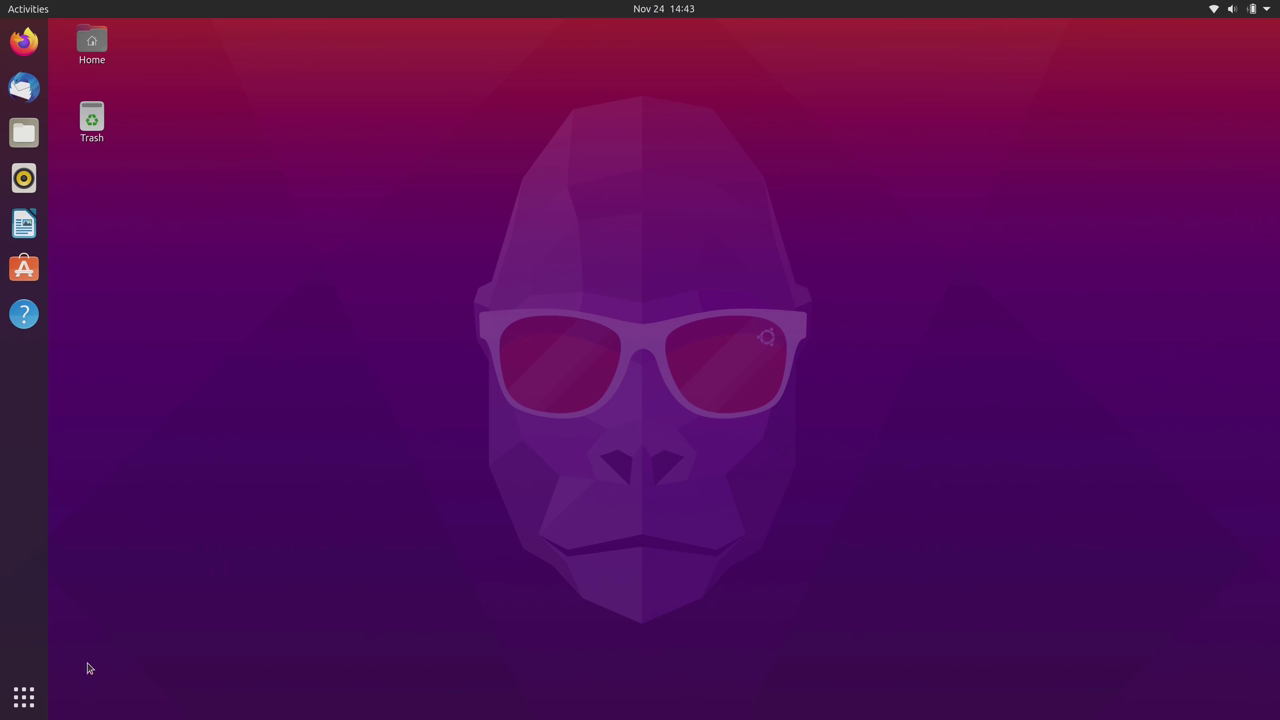
- Launch Additional Drivers from the application grid
{"action": "left_click", "coordinate": [23, 696]}
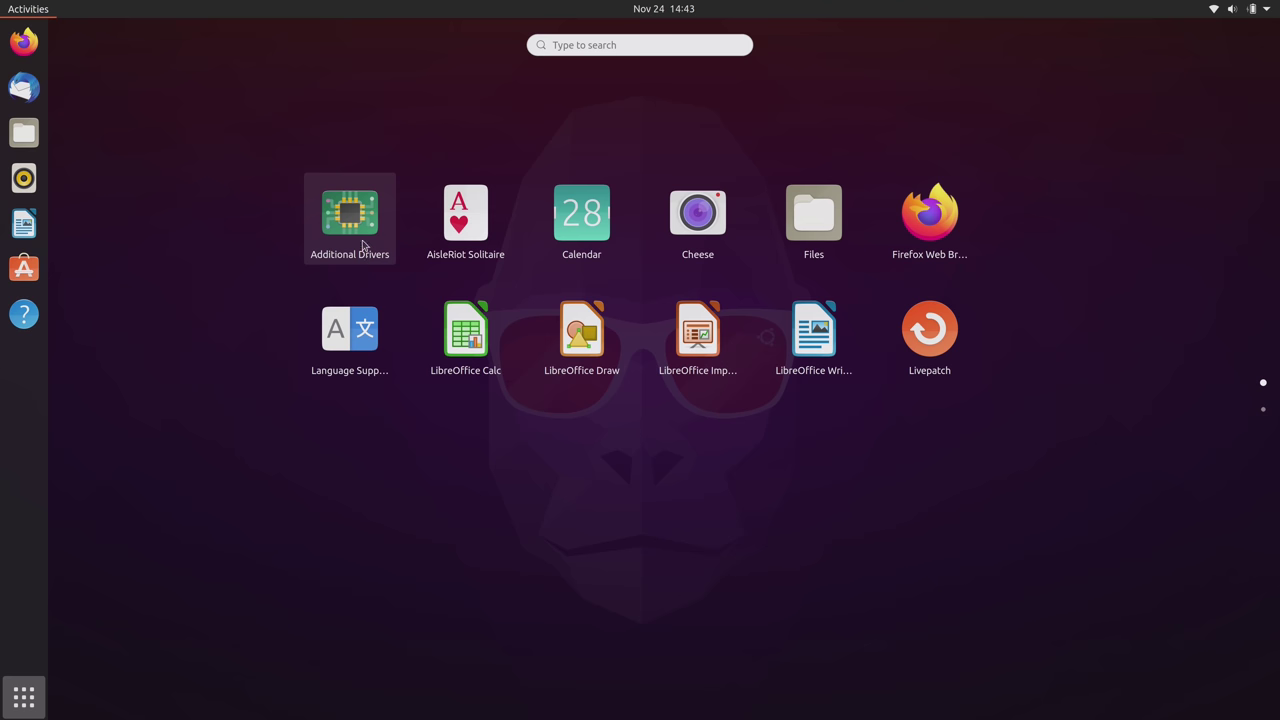
{"action": "left_click", "coordinate": [363, 242]}
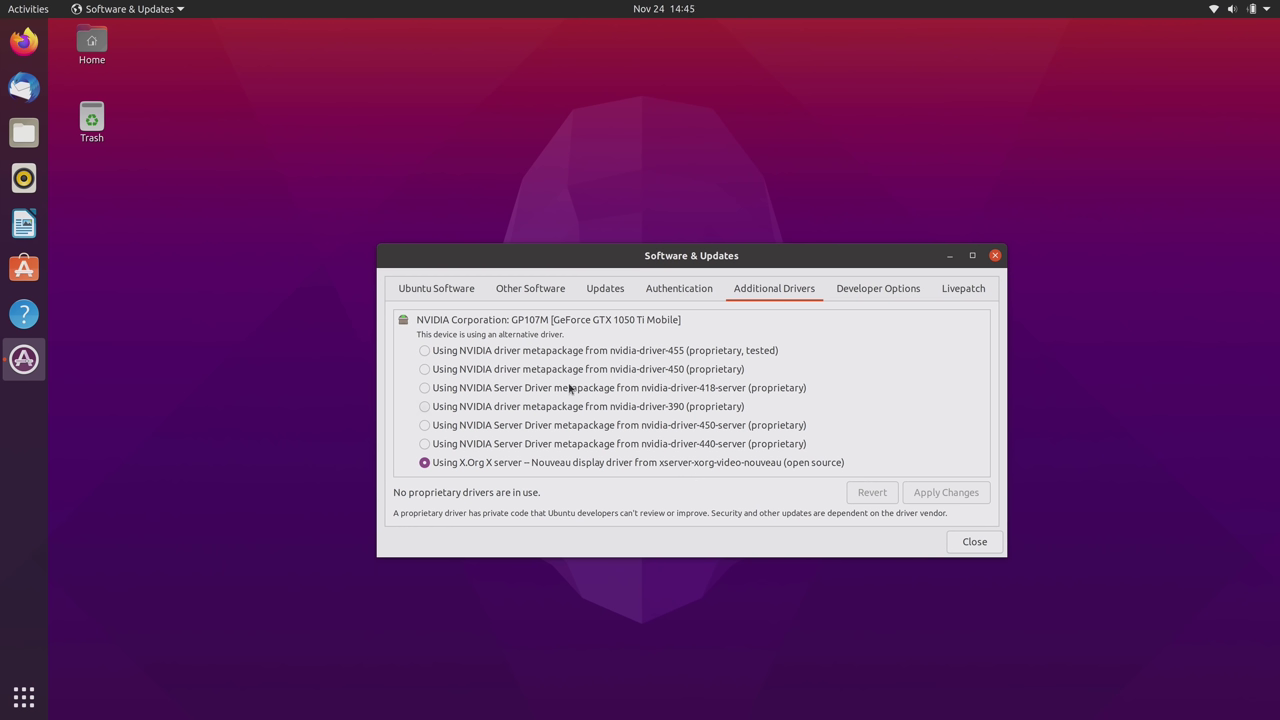
- Apply the proprietary nvidia-driver-455 driver with password authorisation, then close Software & Updates
{"action": "left_click", "coordinate": [424, 351]}
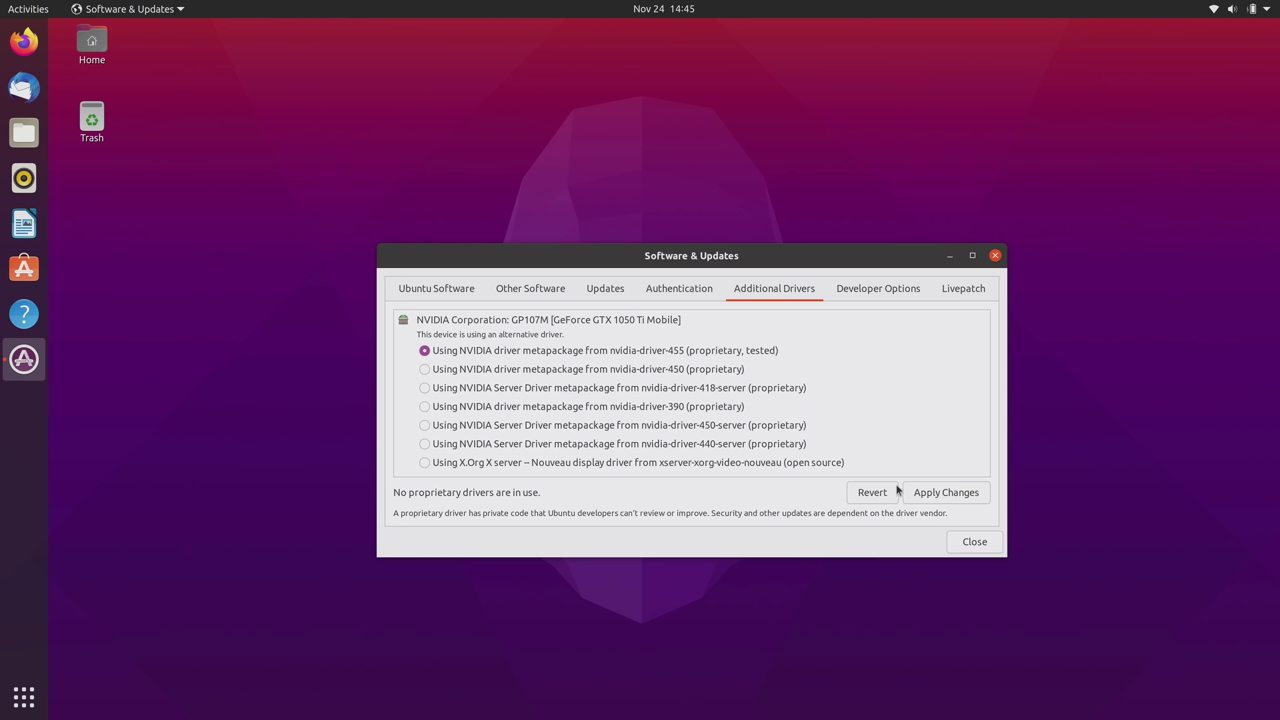
{"action": "left_click", "coordinate": [932, 499]}
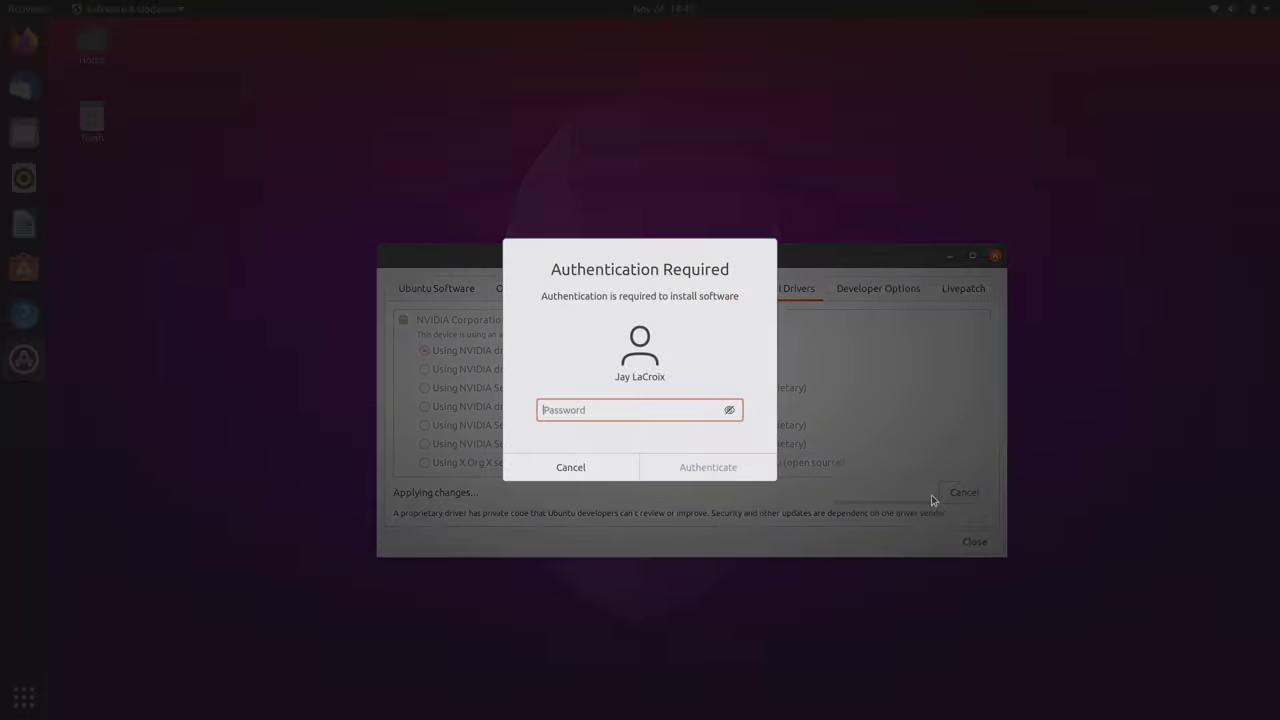
{"action": "type", "text": "●●●●●●●●●"}
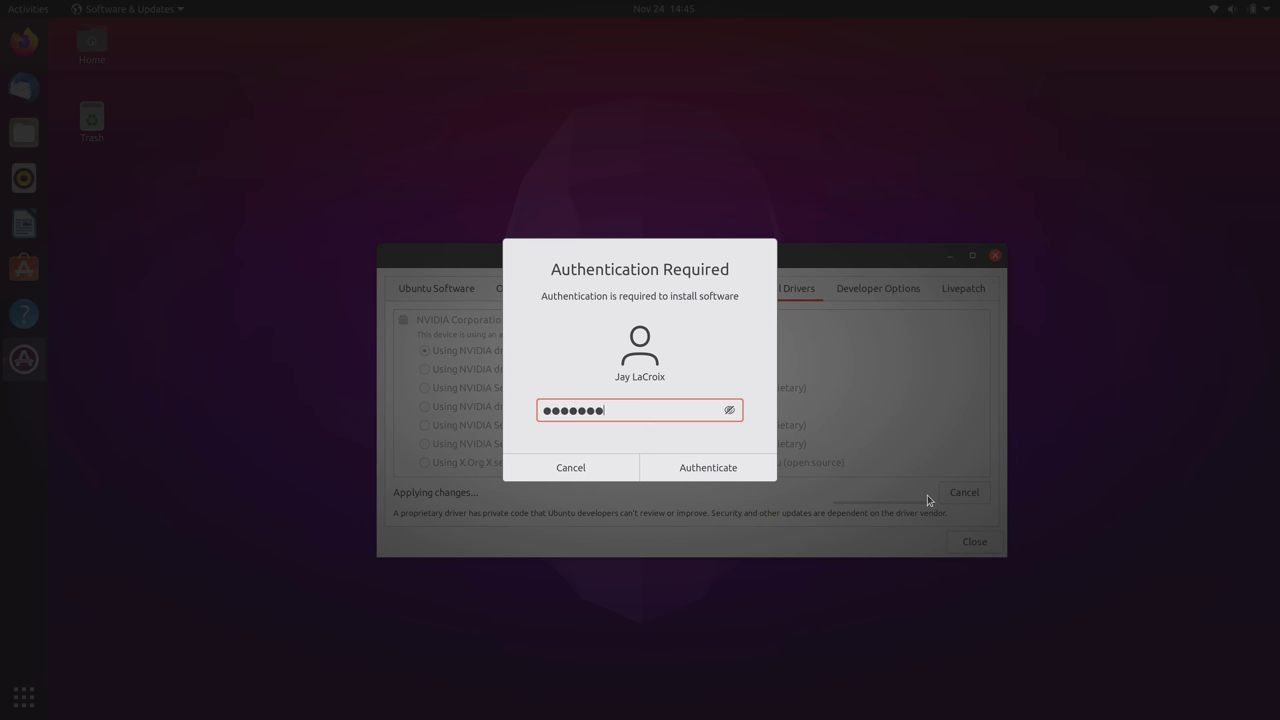
{"action": "key", "text": "Return"}
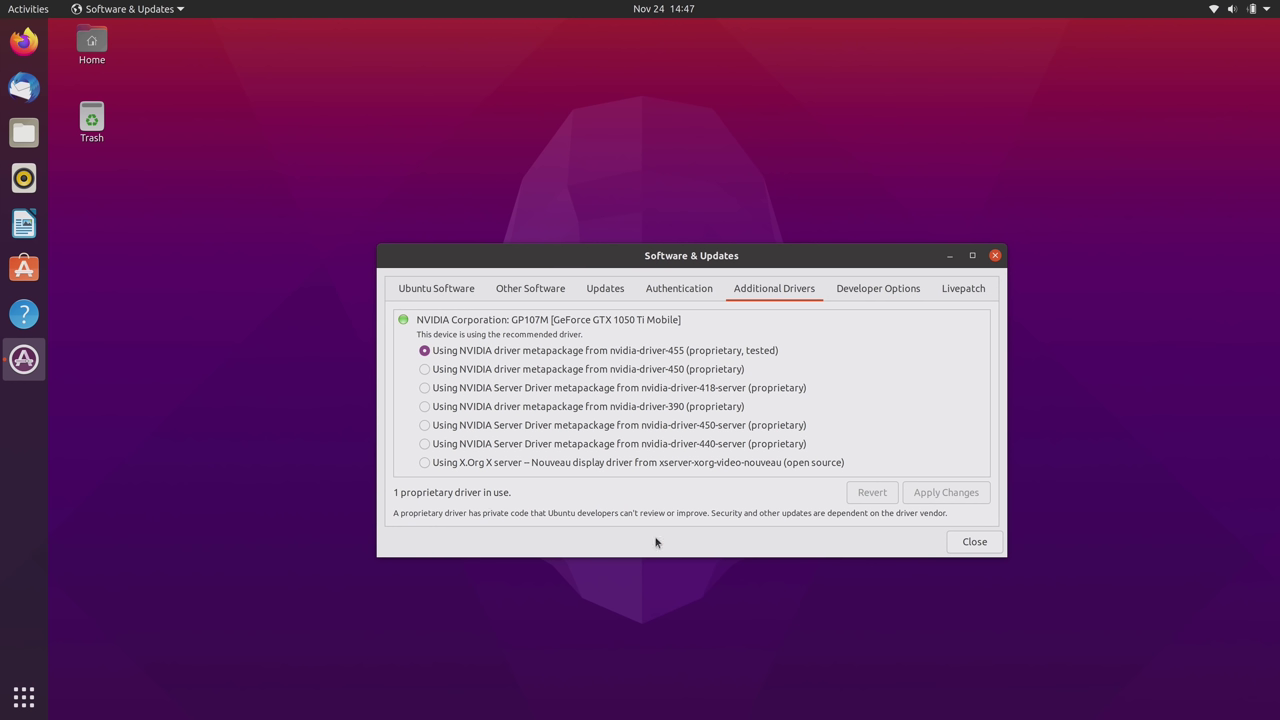
{"action": "left_click", "coordinate": [970, 545]}
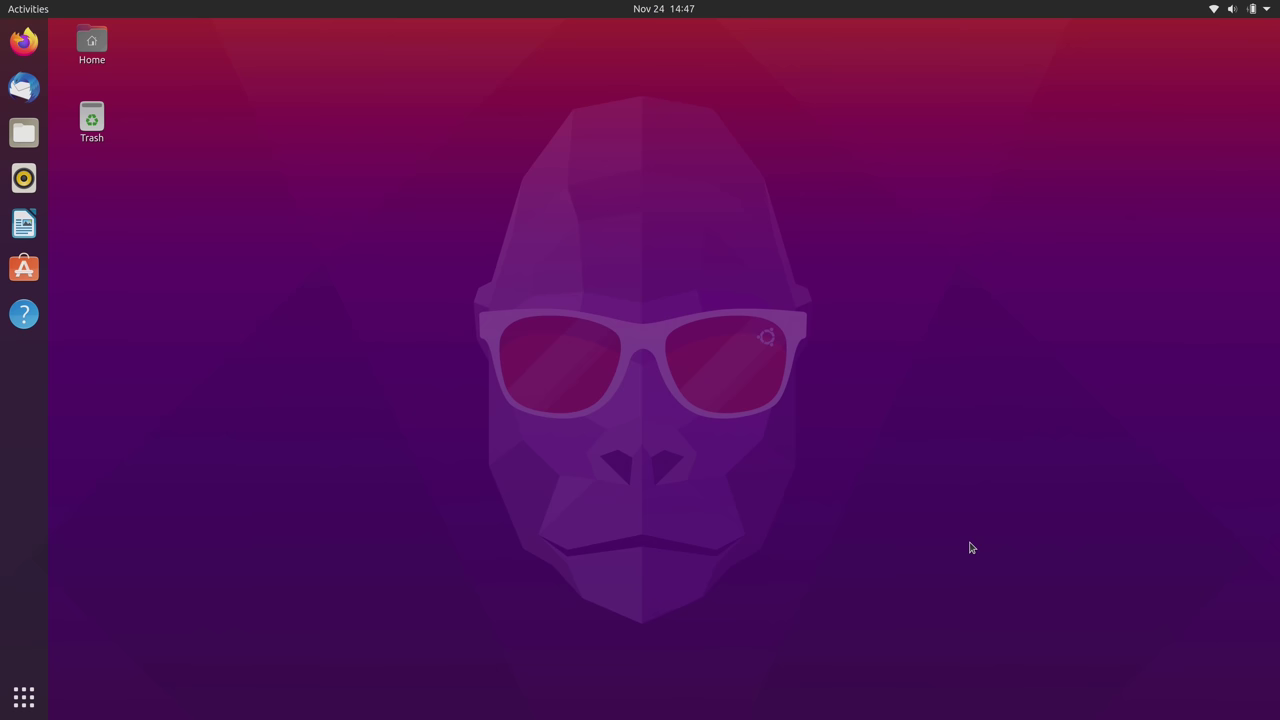
- Launch Software Updater from the second page of the application grid
{"action": "left_click", "coordinate": [24, 697]}
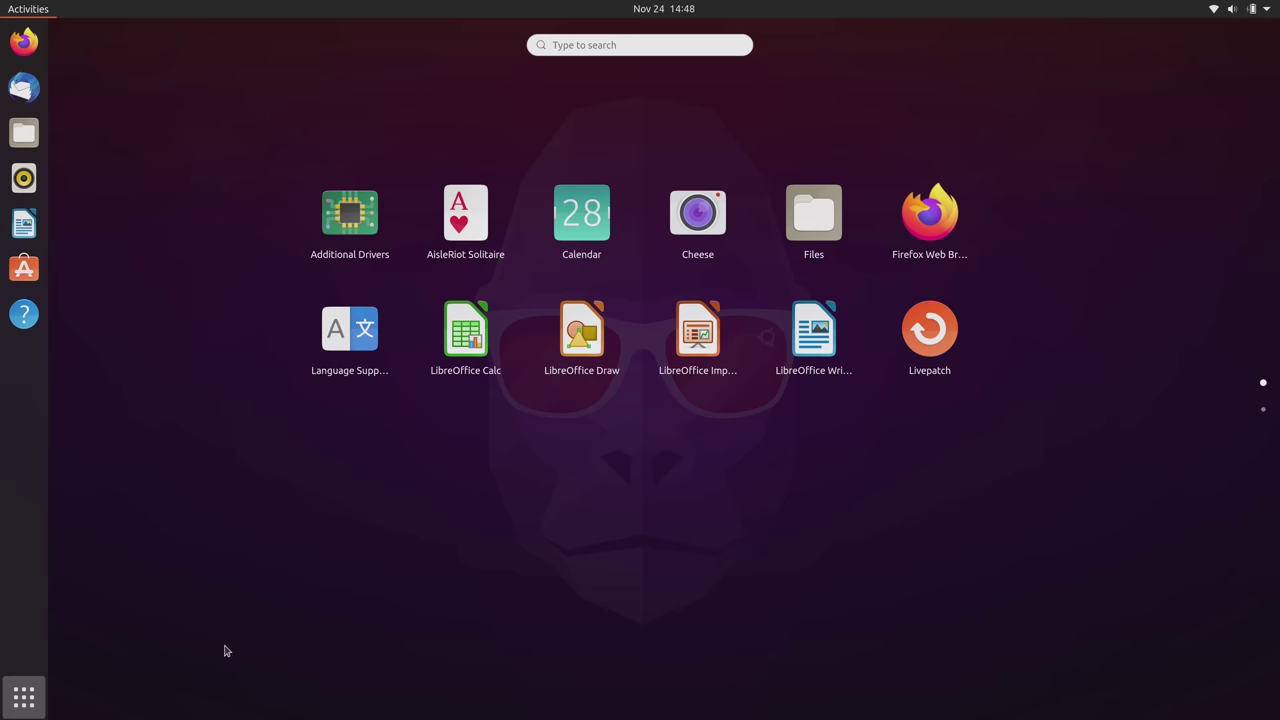
{"action": "scroll", "coordinate": [277, 636], "scroll_direction": "down", "scroll_amount": 1}
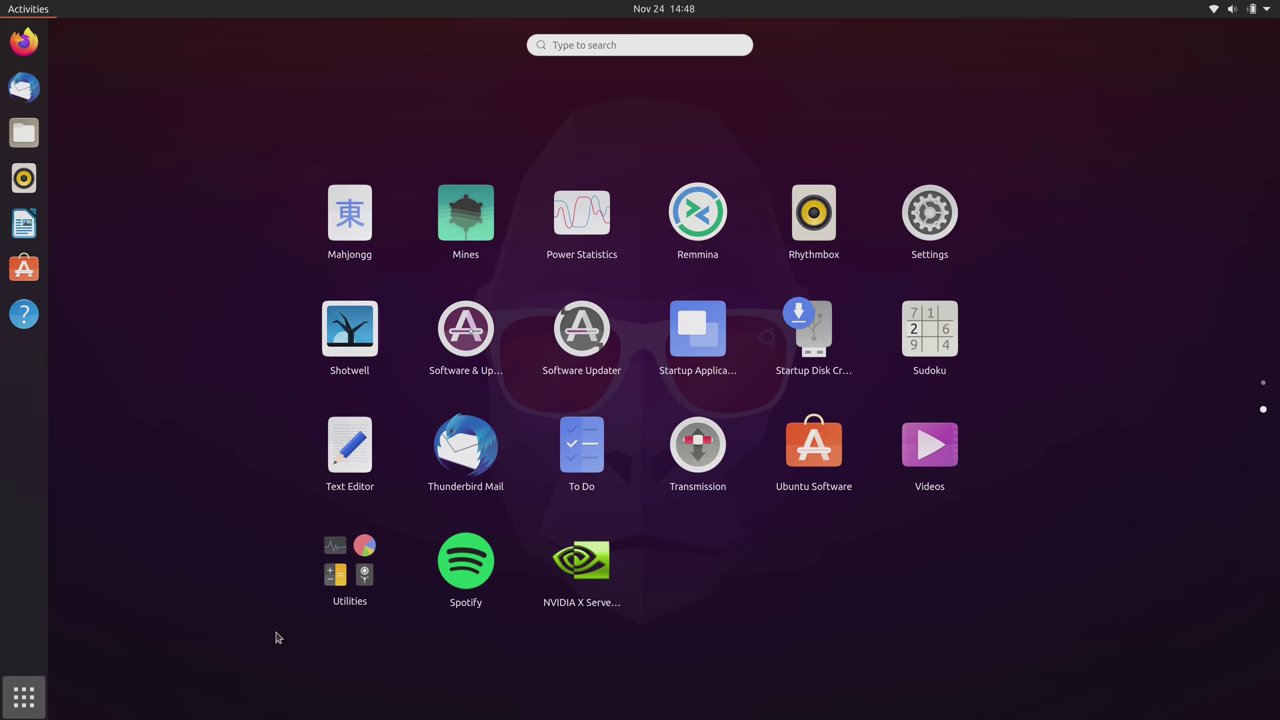
{"action": "left_click", "coordinate": [569, 356]}
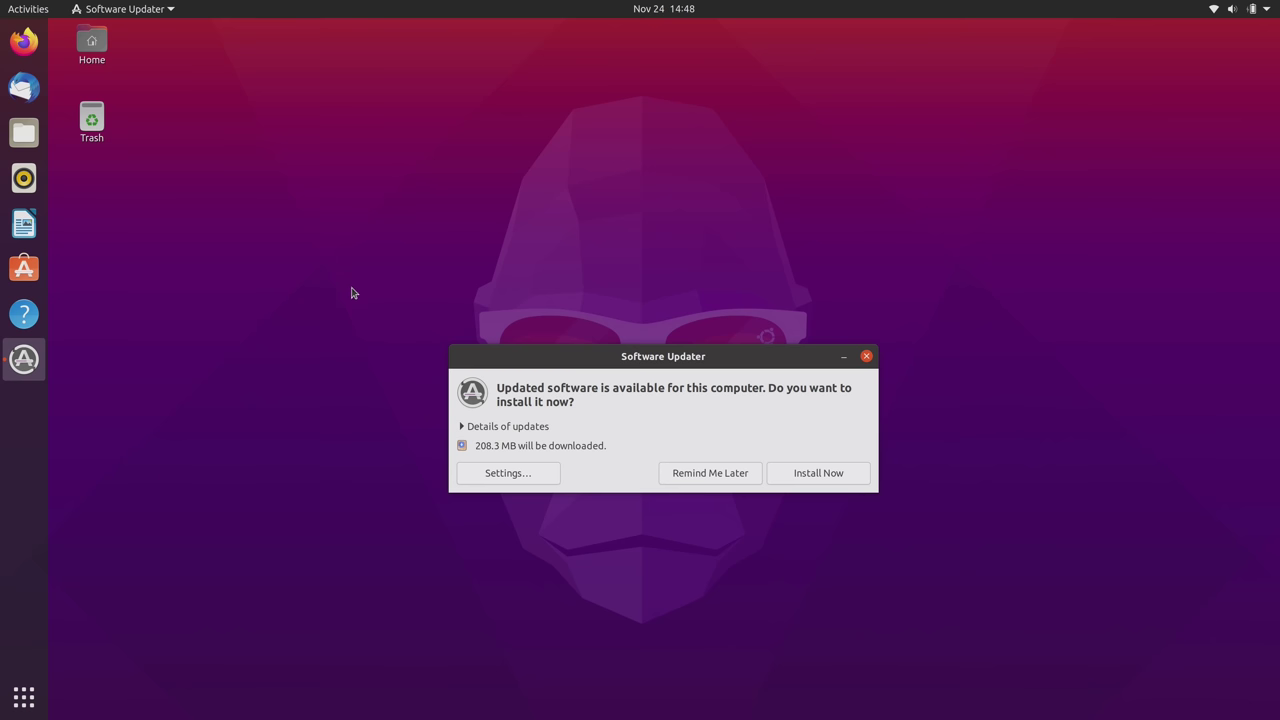
- Expand the update details to see 69.1 MB security and 139.1 MB other updates
{"action": "left_click", "coordinate": [462, 427]}
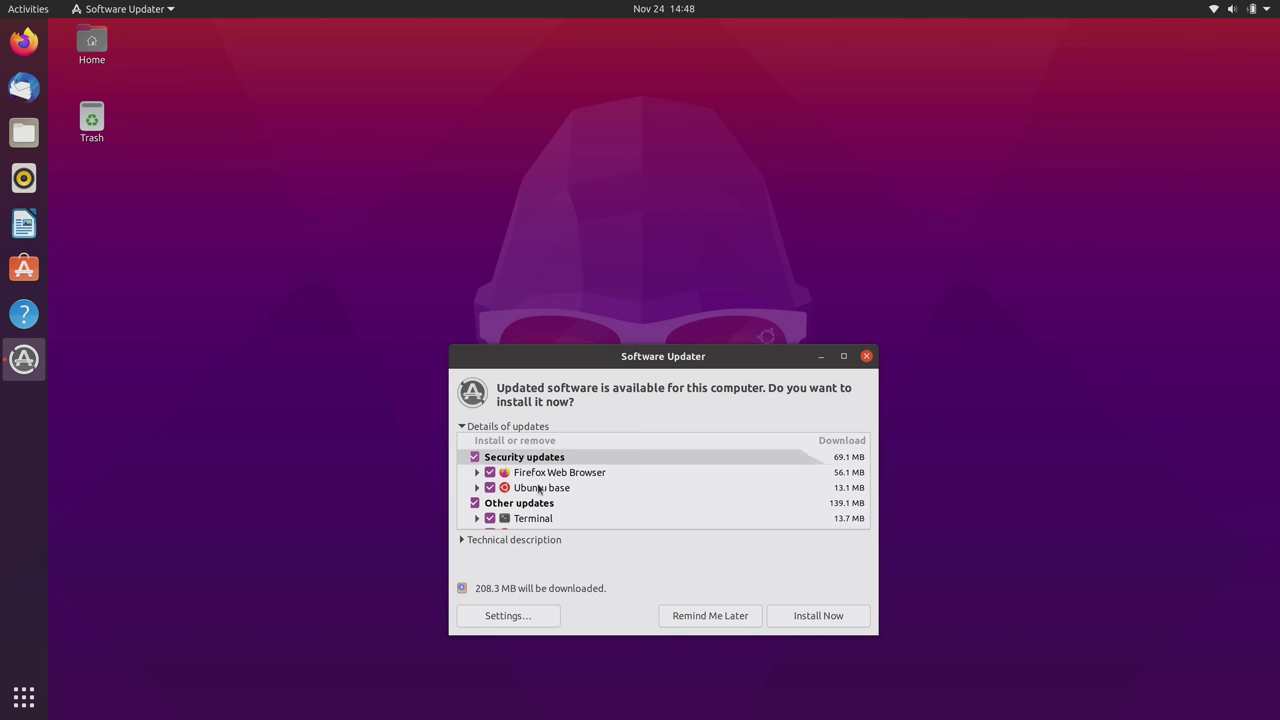
{"action": "scroll", "coordinate": [554, 487], "scroll_direction": "down", "scroll_amount": 2}
{"action": "scroll", "coordinate": [554, 487], "scroll_direction": "up", "scroll_amount": 2}
{"action": "scroll", "coordinate": [554, 487], "scroll_direction": "down", "scroll_amount": 2}
{"action": "scroll", "coordinate": [554, 487], "scroll_direction": "up", "scroll_amount": 2}
{"action": "scroll", "coordinate": [554, 487], "scroll_direction": "down", "scroll_amount": 2}
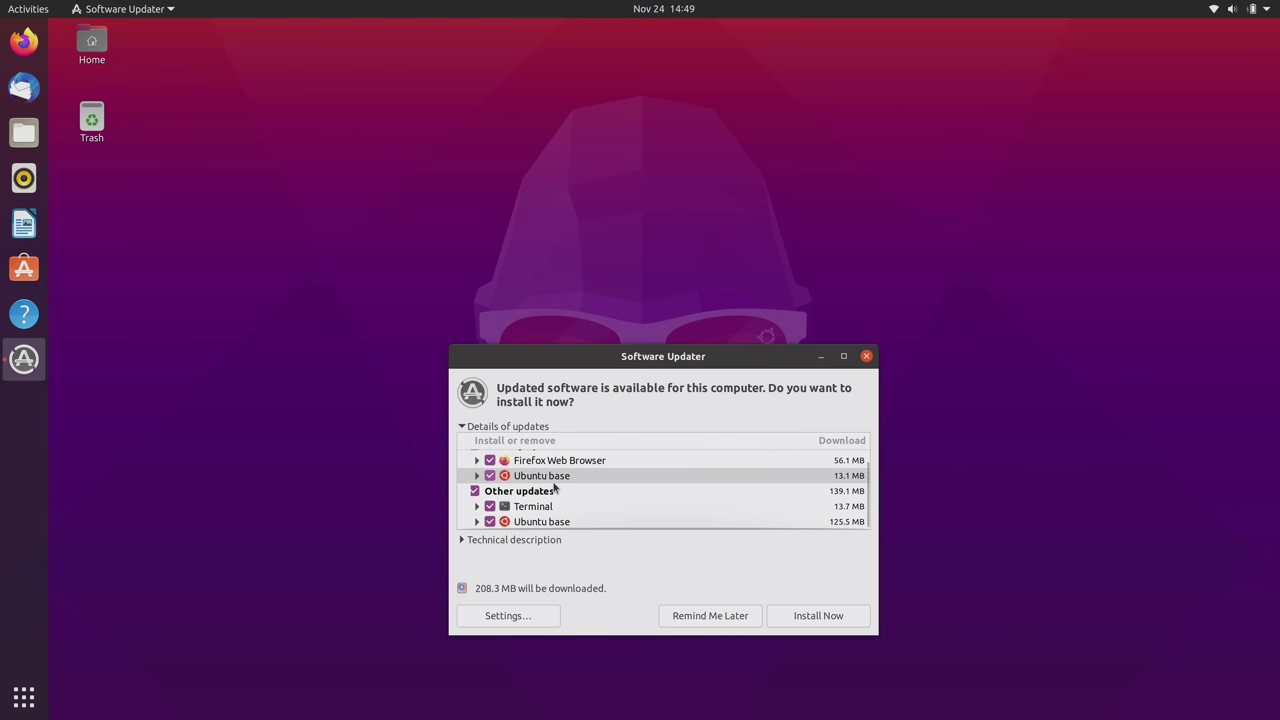
- Inspect the Ubuntu base package list, then install all 208.3 MB of updates
{"action": "left_click", "coordinate": [477, 475]}
{"action": "scroll", "coordinate": [514, 489], "scroll_direction": "down", "scroll_amount": 3}
{"action": "scroll", "coordinate": [514, 489], "scroll_direction": "down", "scroll_amount": 10}
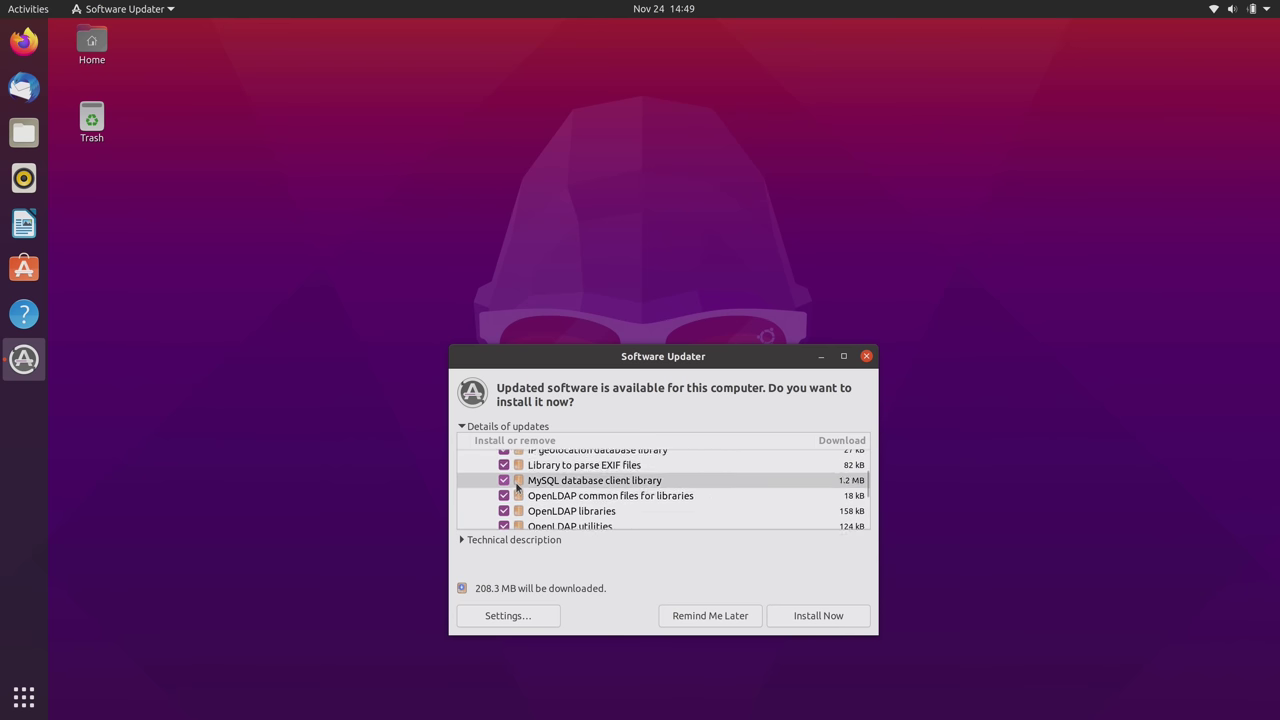
{"action": "scroll", "coordinate": [520, 485], "scroll_direction": "up", "scroll_amount": 4}
{"action": "scroll", "coordinate": [520, 485], "scroll_direction": "up", "scroll_amount": 8}
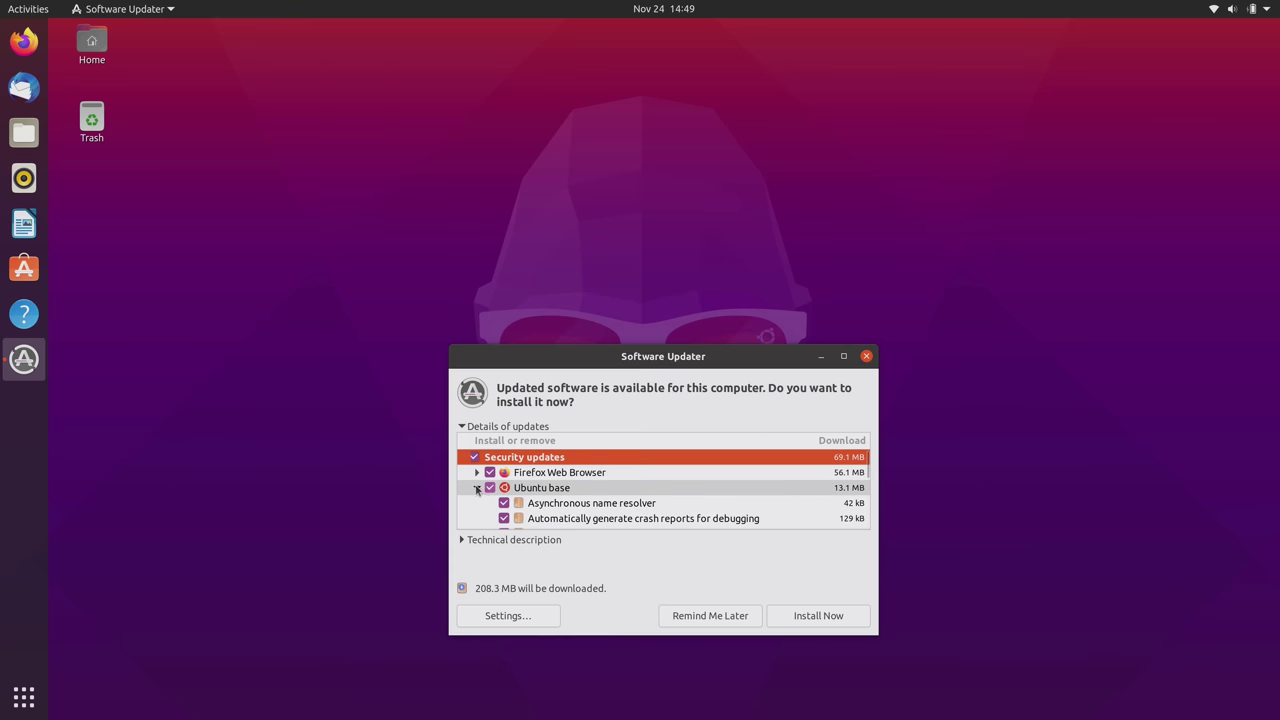
{"action": "left_click", "coordinate": [477, 487]}
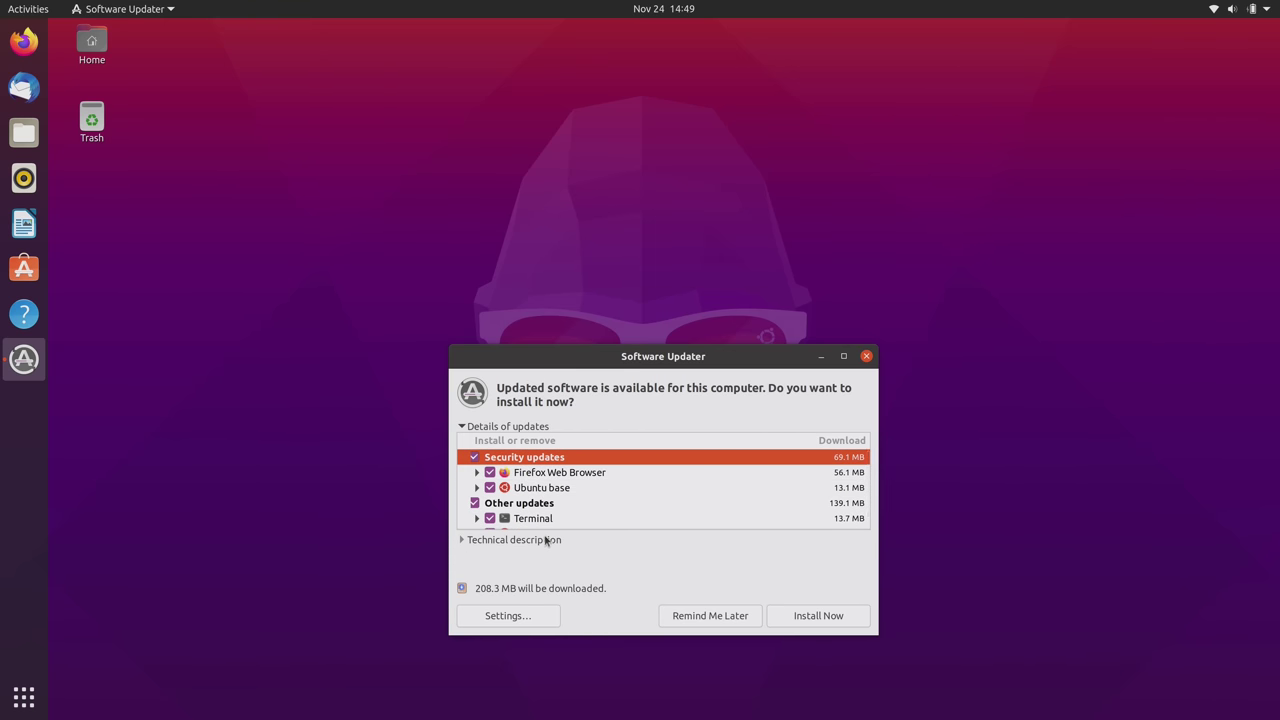
{"action": "left_click", "coordinate": [853, 618]}
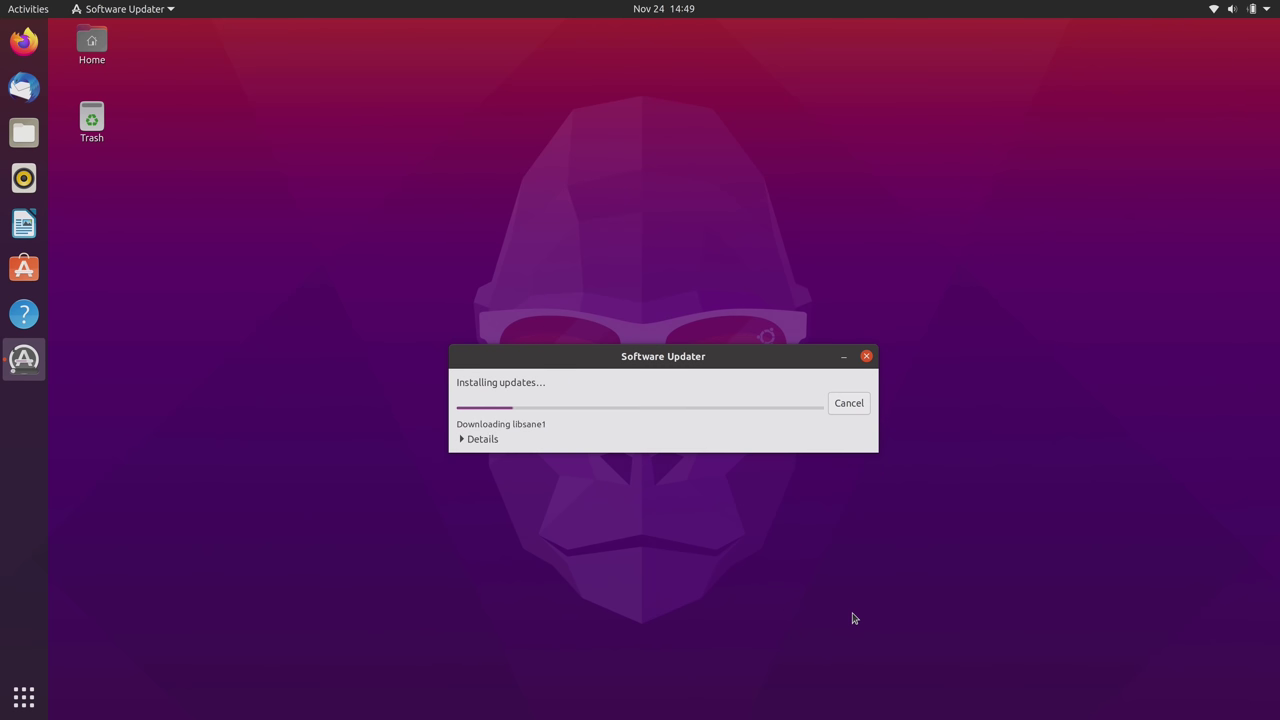
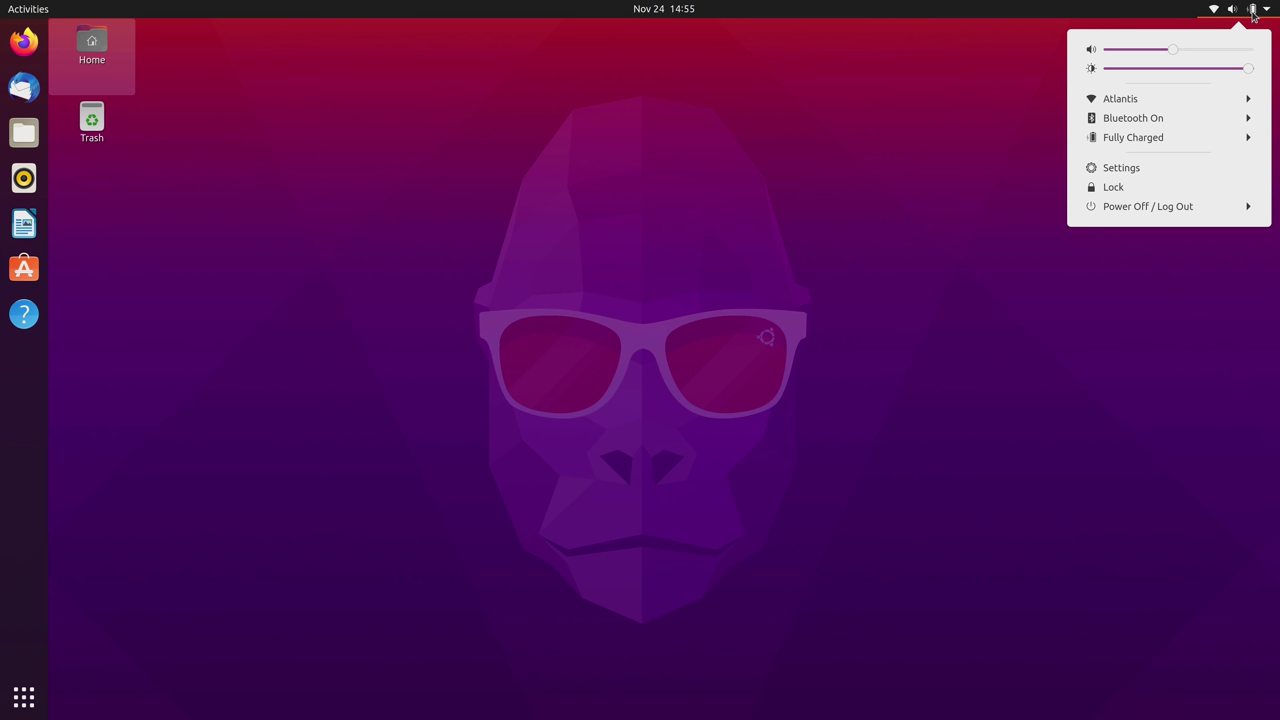
- Raise the volume slightly and browse the Wi-Fi network list without connecting
{"action": "left_click_drag", "start_coordinate": [1174, 51], "coordinate": [1264, 72]}
{"action": "left_click", "coordinate": [1214, 98]}
{"action": "left_click", "coordinate": [1199, 119]}
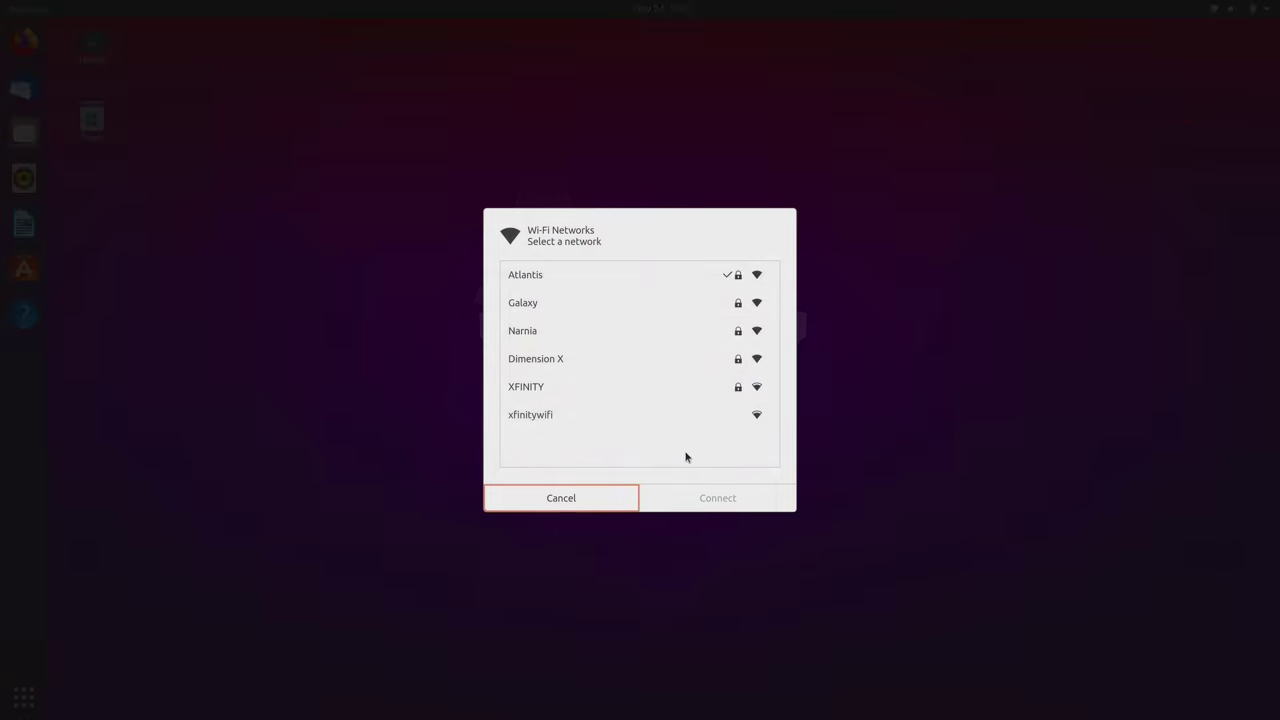
{"action": "left_click", "coordinate": [601, 496]}
- Open the Bluetooth settings from the system menu's Bluetooth entry
{"action": "left_click", "coordinate": [1240, 8]}
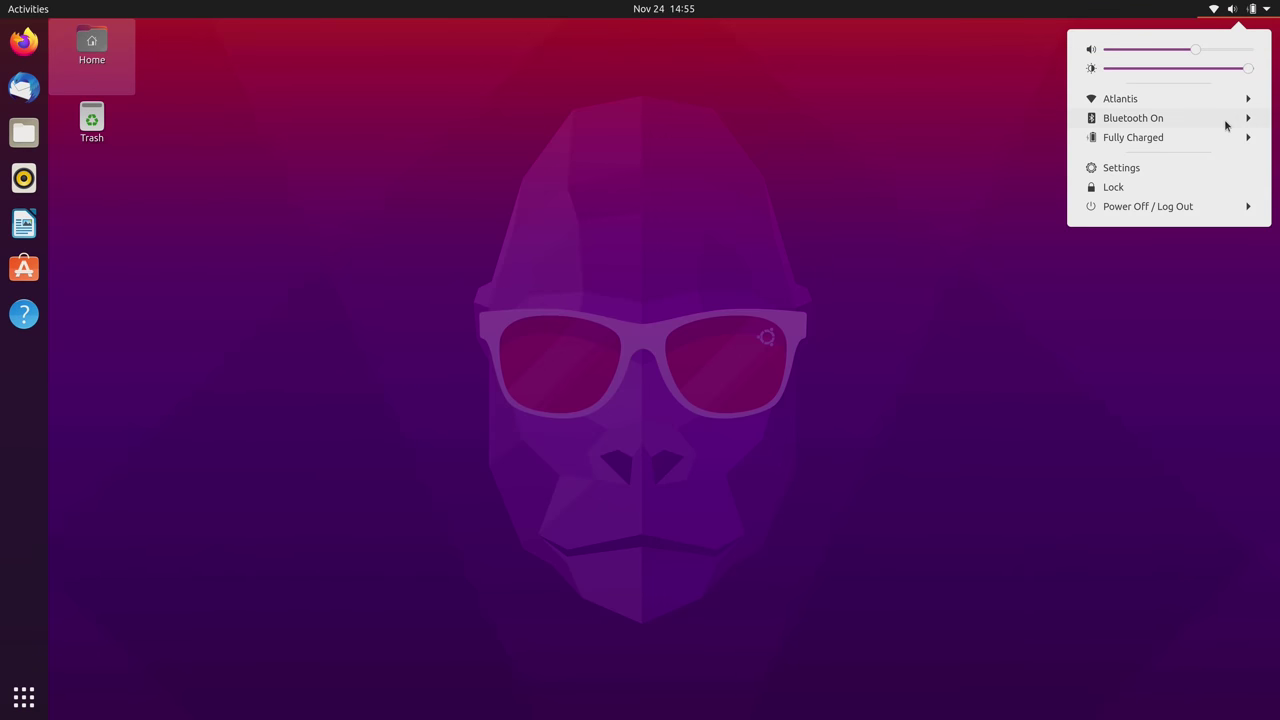
{"action": "left_click", "coordinate": [1226, 125]}
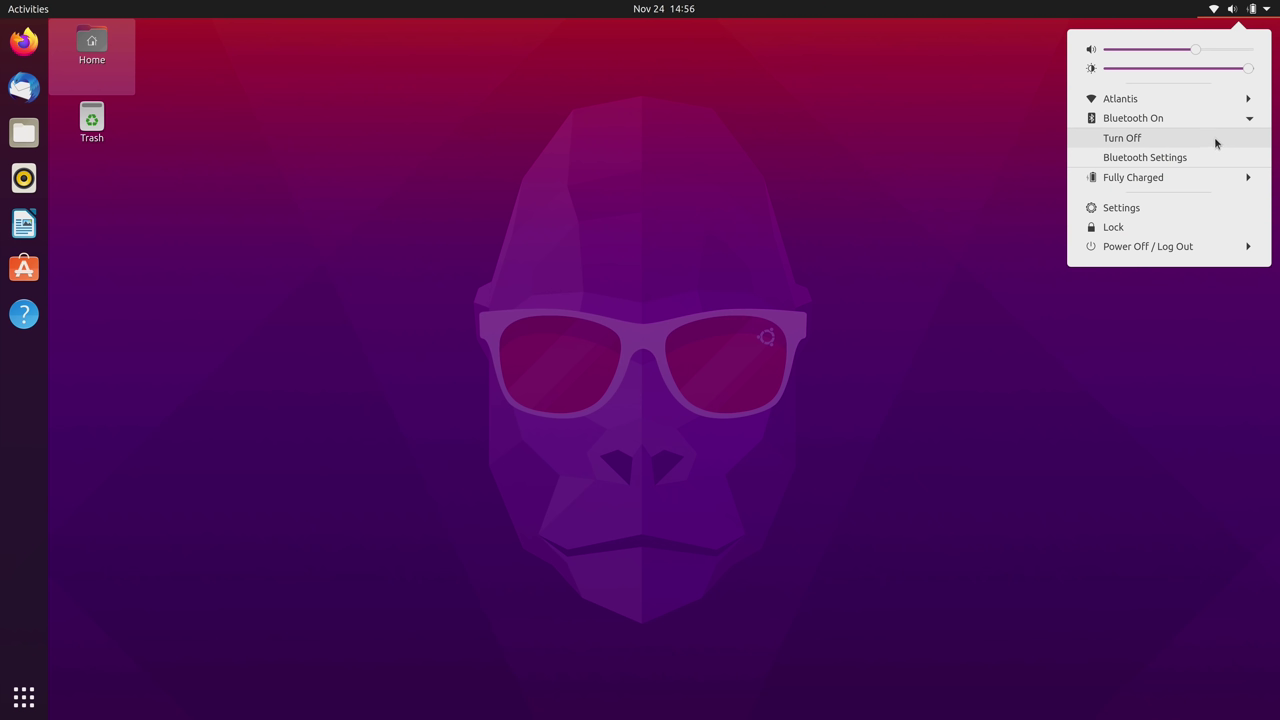
{"action": "left_click", "coordinate": [1211, 155]}
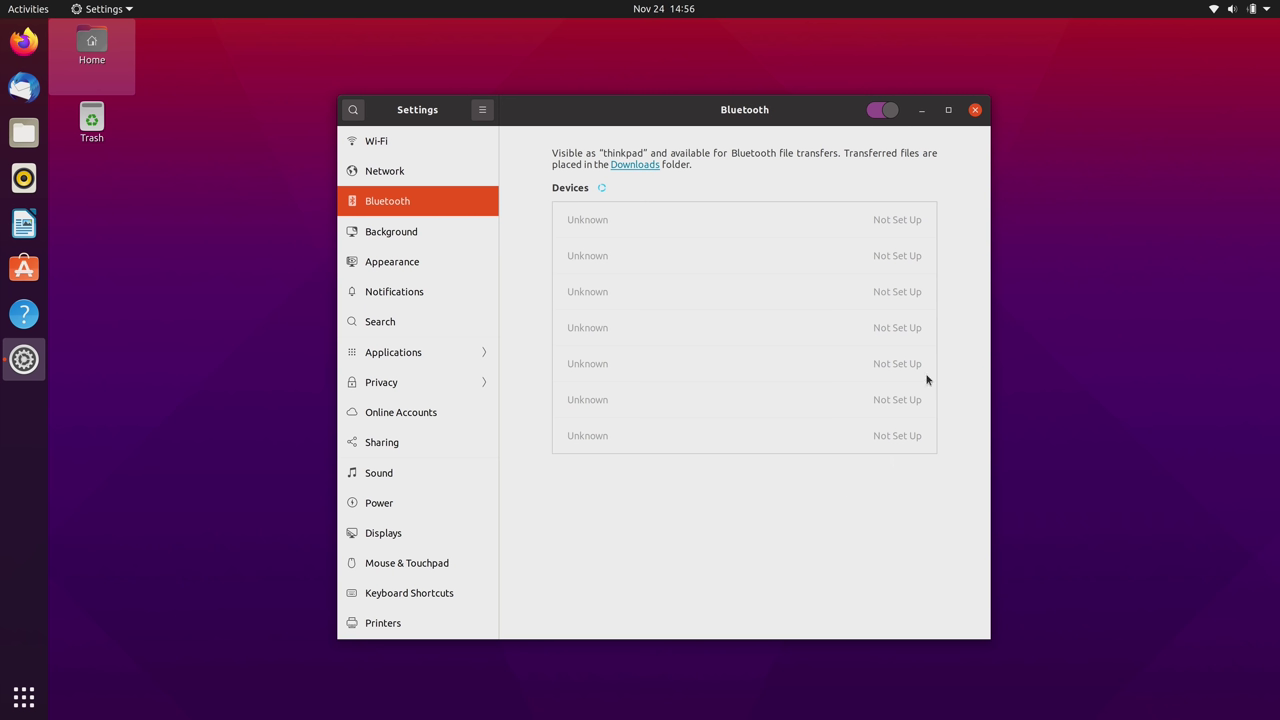
- Close Settings and open Power Settings from the Fully Charged battery entry
{"action": "left_click", "coordinate": [975, 109]}
{"action": "left_click", "coordinate": [1212, 12]}
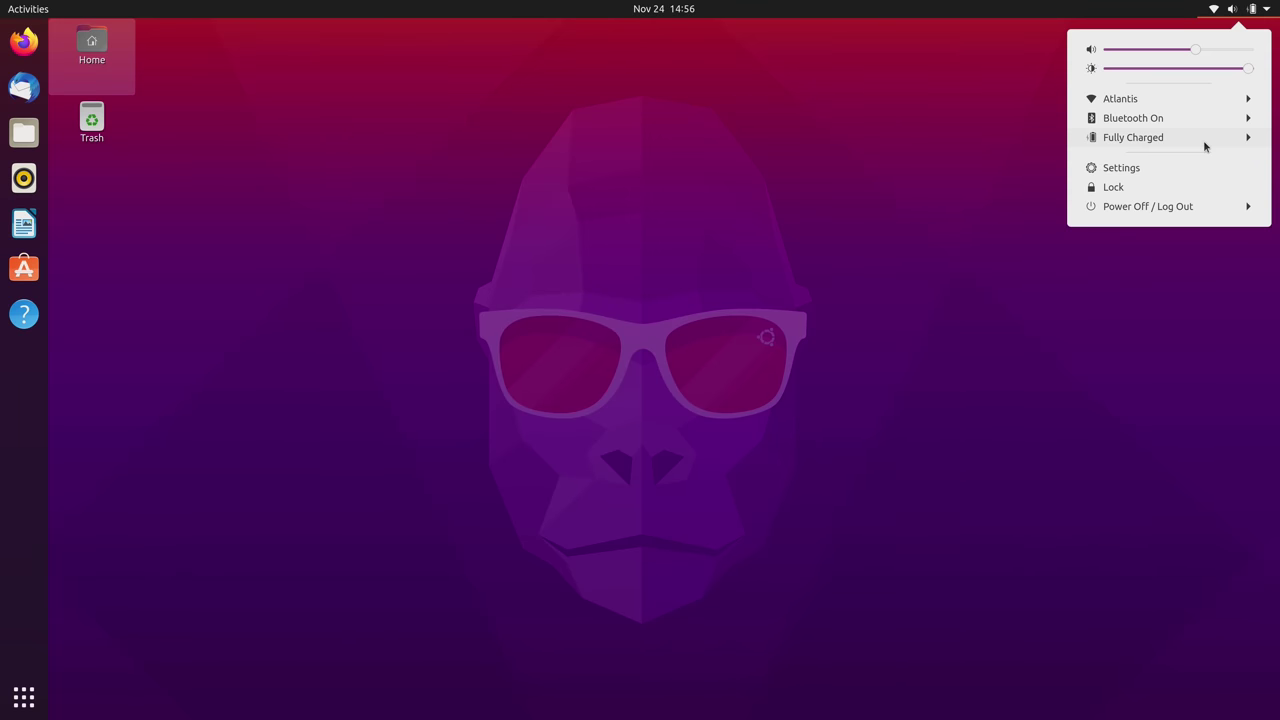
{"action": "left_click", "coordinate": [1204, 146]}
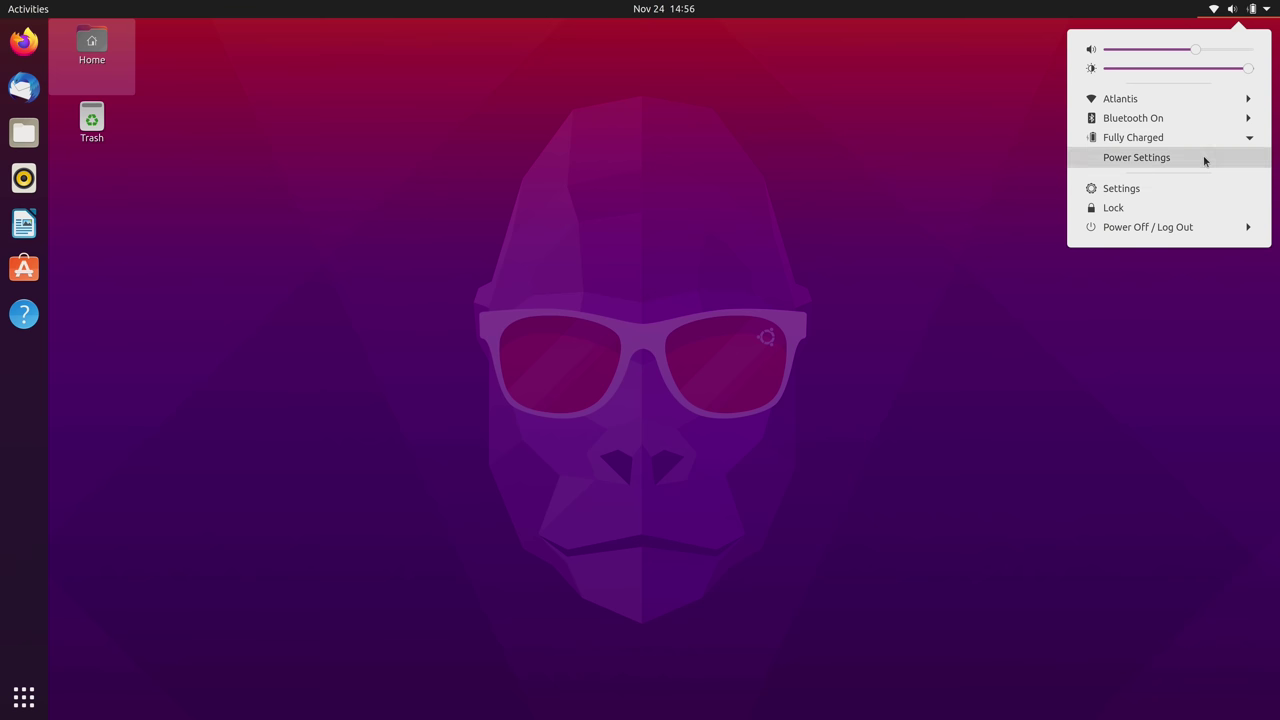
{"action": "left_click", "coordinate": [1204, 158]}
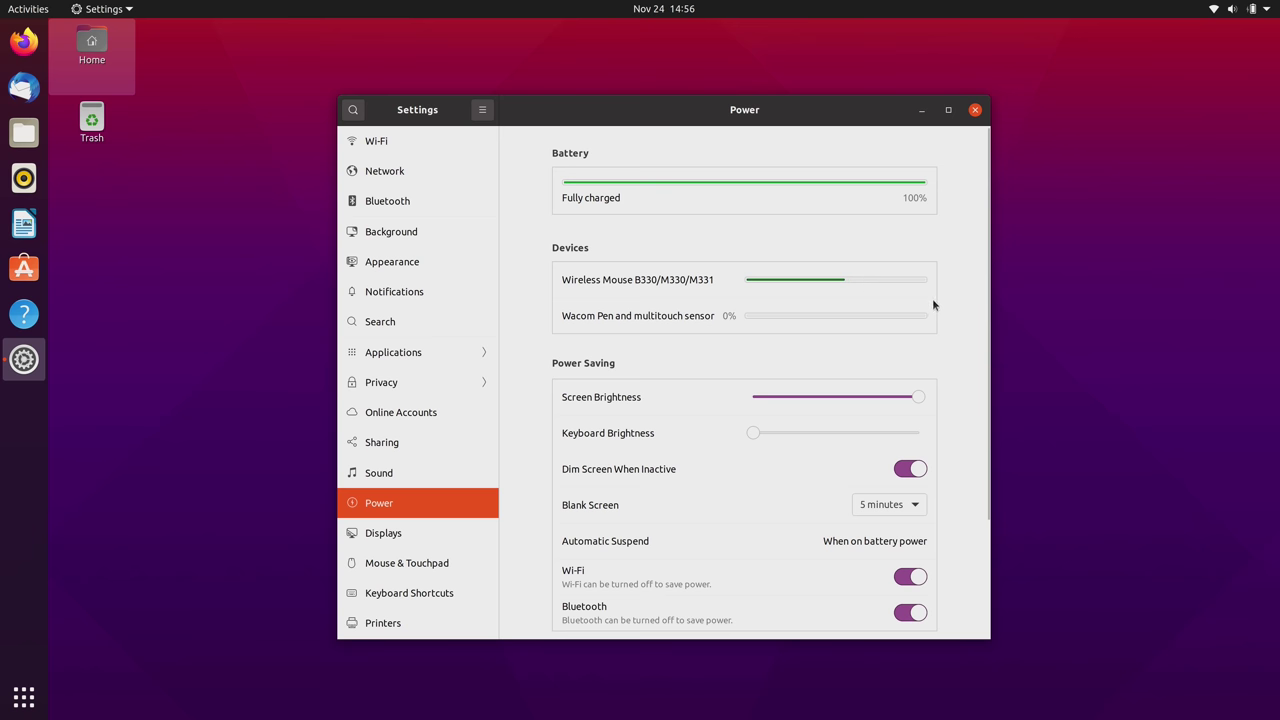
- Try keyboard brightness, turn off Dim Screen When Inactive, and set Blank Screen to Never
{"action": "left_click_drag", "start_coordinate": [985, 265], "coordinate": [999, 388]}
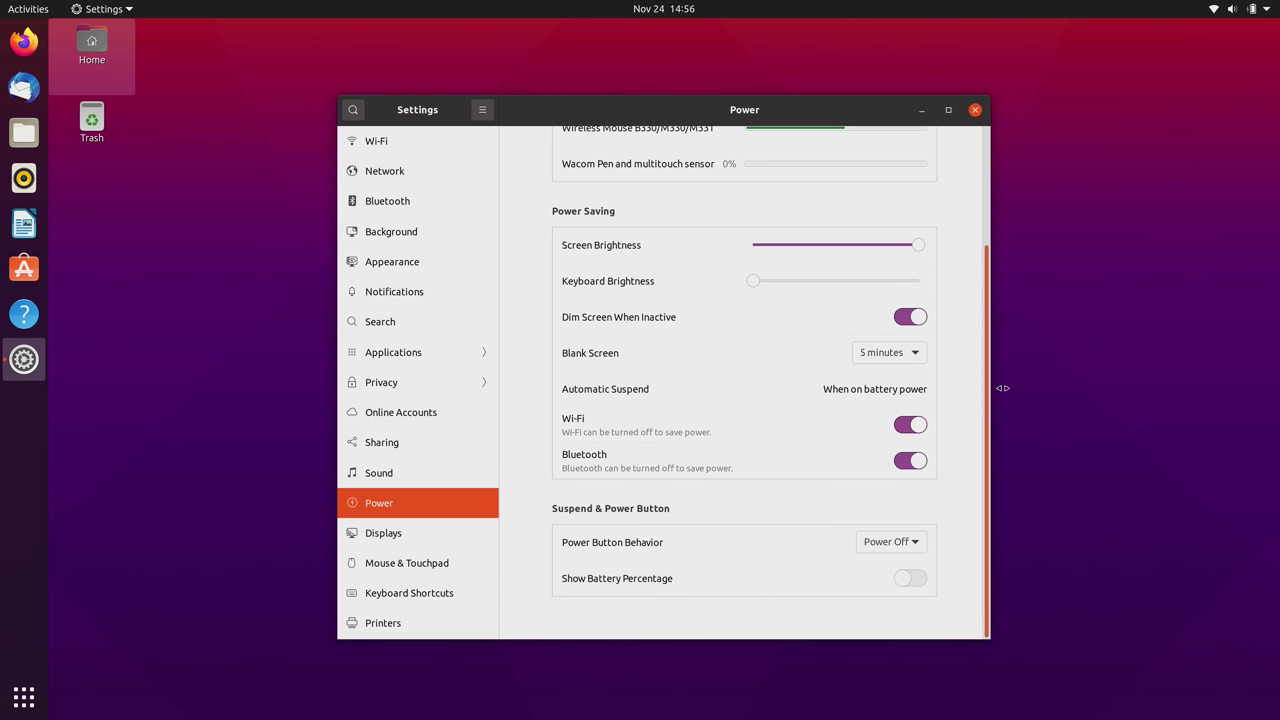
{"action": "left_click_drag", "start_coordinate": [755, 281], "coordinate": [934, 286]}
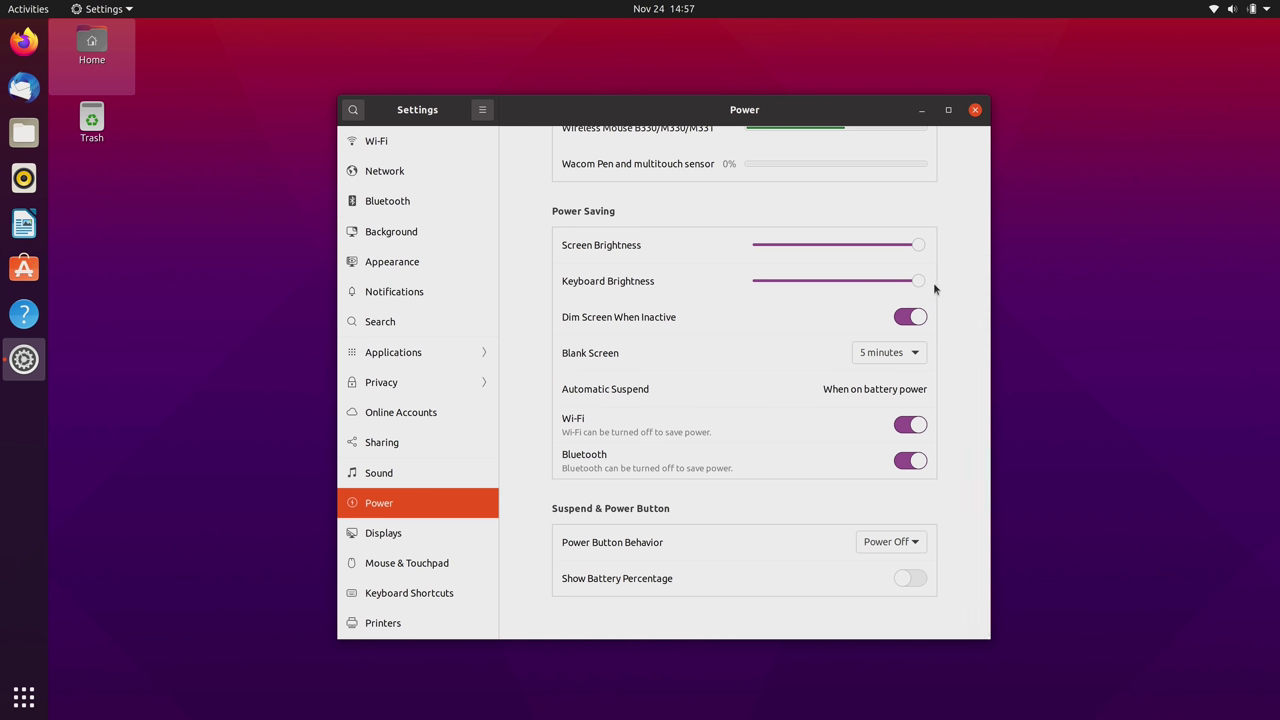
{"action": "left_click_drag", "start_coordinate": [922, 285], "coordinate": [705, 286]}
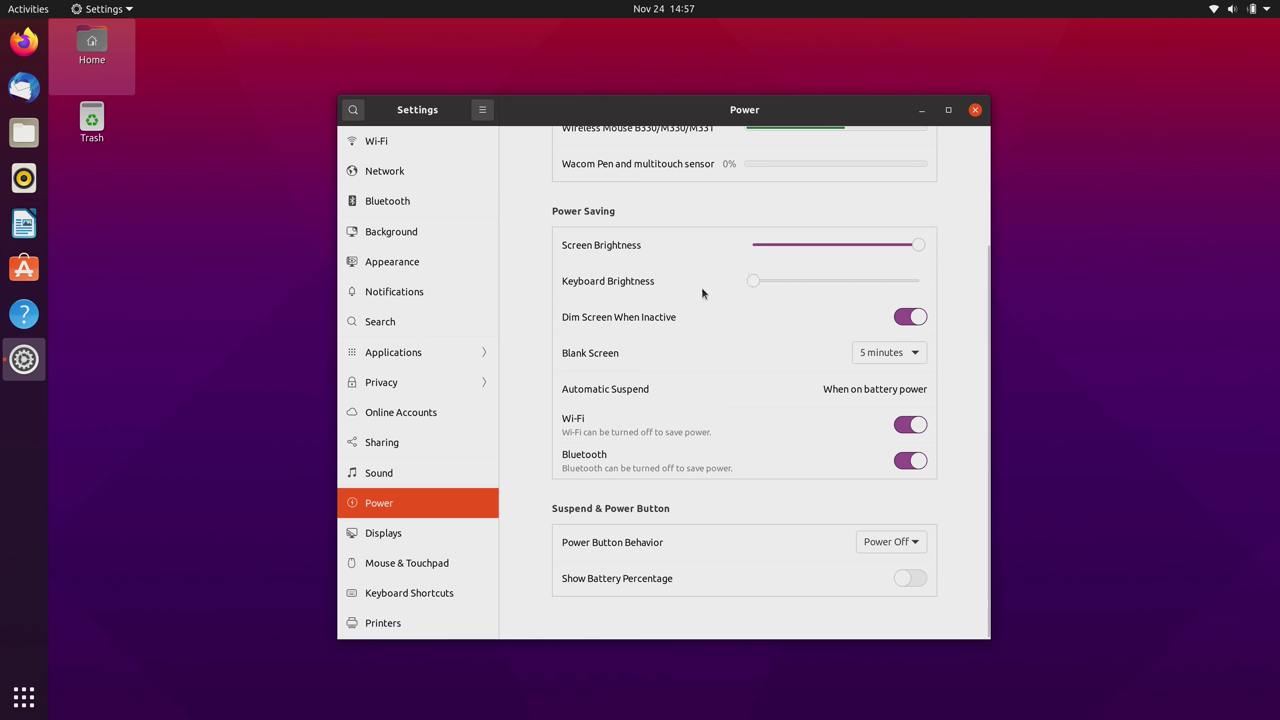
{"action": "left_click", "coordinate": [907, 318]}
{"action": "left_click", "coordinate": [917, 352]}
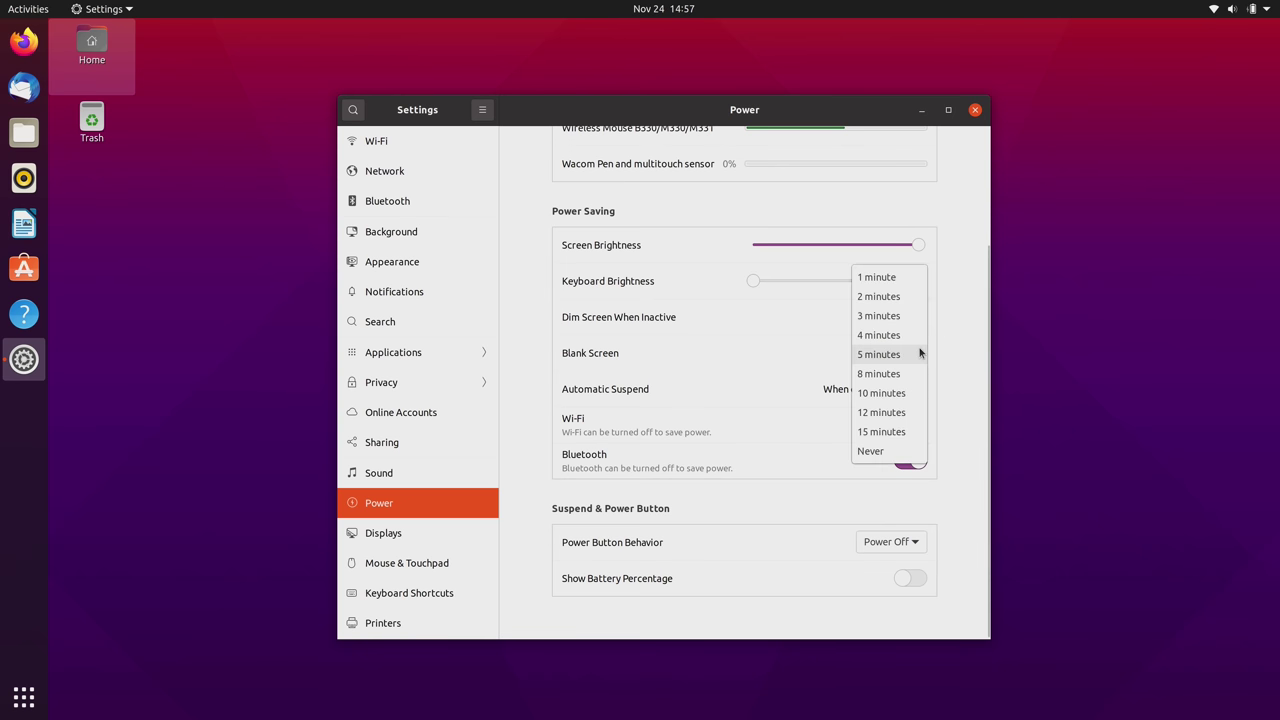
{"action": "left_click", "coordinate": [890, 451]}
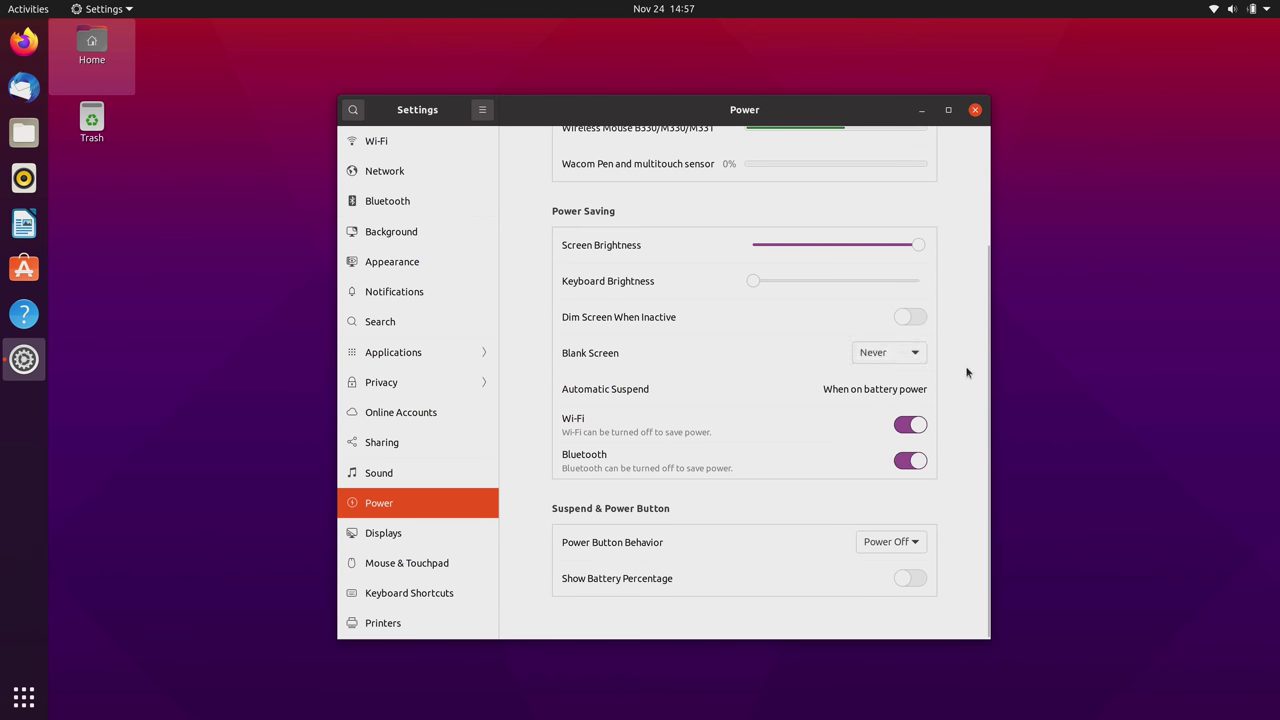
- Review Automatic Suspend (20 minutes on battery), then close Settings and reopen the system menu
{"action": "left_click", "coordinate": [895, 389]}
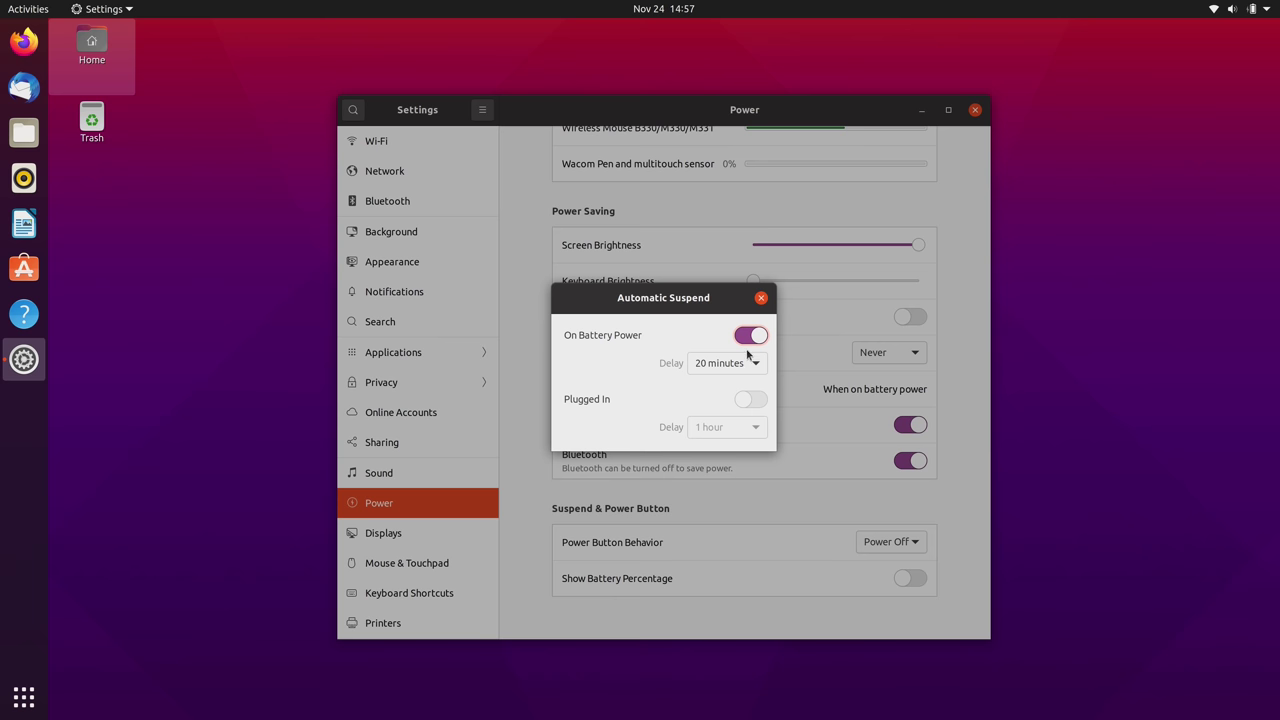
{"action": "left_click", "coordinate": [761, 298]}
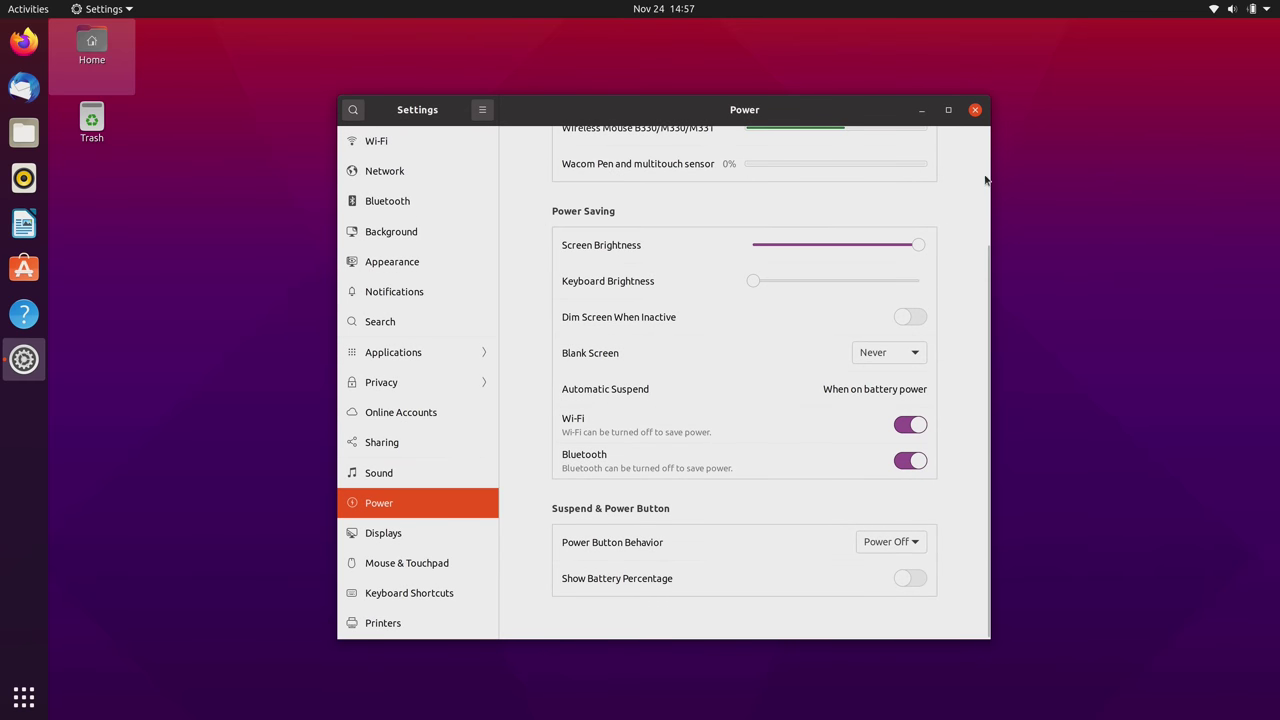
{"action": "left_click", "coordinate": [975, 109]}
{"action": "left_click", "coordinate": [1226, 8]}
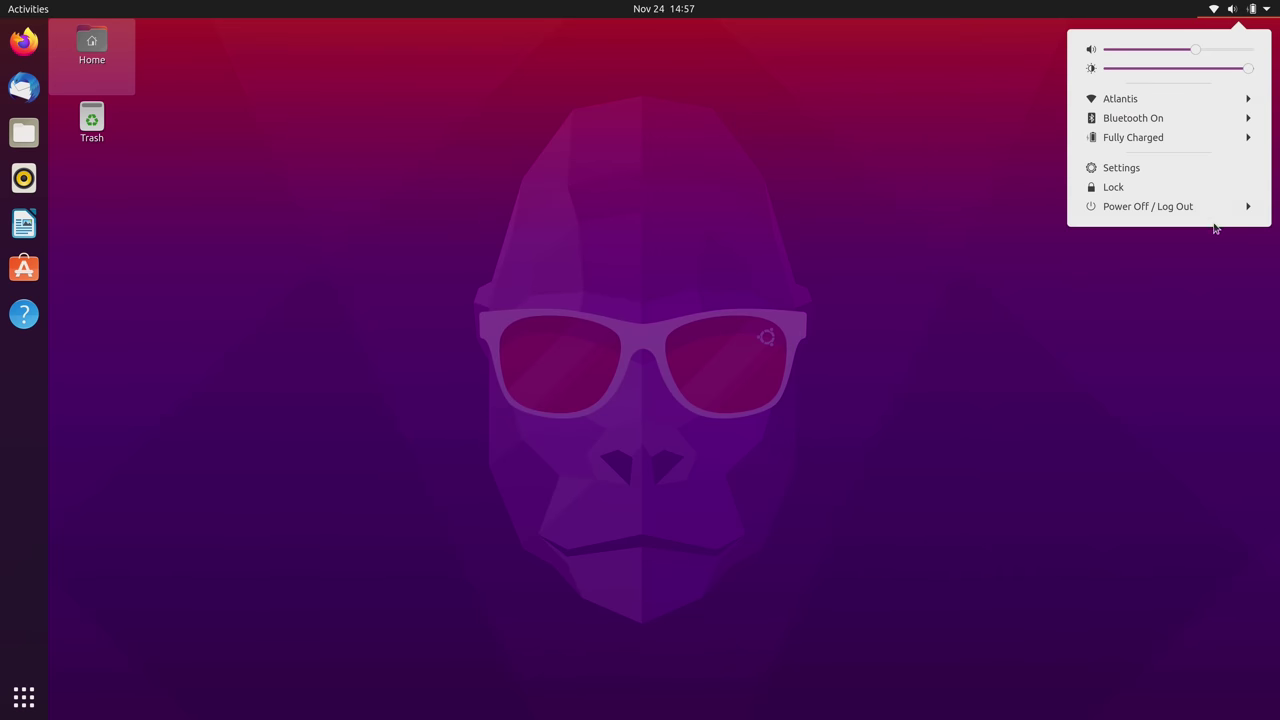
- Briefly open Settings, view the Power Off / Log Out choices, then open the November 24 calendar panel
{"action": "left_click", "coordinate": [1164, 172]}
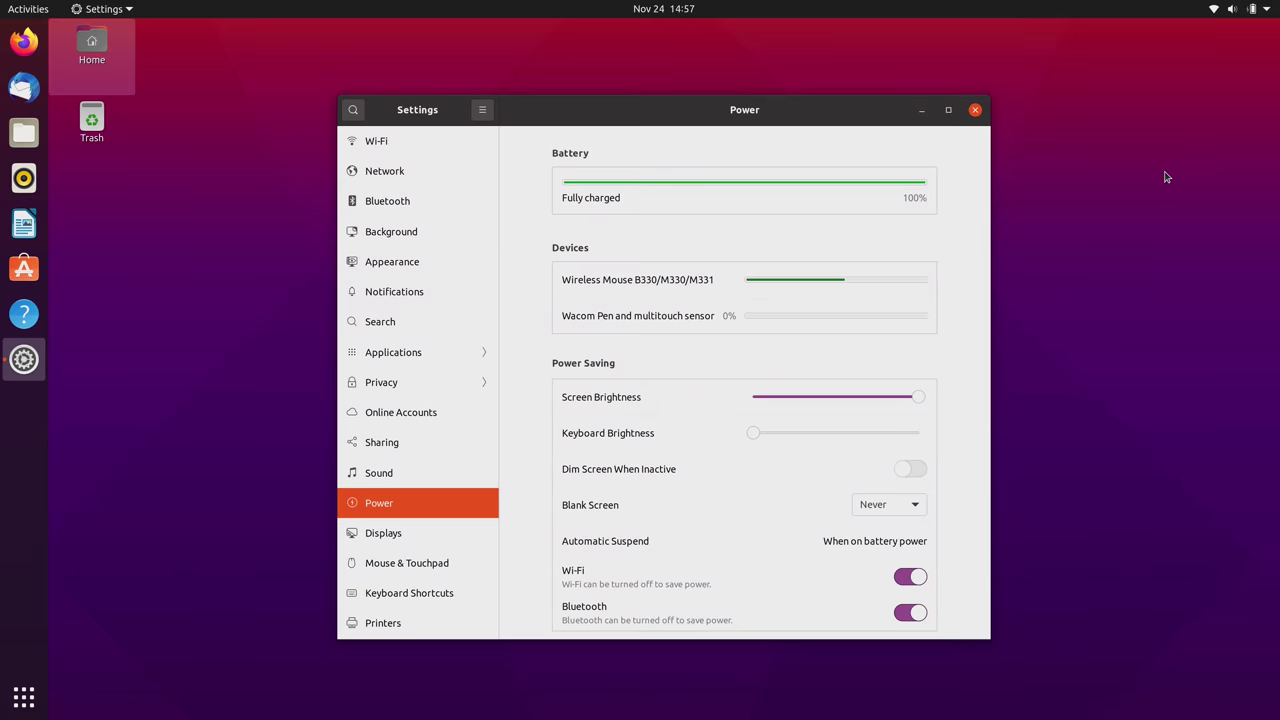
{"action": "left_click", "coordinate": [975, 110]}
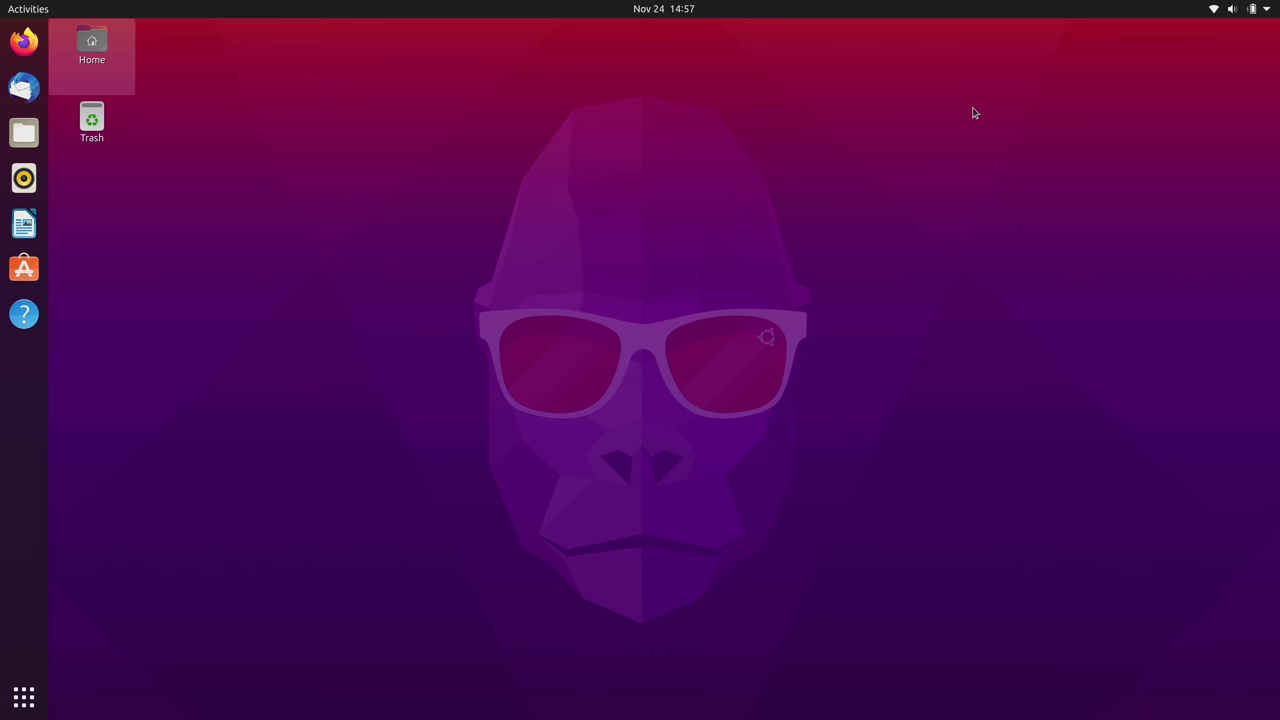
{"action": "left_click", "coordinate": [1251, 10]}
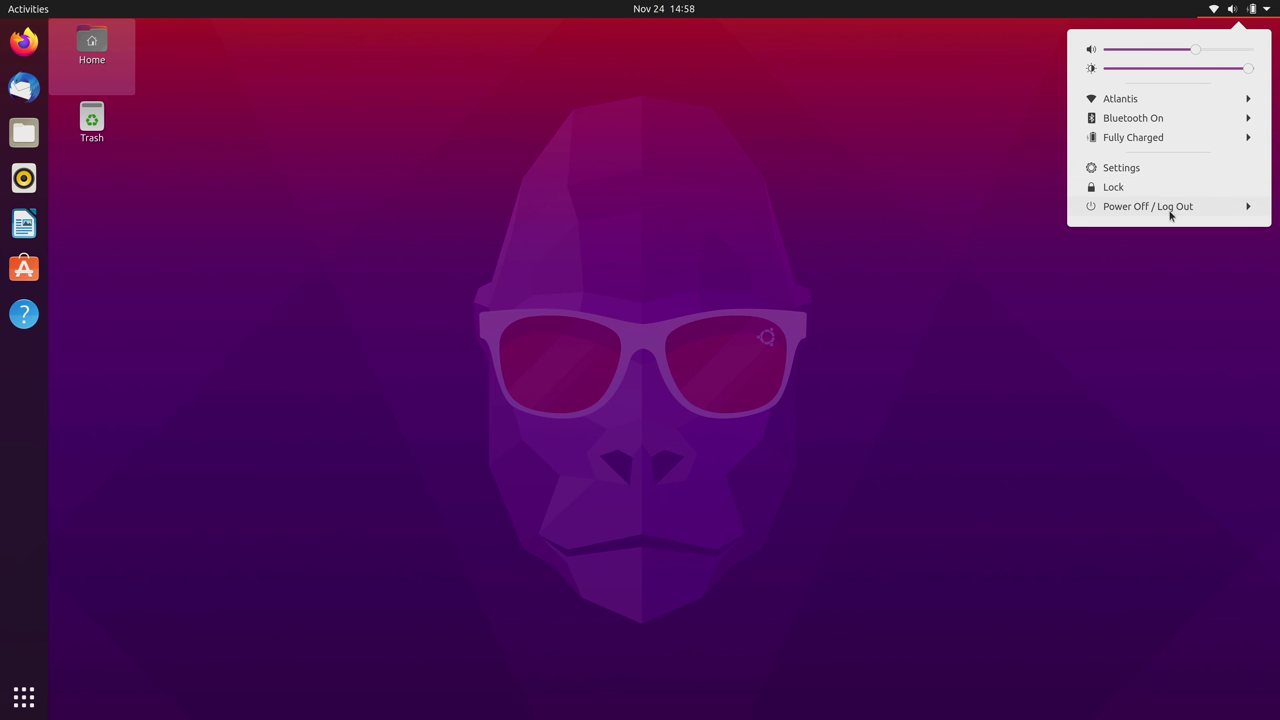
{"action": "left_click", "coordinate": [1248, 210]}
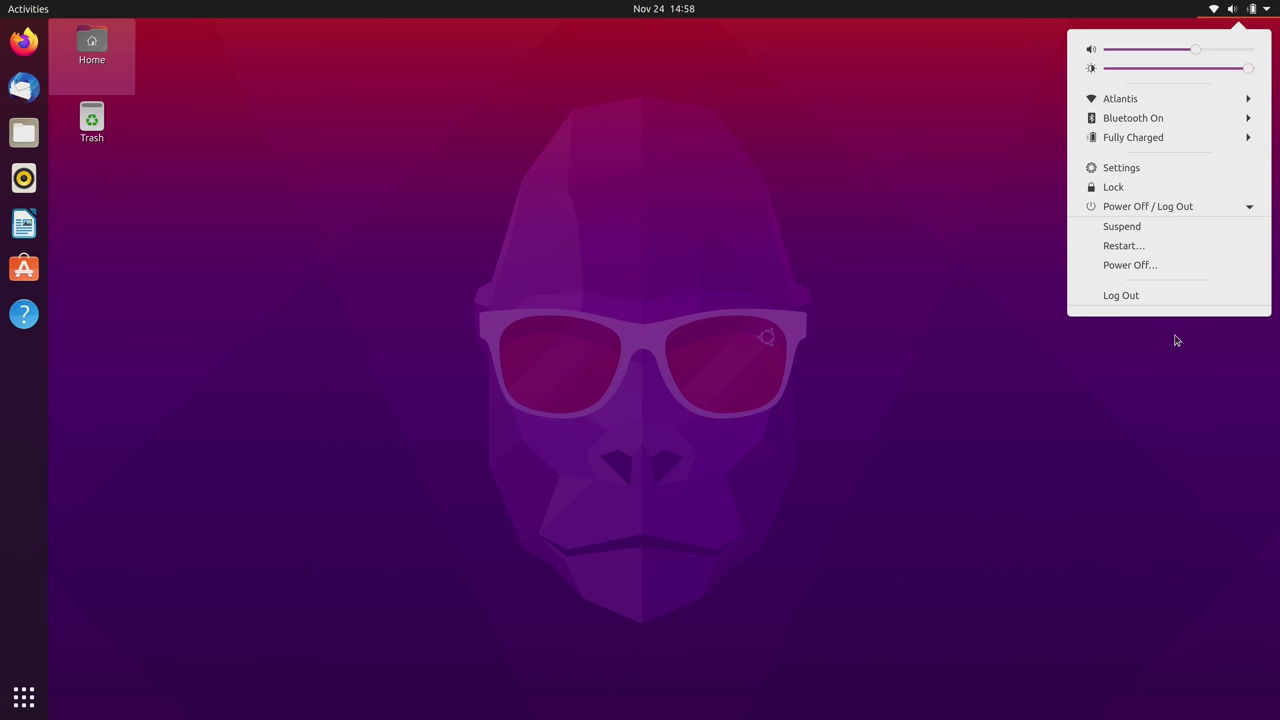
{"action": "left_click", "coordinate": [1098, 399]}
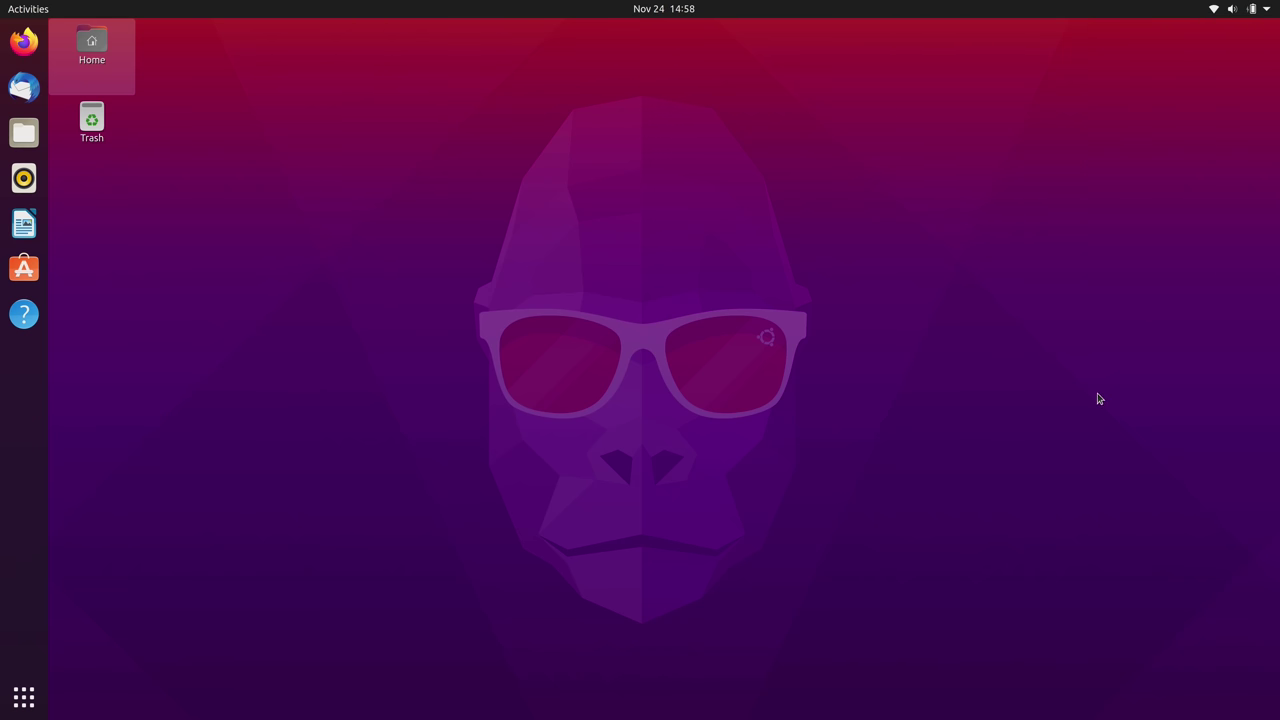
{"action": "left_click", "coordinate": [656, 13]}
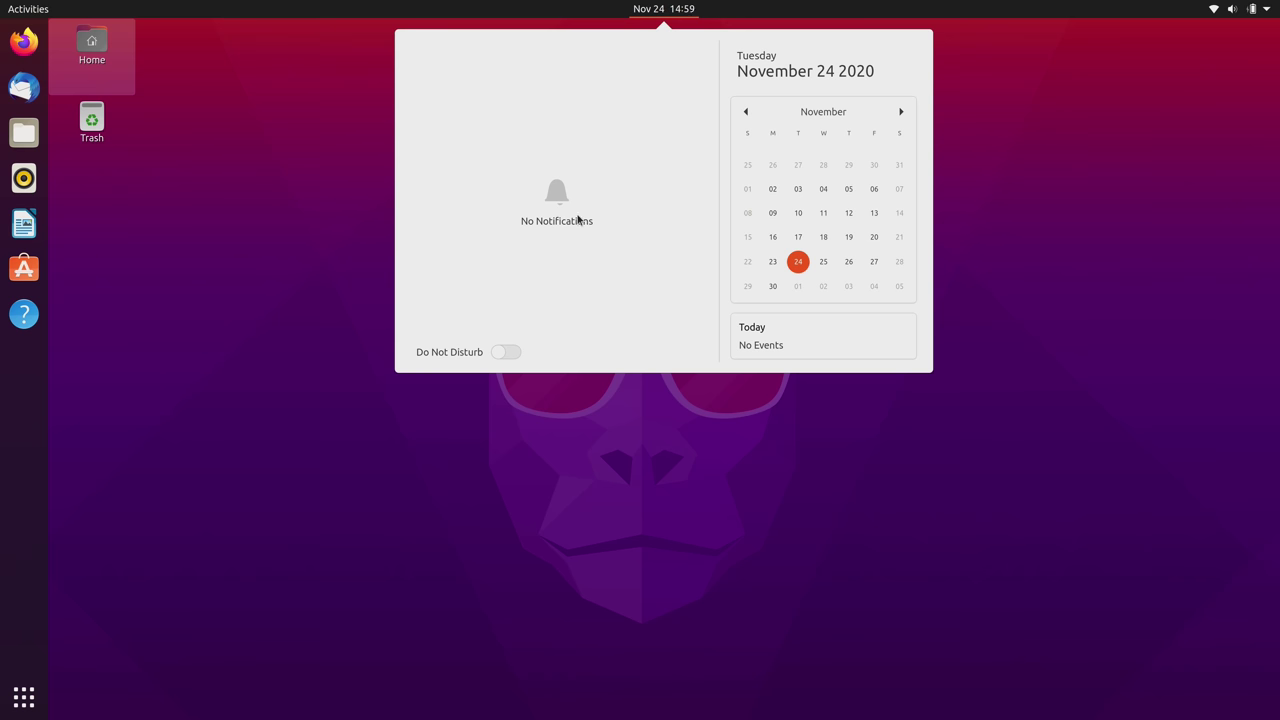
- Reopen the calendar panel, switch on Do Not Disturb, and close the panel
{"action": "left_click", "coordinate": [682, 12]}
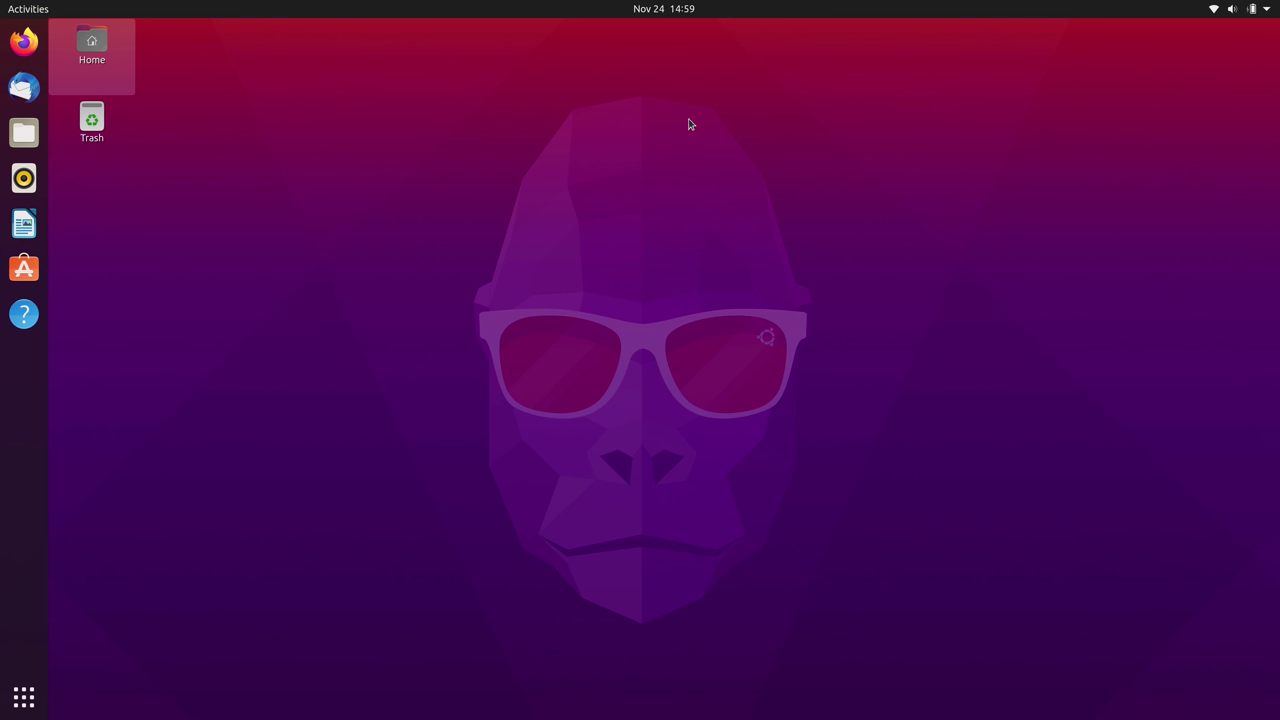
{"action": "left_click", "coordinate": [668, 10]}
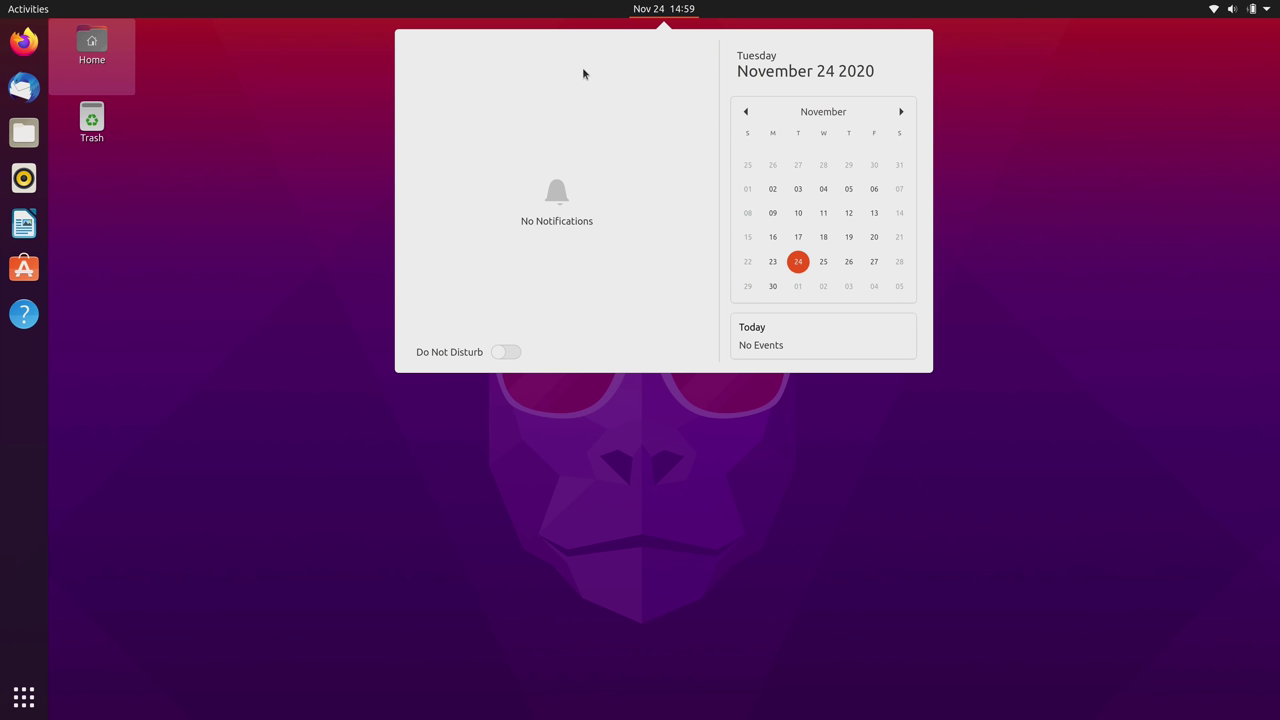
{"action": "left_click", "coordinate": [517, 353]}
{"action": "left_click", "coordinate": [504, 420]}
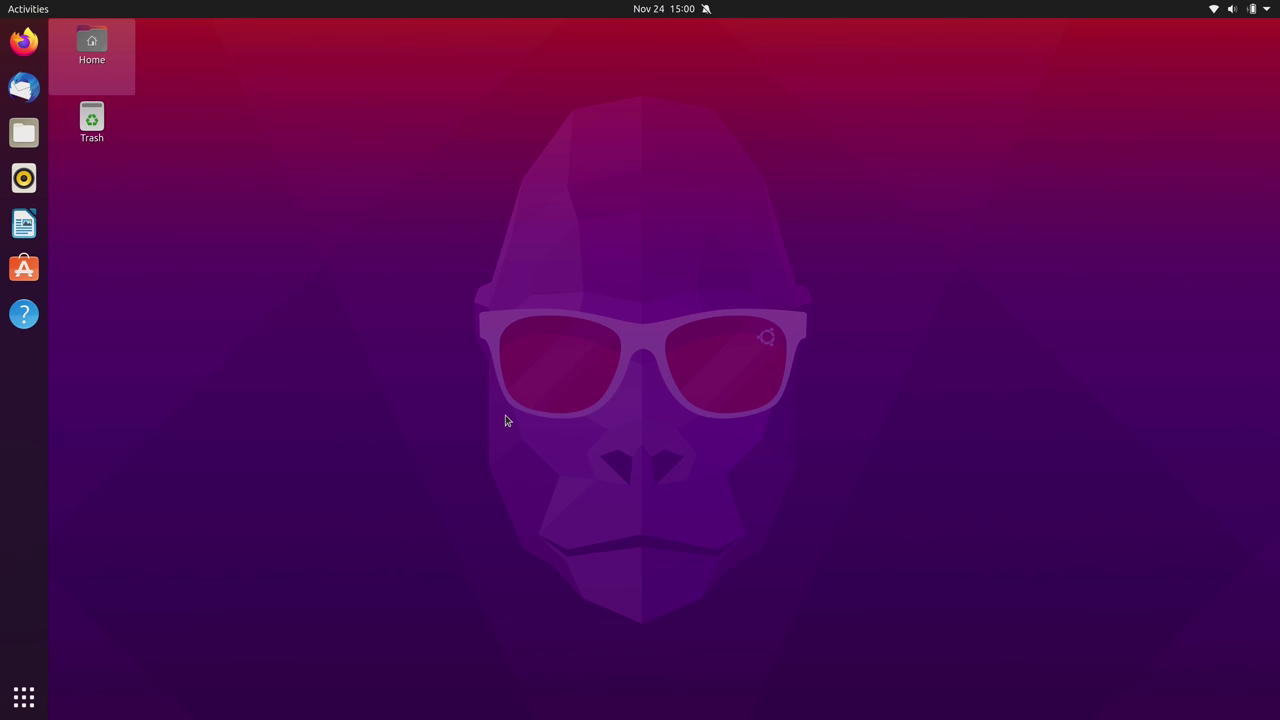
- Open the Home and Trash folders from the desktop, arrange them, then close both windows
{"action": "double_click", "coordinate": [93, 45]}
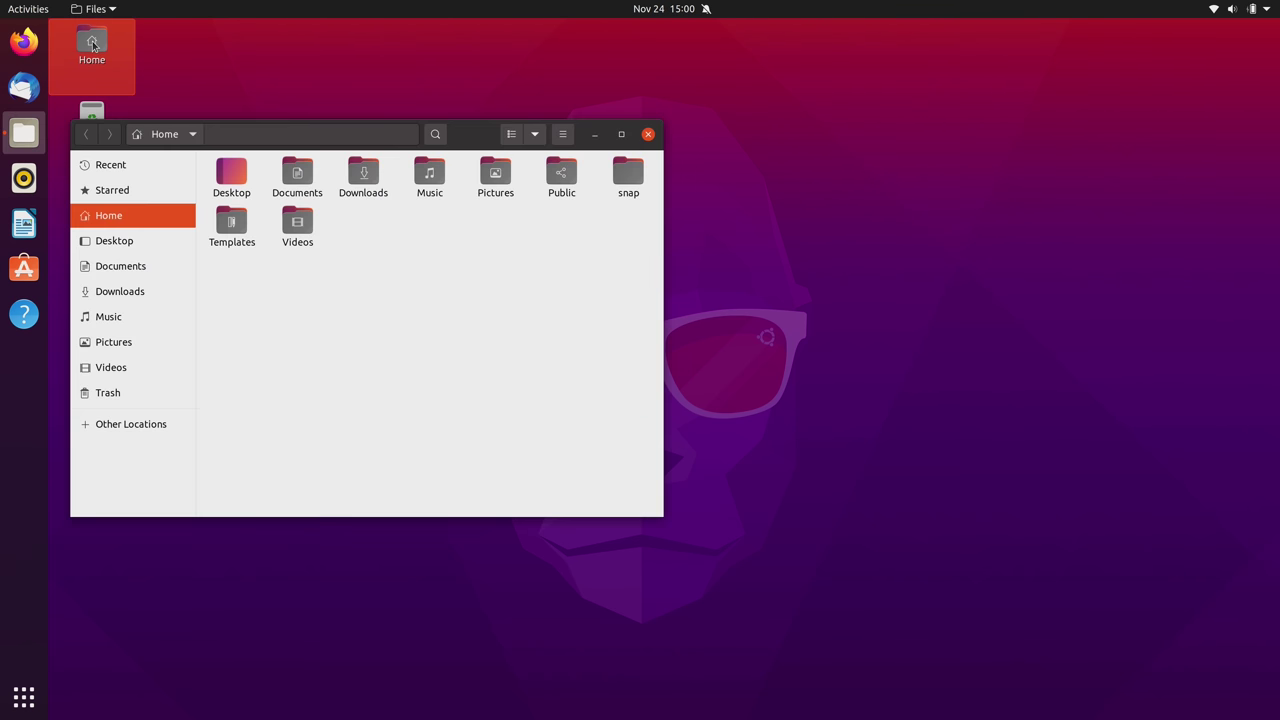
{"action": "left_click_drag", "start_coordinate": [458, 130], "coordinate": [678, 143]}
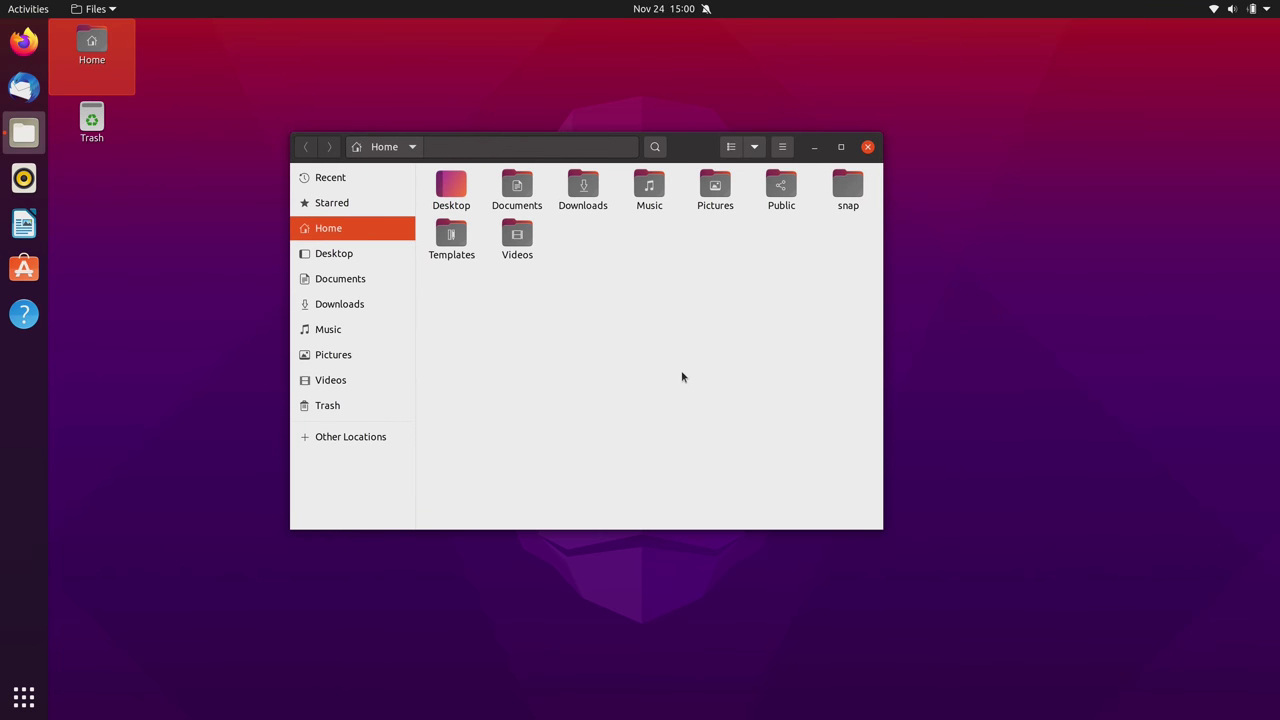
{"action": "double_click", "coordinate": [100, 128]}
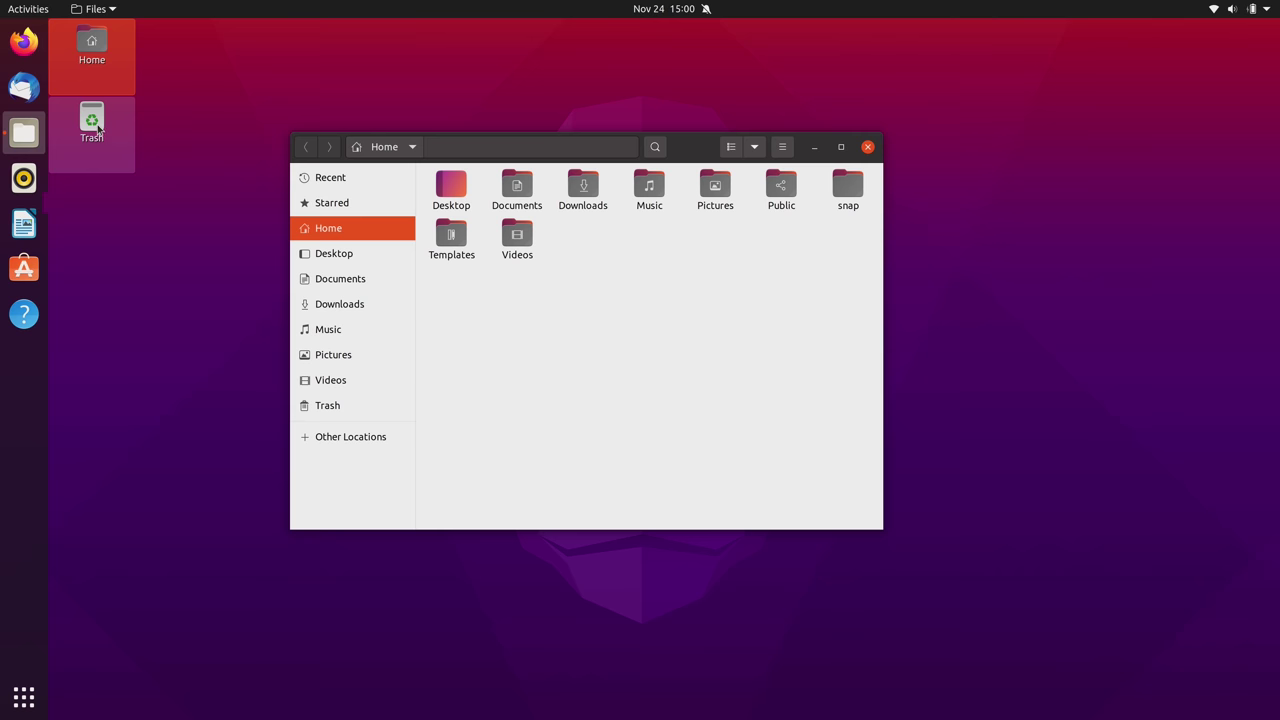
{"action": "left_click_drag", "start_coordinate": [451, 37], "coordinate": [981, 279]}
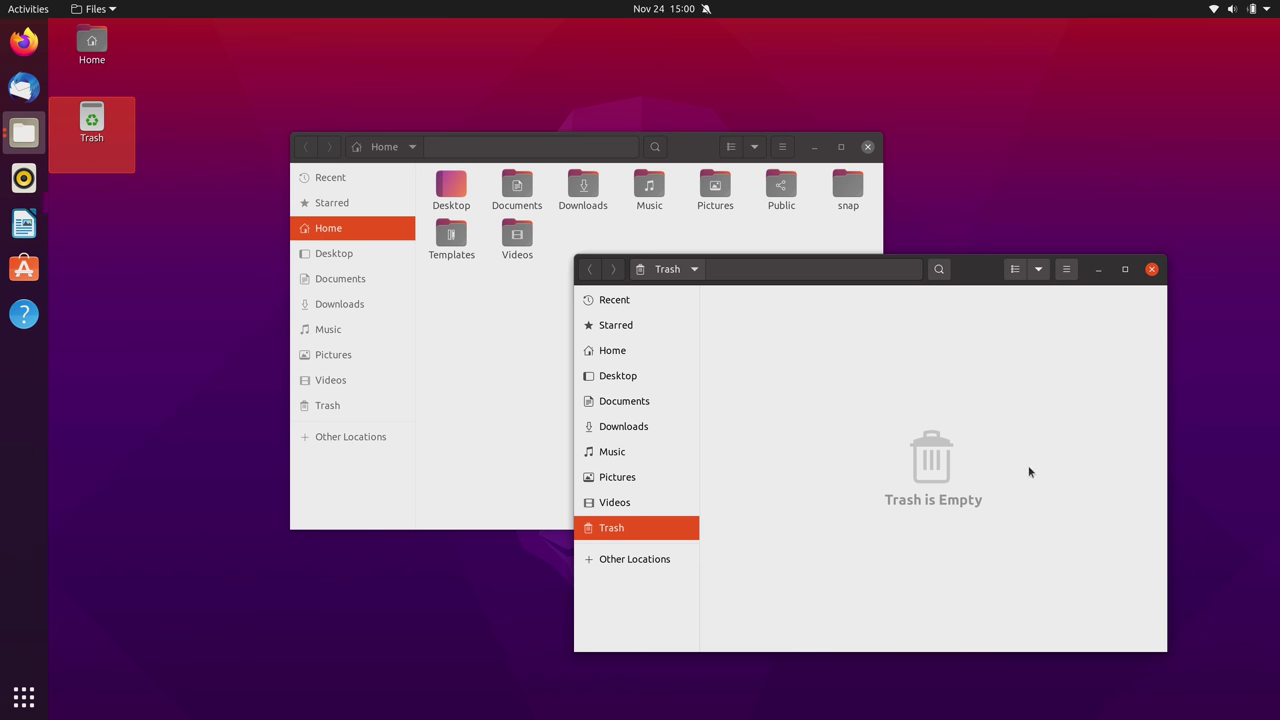
{"action": "left_click", "coordinate": [1152, 269]}
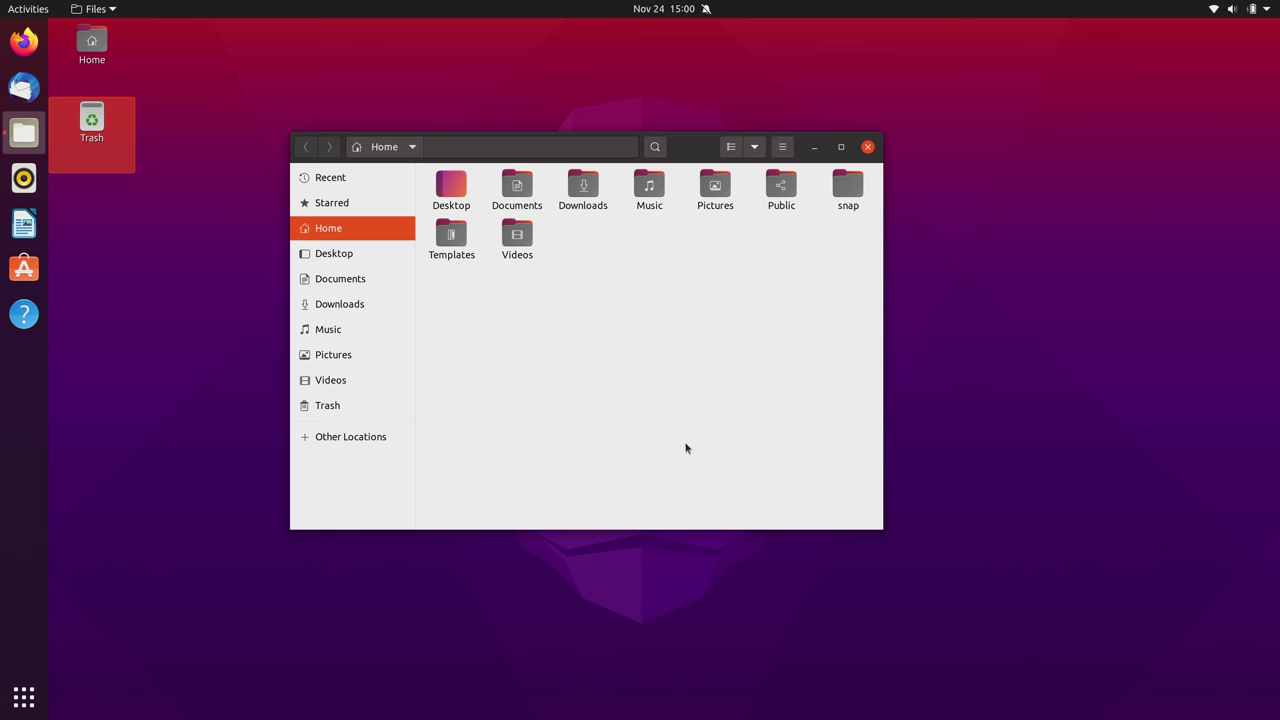
{"action": "left_click", "coordinate": [867, 147]}
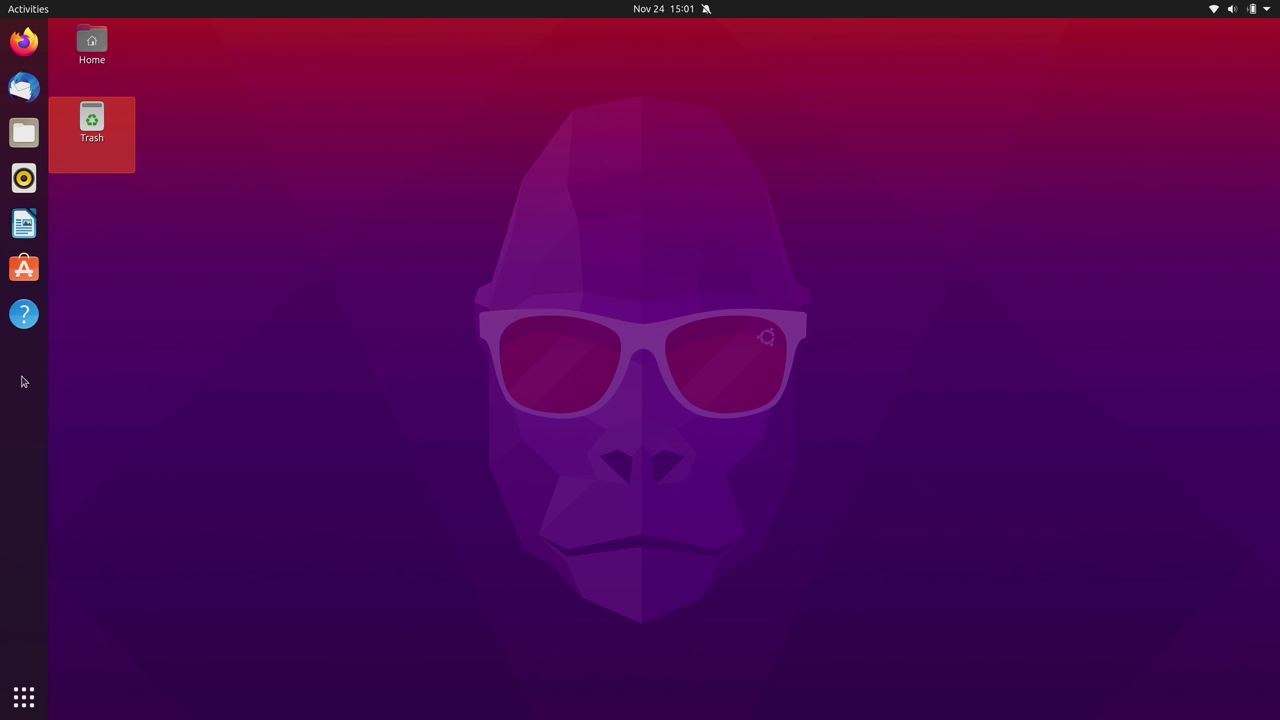
- Remove Help from the dock favourites and launch Firefox to its welcome page
{"action": "right_click", "coordinate": [25, 320]}
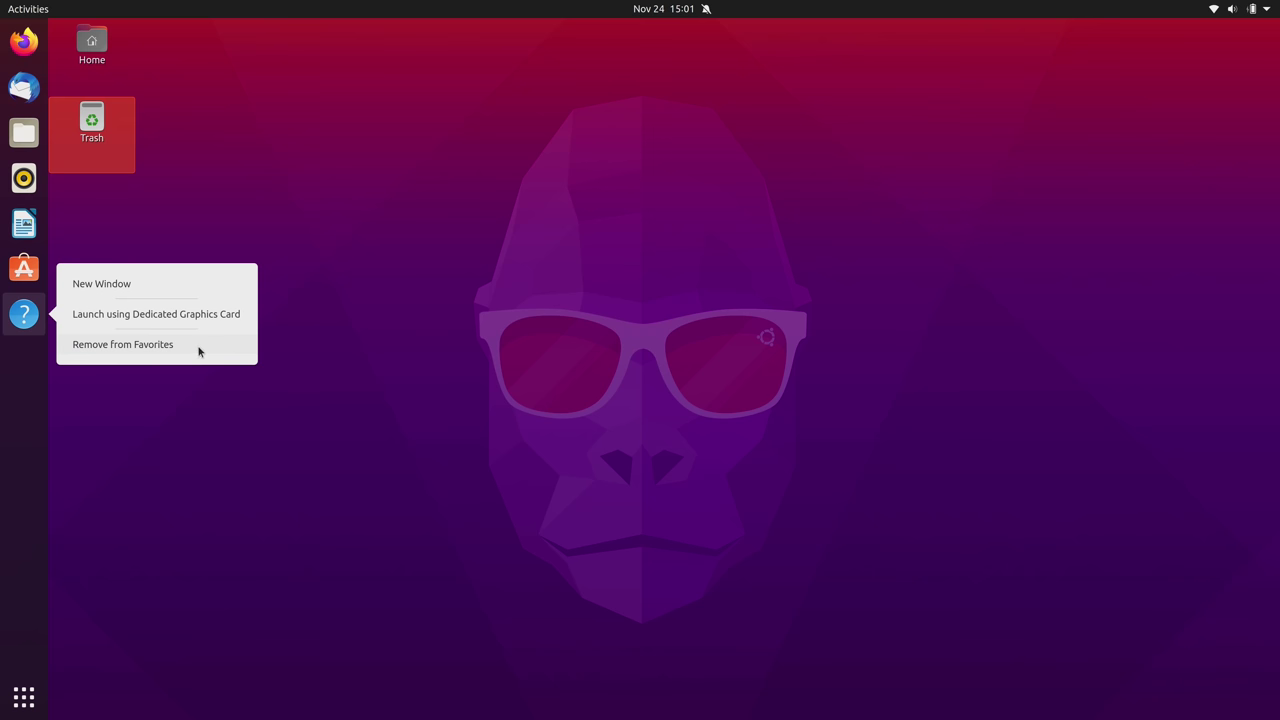
{"action": "left_click", "coordinate": [201, 346]}
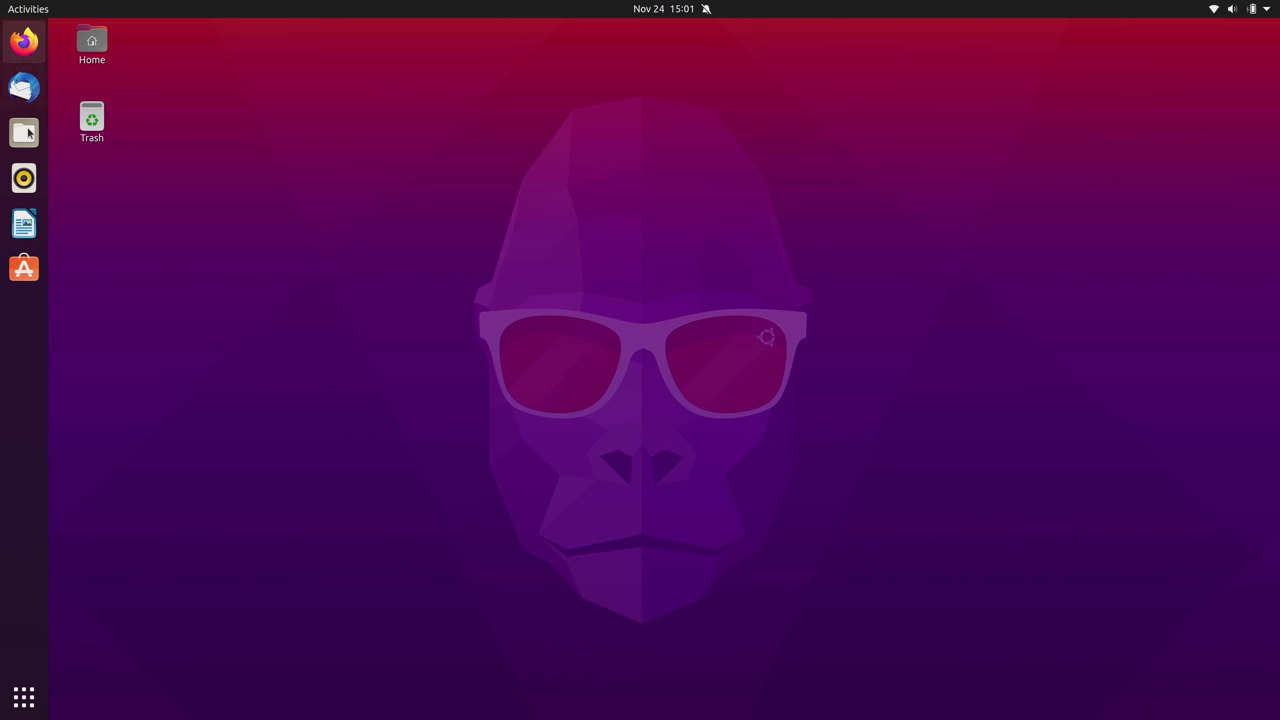
{"action": "left_click", "coordinate": [24, 41]}
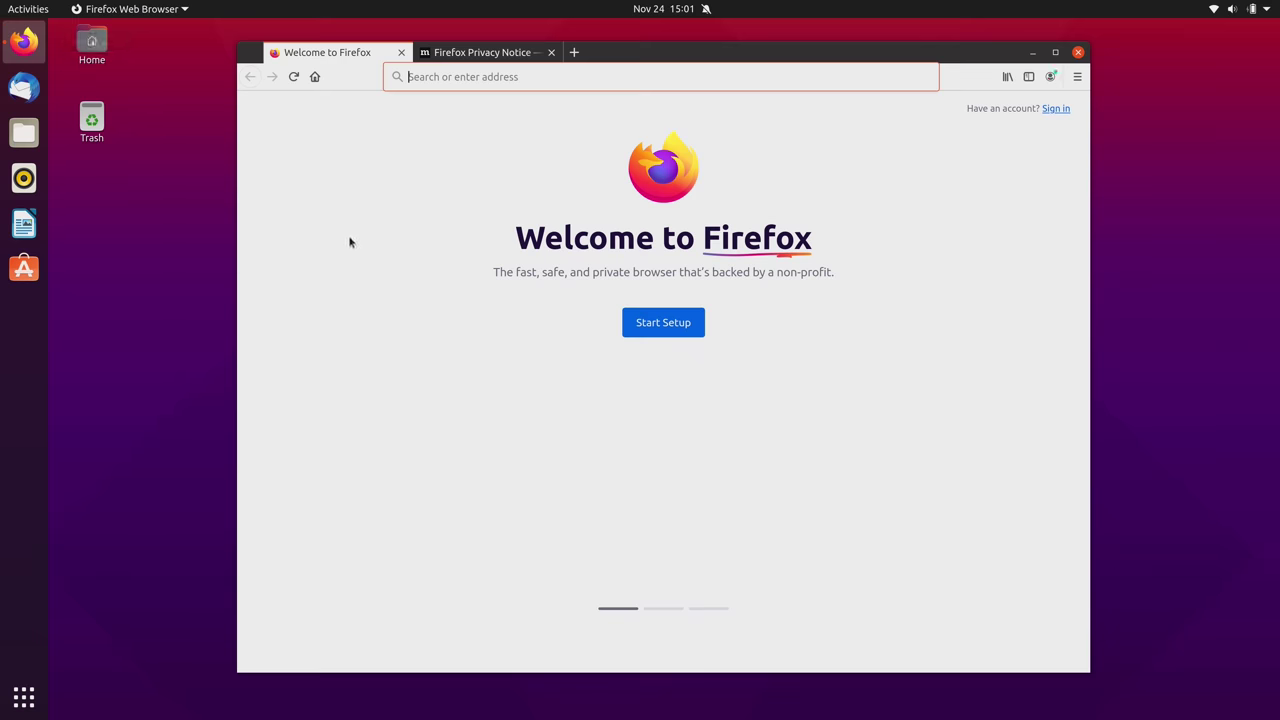
- Open Files at Home and LibreOffice Writer from the dock, dismissing Writer's tip of the day
{"action": "left_click", "coordinate": [24, 132]}
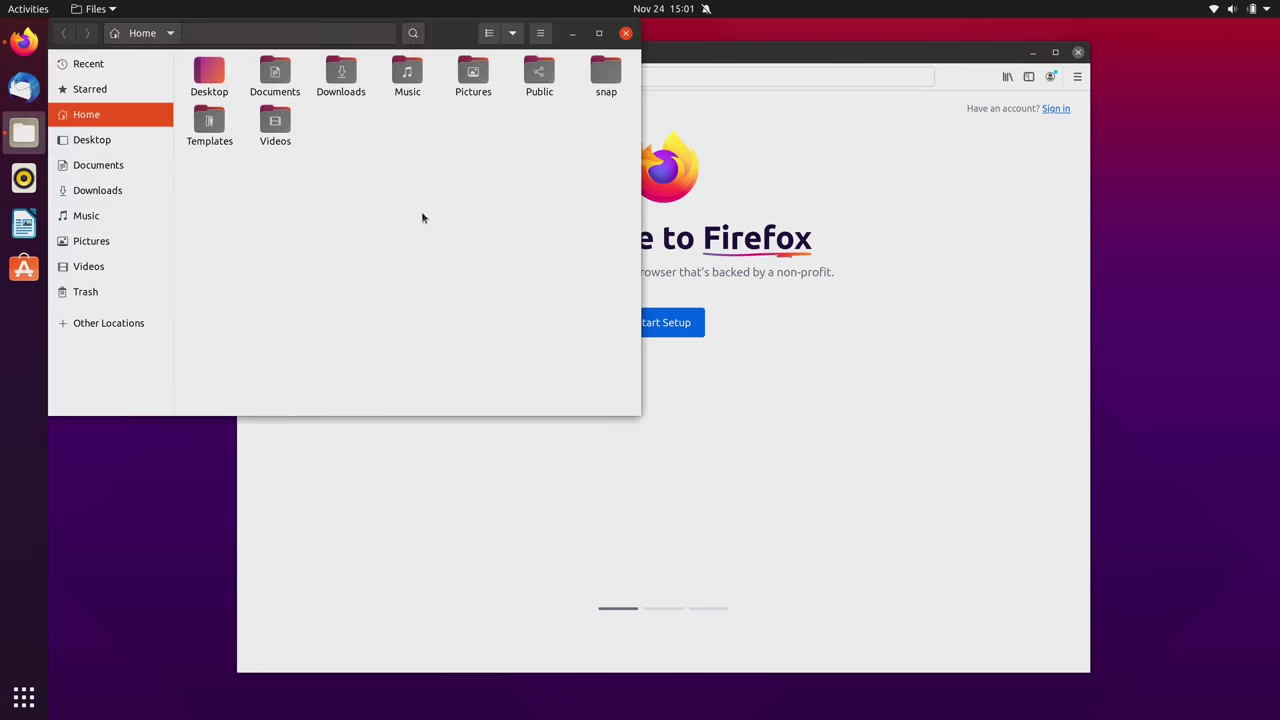
{"action": "left_click_drag", "start_coordinate": [446, 36], "coordinate": [980, 261]}
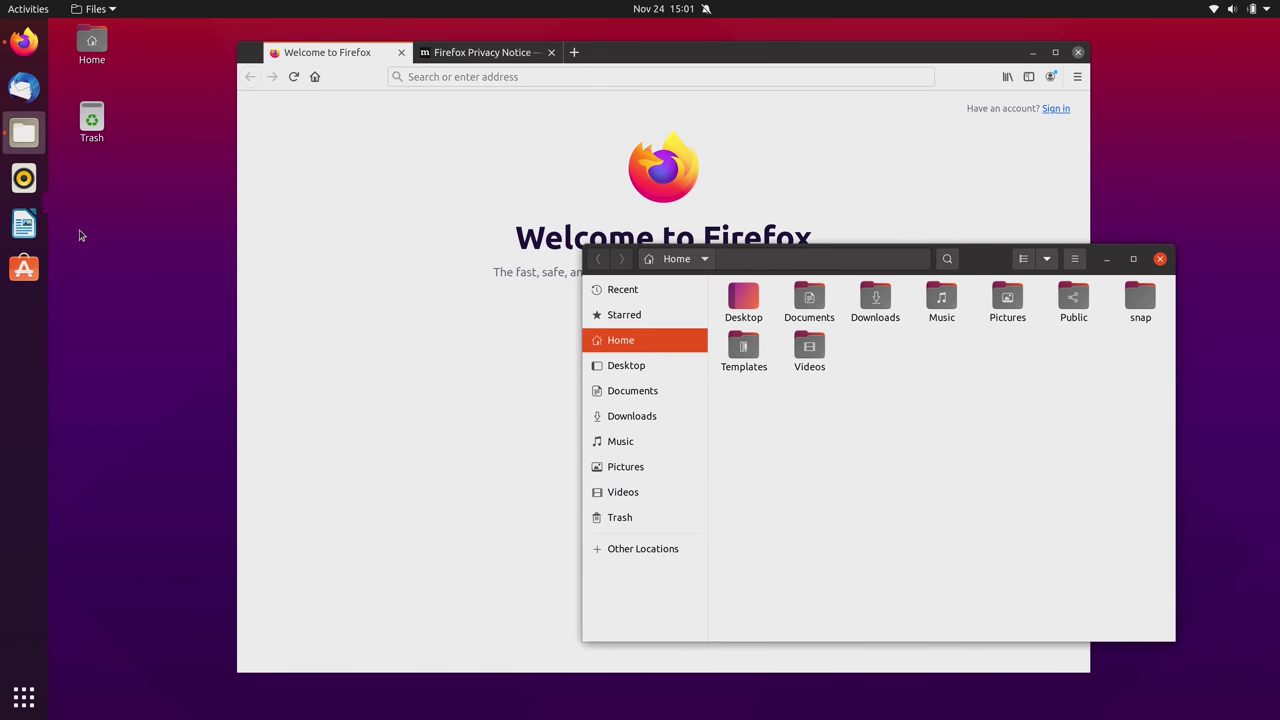
{"action": "left_click", "coordinate": [40, 222]}
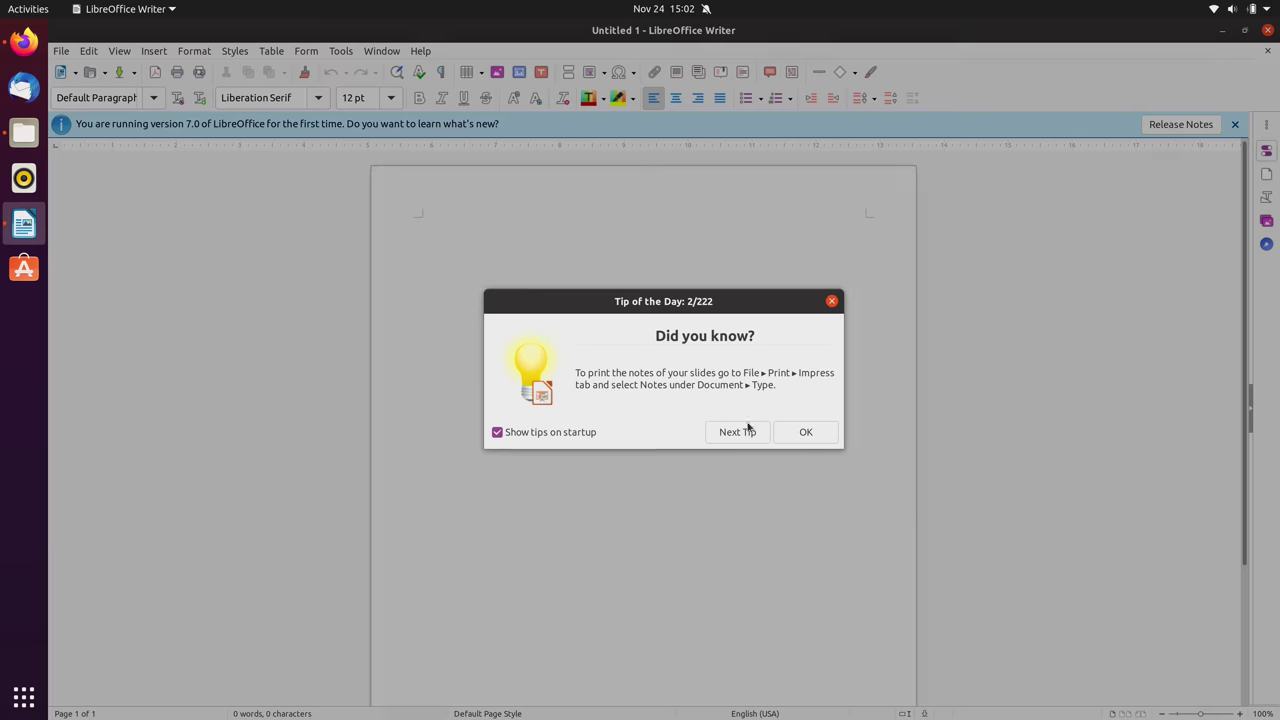
{"action": "left_click", "coordinate": [806, 432]}
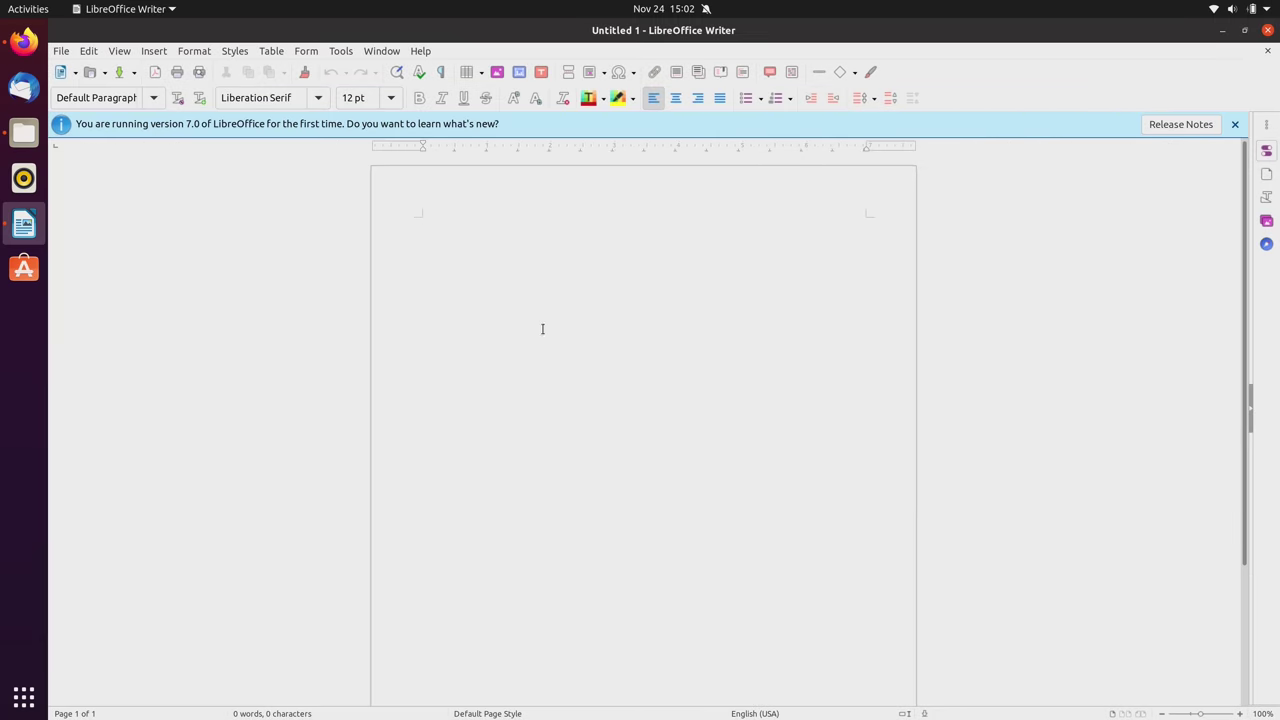
- Minimise Writer, Files and Firefox, then bring back Files and close it
{"action": "left_click", "coordinate": [1221, 33]}
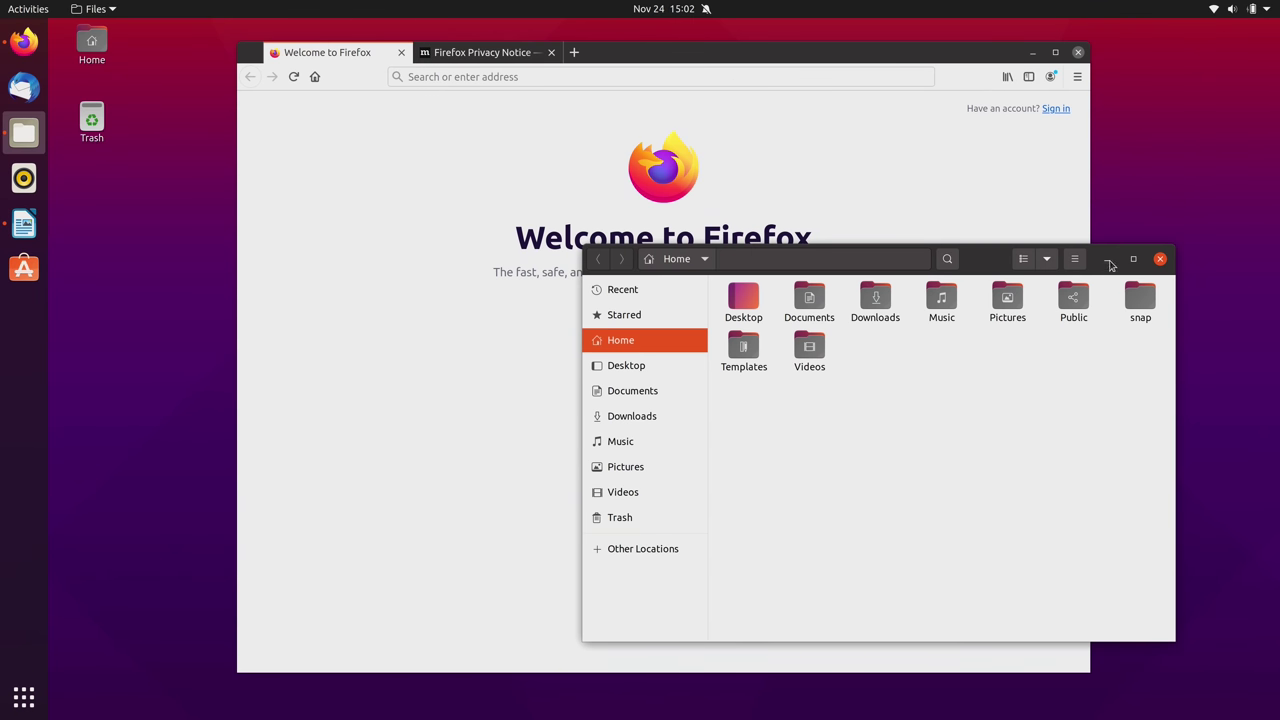
{"action": "left_click", "coordinate": [1109, 262]}
{"action": "left_click", "coordinate": [1032, 52]}
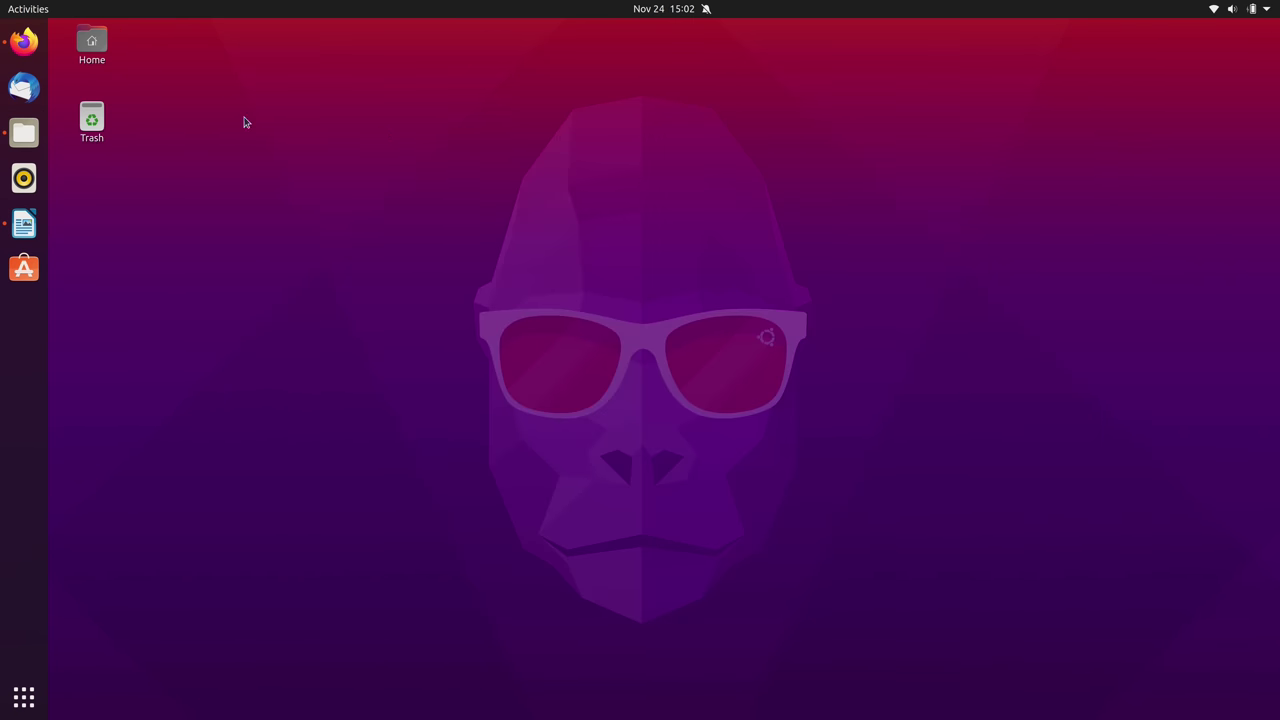
{"action": "key", "text": "Down"}
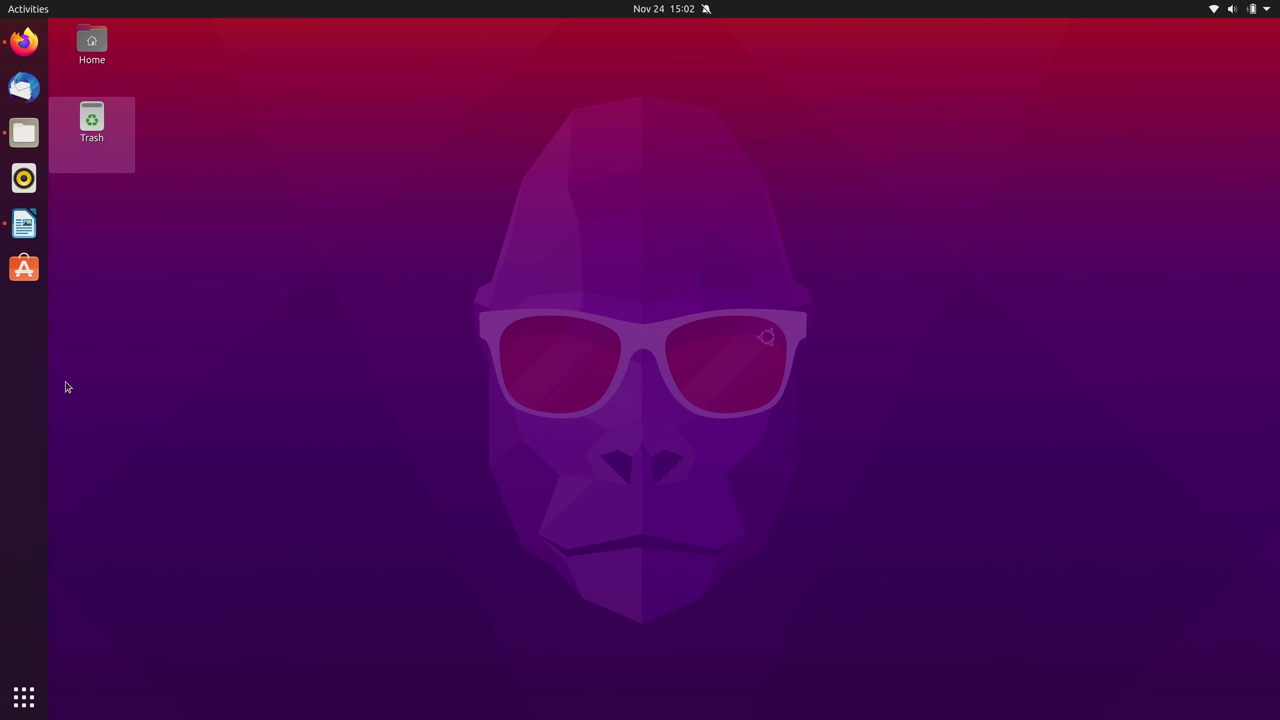
{"action": "left_click", "coordinate": [24, 132]}
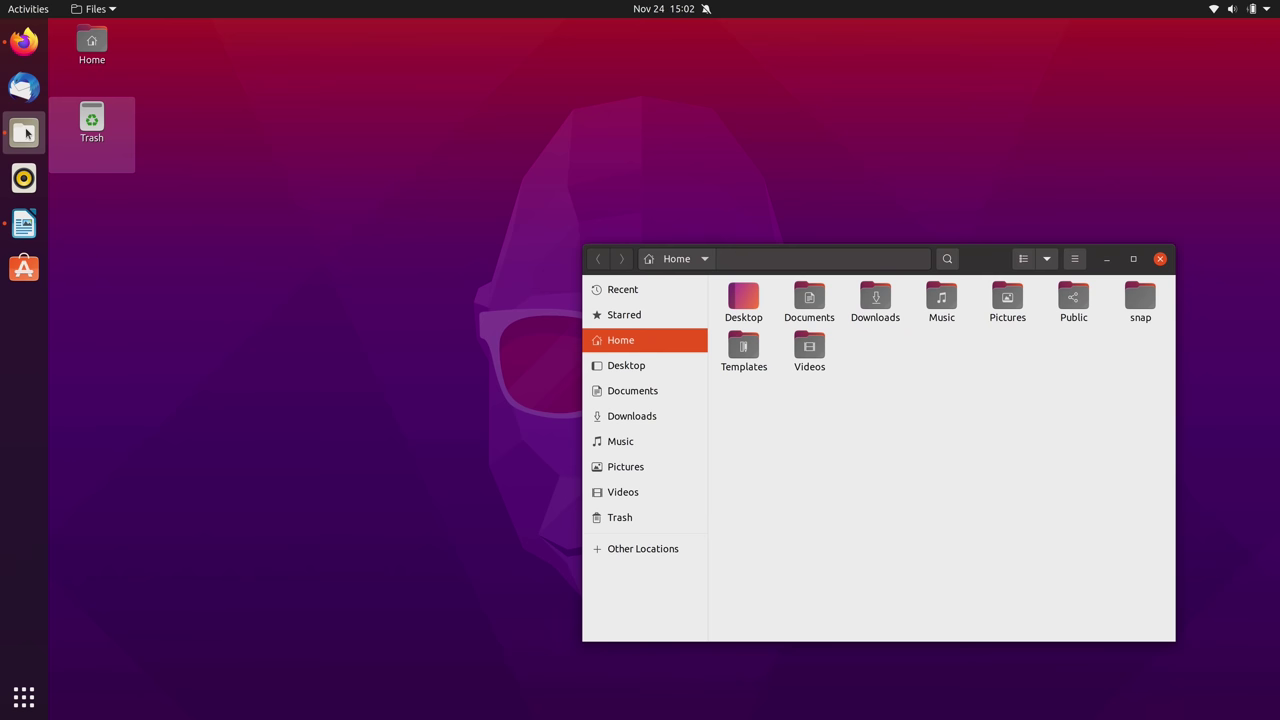
{"action": "left_click", "coordinate": [1160, 259]}
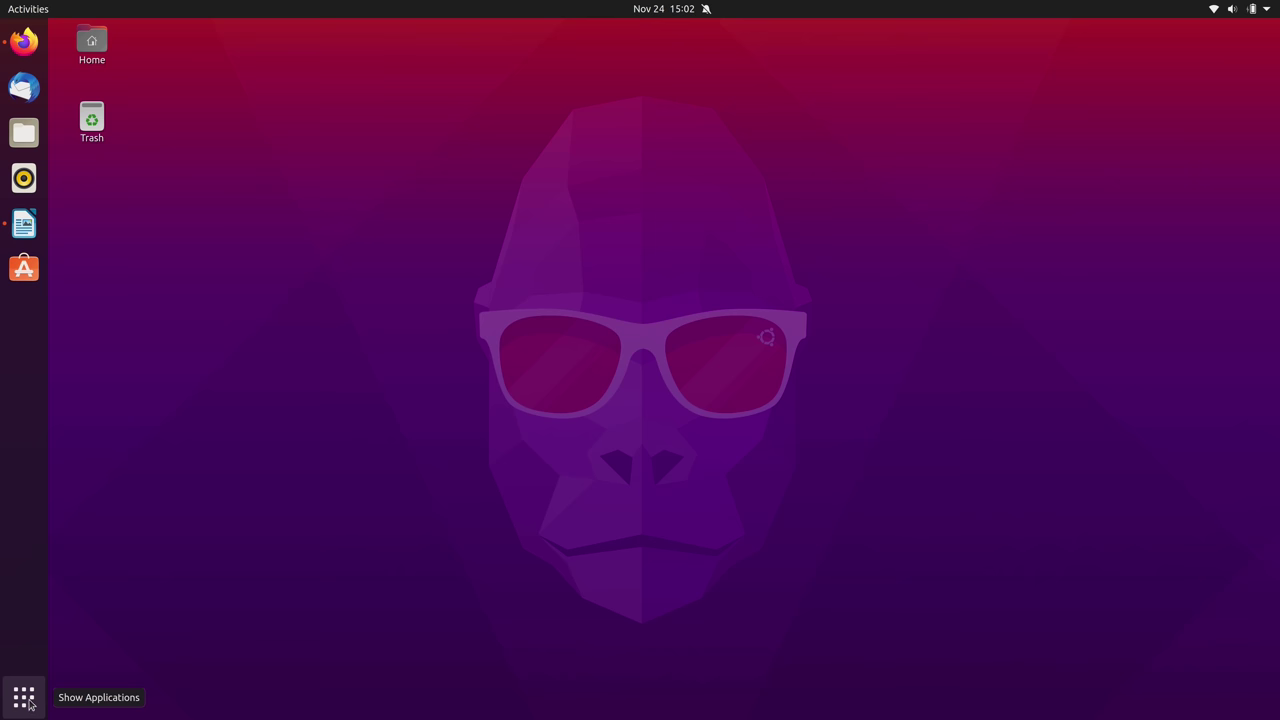
- Launch LibreOffice Writer and Calc from the application grid, then close the Untitled 2 spreadsheet
{"action": "left_click", "coordinate": [24, 697]}
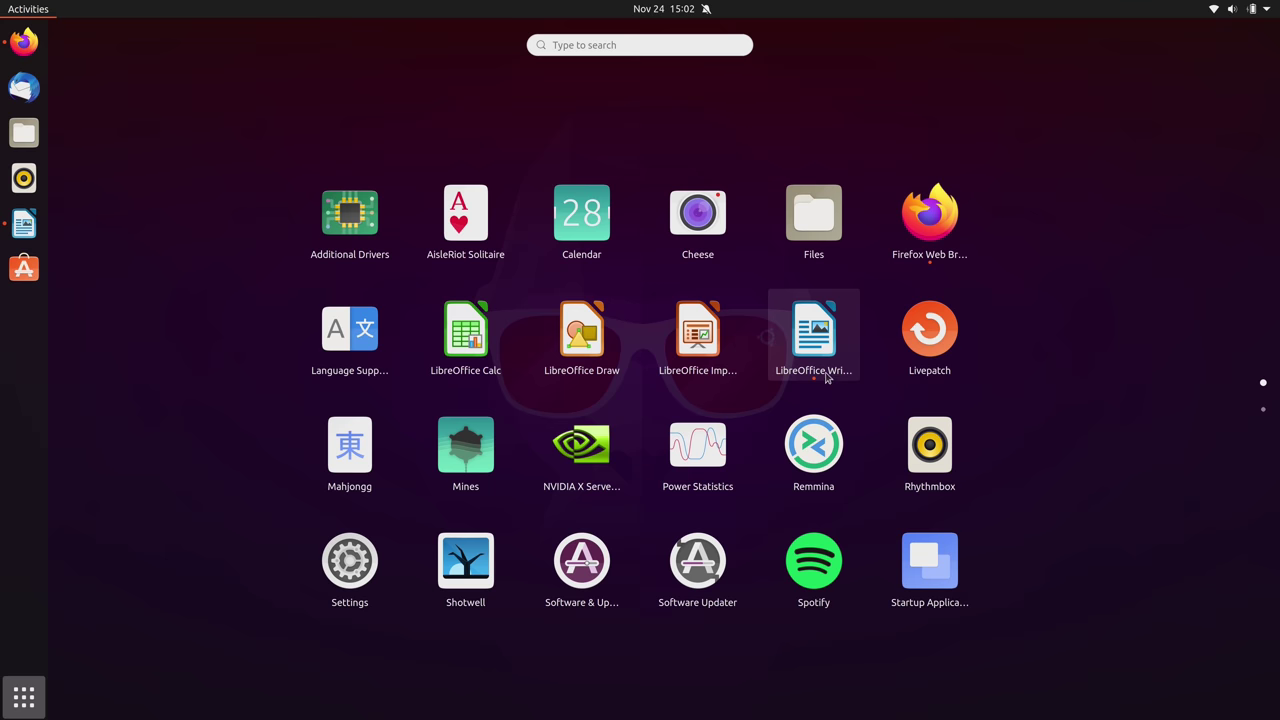
{"action": "left_click", "coordinate": [814, 335]}
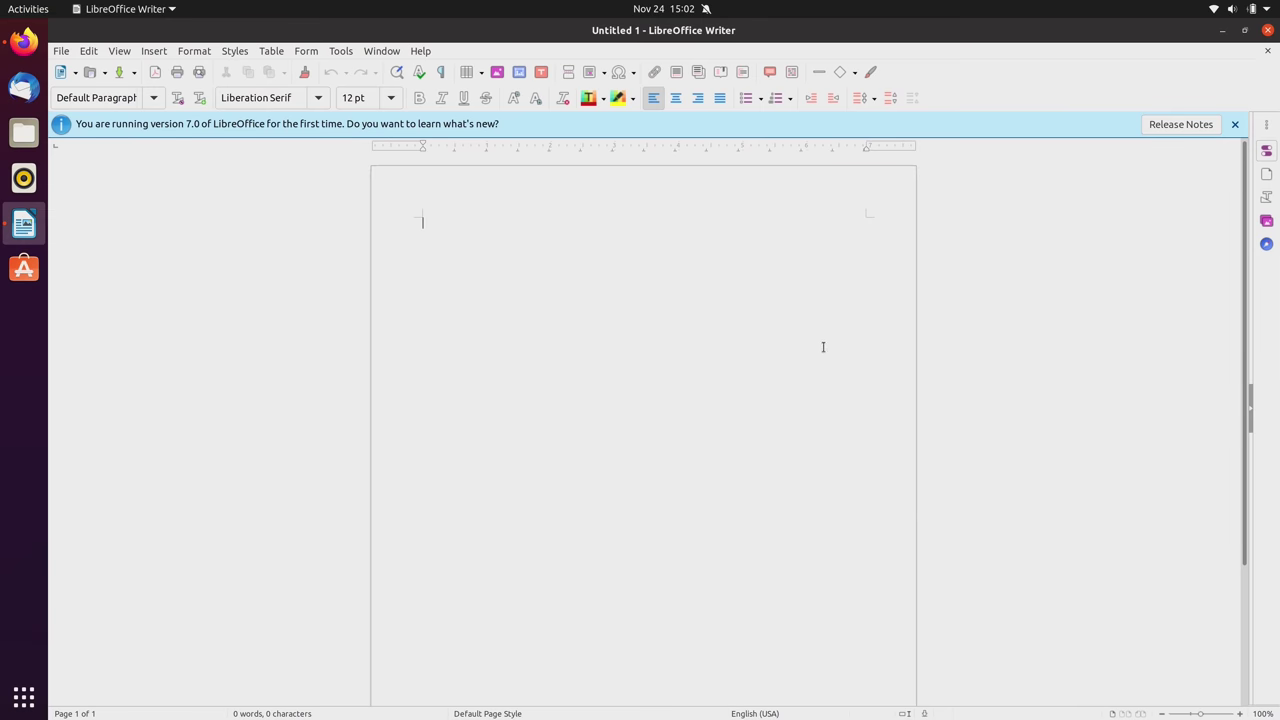
{"action": "left_click", "coordinate": [22, 692]}
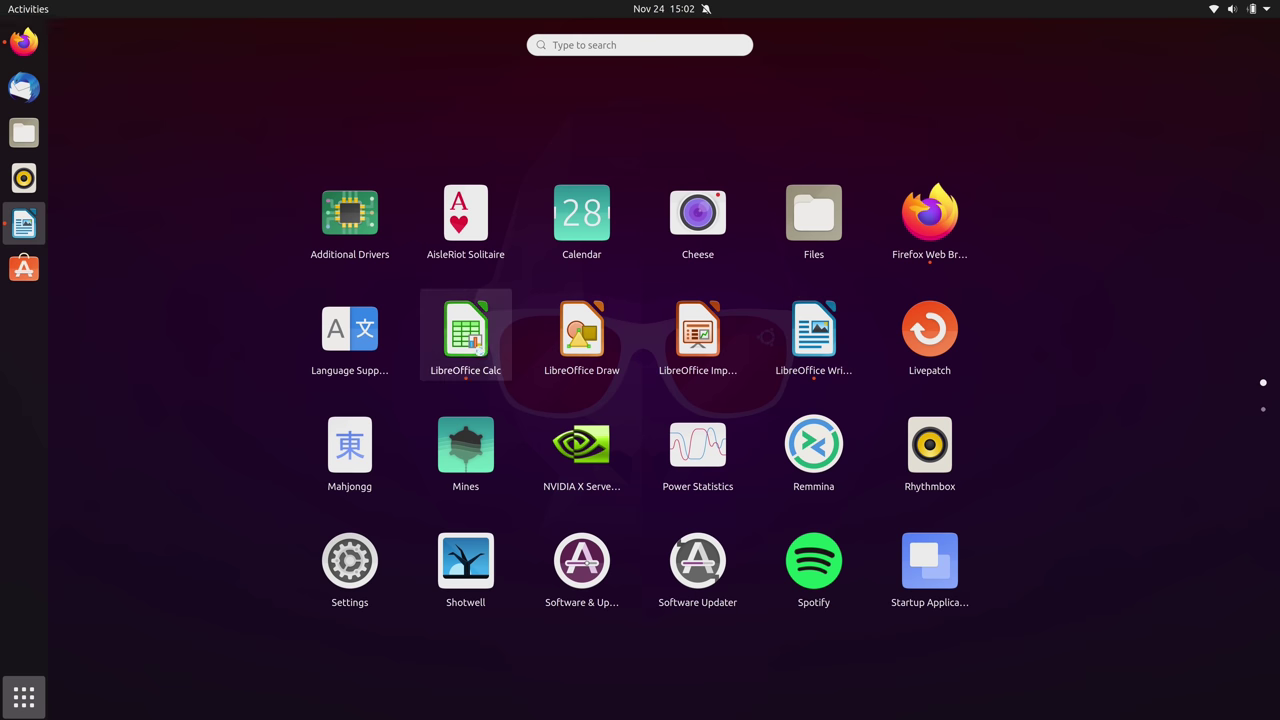
{"action": "left_click", "coordinate": [479, 351]}
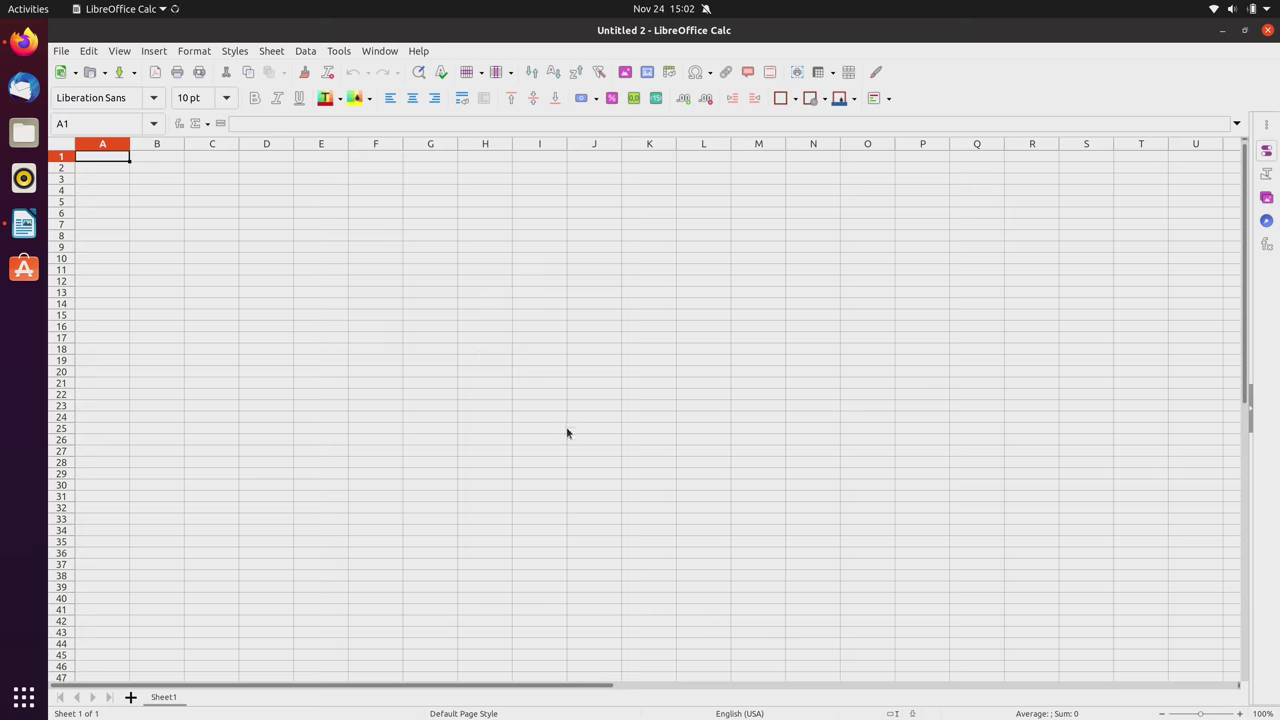
{"action": "left_click", "coordinate": [1267, 30]}
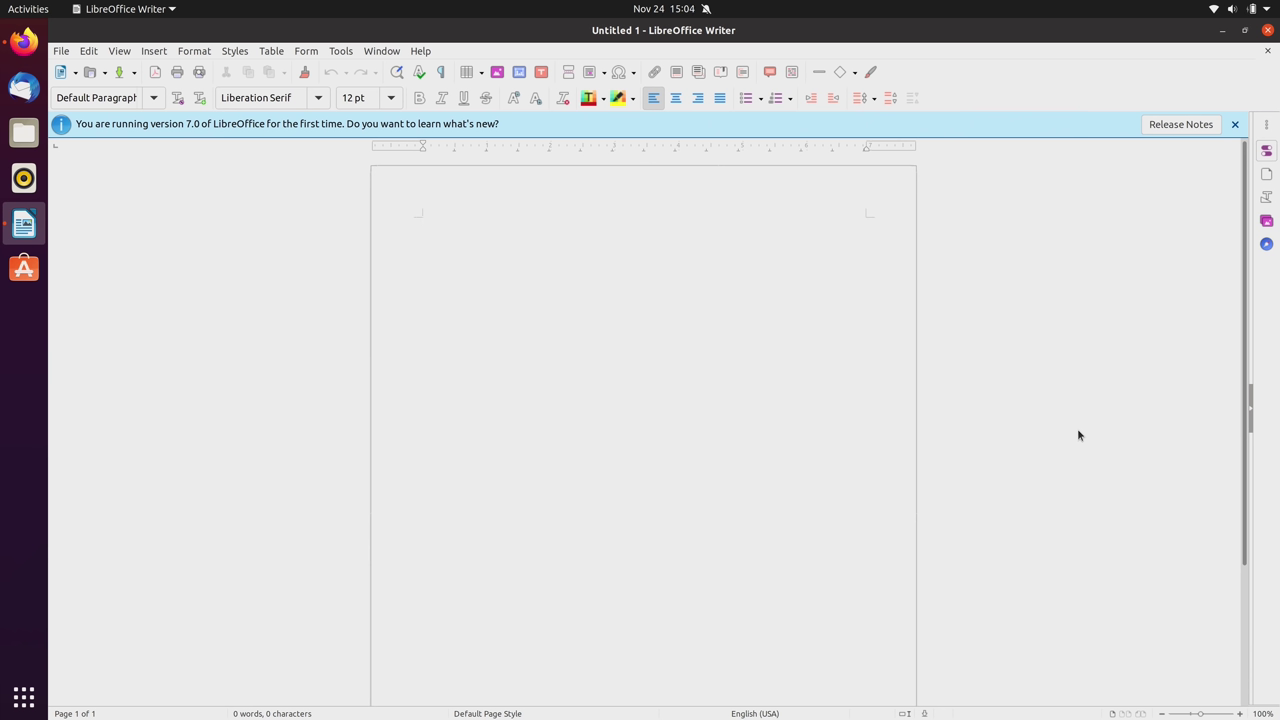
- Close Writer and launch AisleRiot Solitaire and Remmina from the application grid
{"action": "left_click", "coordinate": [1268, 30]}
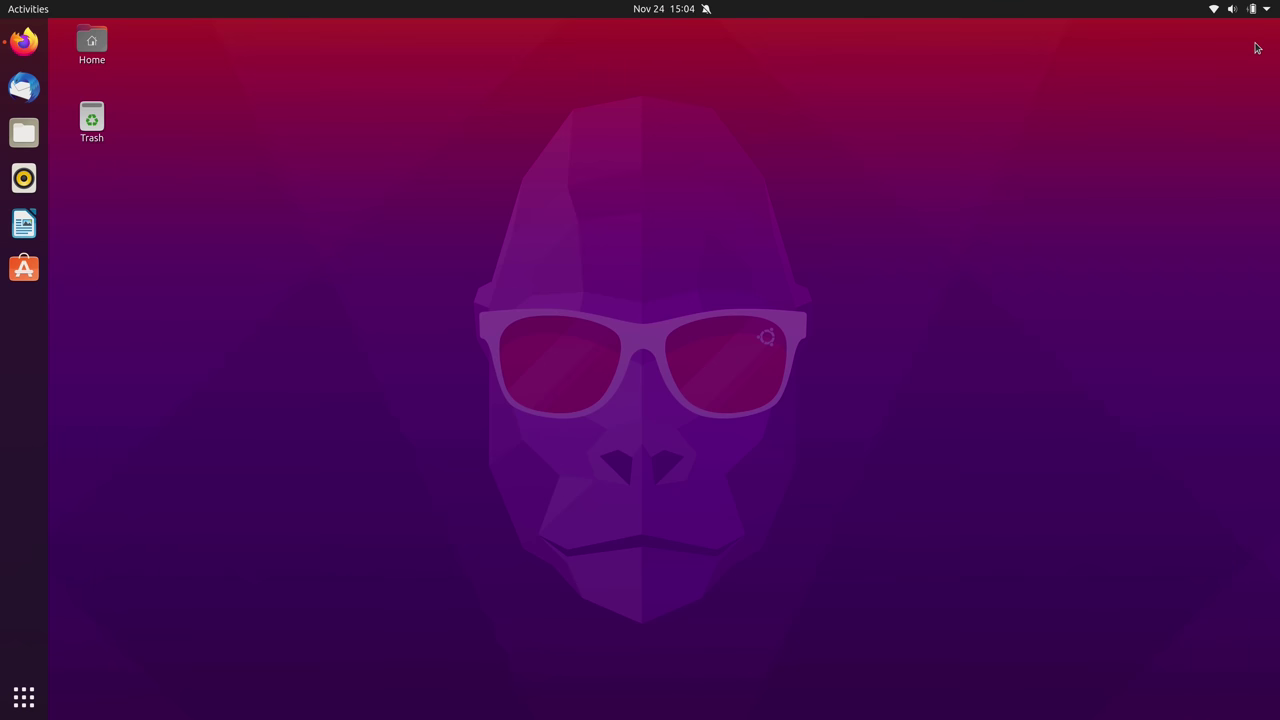
{"action": "left_click", "coordinate": [24, 697]}
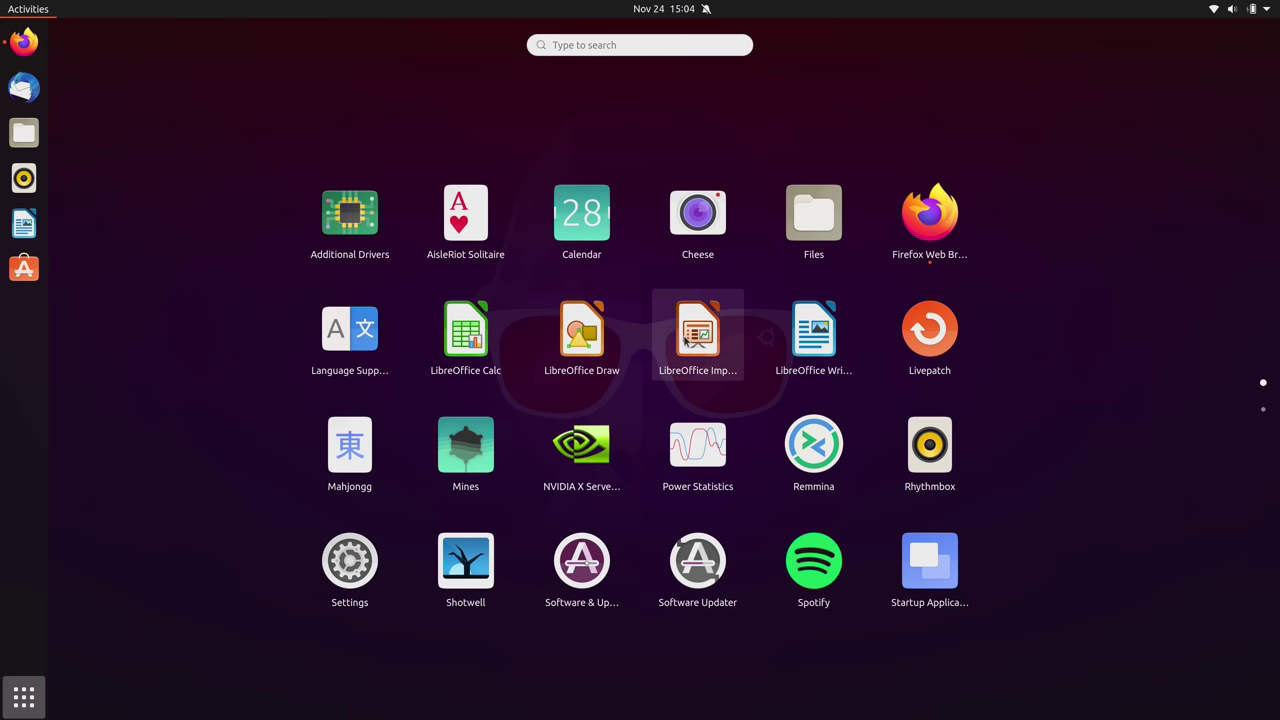
{"action": "left_click", "coordinate": [472, 230]}
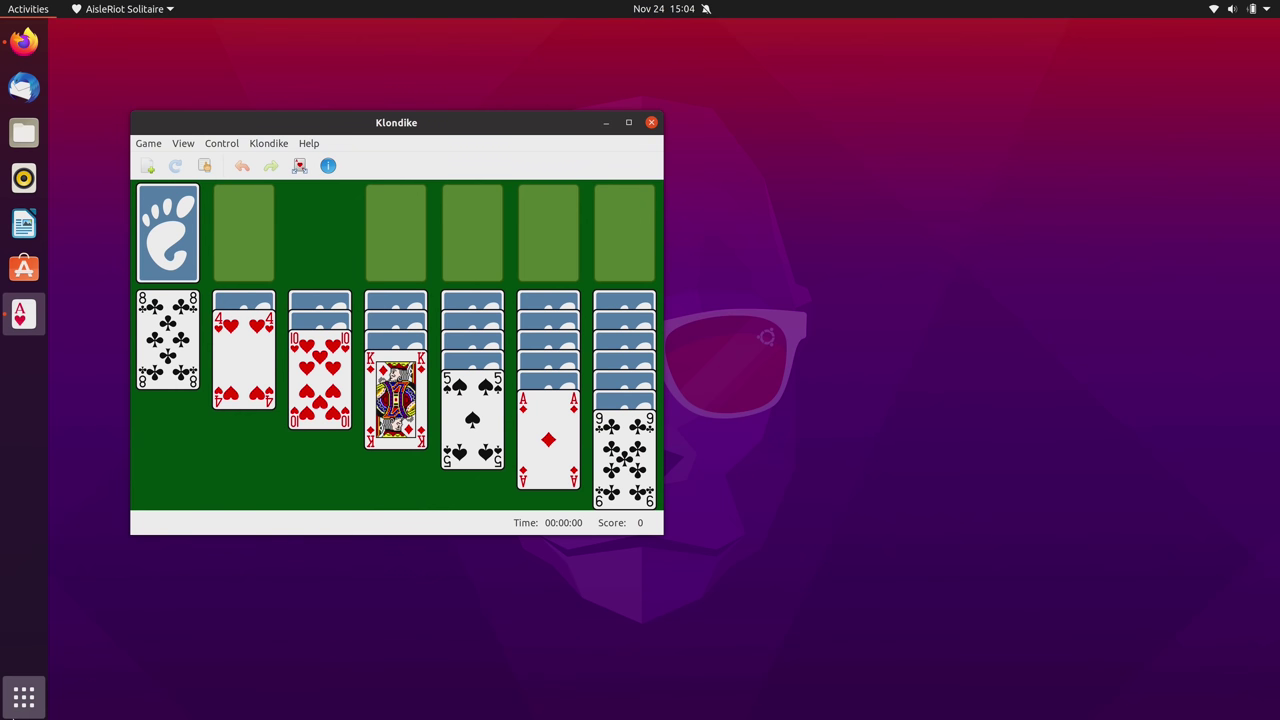
{"action": "left_click", "coordinate": [37, 708]}
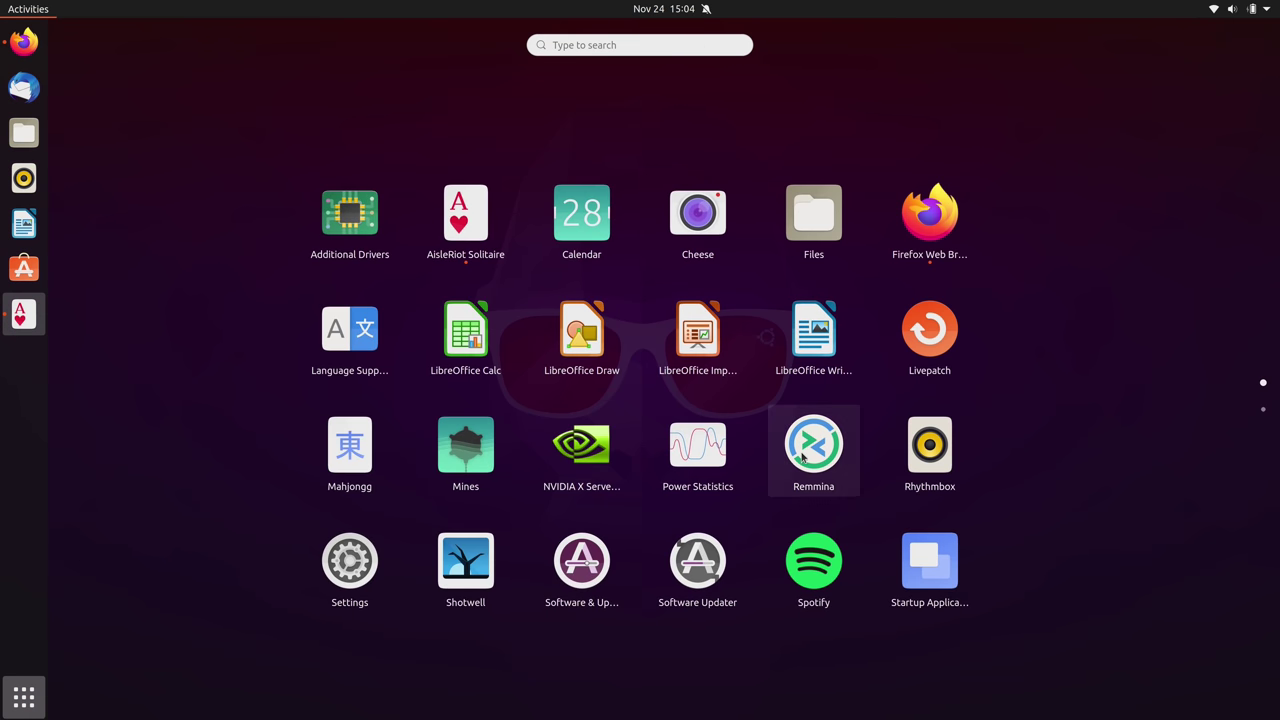
{"action": "left_click", "coordinate": [810, 455]}
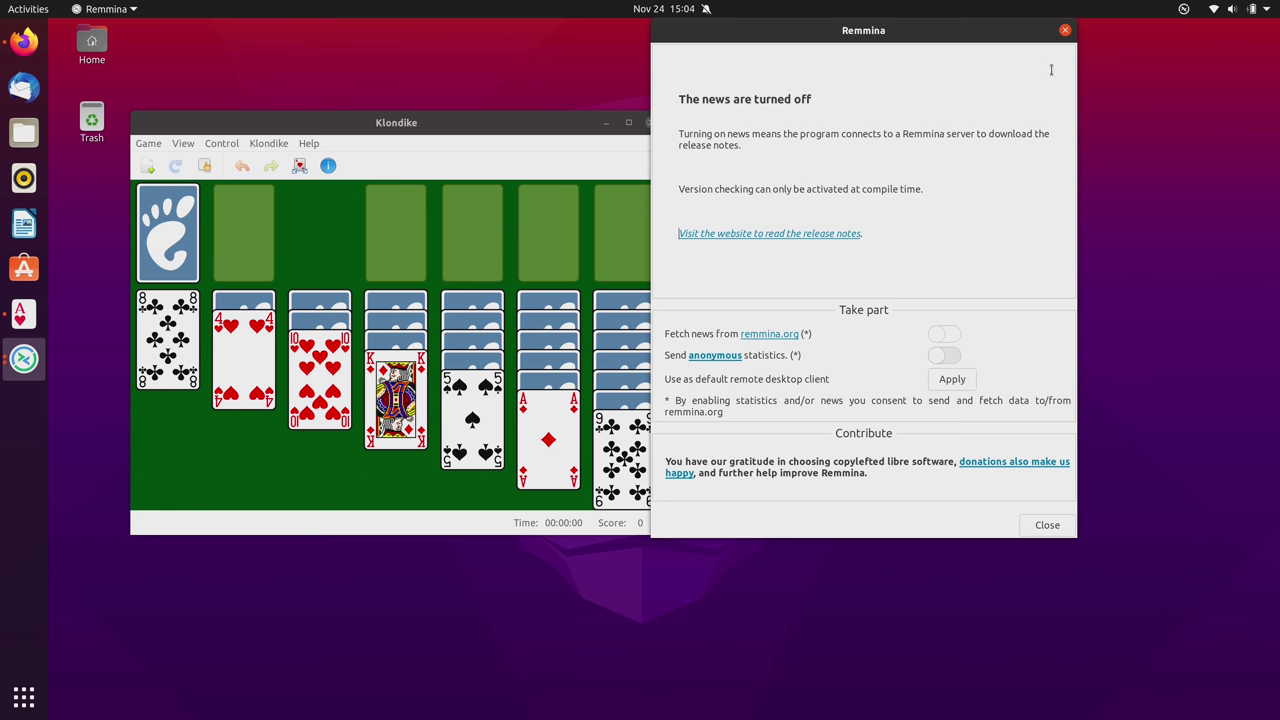
- Dismiss Remmina's news notice, close Klondike and Remmina, and show the application grid
{"action": "left_click", "coordinate": [1065, 30]}
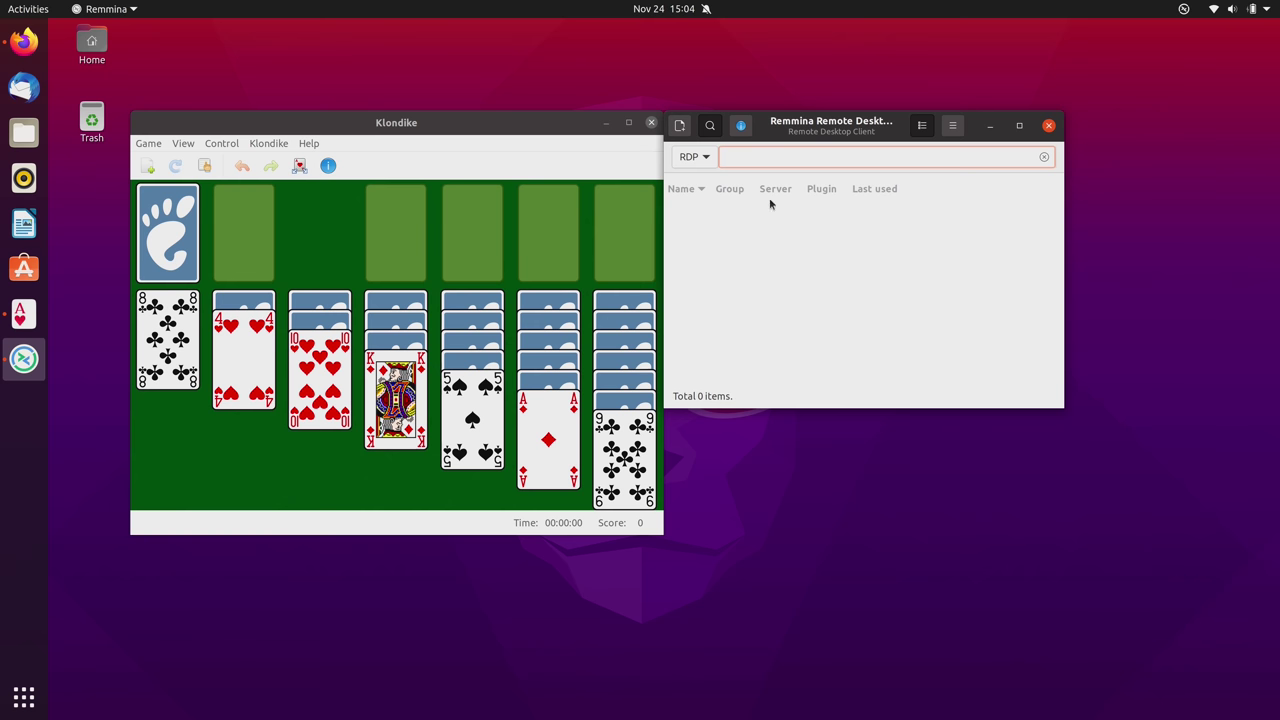
{"action": "left_click", "coordinate": [651, 122]}
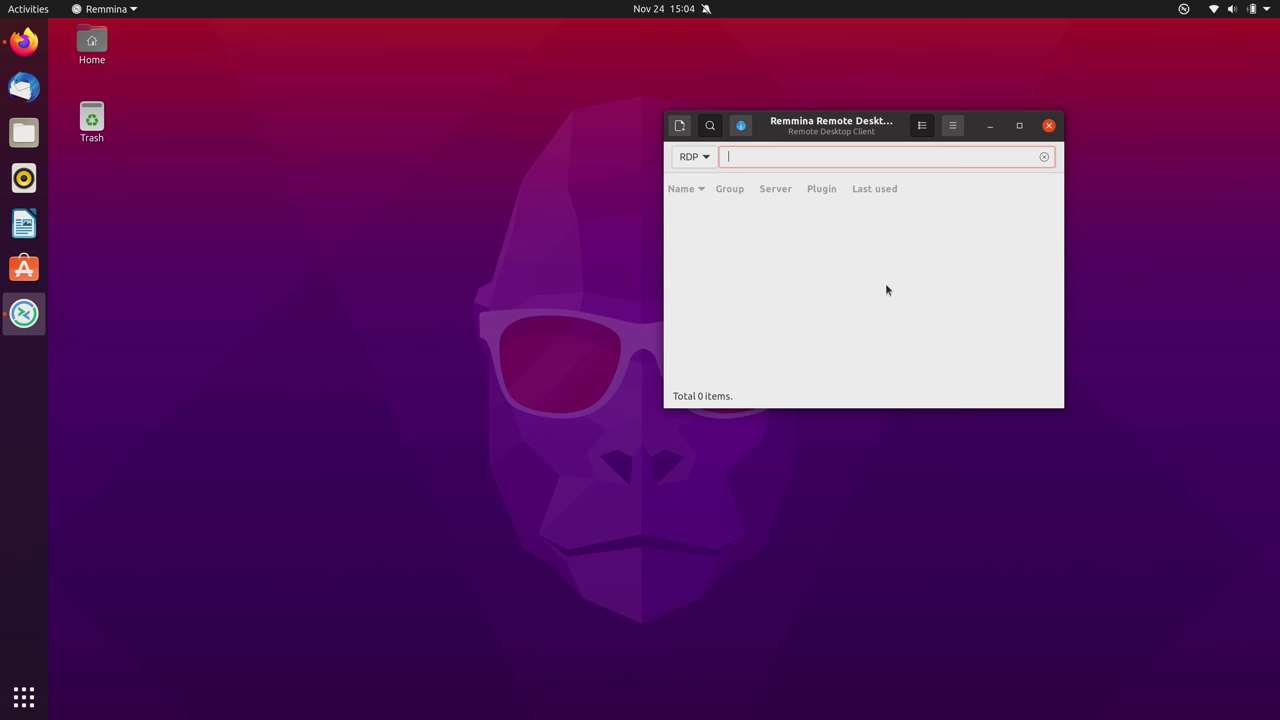
{"action": "left_click", "coordinate": [1048, 125]}
{"action": "left_click", "coordinate": [24, 697]}
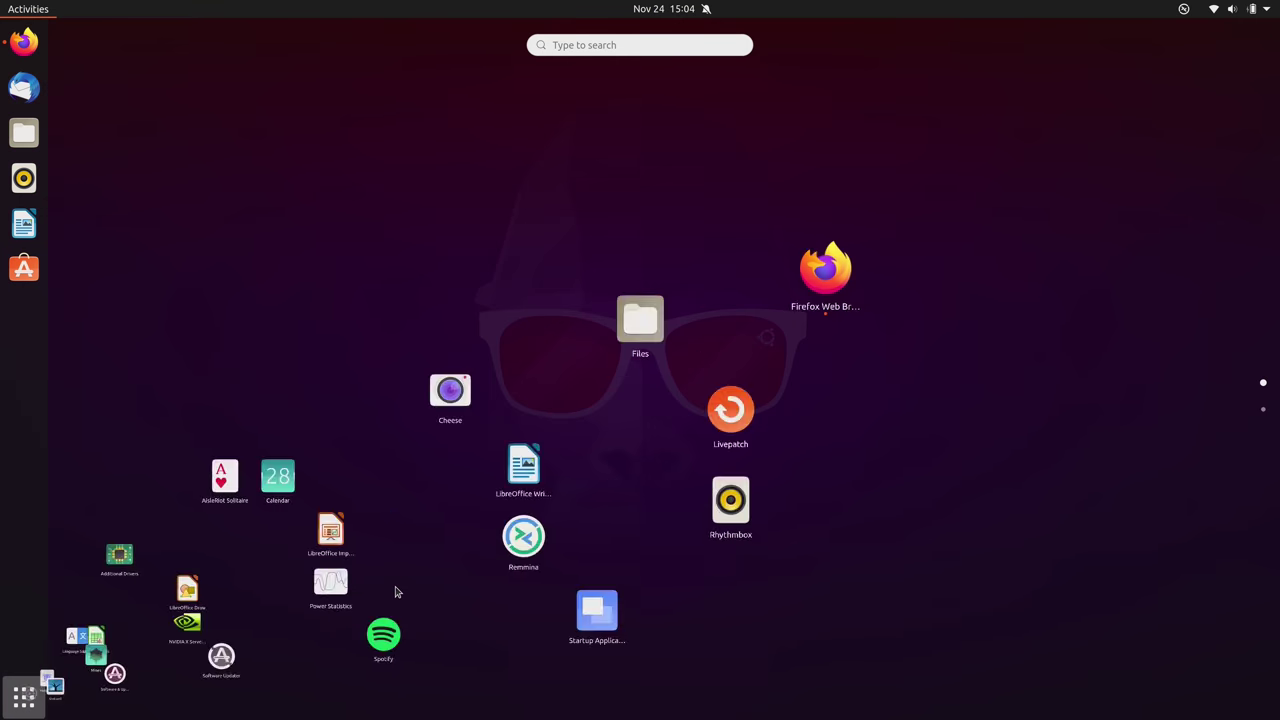
- Launch Rhythmbox and check in Files that the Music folder is empty
{"action": "left_click", "coordinate": [940, 445]}
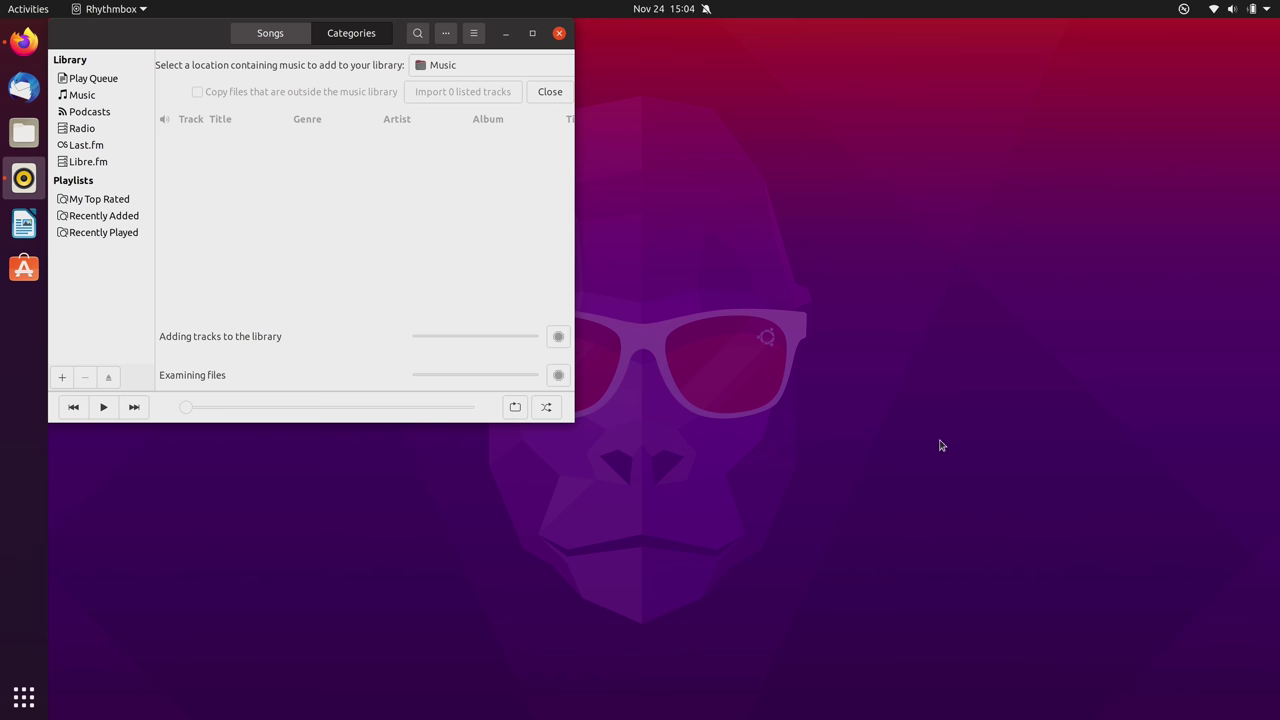
{"action": "left_click_drag", "start_coordinate": [195, 47], "coordinate": [602, 141]}
{"action": "left_click", "coordinate": [24, 132]}
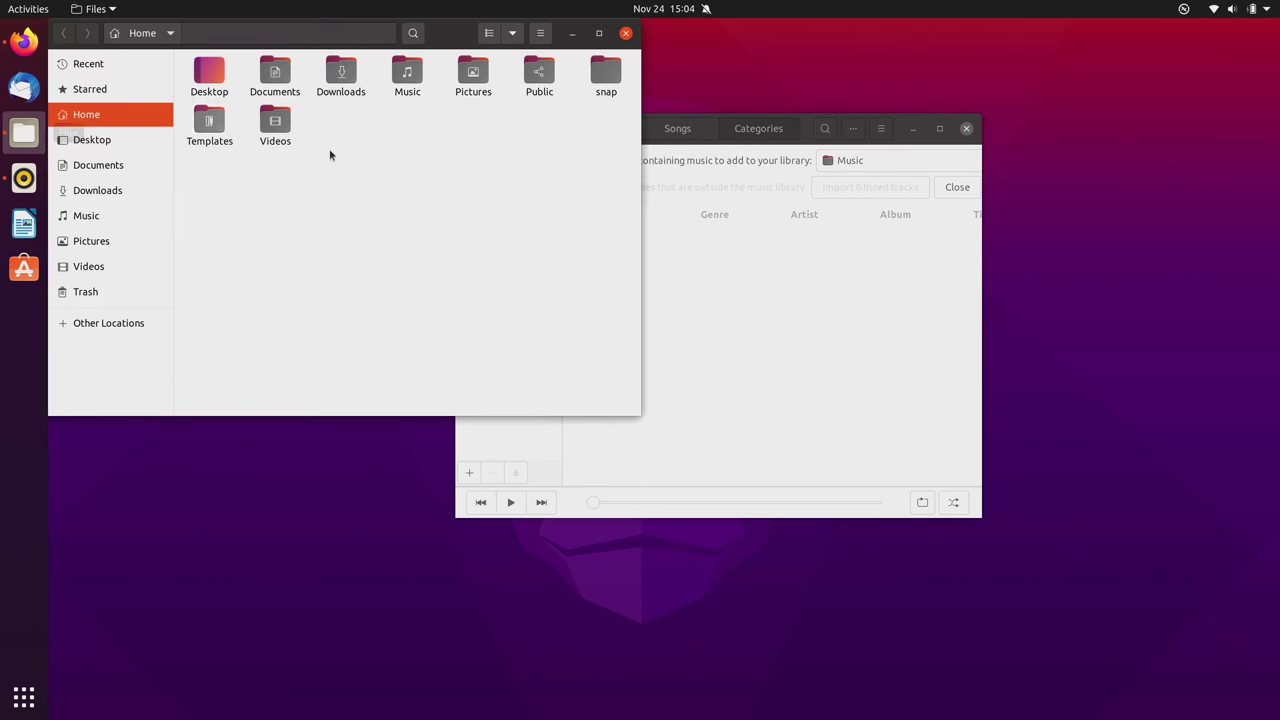
{"action": "double_click", "coordinate": [407, 72]}
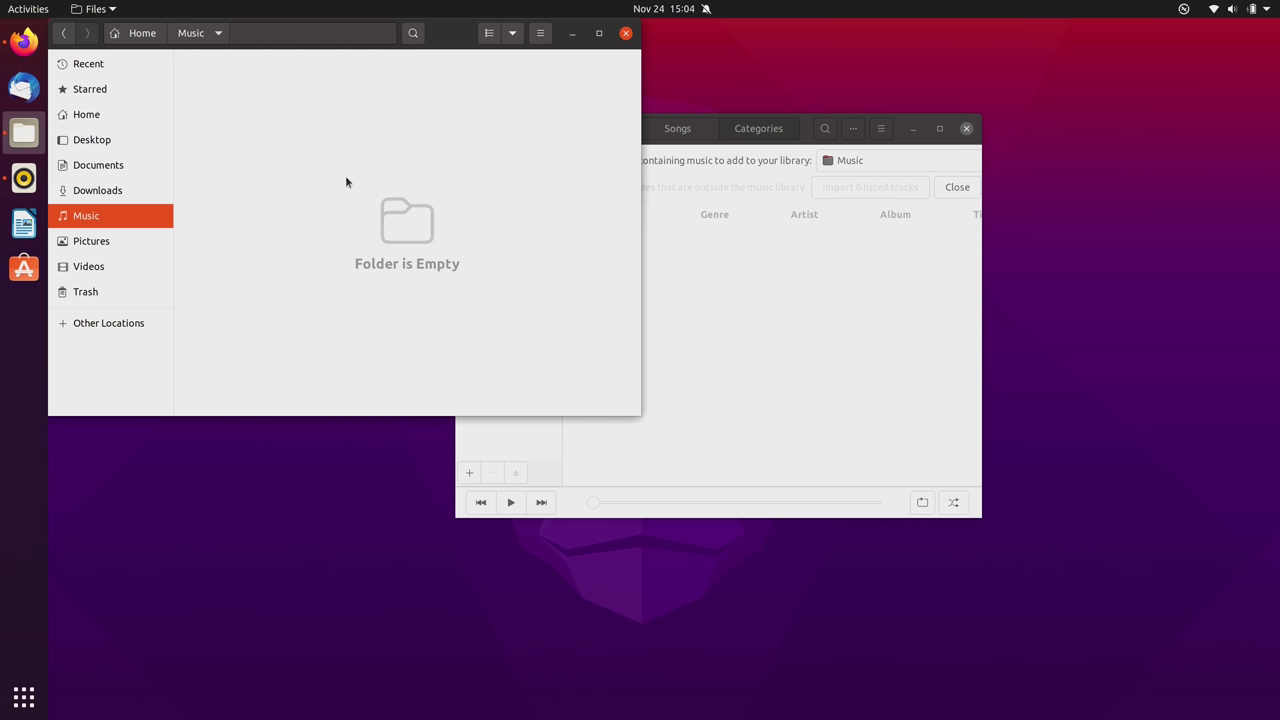
{"action": "left_click", "coordinate": [739, 223]}
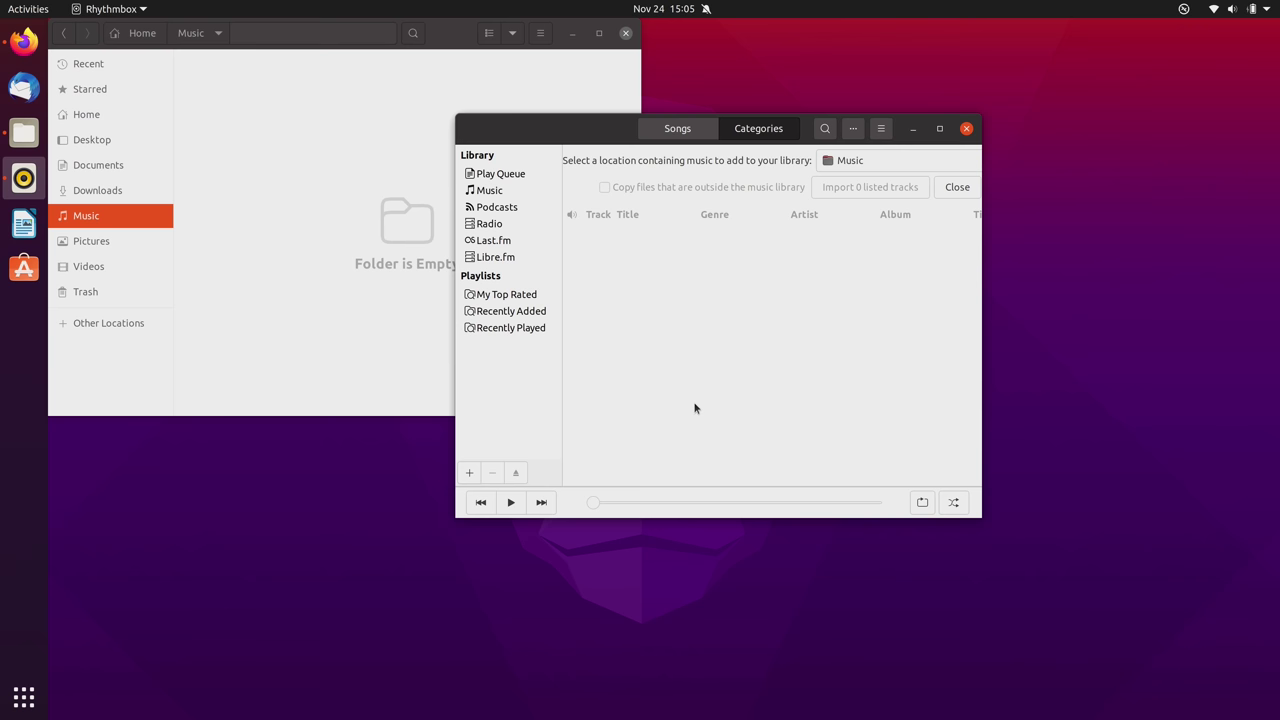
- Close the Files and Rhythmbox windows and bring up the application grid
{"action": "left_click", "coordinate": [626, 37]}
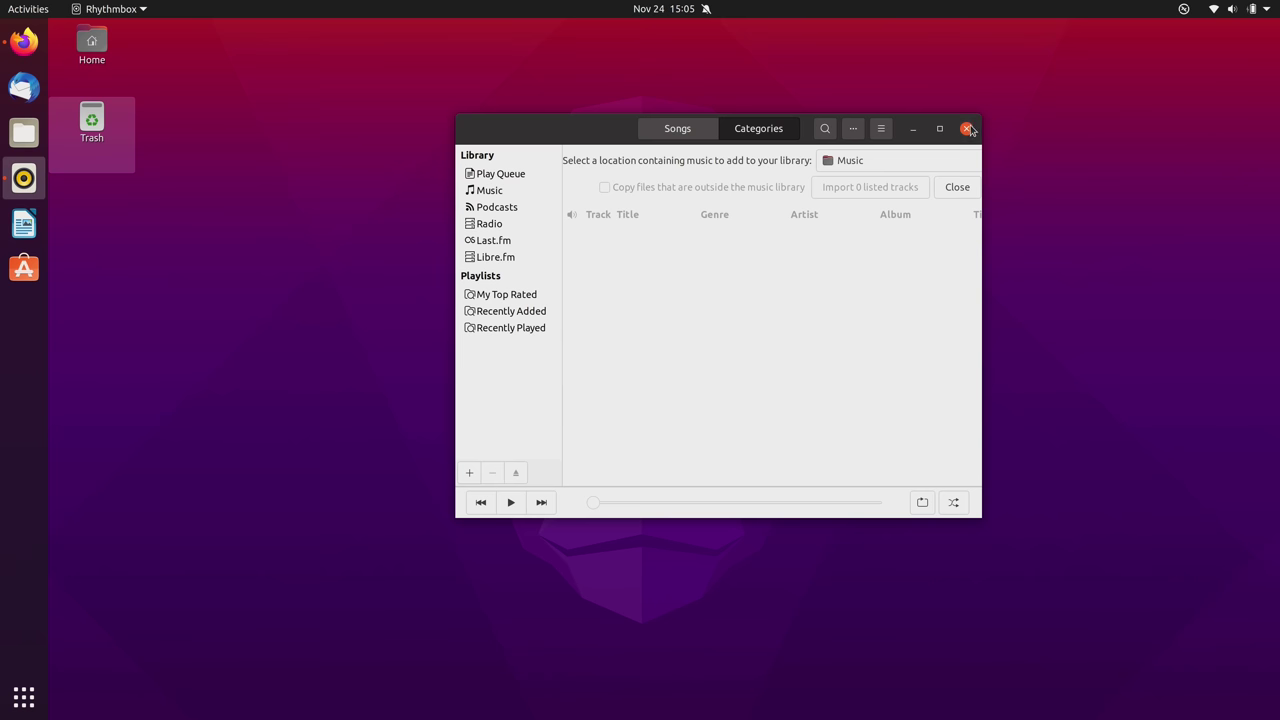
{"action": "left_click", "coordinate": [967, 129]}
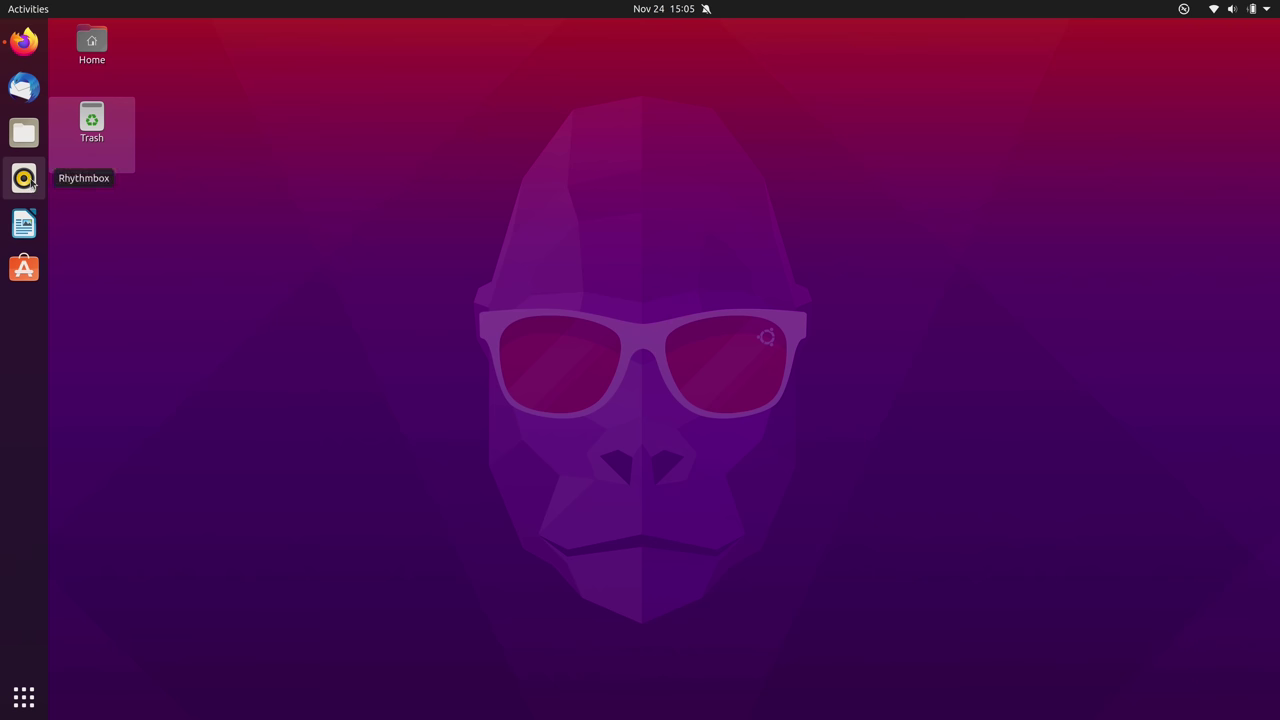
{"action": "left_click", "coordinate": [24, 697]}
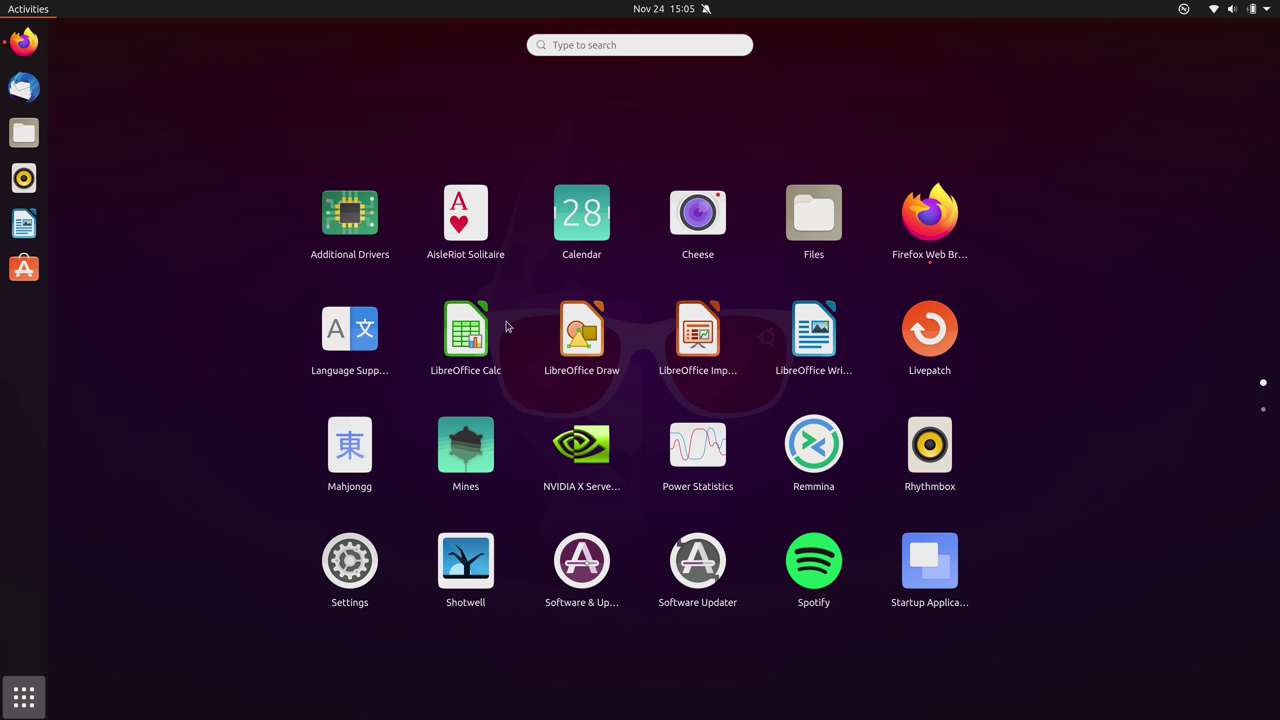
- Pin AisleRiot Solitaire to the dock as a favourite, then scroll to the grid's next page
{"action": "right_click", "coordinate": [475, 217]}
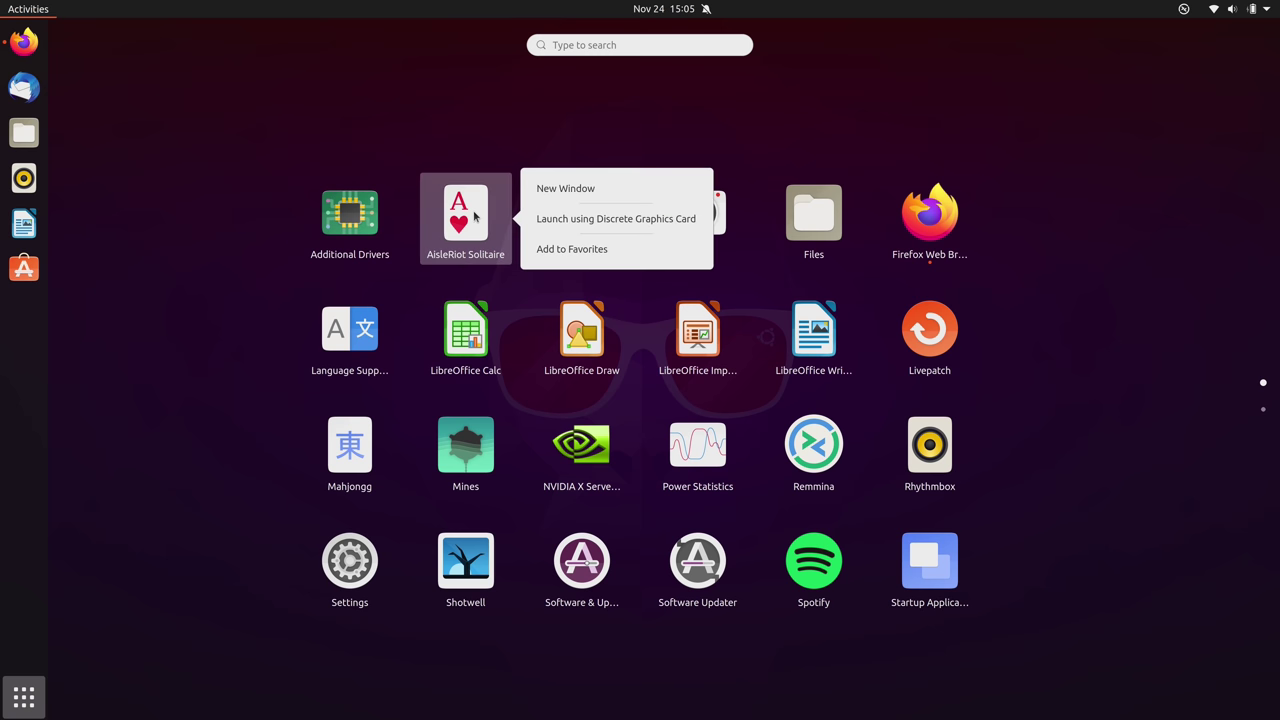
{"action": "left_click", "coordinate": [624, 247]}
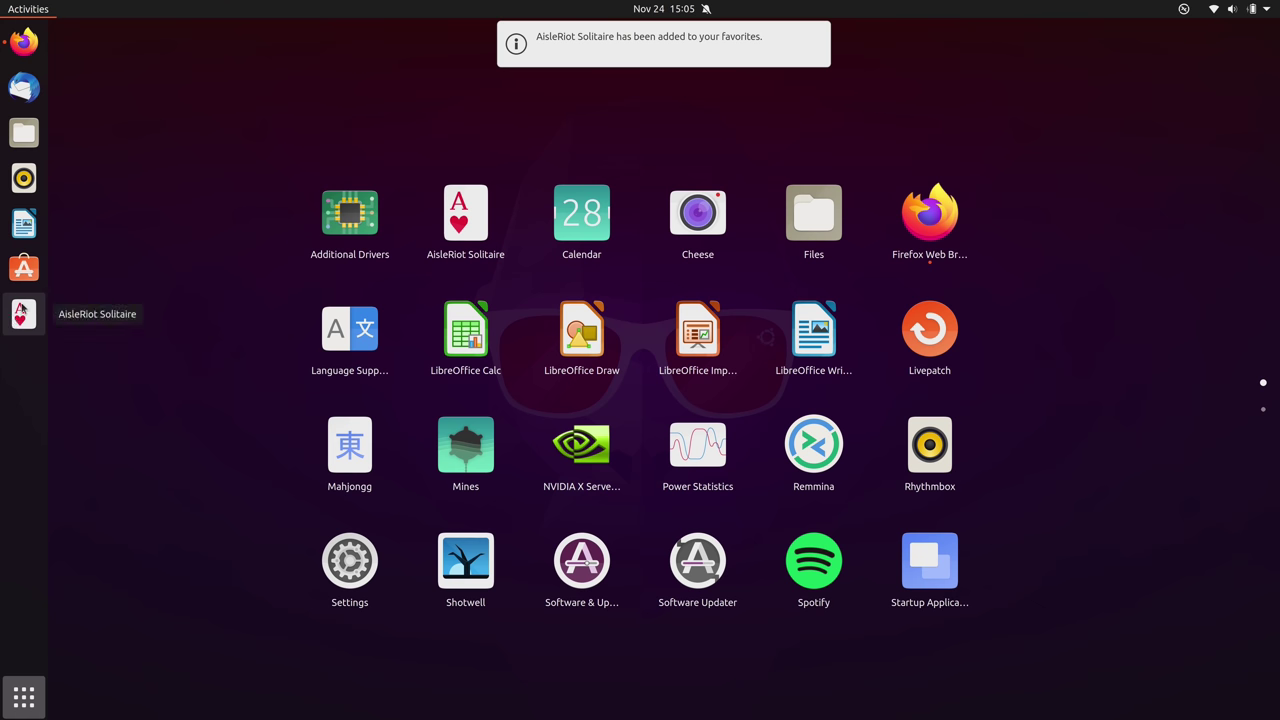
{"action": "scroll", "coordinate": [553, 390], "scroll_direction": "down", "scroll_amount": 1}
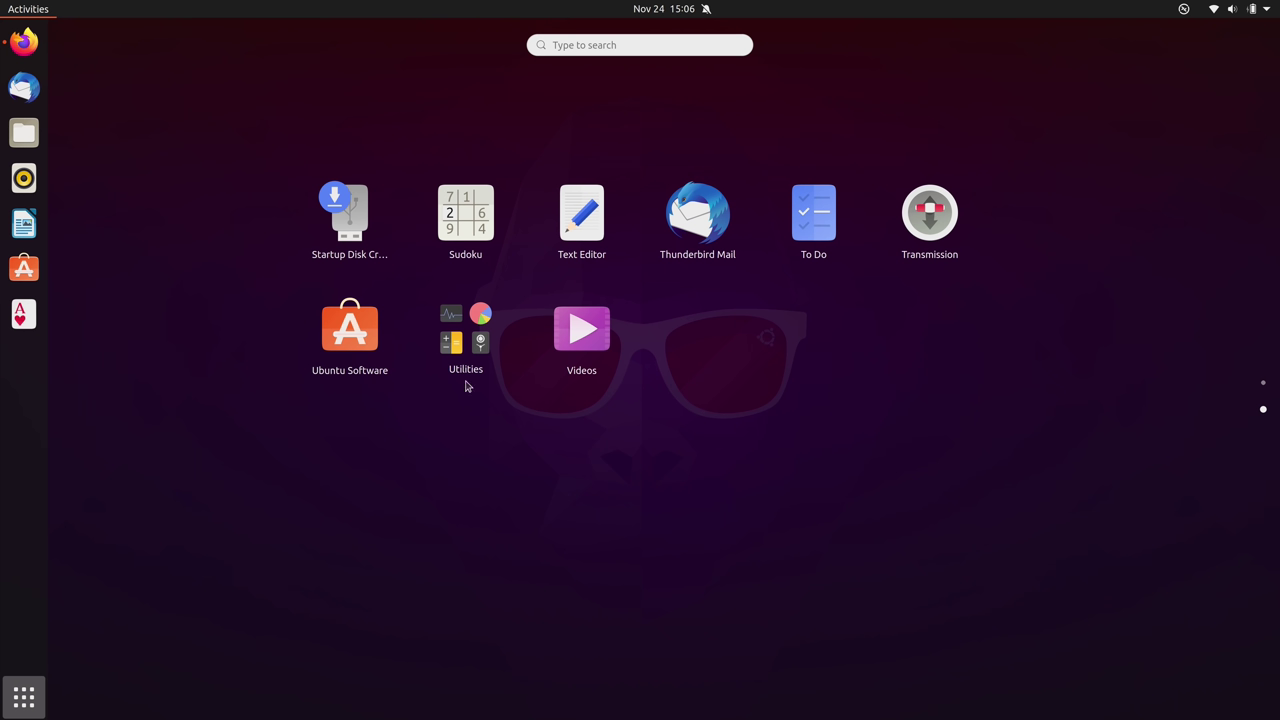
- Launch System Monitor from Utilities and view its Resources and File Systems tabs
{"action": "left_click", "coordinate": [455, 350]}
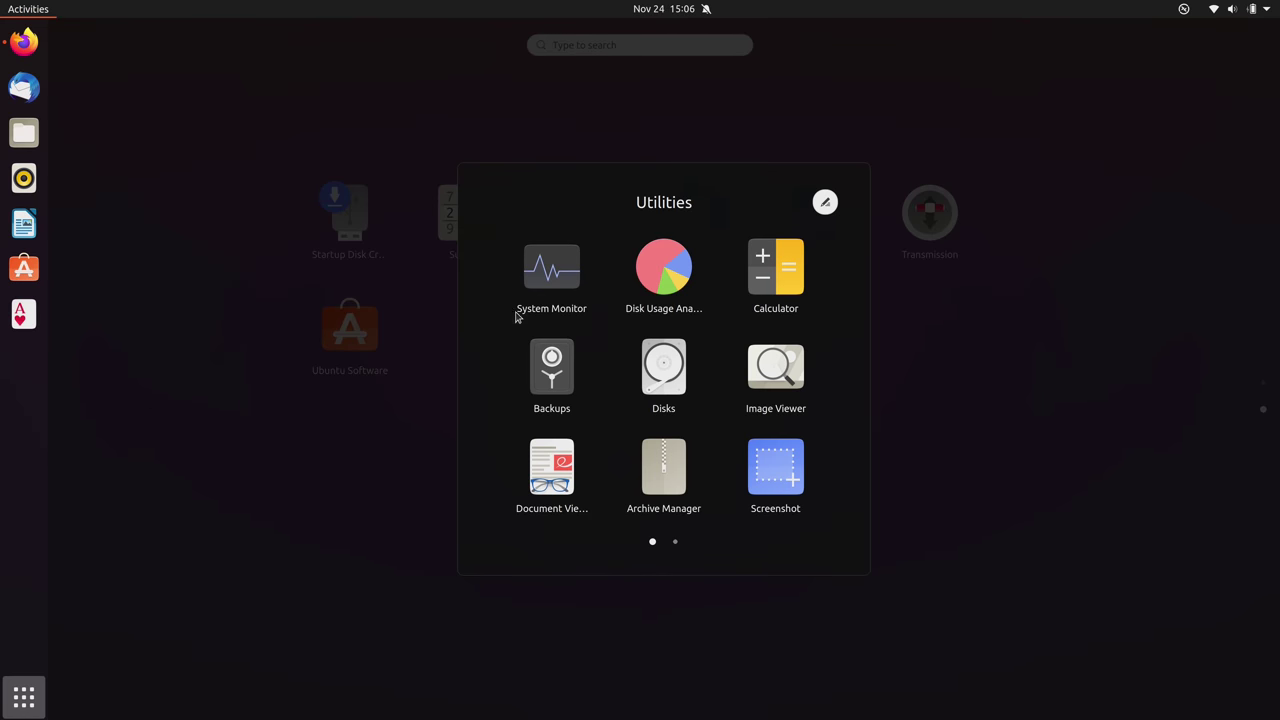
{"action": "left_click", "coordinate": [551, 274]}
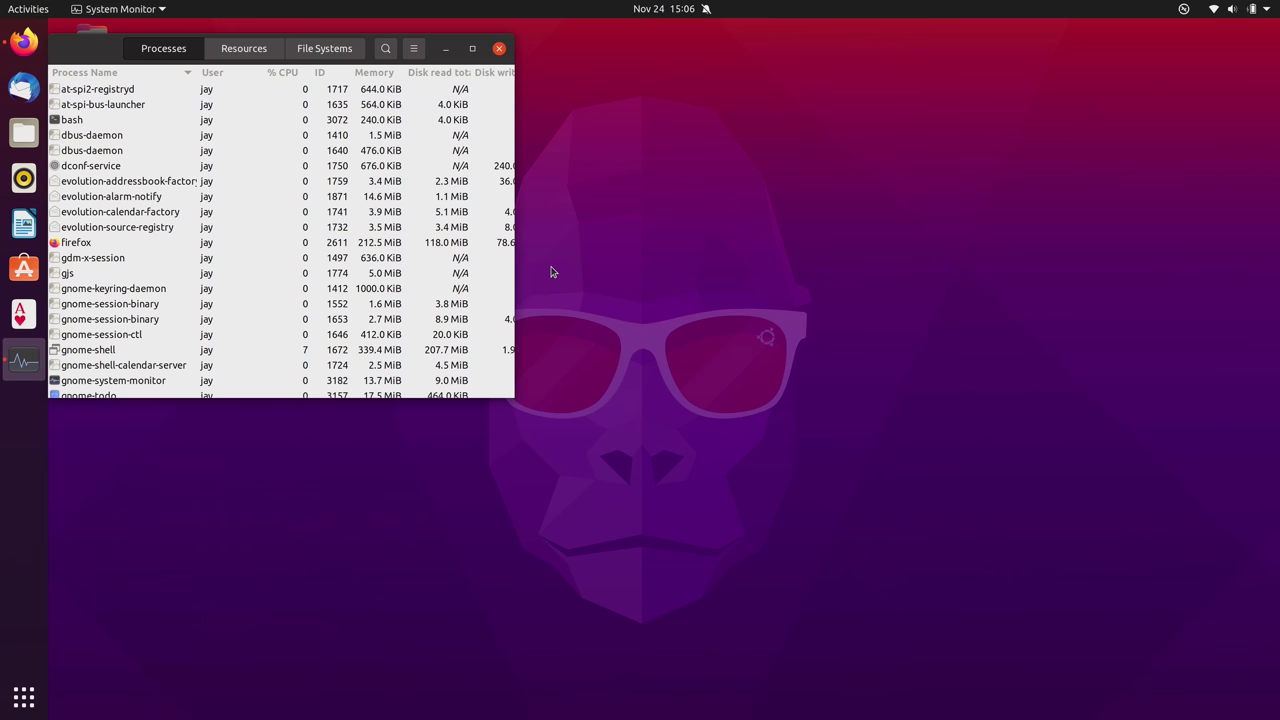
{"action": "left_click_drag", "start_coordinate": [74, 41], "coordinate": [451, 200]}
{"action": "left_click", "coordinate": [621, 202]}
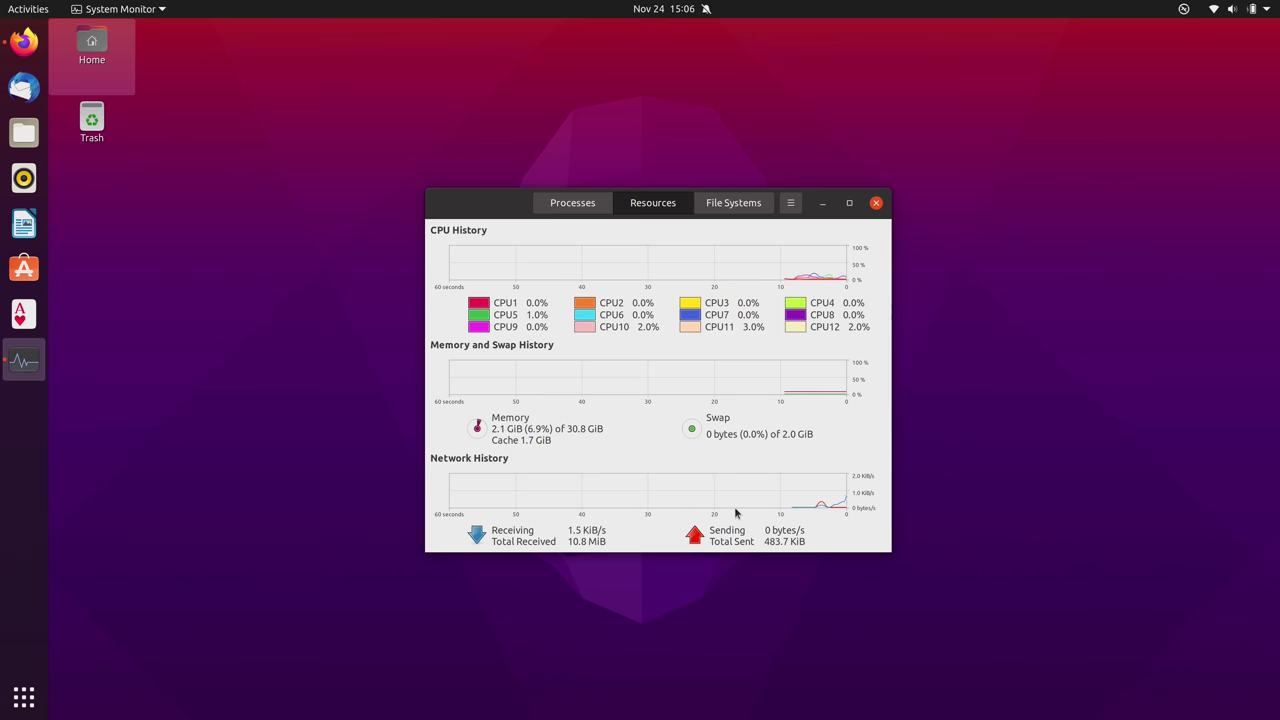
{"action": "left_click", "coordinate": [743, 210]}
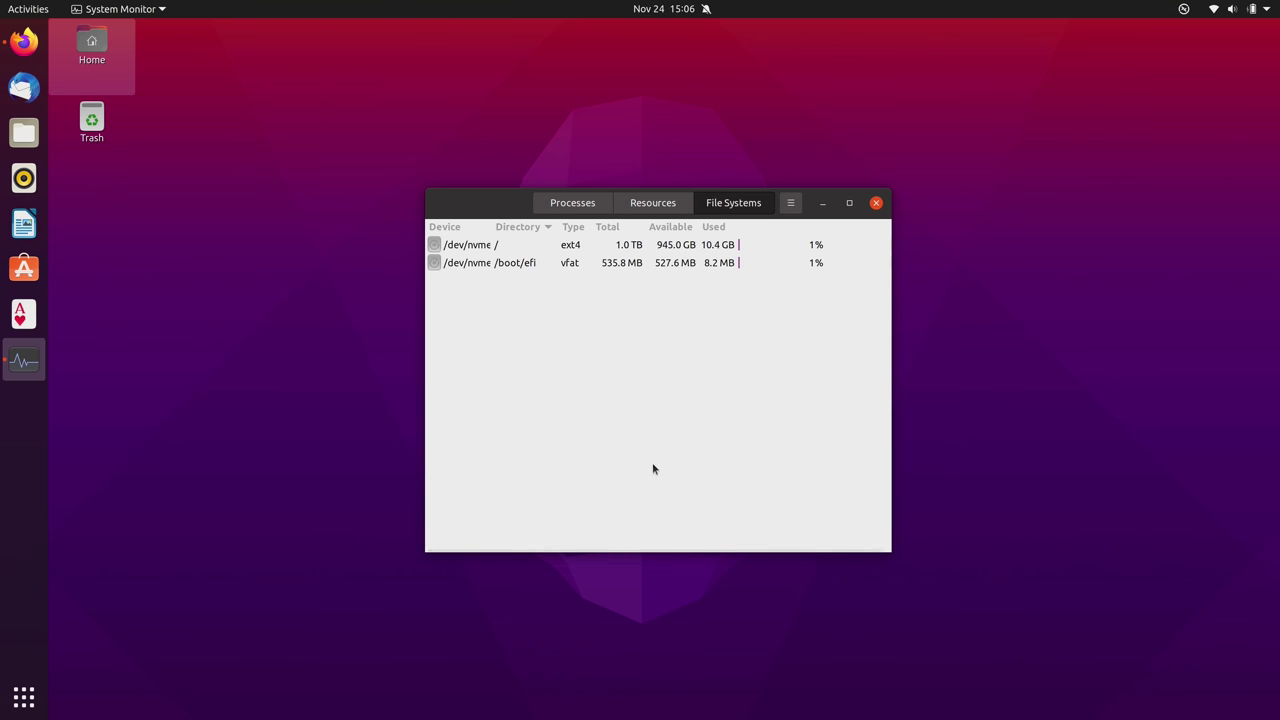
- Browse the Processes list, inspect evolution-alarm-notify's actions, then close System Monitor and show apps
{"action": "left_click", "coordinate": [584, 203]}
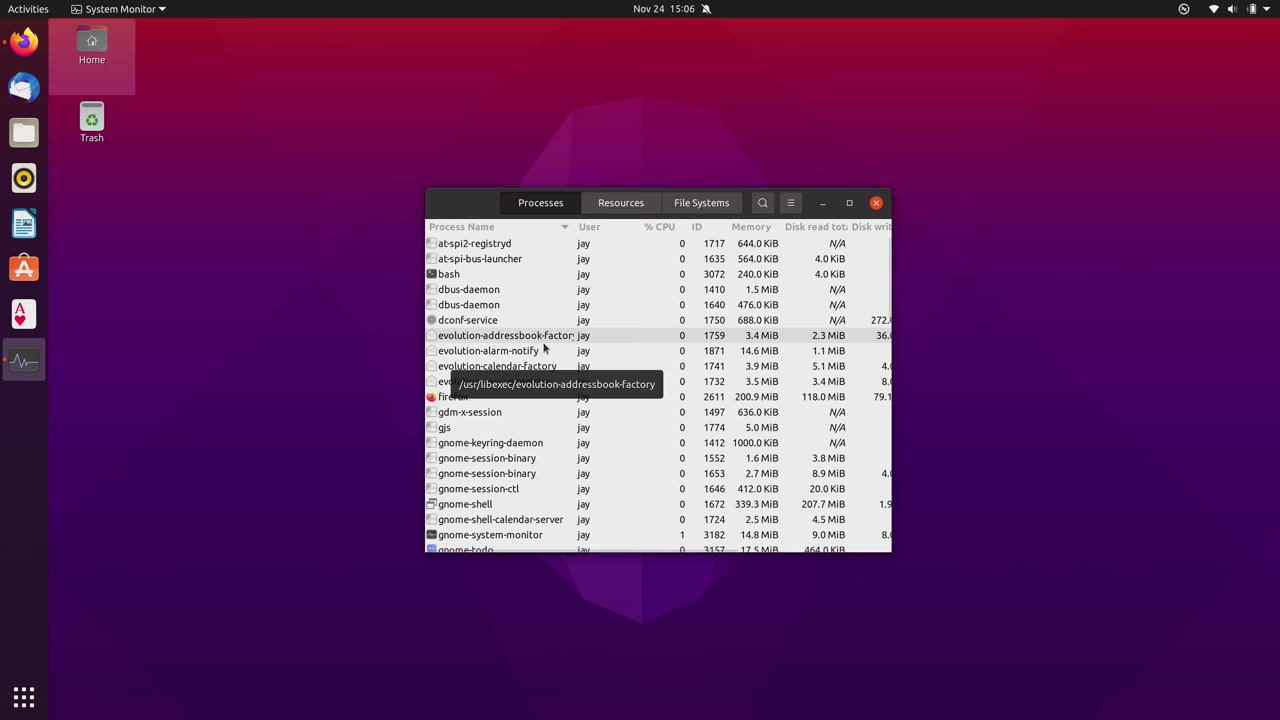
{"action": "scroll", "coordinate": [545, 345], "scroll_direction": "down", "scroll_amount": 7}
{"action": "scroll", "coordinate": [544, 345], "scroll_direction": "up", "scroll_amount": 8}
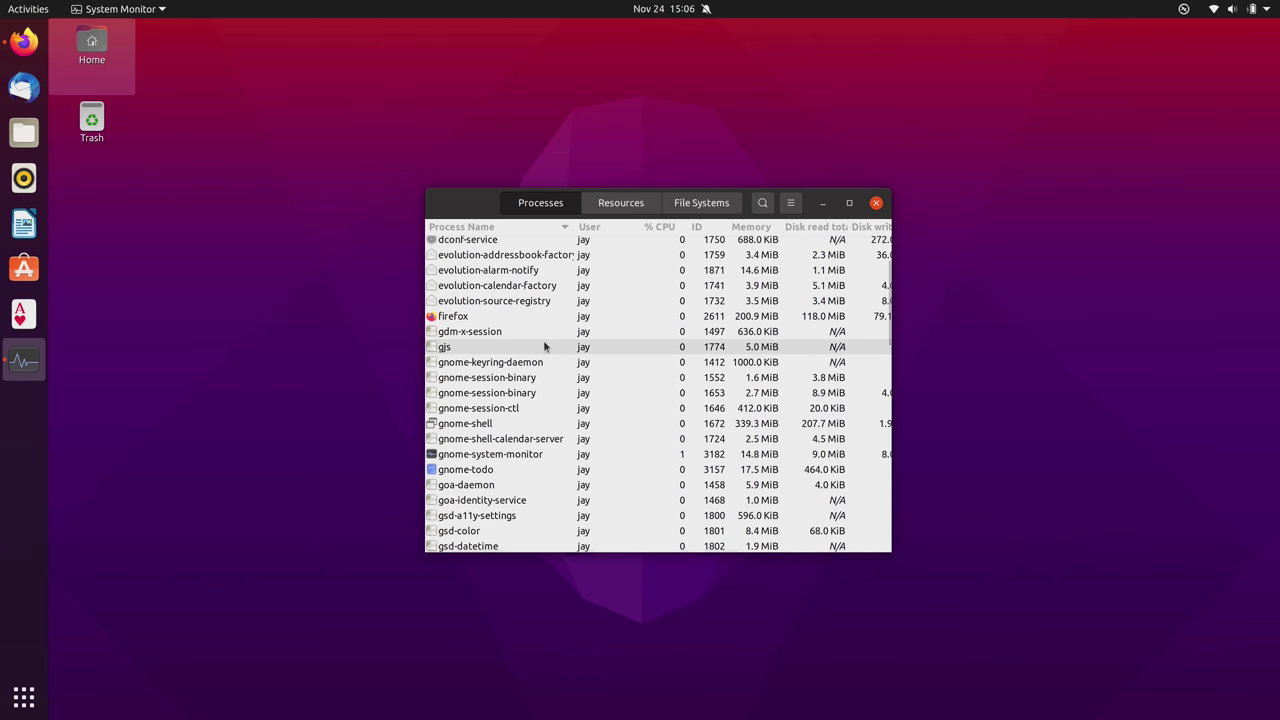
{"action": "right_click", "coordinate": [535, 351]}
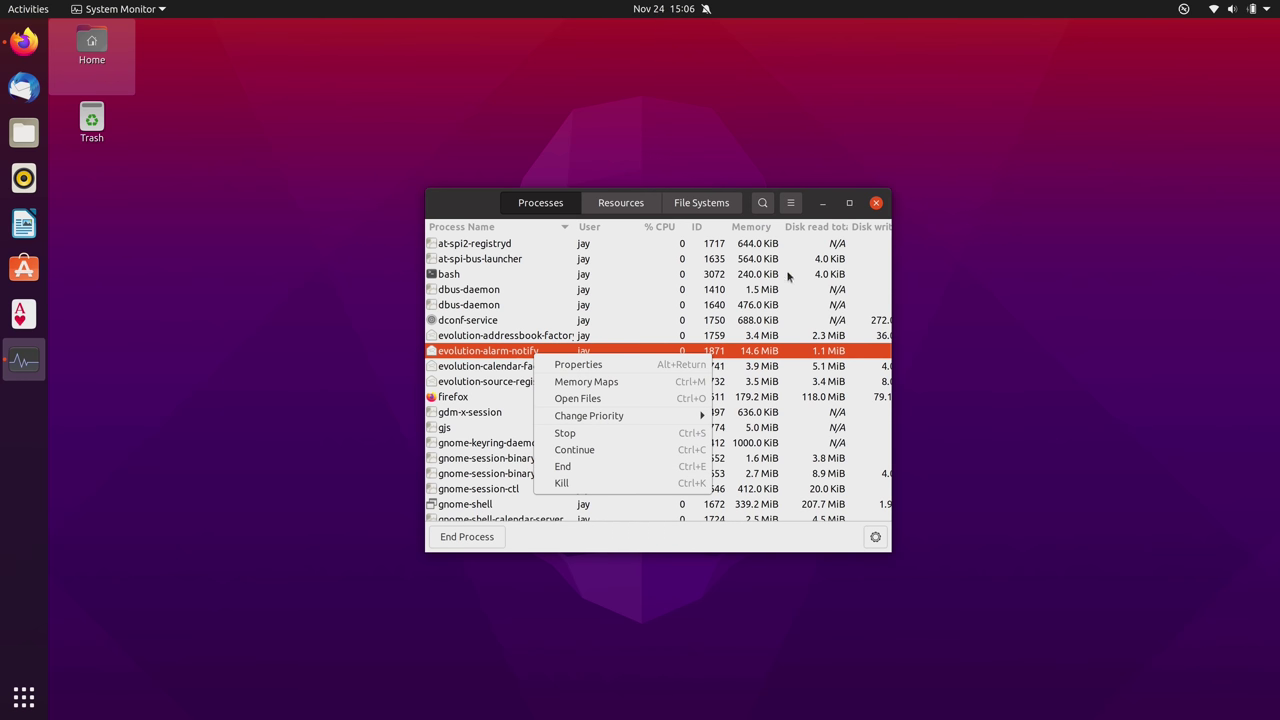
{"action": "left_click", "coordinate": [478, 212]}
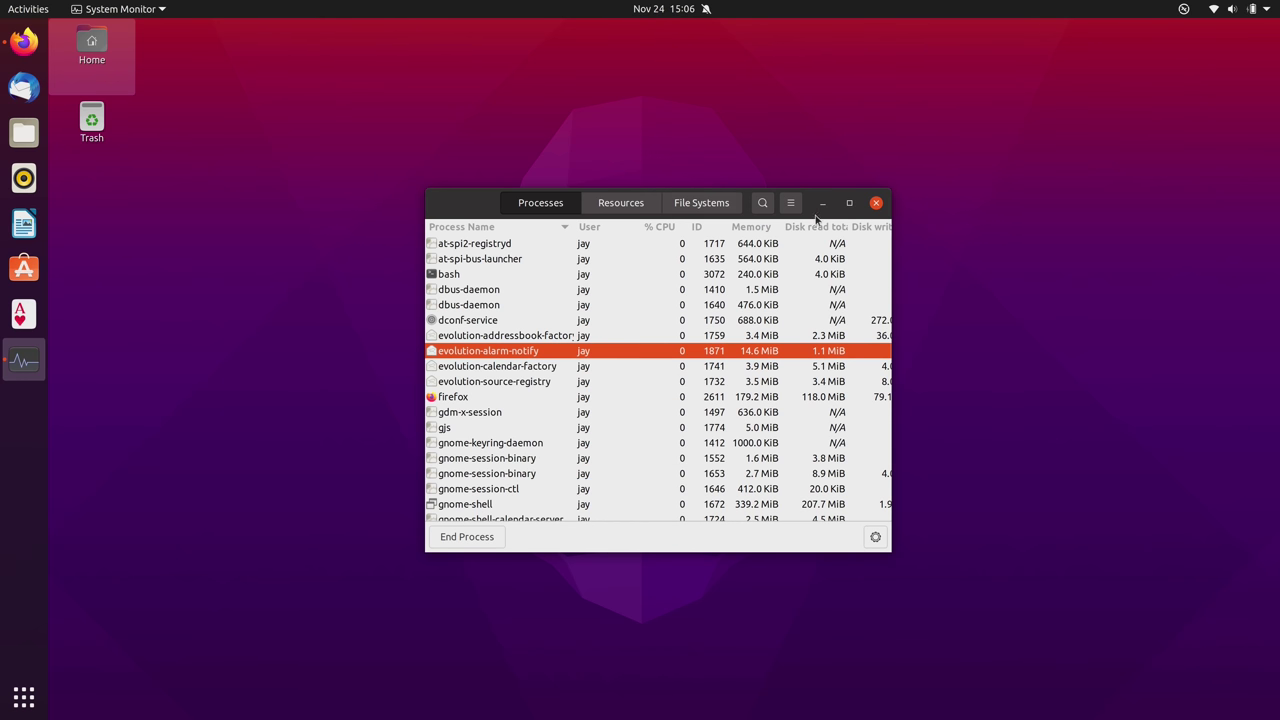
{"action": "left_click", "coordinate": [876, 204]}
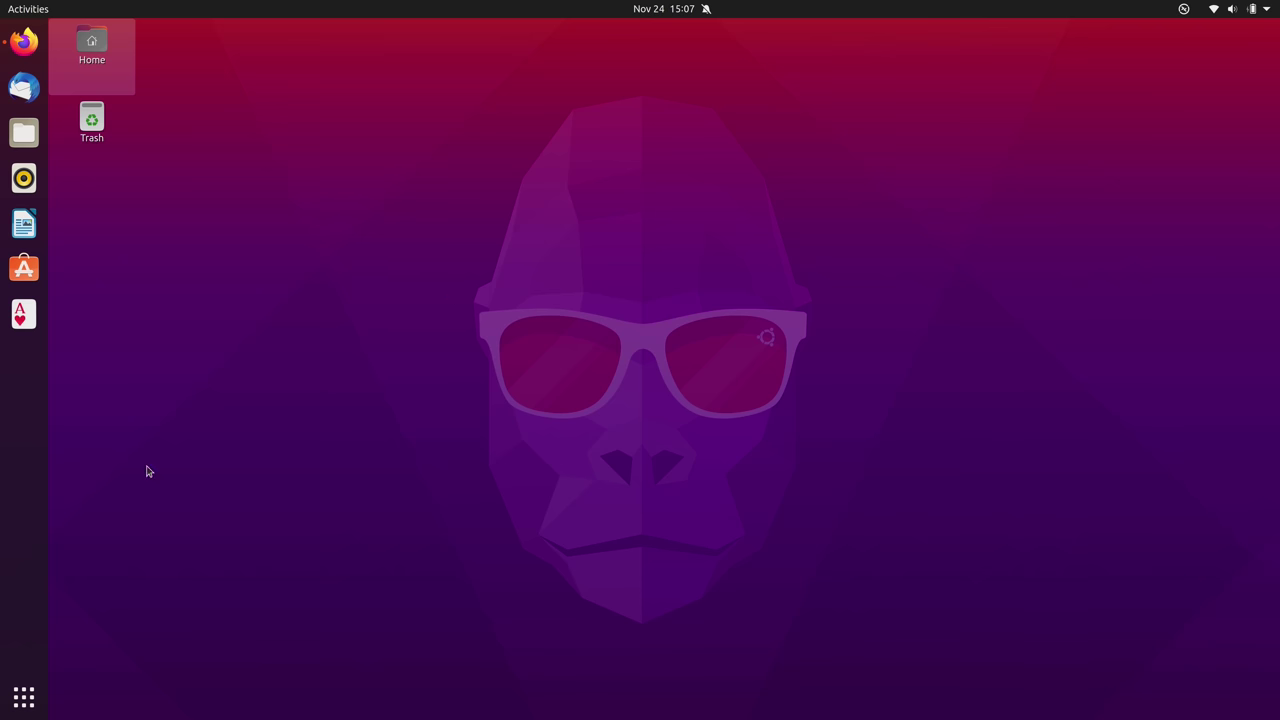
{"action": "left_click", "coordinate": [24, 697]}
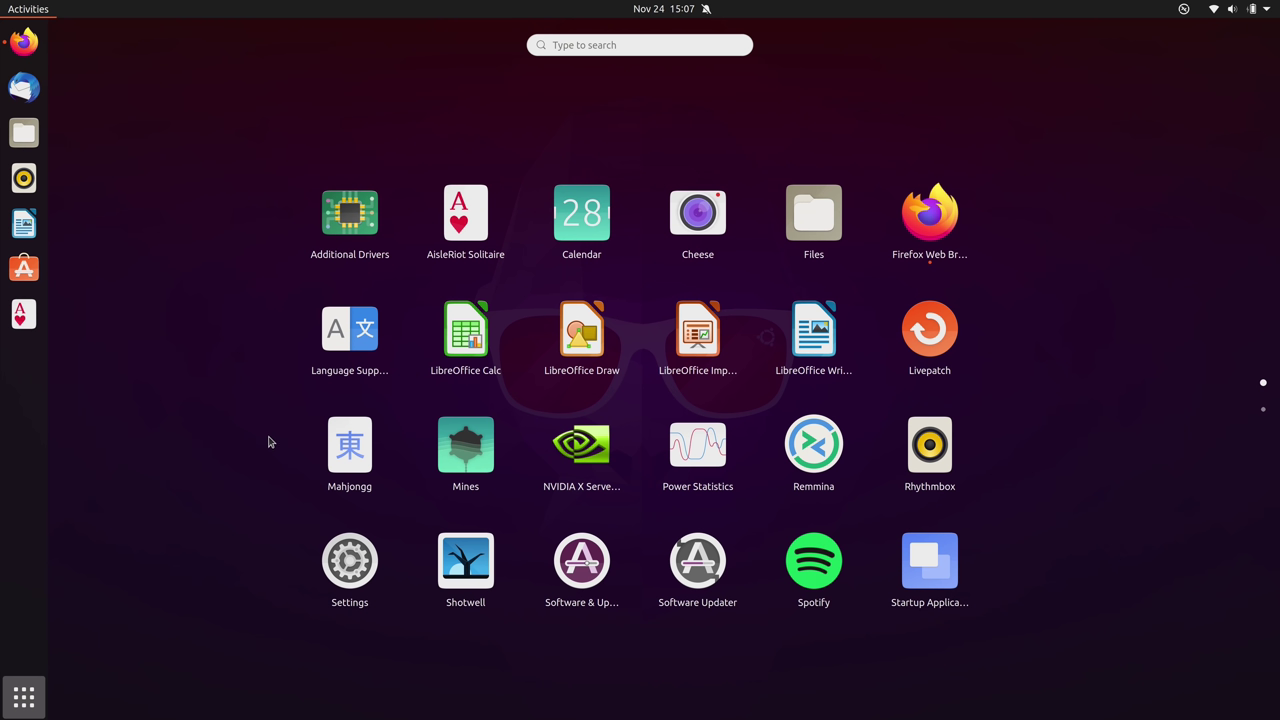
- Build an Office folder from Calc, Impress, Writer and Draw, and a Sound & Video folder from Rhythmbox and Spotify
{"action": "left_click_drag", "start_coordinate": [464, 362], "coordinate": [294, 233]}
{"action": "left_click_drag", "start_coordinate": [447, 236], "coordinate": [515, 457]}
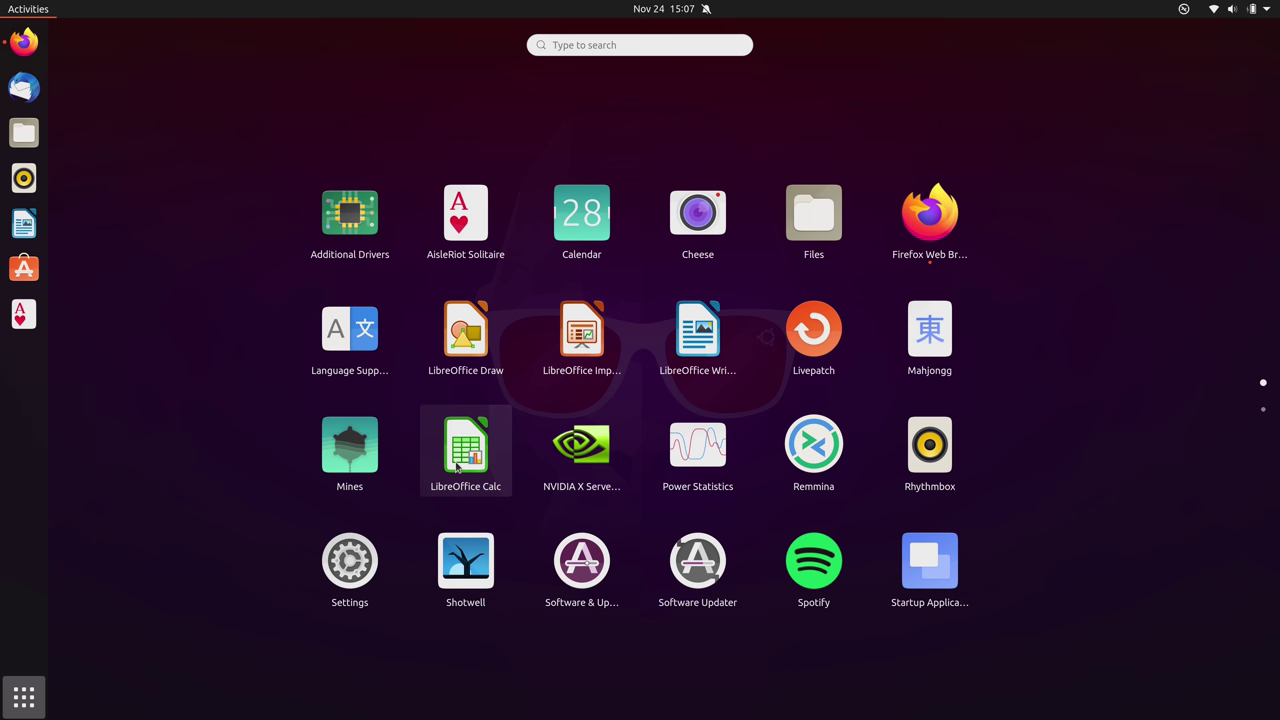
{"action": "left_click_drag", "start_coordinate": [457, 467], "coordinate": [581, 342]}
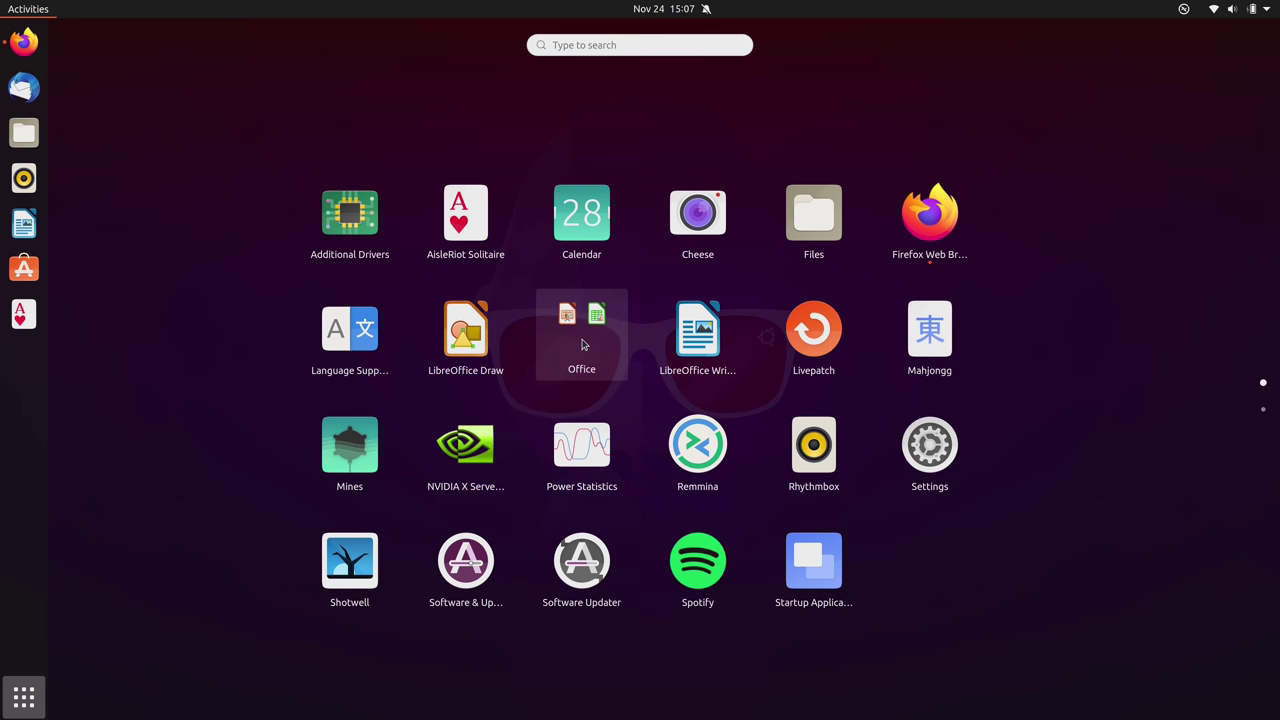
{"action": "left_click_drag", "start_coordinate": [697, 330], "coordinate": [590, 341]}
{"action": "left_click_drag", "start_coordinate": [466, 340], "coordinate": [580, 338]}
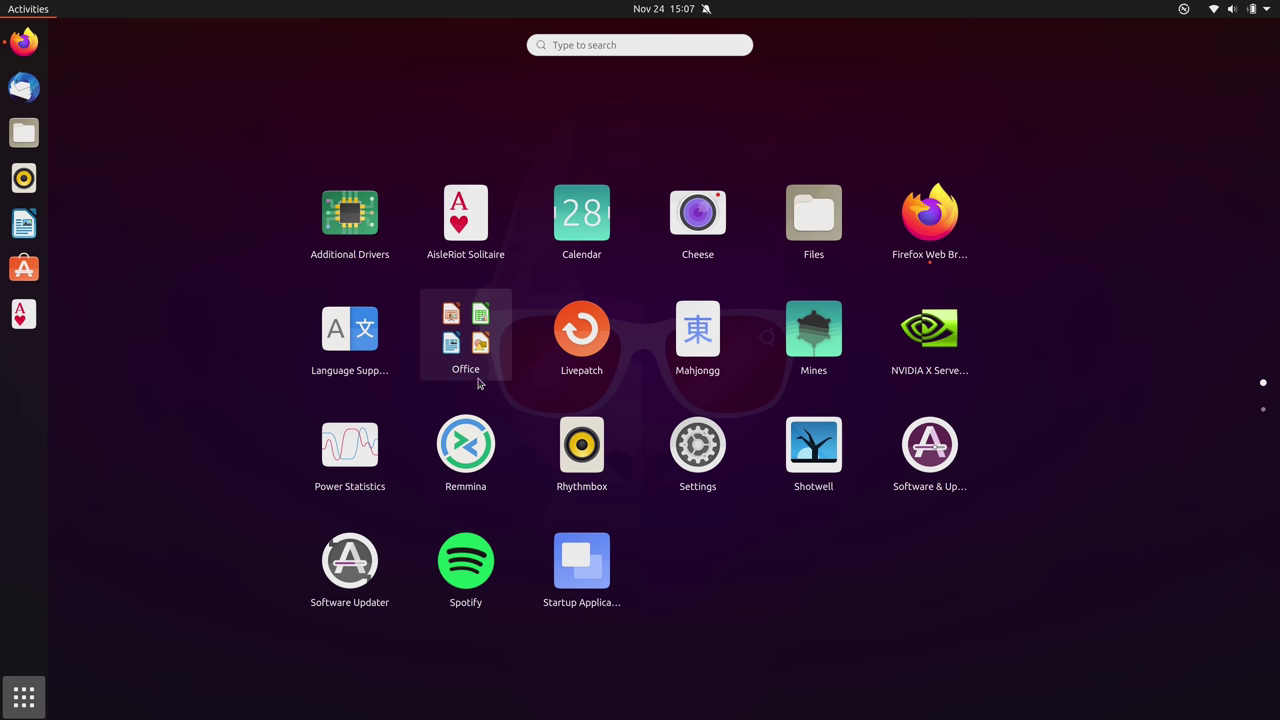
{"action": "left_click_drag", "start_coordinate": [581, 446], "coordinate": [468, 578]}
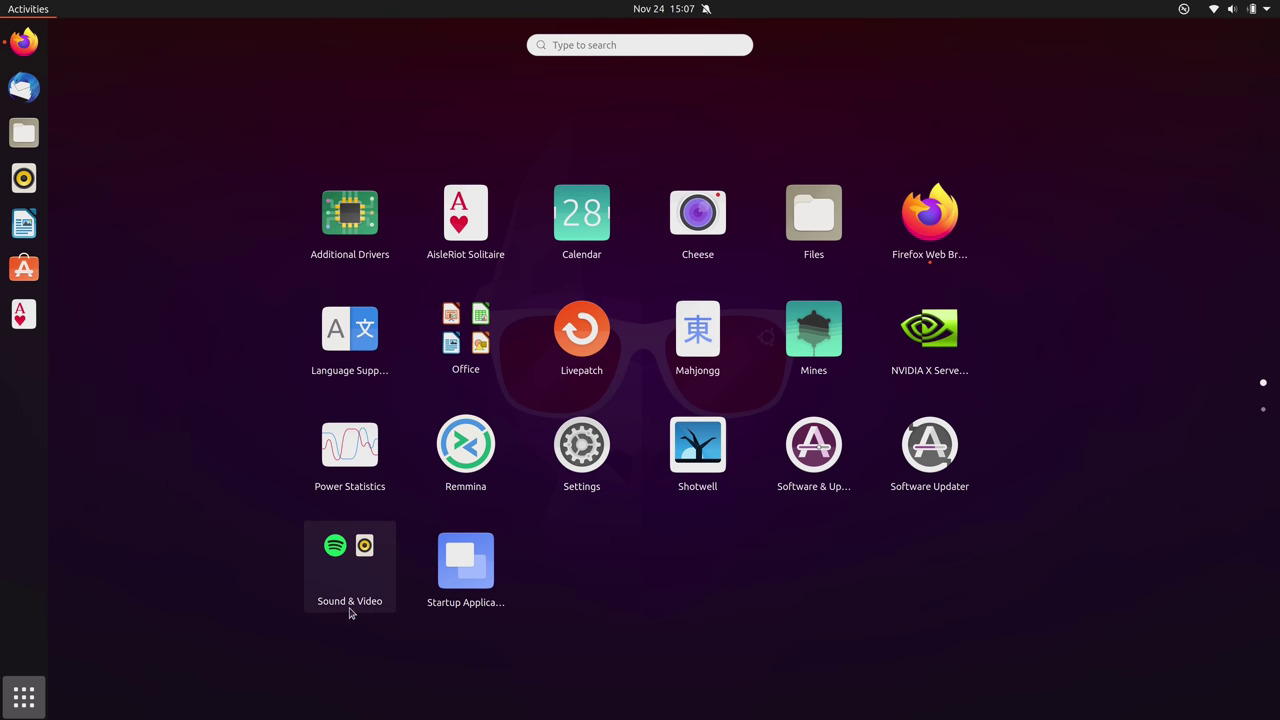
{"action": "left_click", "coordinate": [350, 570]}
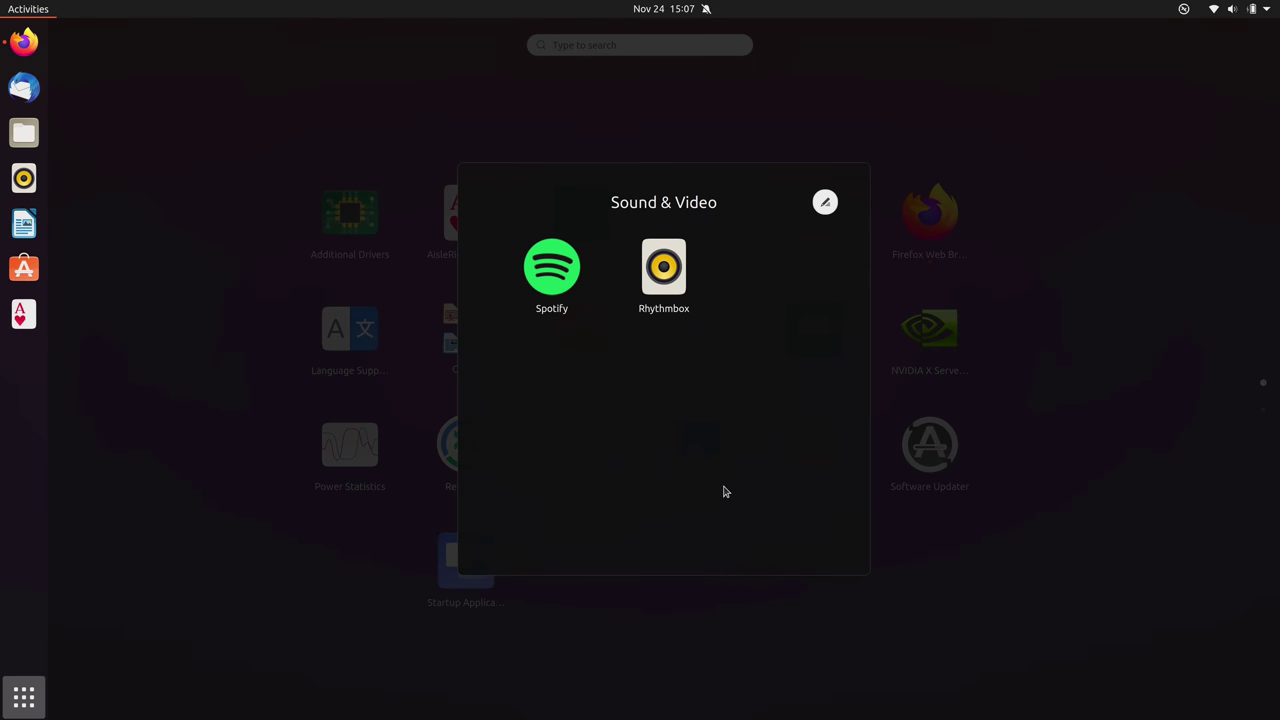
- Rename the Sound & Video folder to 'Media Players', then close the folder and overview
{"action": "left_click", "coordinate": [825, 202]}
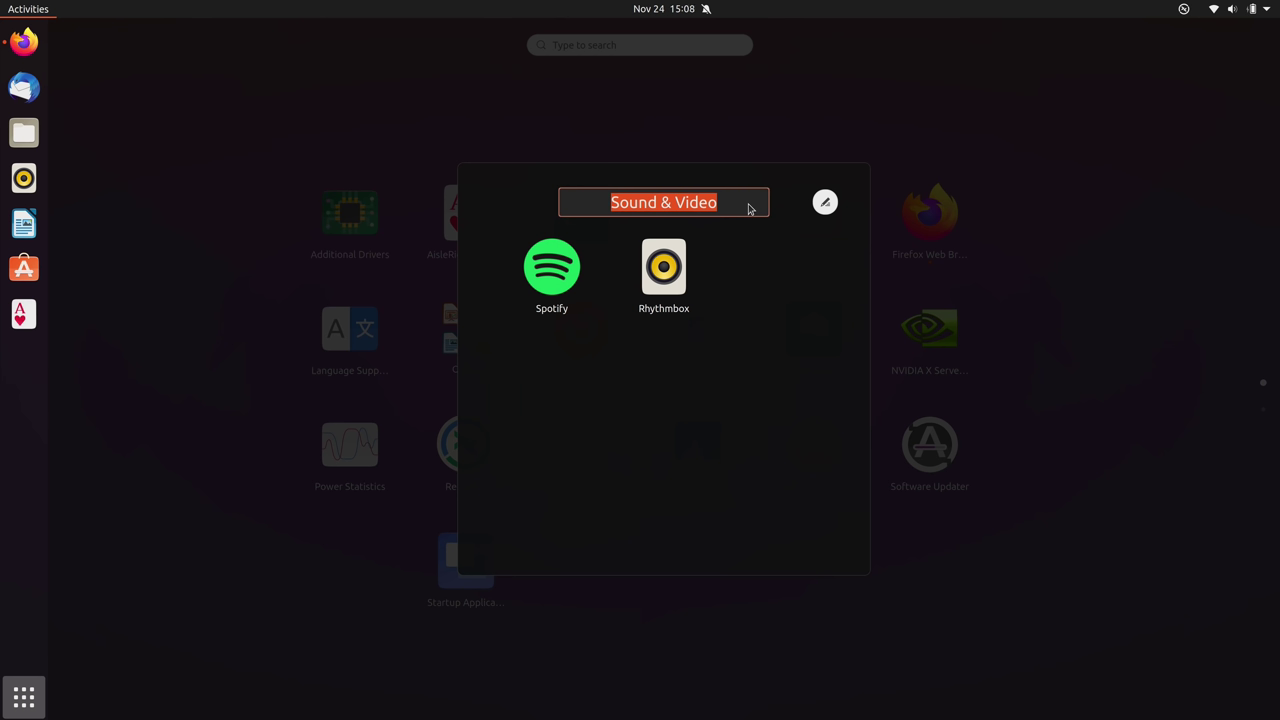
{"action": "type", "text": "Media Players"}
{"action": "key", "text": "Return"}
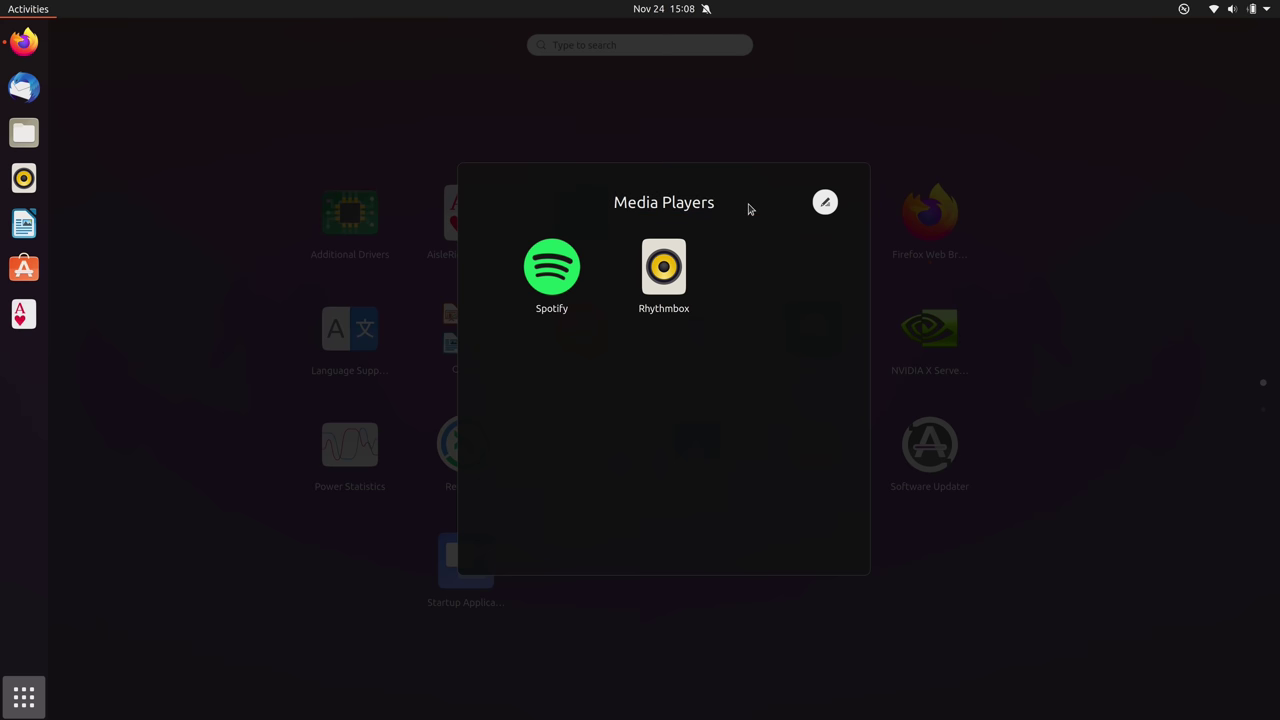
{"action": "key", "text": "Escape"}
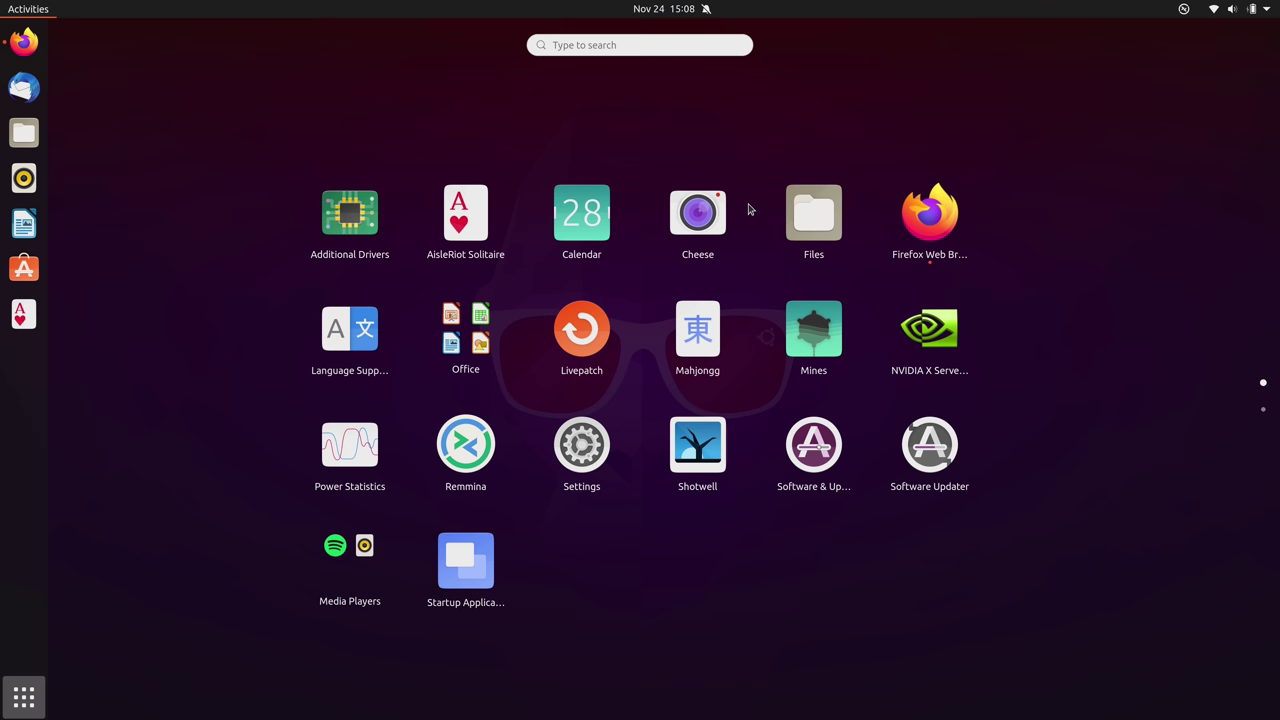
{"action": "left_click", "coordinate": [659, 549]}
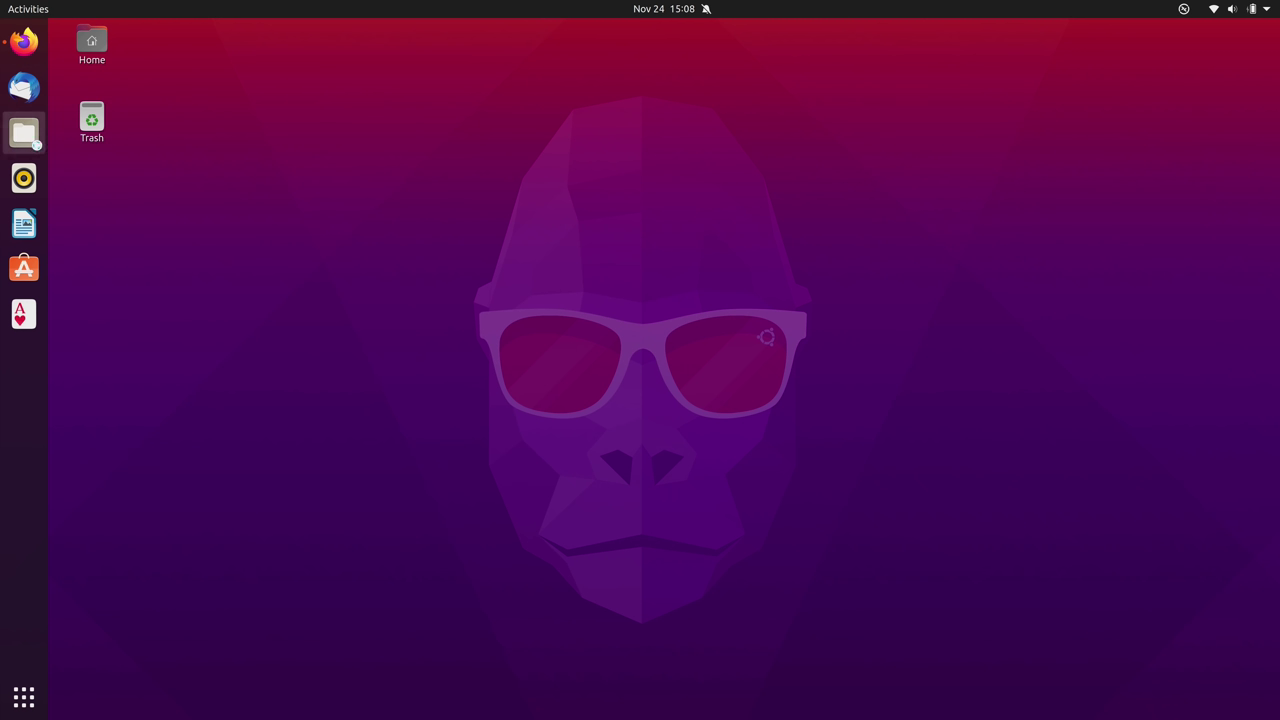
- Open Home in Files and a new Writer document, then unmaximize, resize and reposition Writer
{"action": "left_click", "coordinate": [24, 132]}
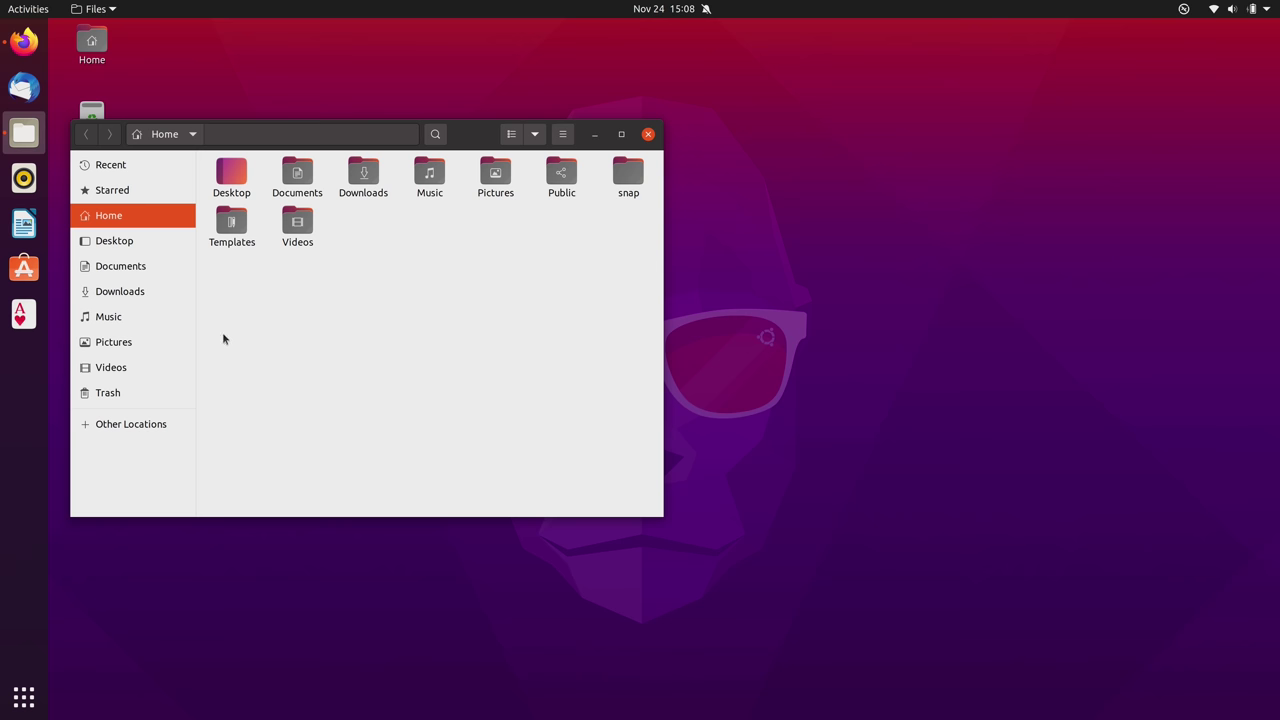
{"action": "left_click", "coordinate": [26, 228]}
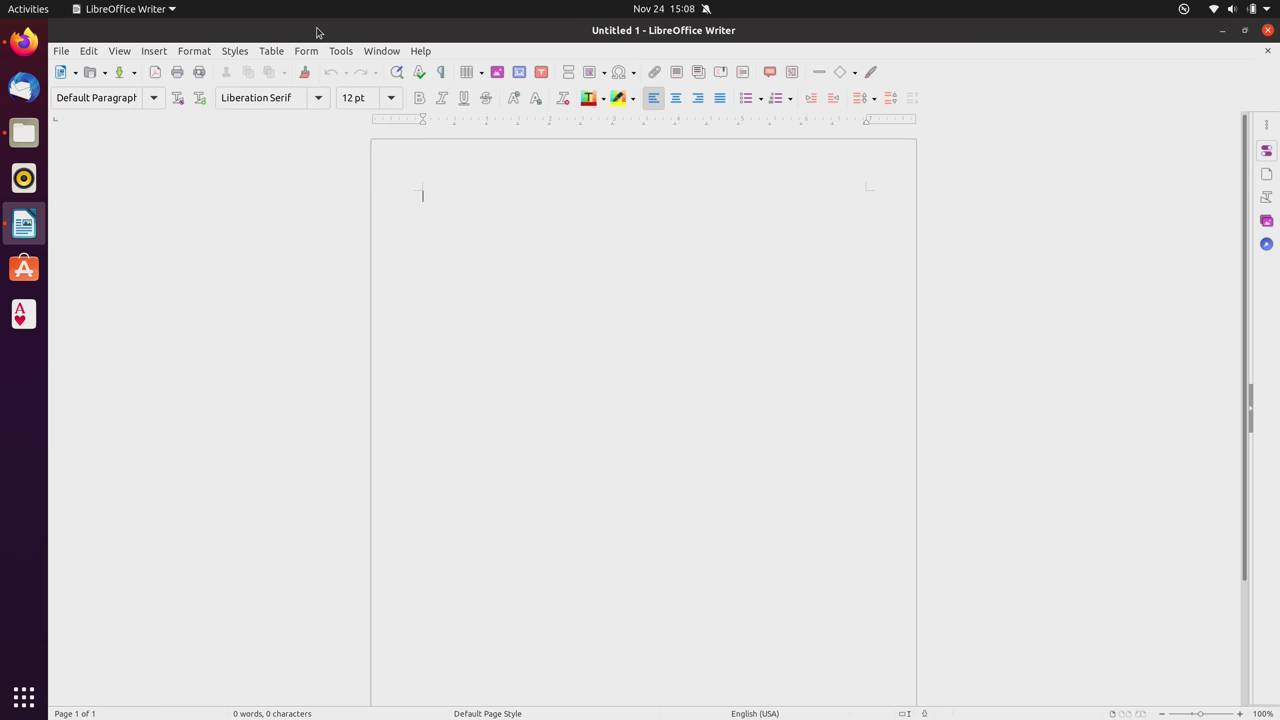
{"action": "left_click_drag", "start_coordinate": [314, 29], "coordinate": [419, 235]}
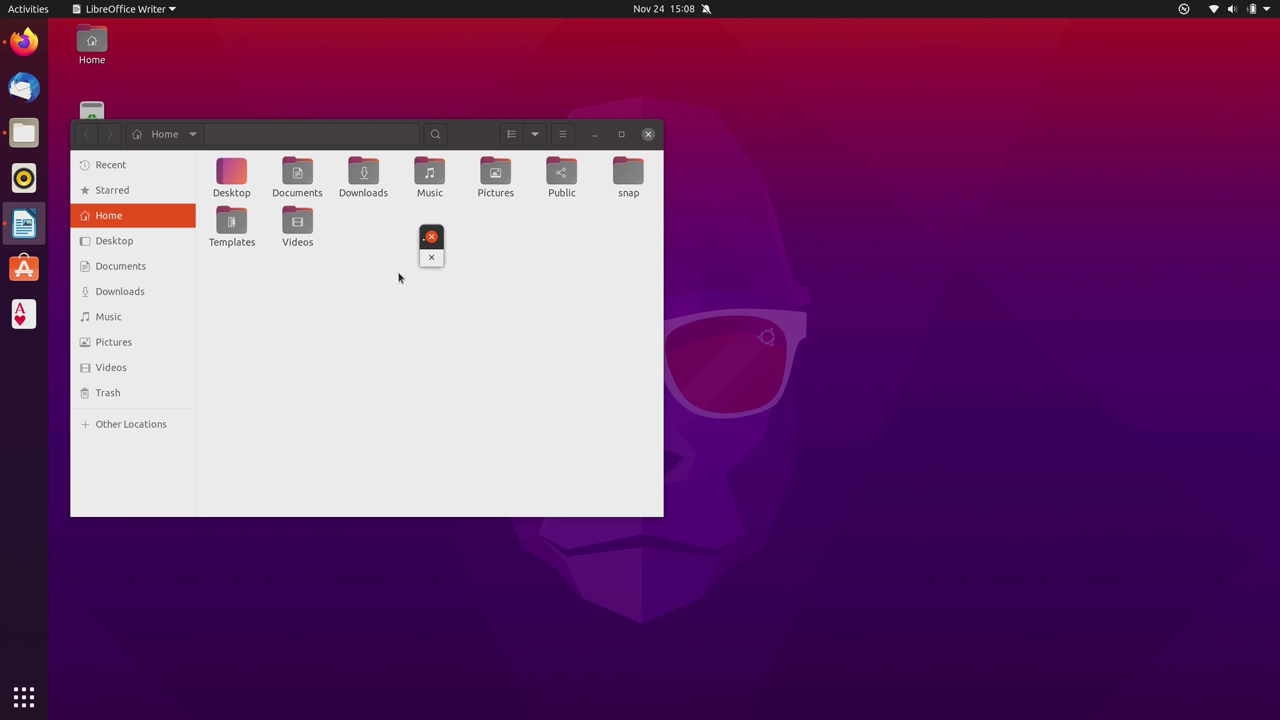
{"action": "left_click_drag", "start_coordinate": [436, 265], "coordinate": [1113, 617]}
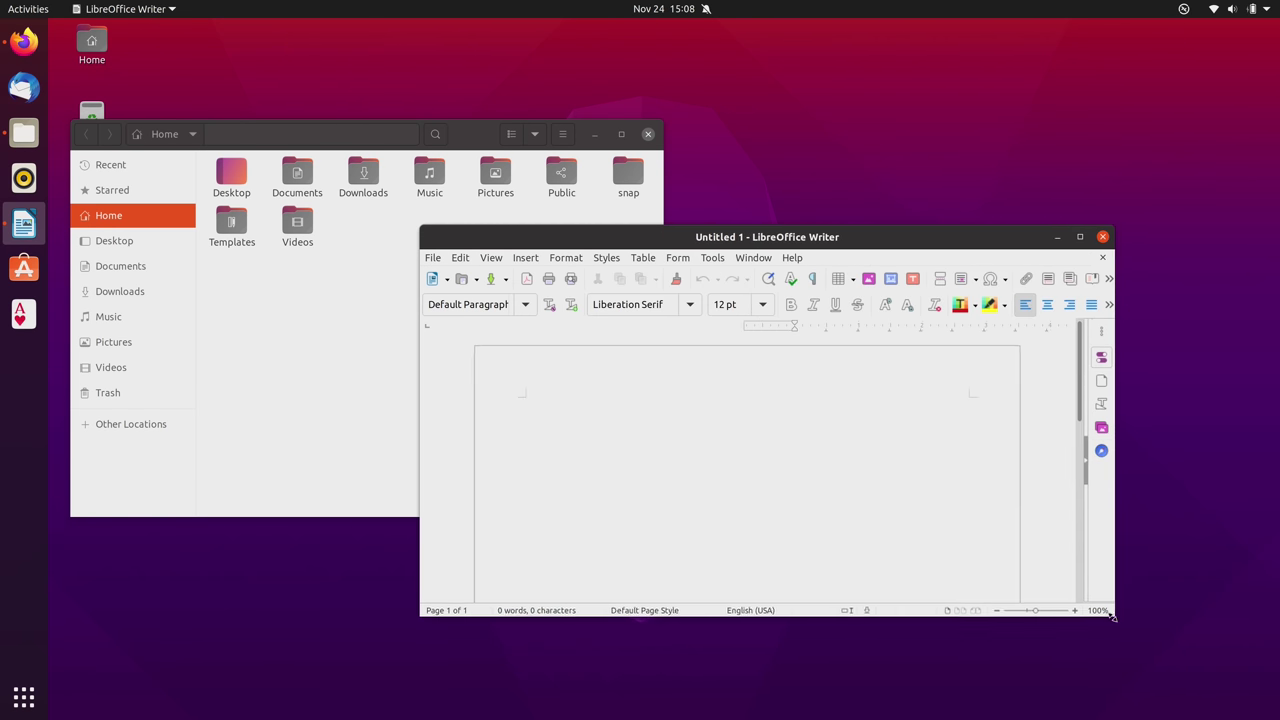
{"action": "left_click_drag", "start_coordinate": [855, 242], "coordinate": [800, 92]}
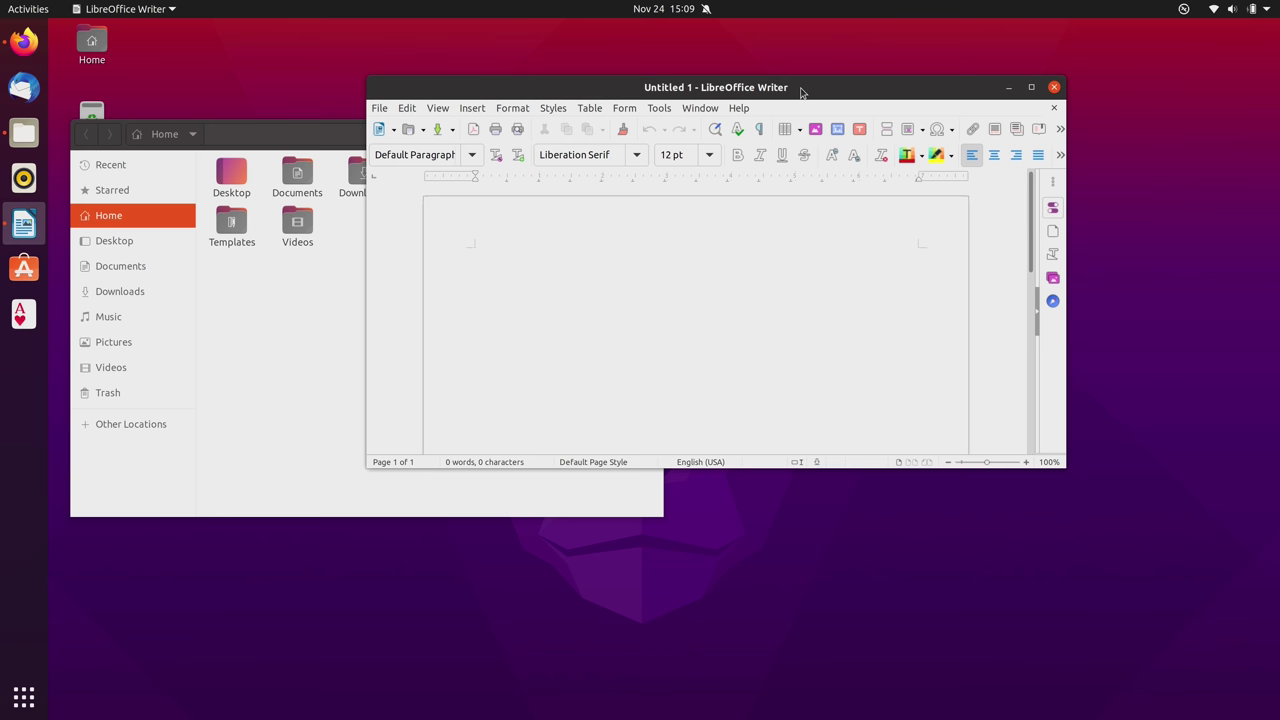
- Alternate the Home folder and Writer windows in front, finishing with Writer on top
{"action": "left_click", "coordinate": [308, 332]}
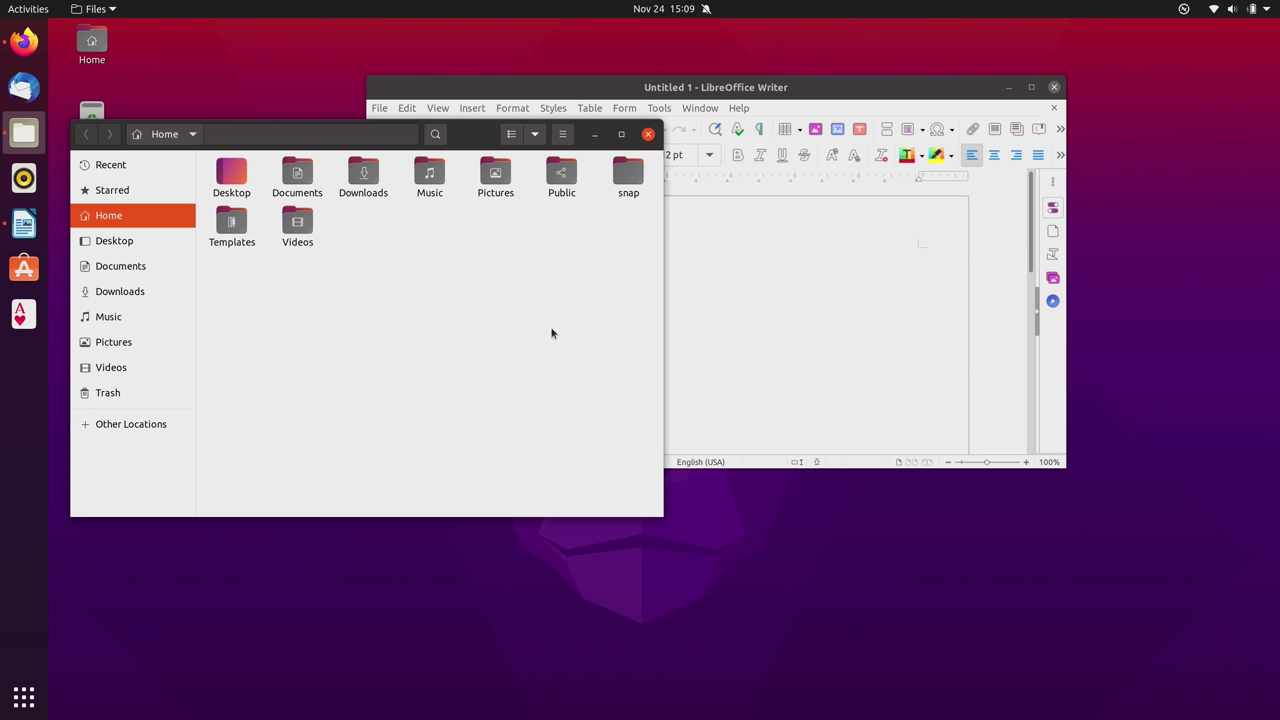
{"action": "left_click", "coordinate": [707, 327]}
{"action": "left_click", "coordinate": [300, 381]}
{"action": "left_click", "coordinate": [810, 348]}
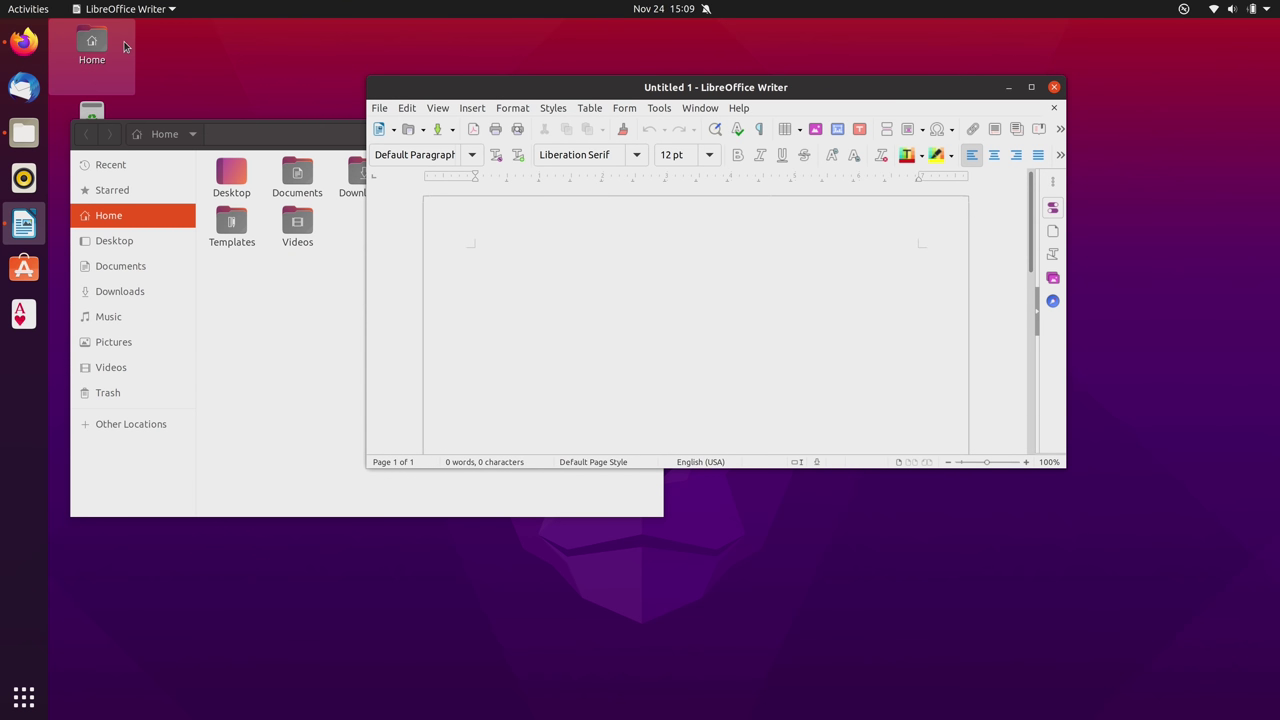
- Briefly show the Activities overview, then shift Writer left and maximize it
{"action": "left_click", "coordinate": [18, 12]}
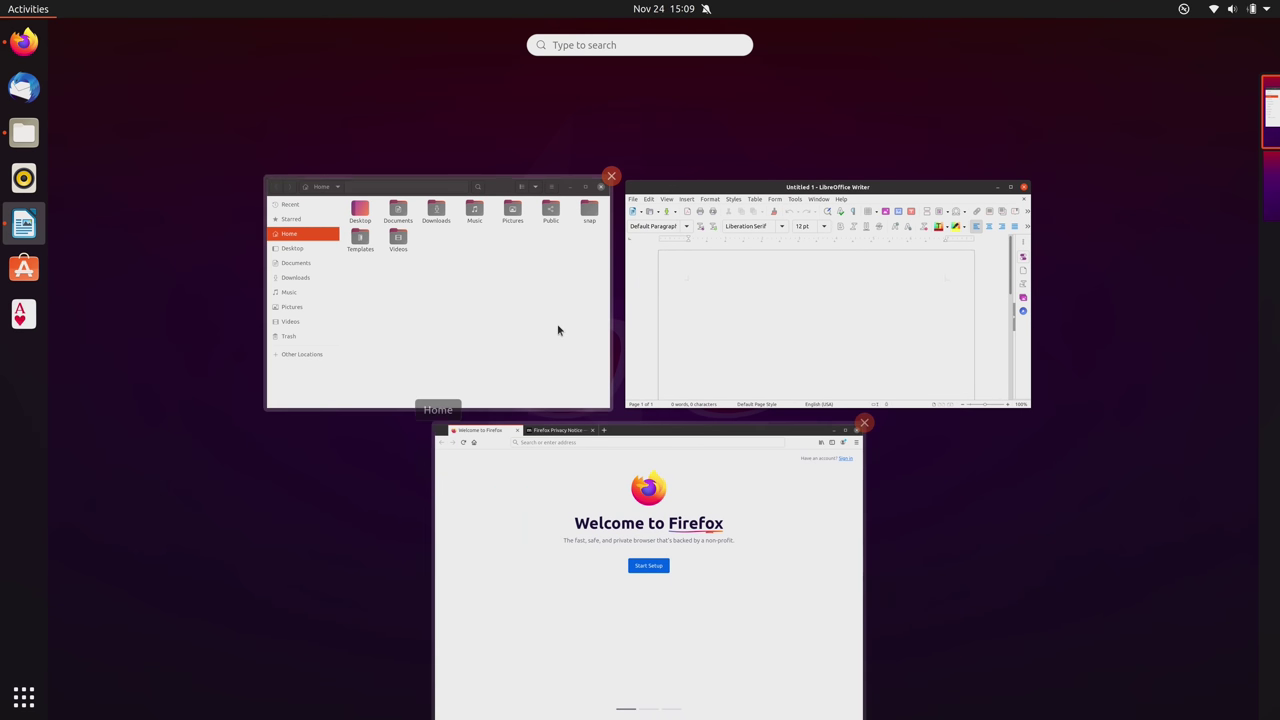
{"action": "key", "text": "Escape"}
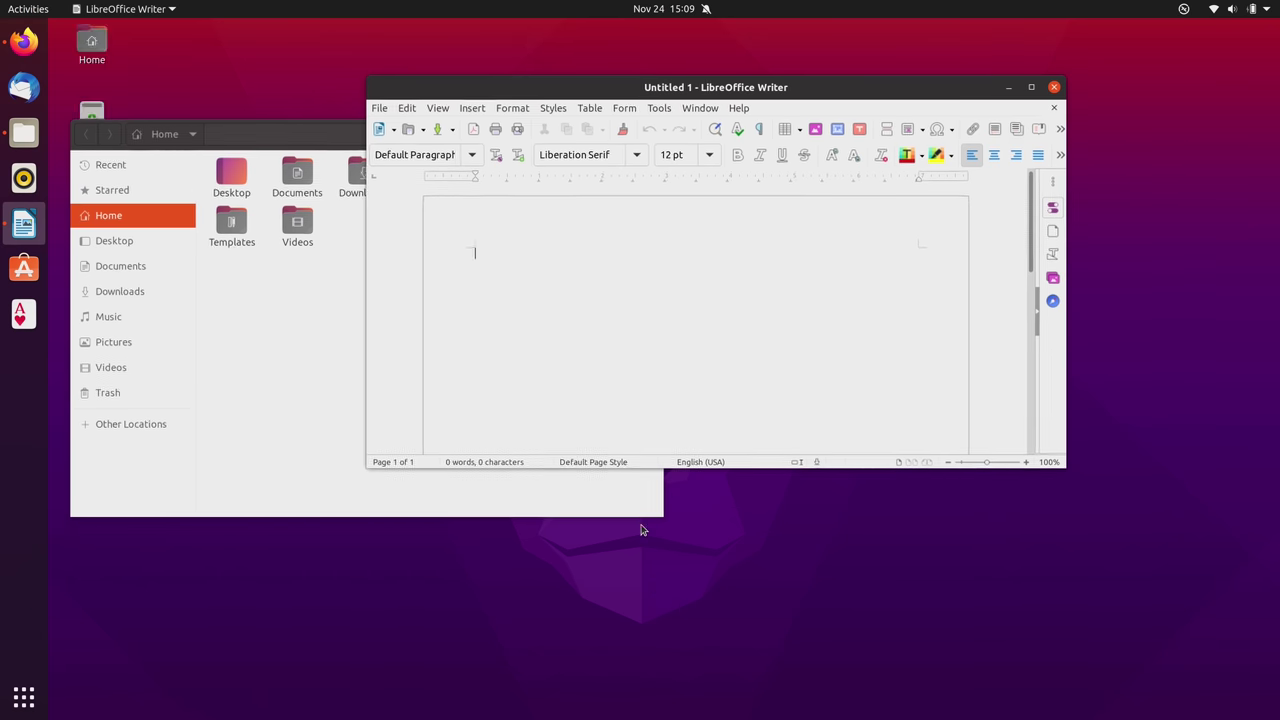
{"action": "left_click_drag", "start_coordinate": [646, 88], "coordinate": [538, 90]}
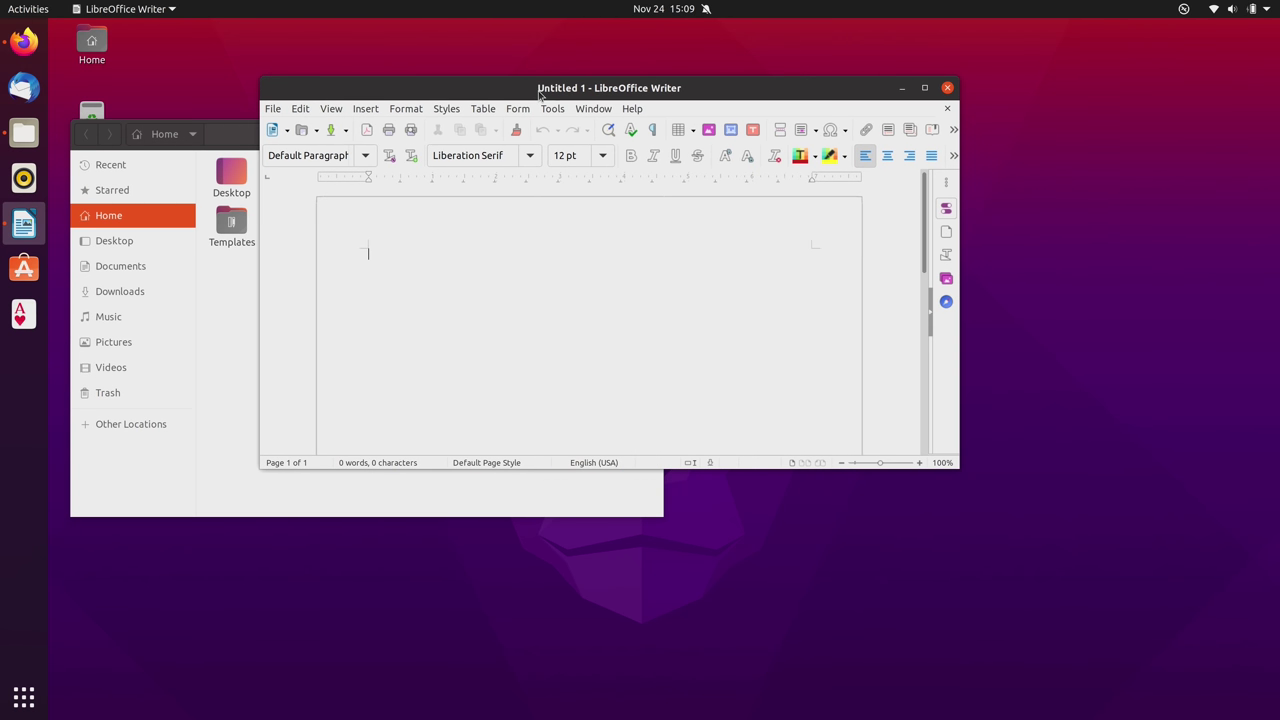
{"action": "double_click", "coordinate": [538, 90]}
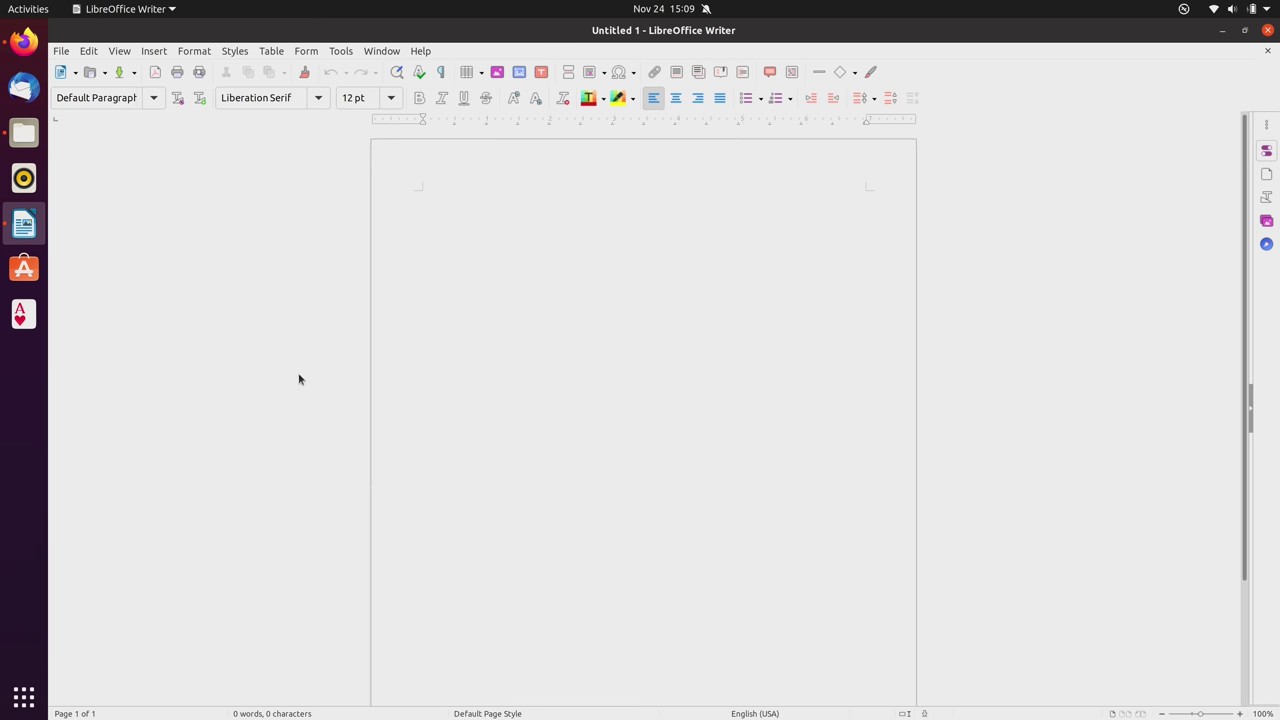
- Cycle windows with Alt+Tab, toggle the Super overview leaving Firefox in front, then reopen Activities
{"action": "key", "text": "alt+Tab"}
{"action": "key", "text": "alt+Tab"}
{"action": "key", "text": "alt+Tab"}
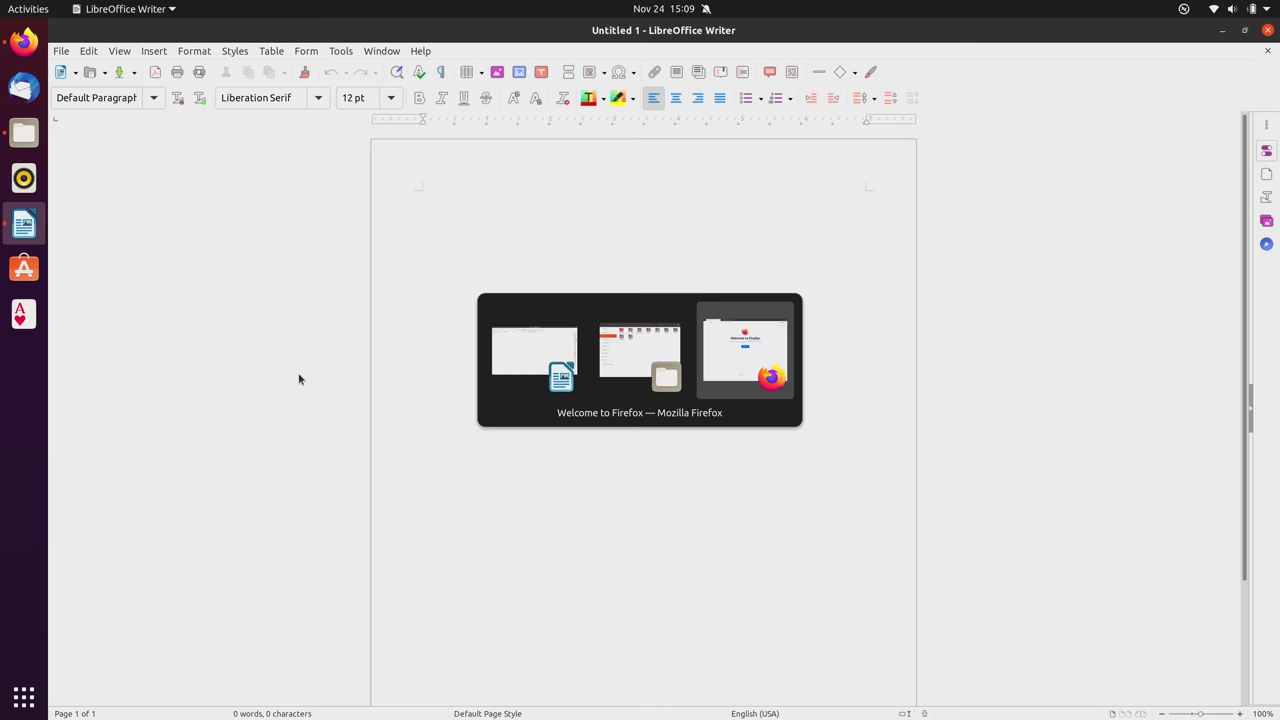
{"action": "key", "text": "alt+Tab"}
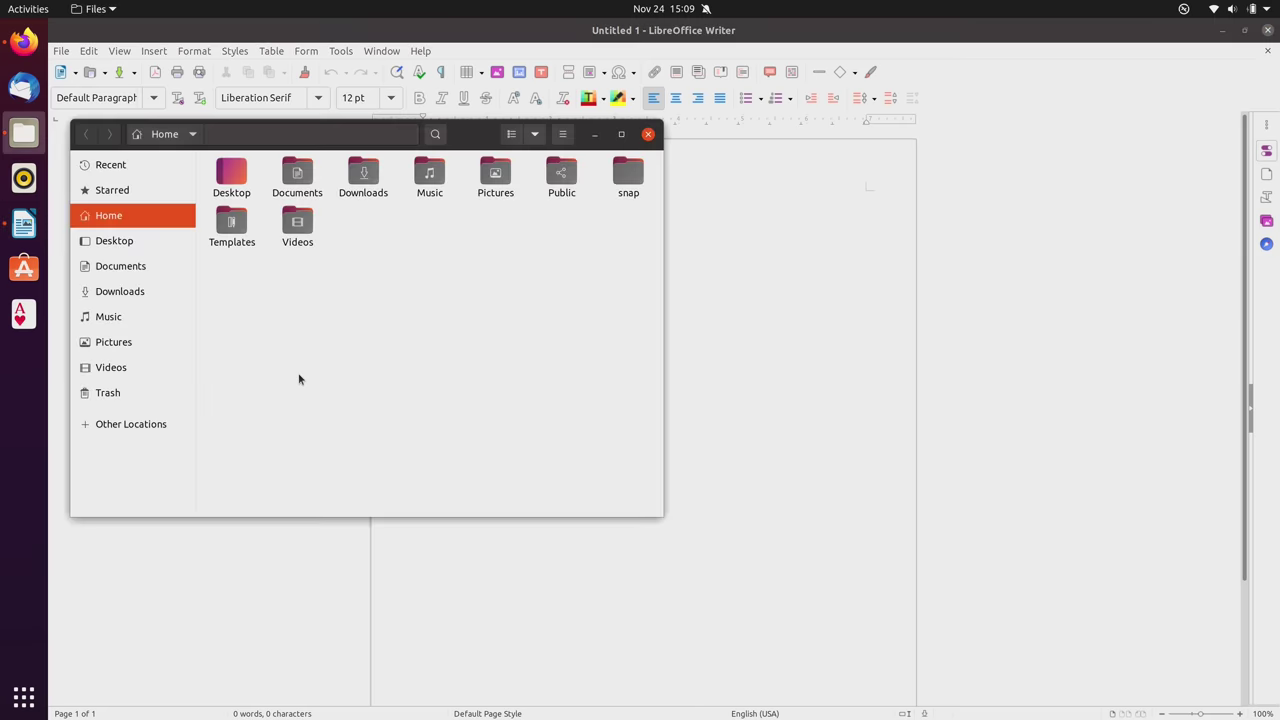
{"action": "key", "text": "alt+Tab"}
{"action": "key", "text": "alt+Tab"}
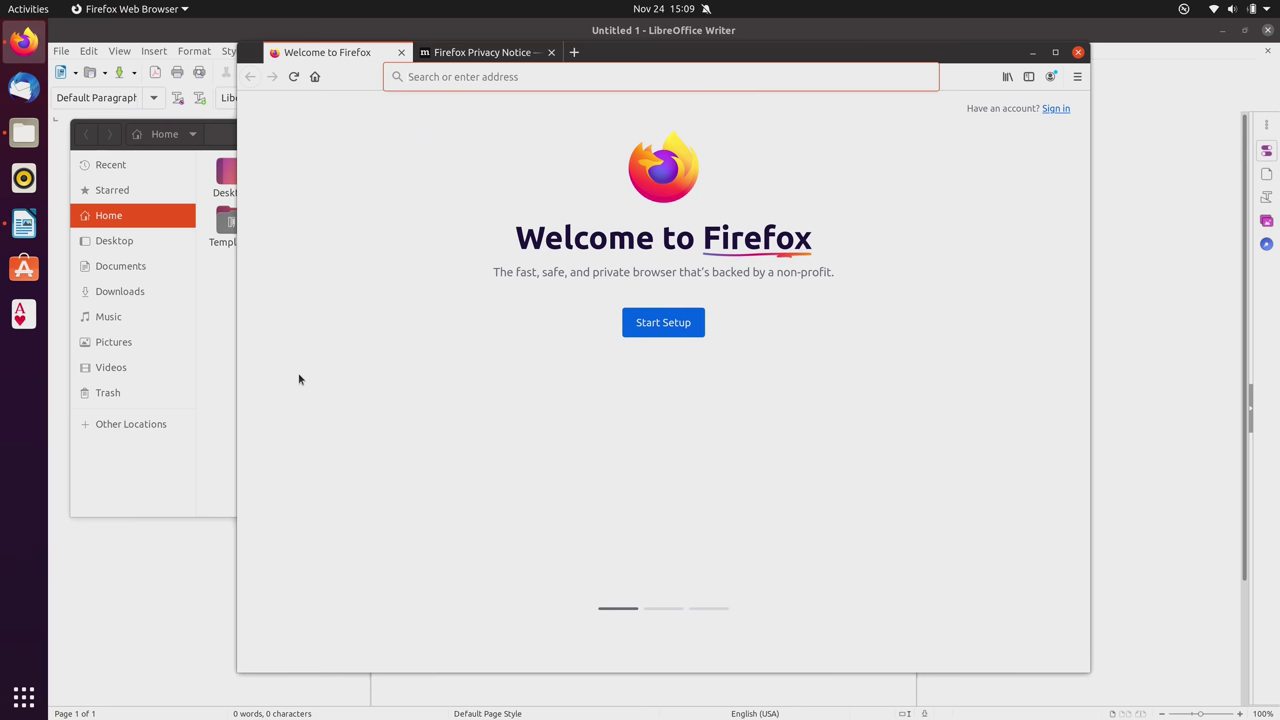
{"action": "key", "text": "super"}
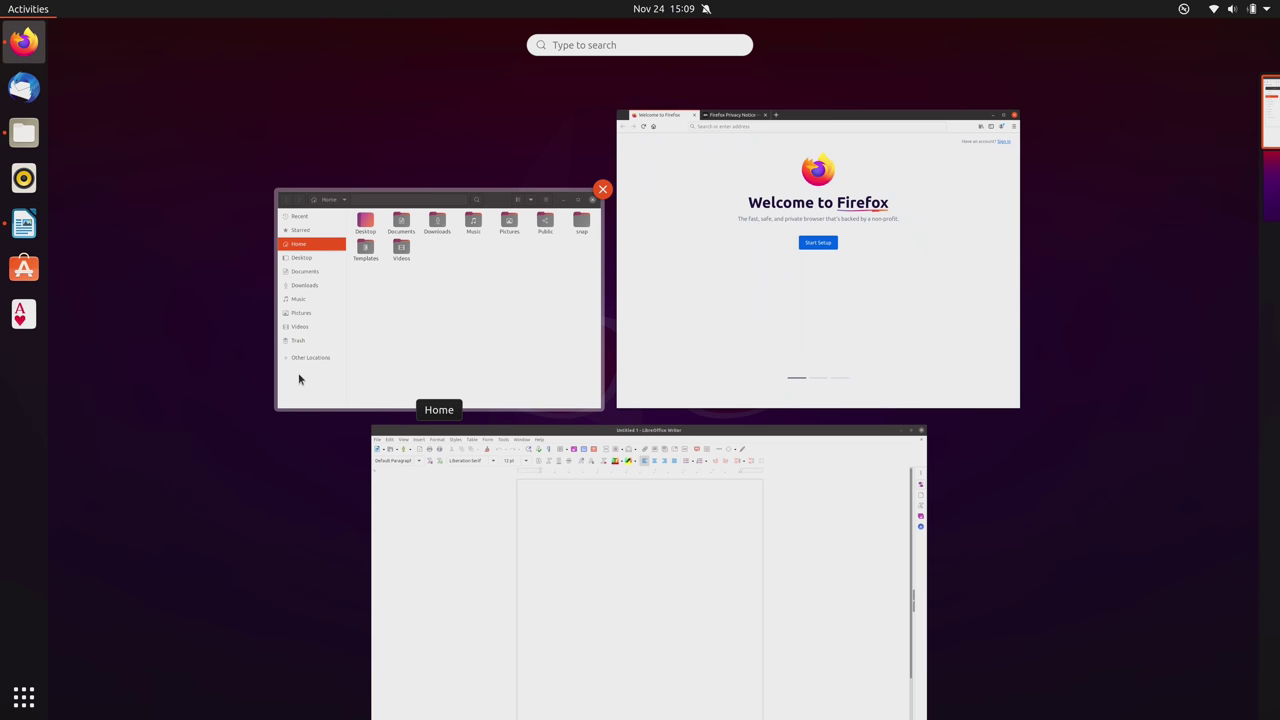
{"action": "key", "text": "super"}
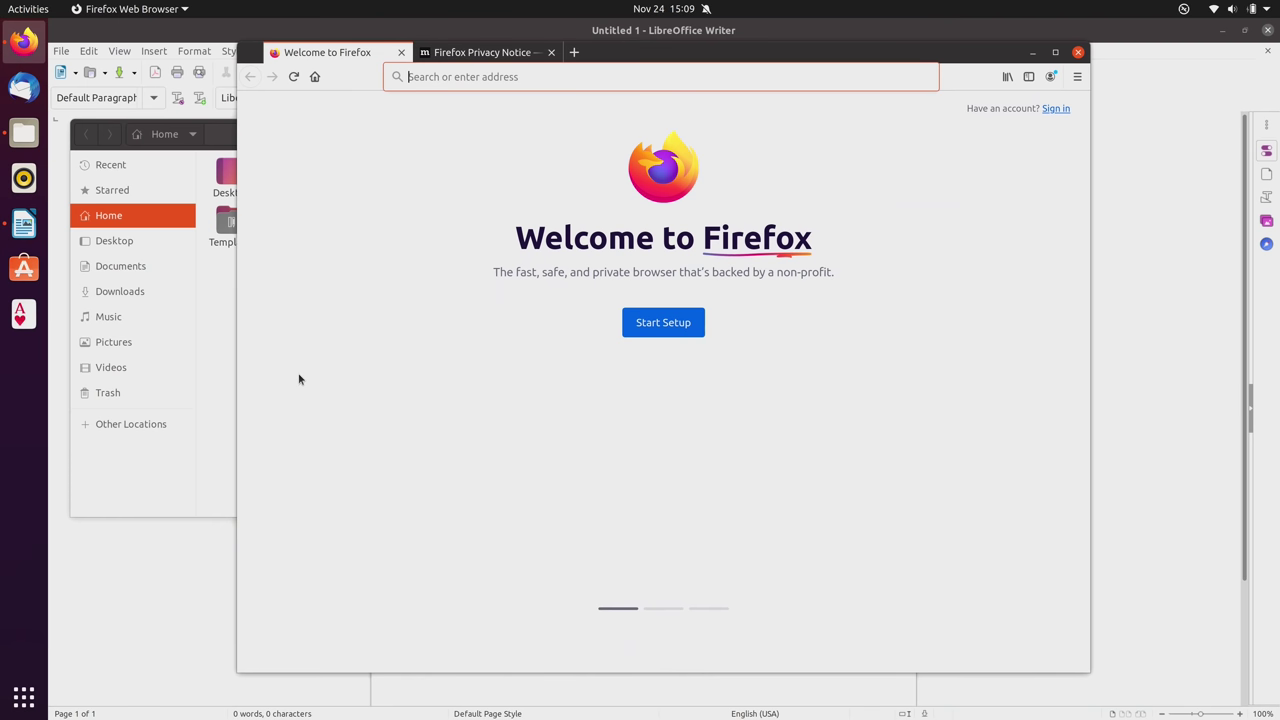
{"action": "left_click", "coordinate": [40, 10]}
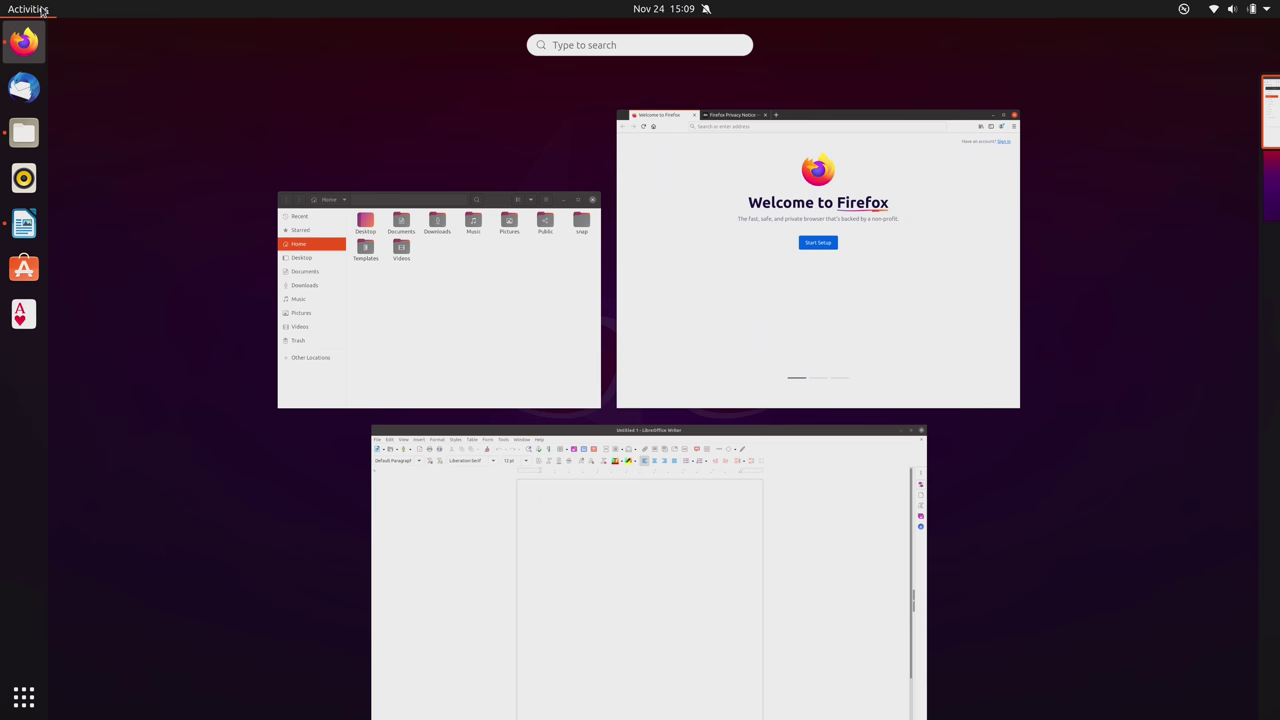
- Switch to the empty second workspace and start AisleRiot Klondike solitaire there
{"action": "mouse_move", "coordinate": [1187, 187]}
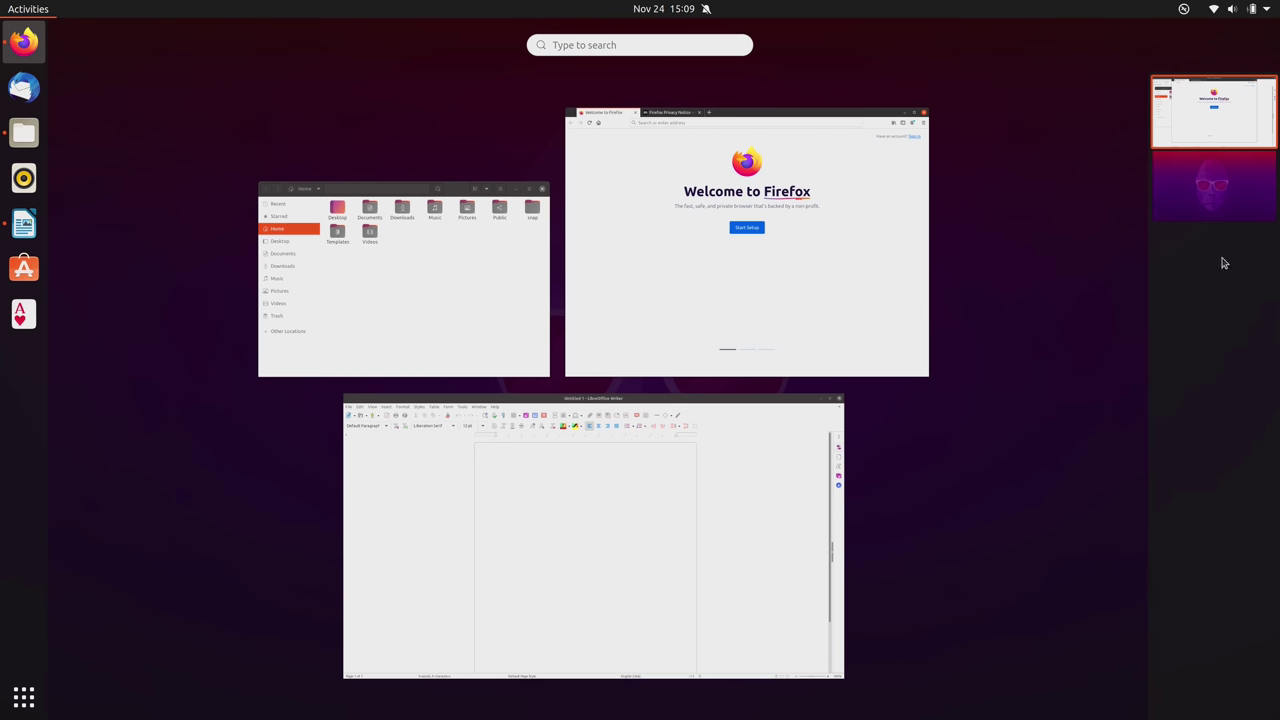
{"action": "left_click", "coordinate": [1222, 198]}
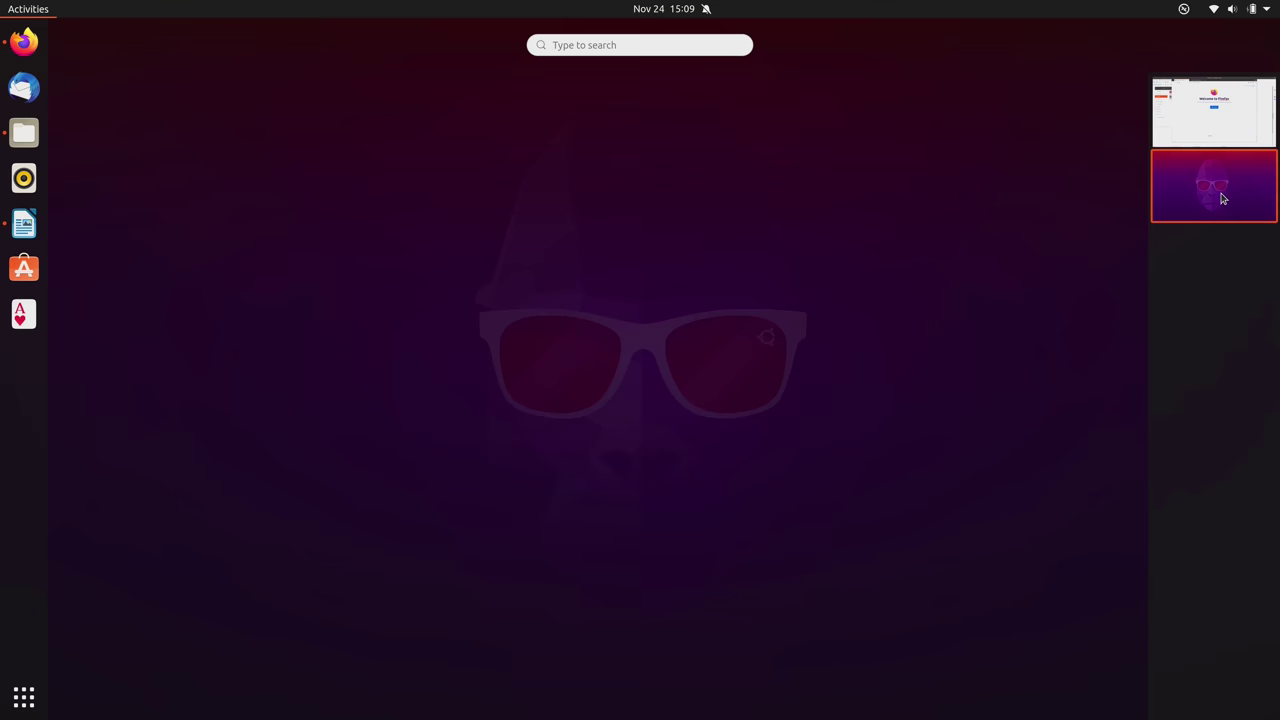
{"action": "left_click", "coordinate": [1231, 131]}
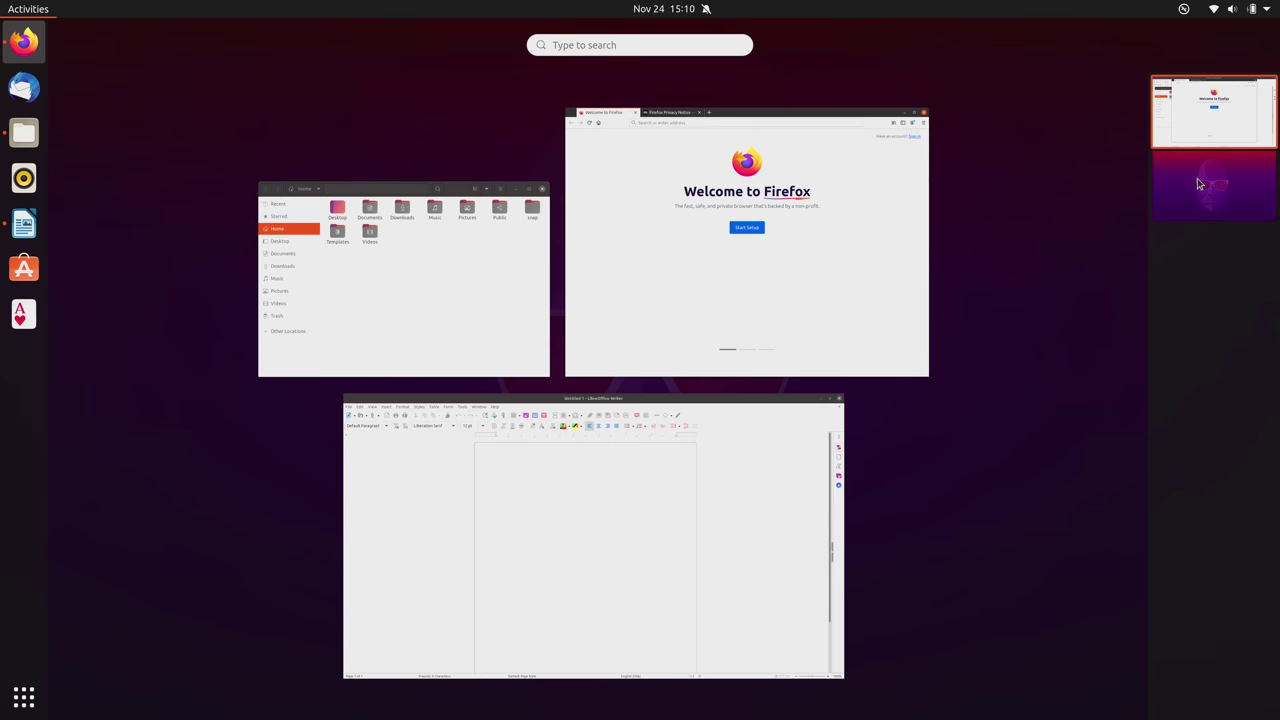
{"action": "left_click", "coordinate": [1203, 184]}
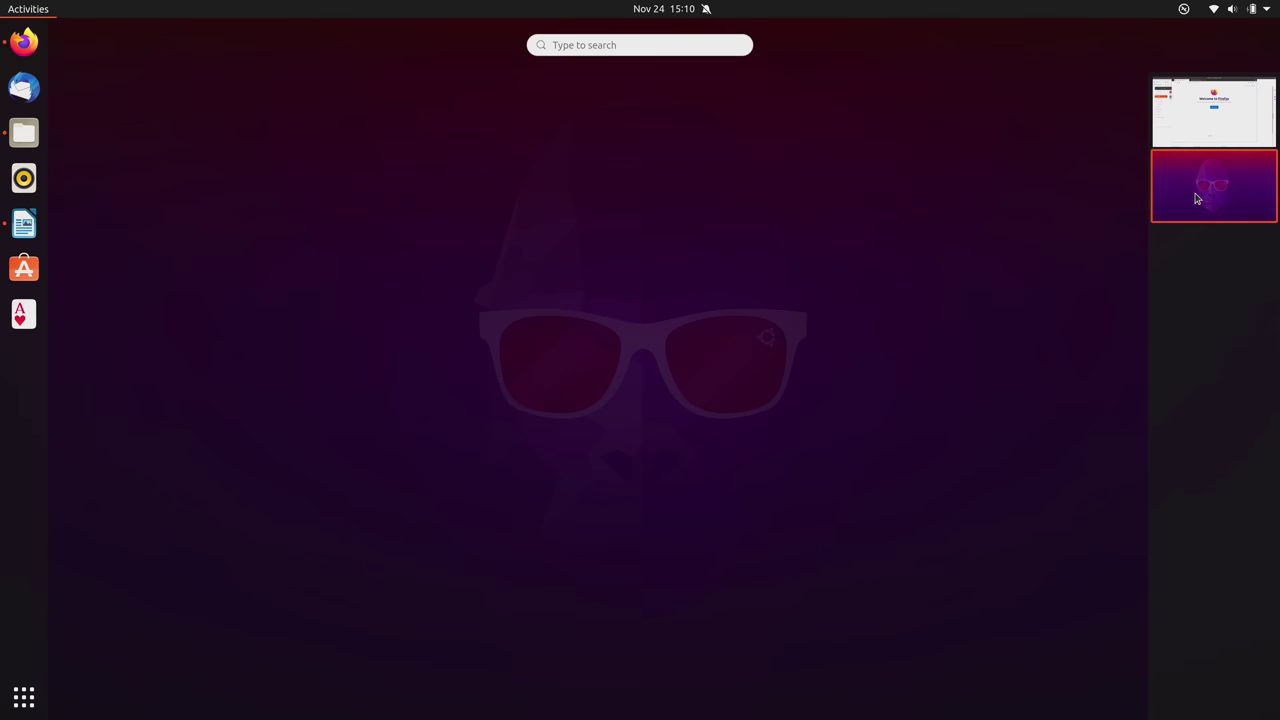
{"action": "left_click", "coordinate": [695, 318]}
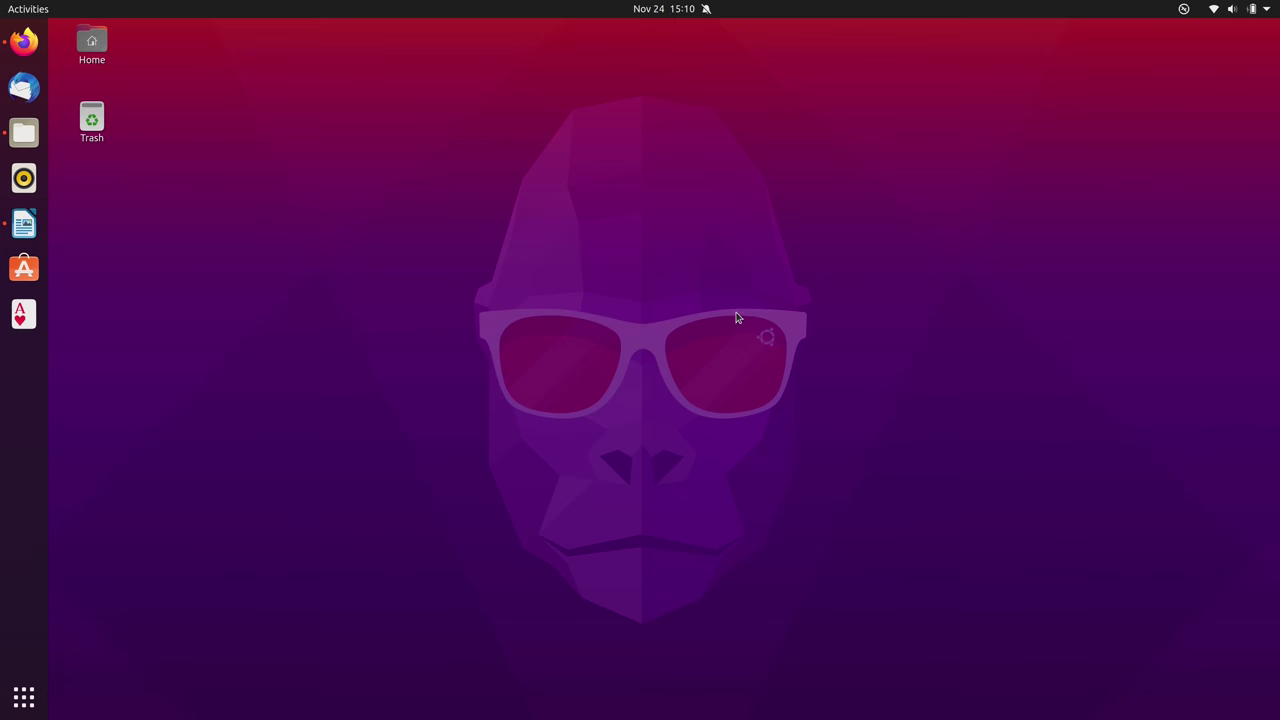
{"action": "left_click", "coordinate": [22, 318]}
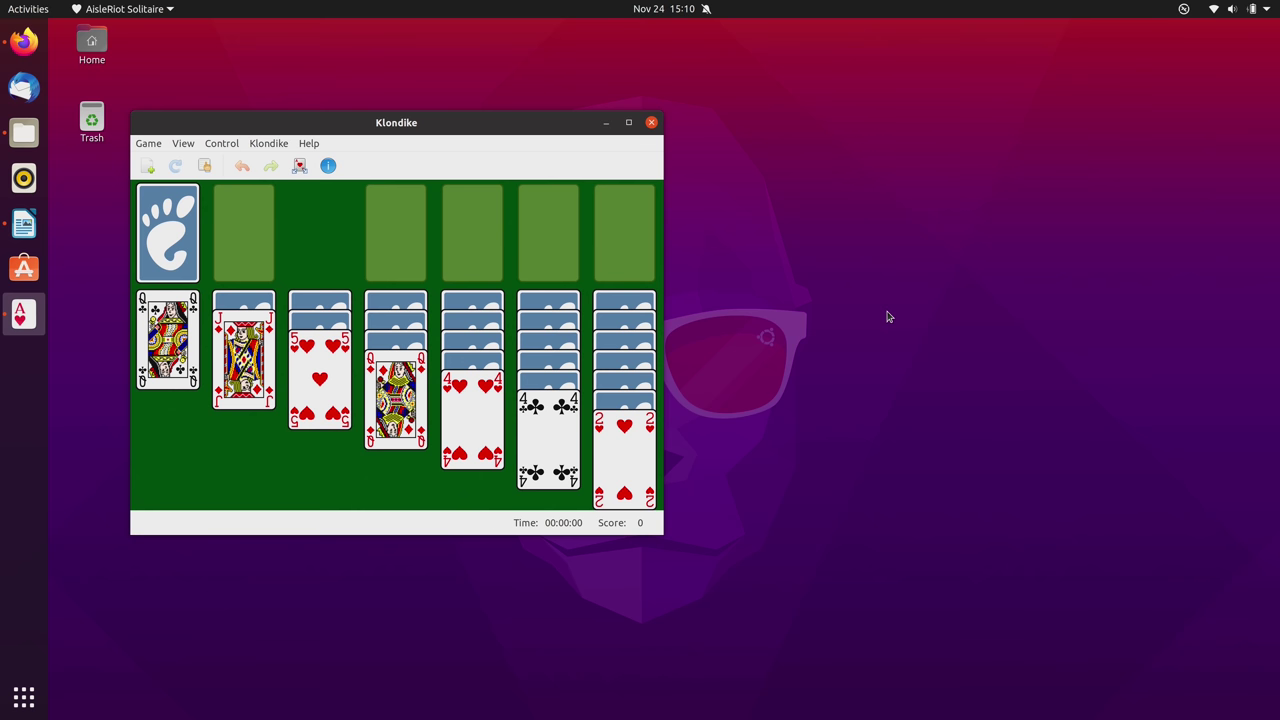
- Maximize Klondike, then flip between workspace thumbnails in the overview and return to Klondike
{"action": "double_click", "coordinate": [511, 122]}
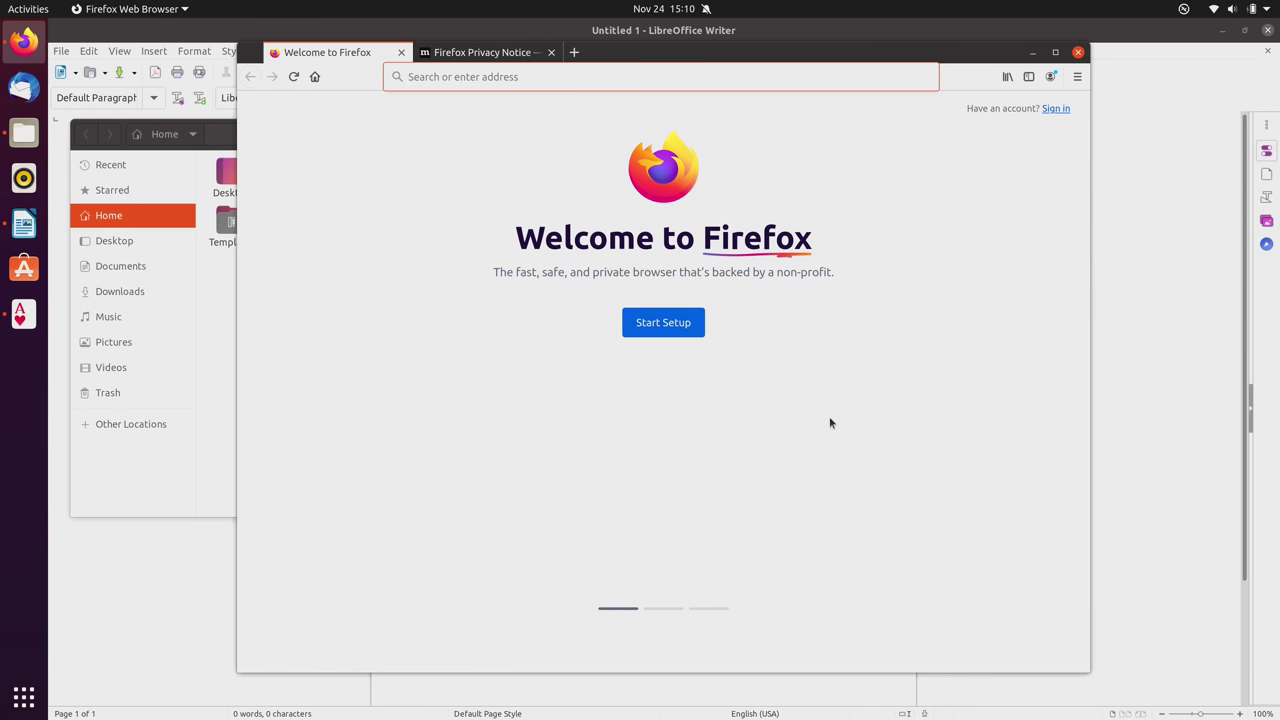
{"action": "key", "text": "alt+Tab"}
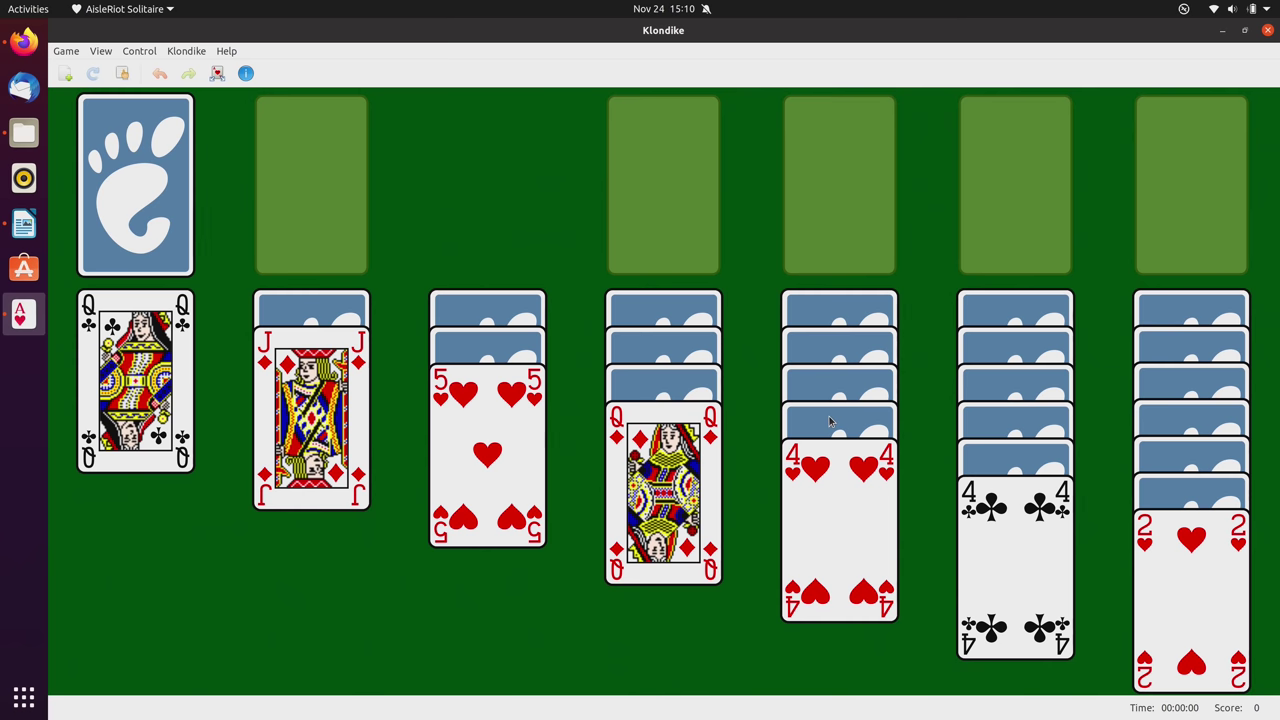
{"action": "key", "text": "super"}
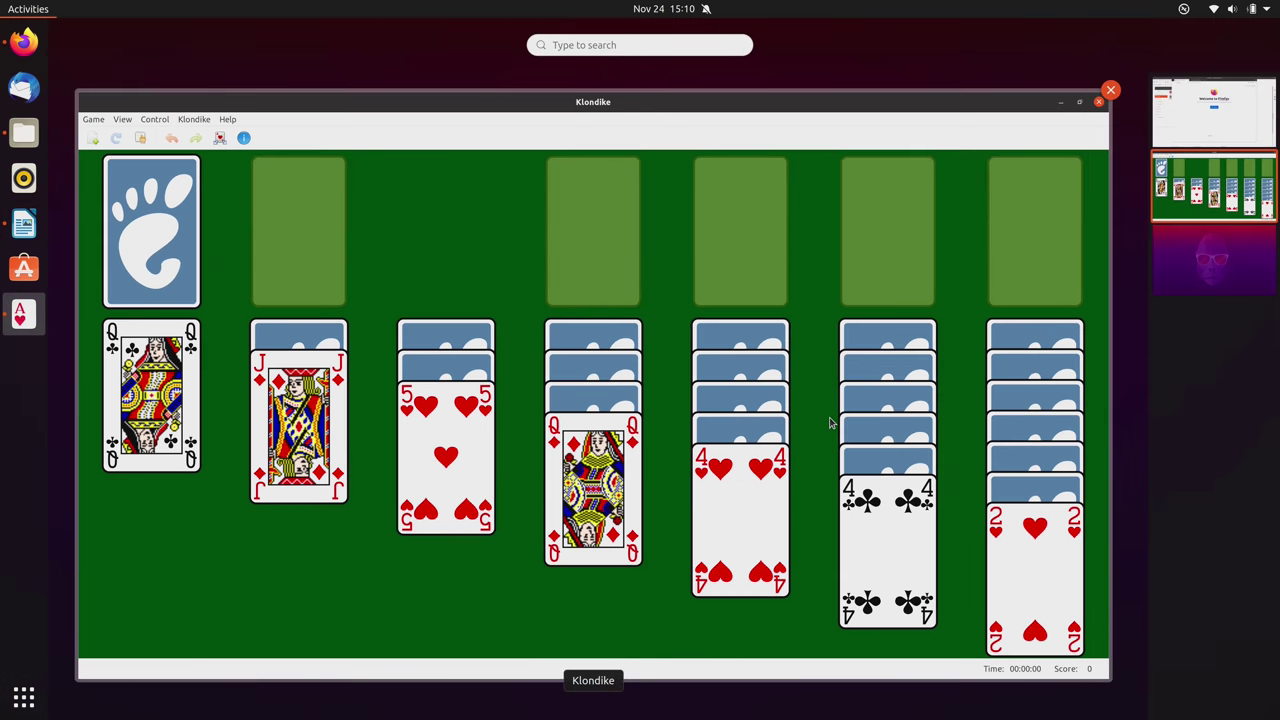
{"action": "left_click", "coordinate": [1224, 125]}
{"action": "left_click", "coordinate": [1229, 177]}
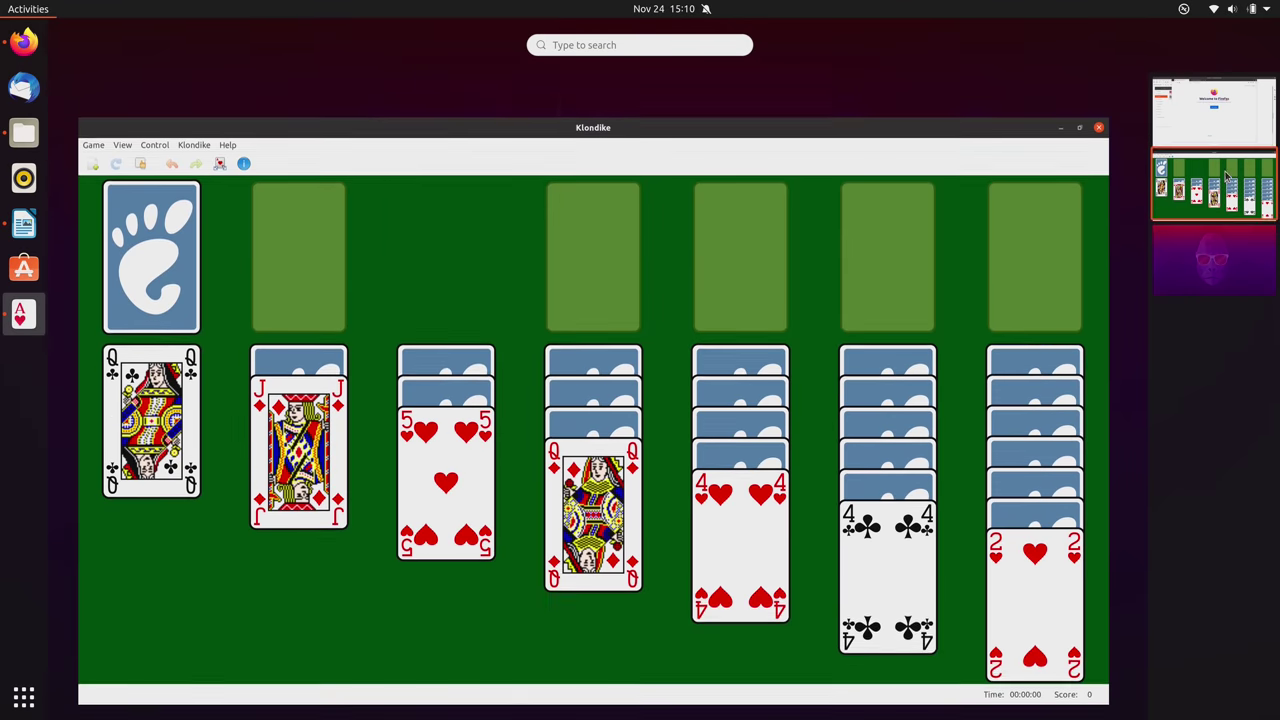
{"action": "left_click", "coordinate": [1221, 122]}
{"action": "left_click", "coordinate": [1215, 185]}
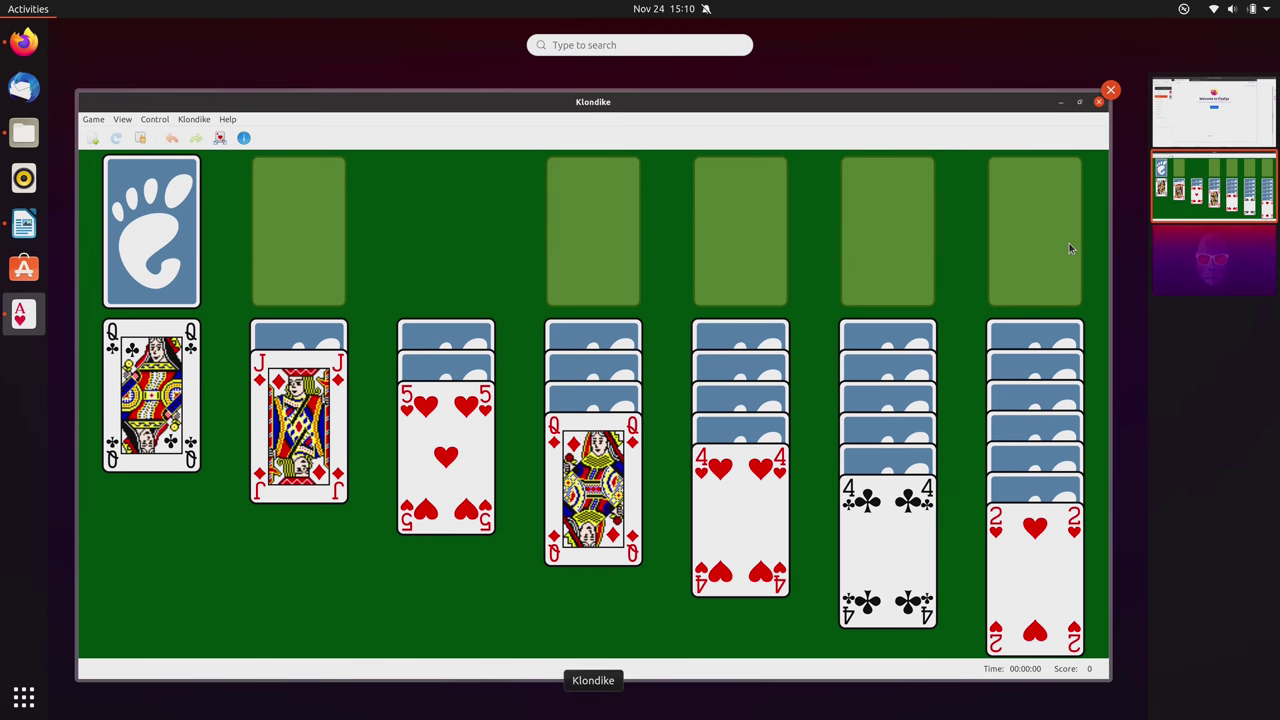
{"action": "left_click", "coordinate": [1068, 248]}
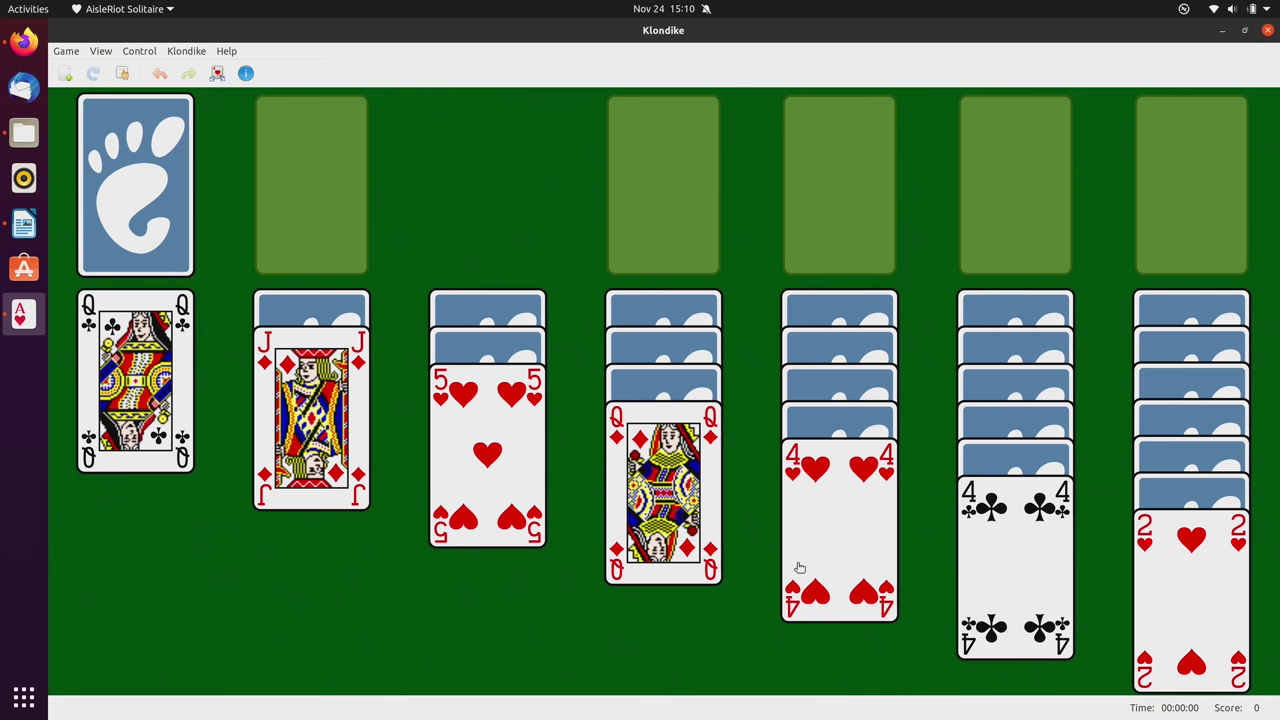
- Switch workspaces with Super+PageUp/PageDown, then move to the empty third workspace
{"action": "key", "text": "super+Page_Up"}
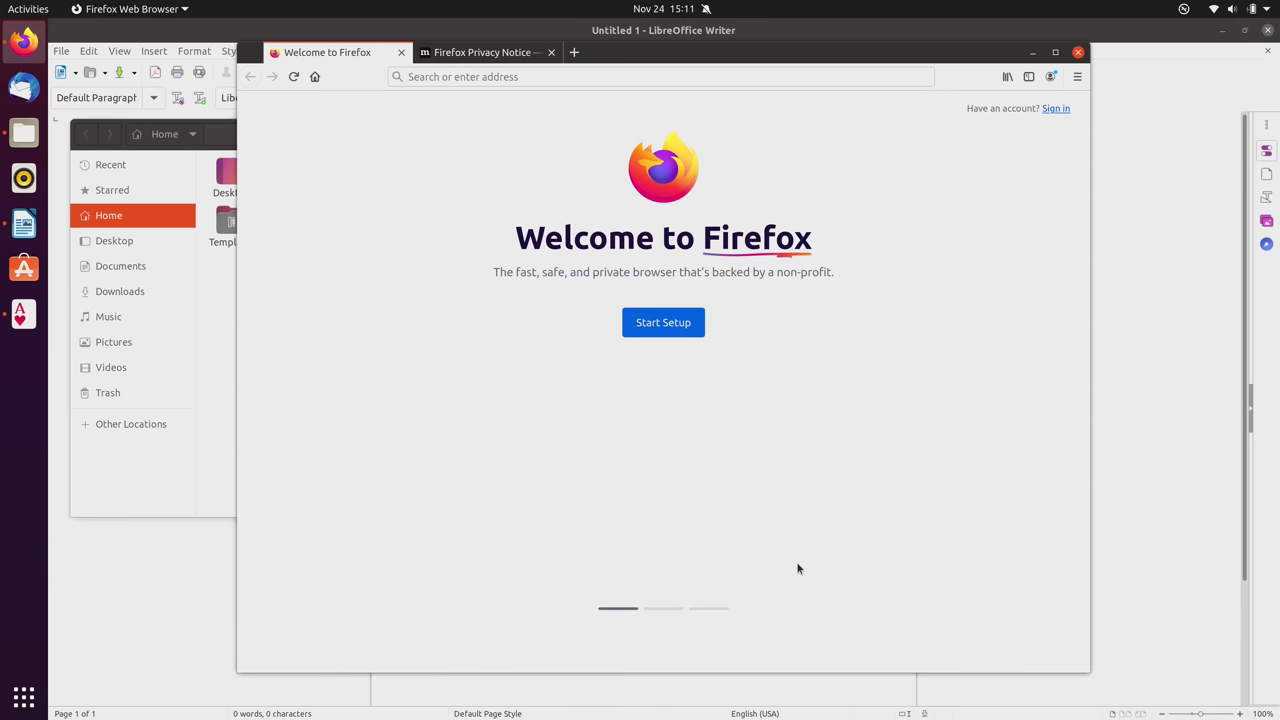
{"action": "key", "text": "super+Page_Down"}
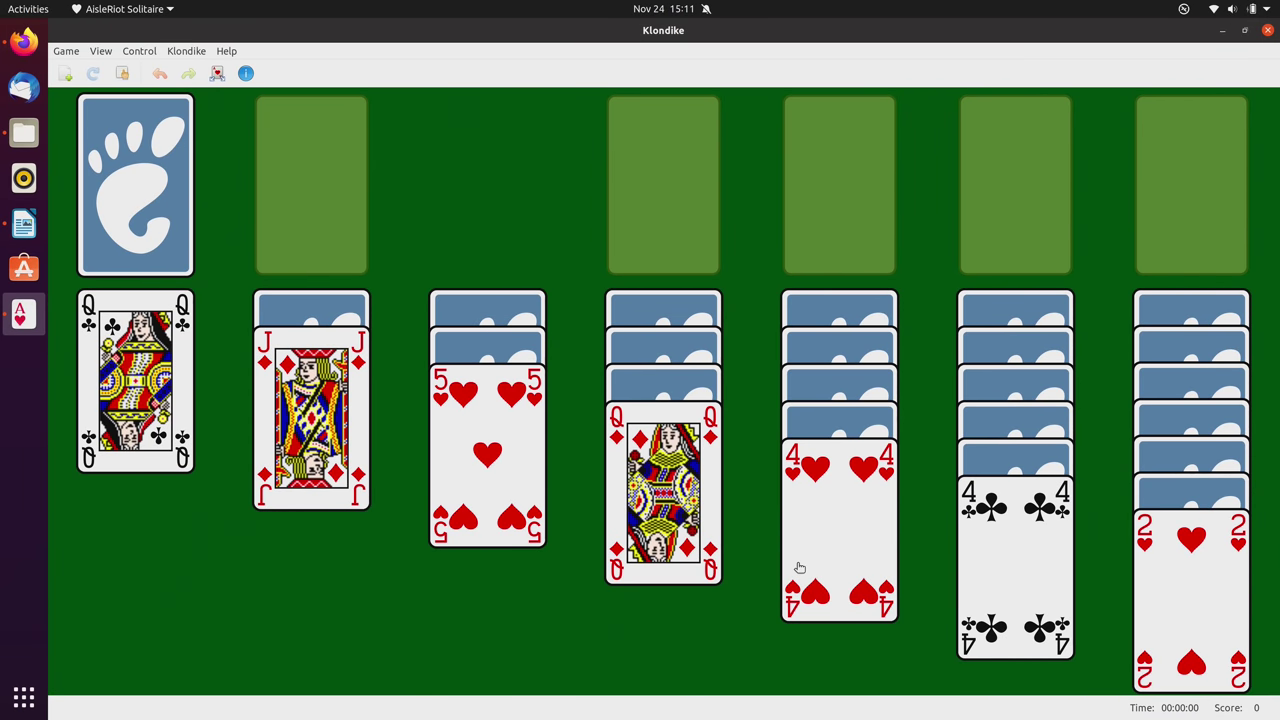
{"action": "key", "text": "super"}
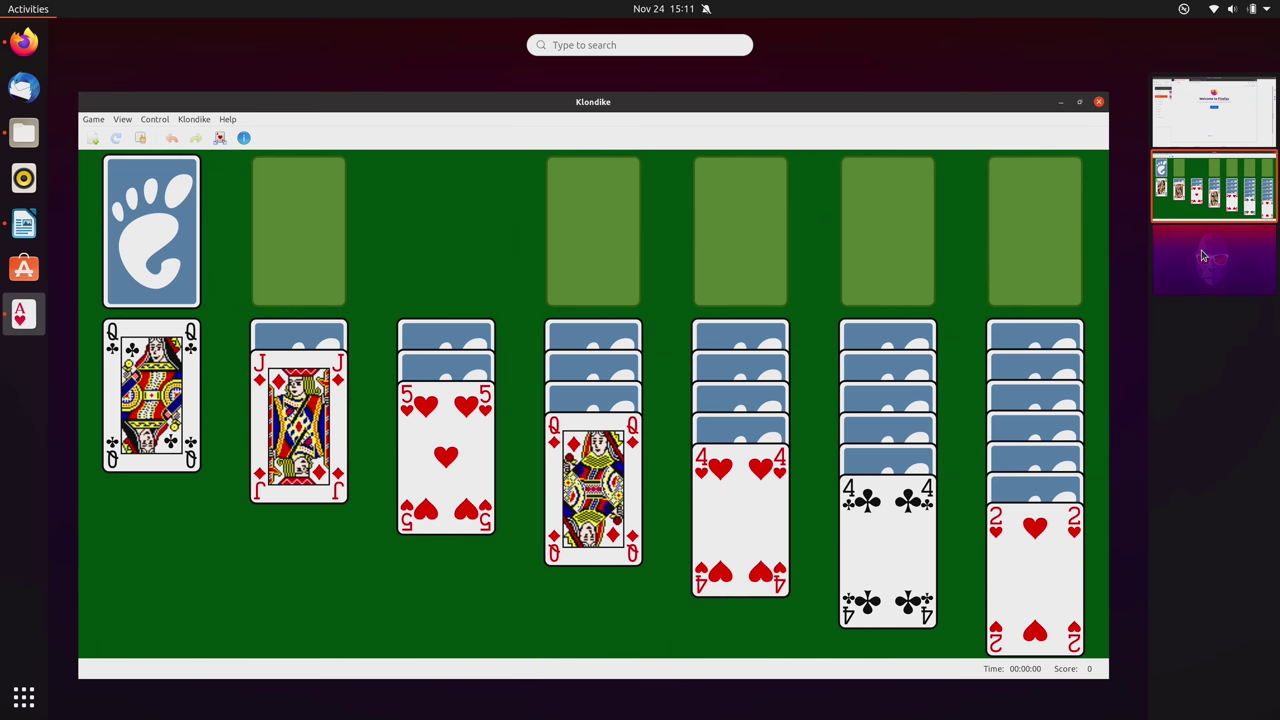
{"action": "left_click", "coordinate": [1203, 256]}
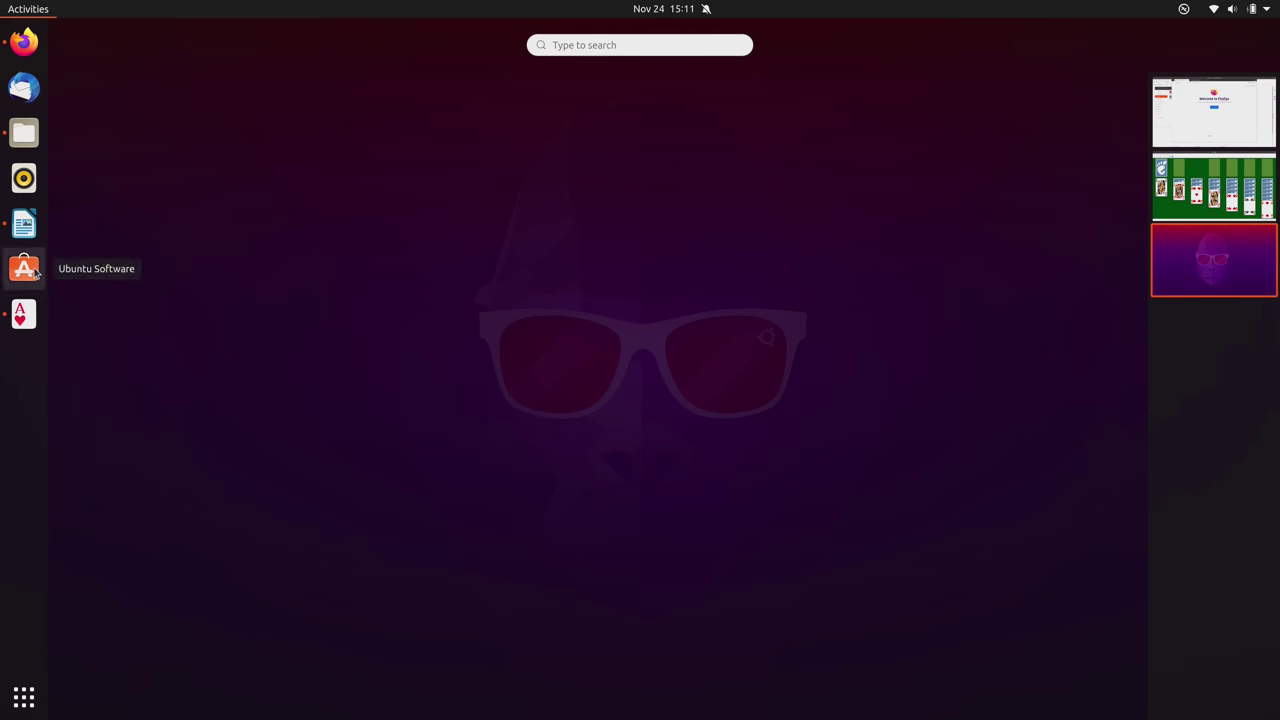
- Launch Ubuntu Software on the third workspace, then switch to the empty fourth workspace's desktop
{"action": "left_click", "coordinate": [31, 271]}
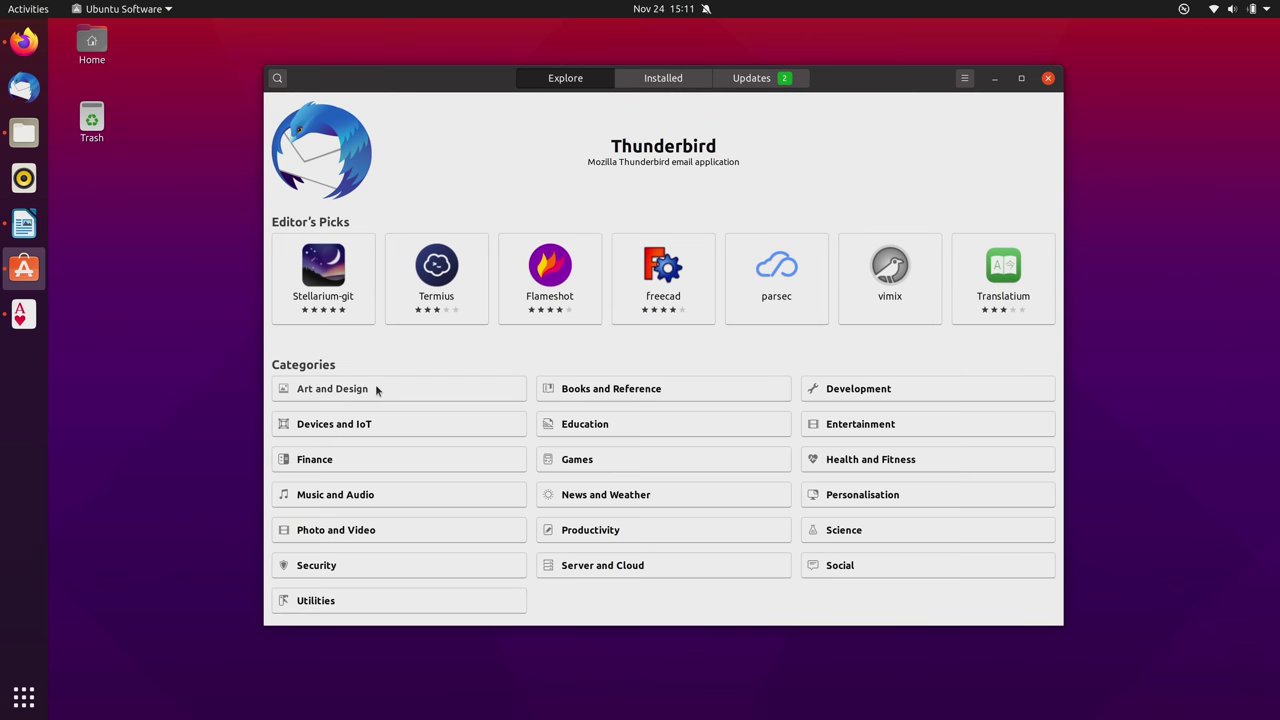
{"action": "key", "text": "super"}
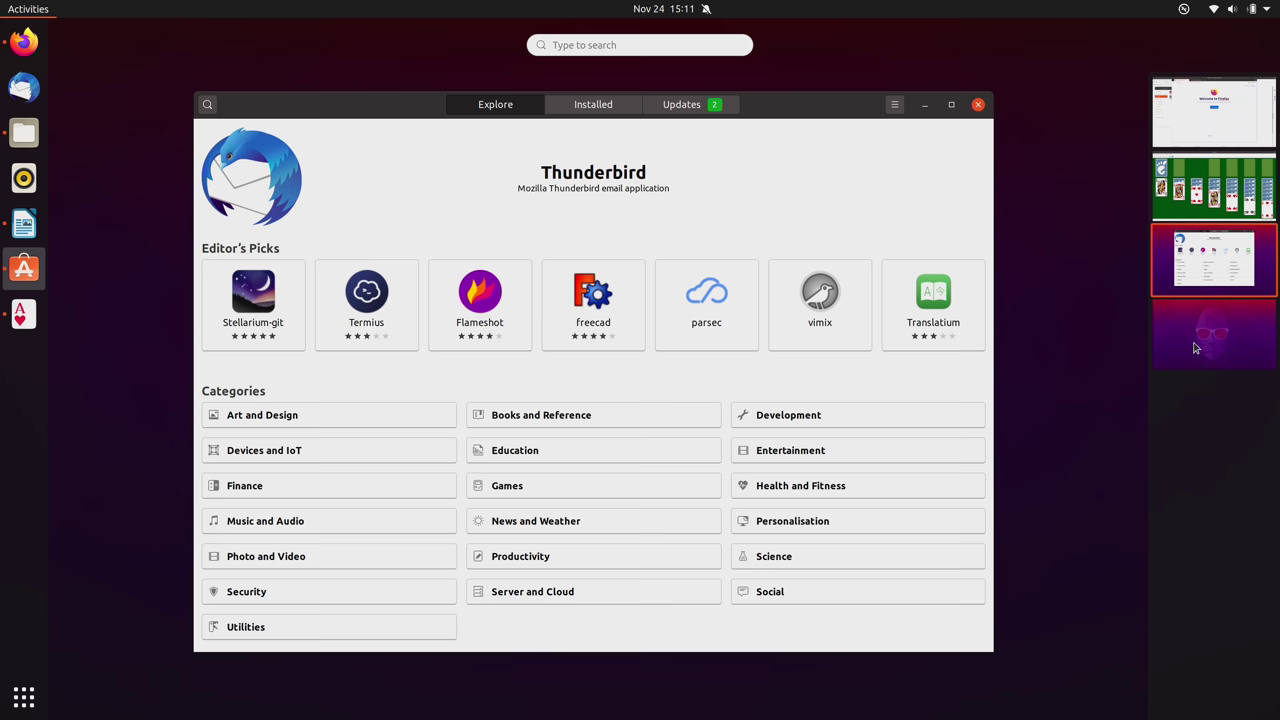
{"action": "left_click", "coordinate": [1193, 347]}
{"action": "left_click", "coordinate": [1174, 349]}
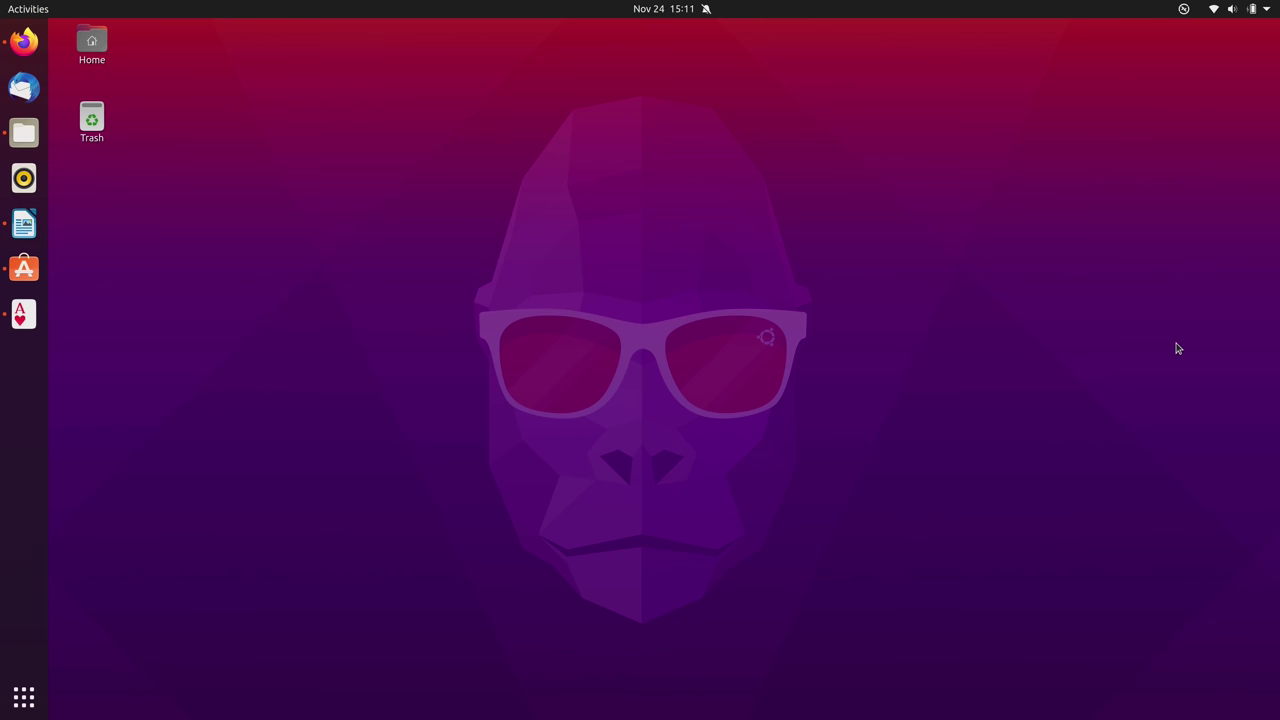
- Return to the Firefox workspace and quit Firefox, closing all tabs, and LibreOffice Writer
{"action": "key", "text": "ctrl+alt+Up"}
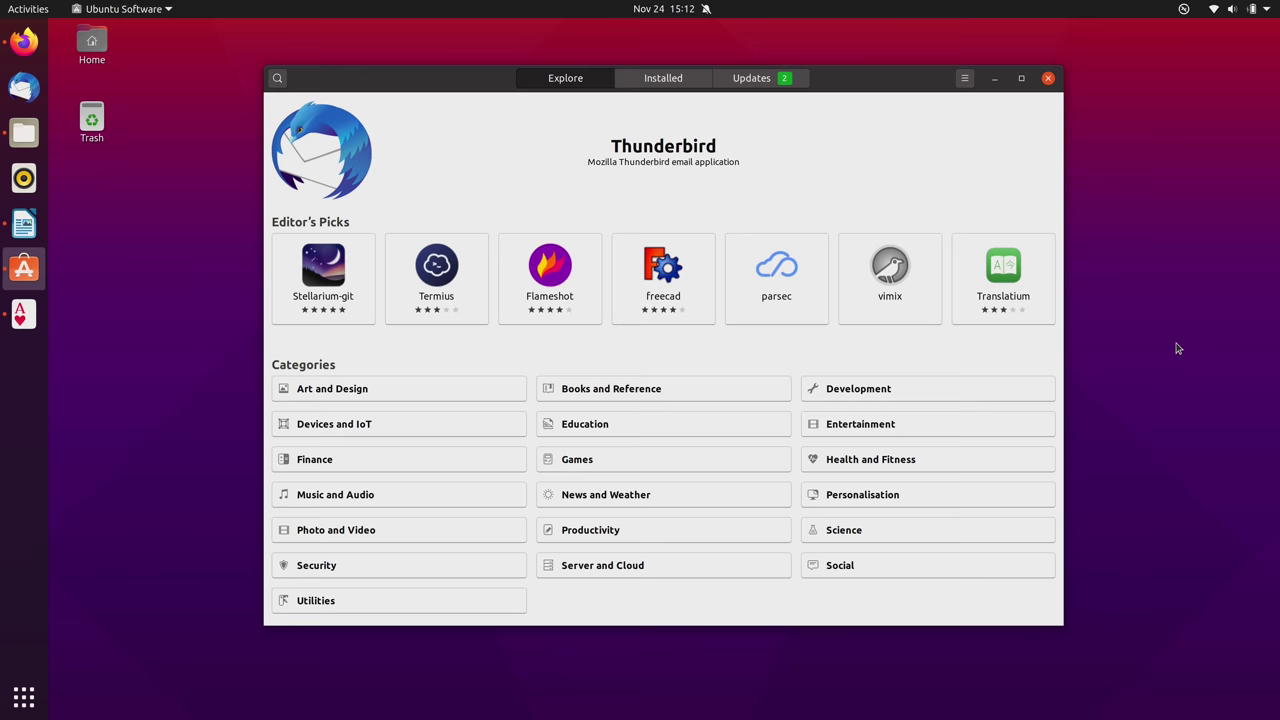
{"action": "key", "text": "ctrl+alt+Up"}
{"action": "key", "text": "ctrl+alt+Up"}
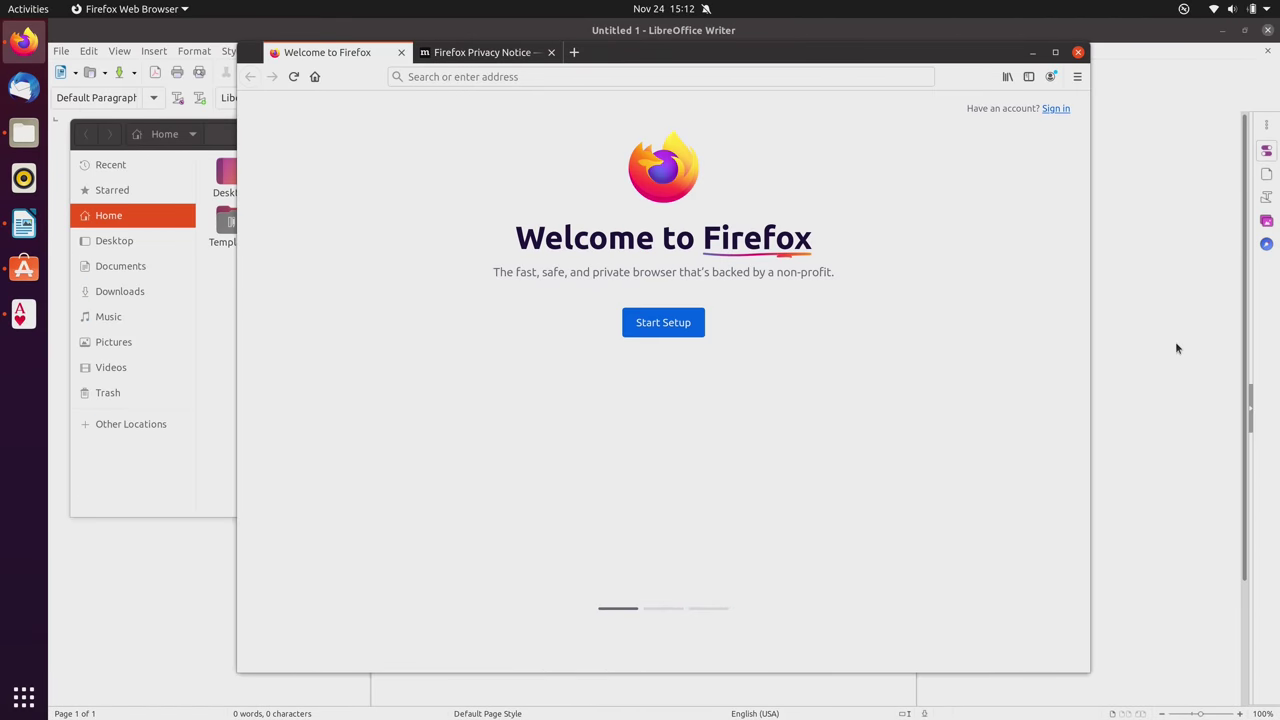
{"action": "key", "text": "ctrl+alt+Down"}
{"action": "key", "text": "ctrl+alt+Down"}
{"action": "key", "text": "ctrl+alt+Down"}
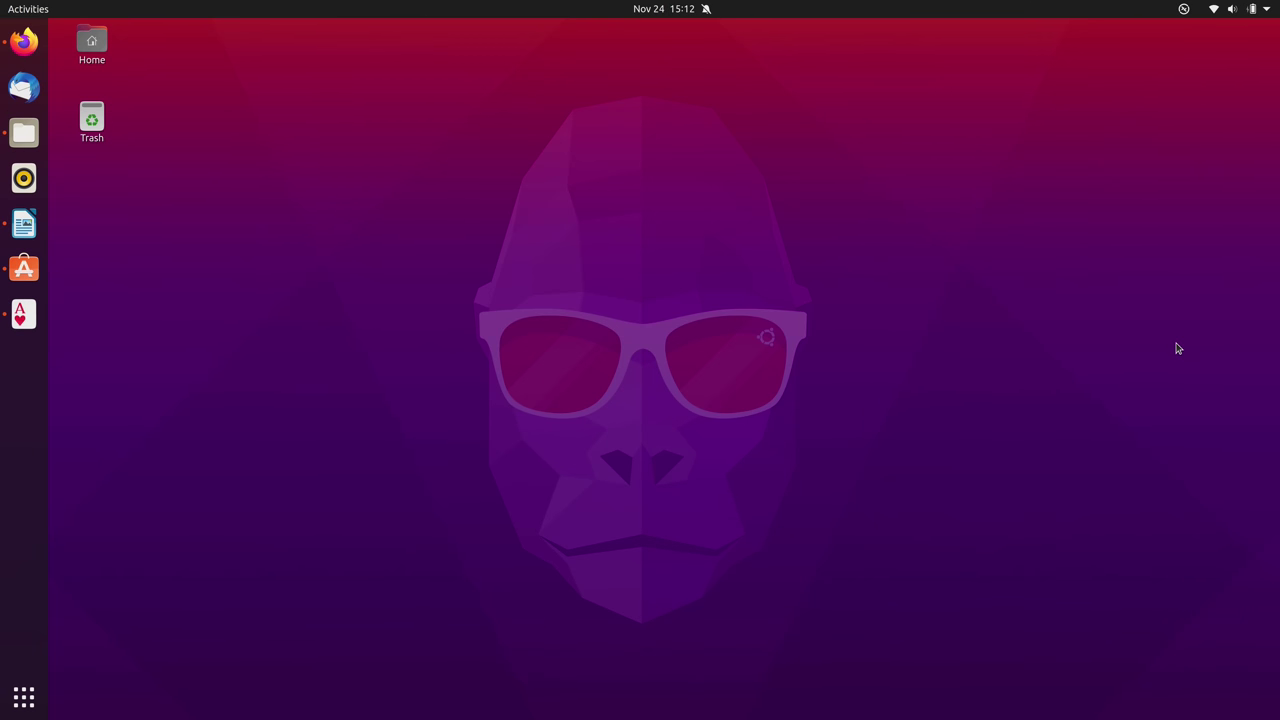
{"action": "key", "text": "ctrl+alt+Up"}
{"action": "key", "text": "ctrl+alt+Up"}
{"action": "key", "text": "ctrl+alt+Up"}
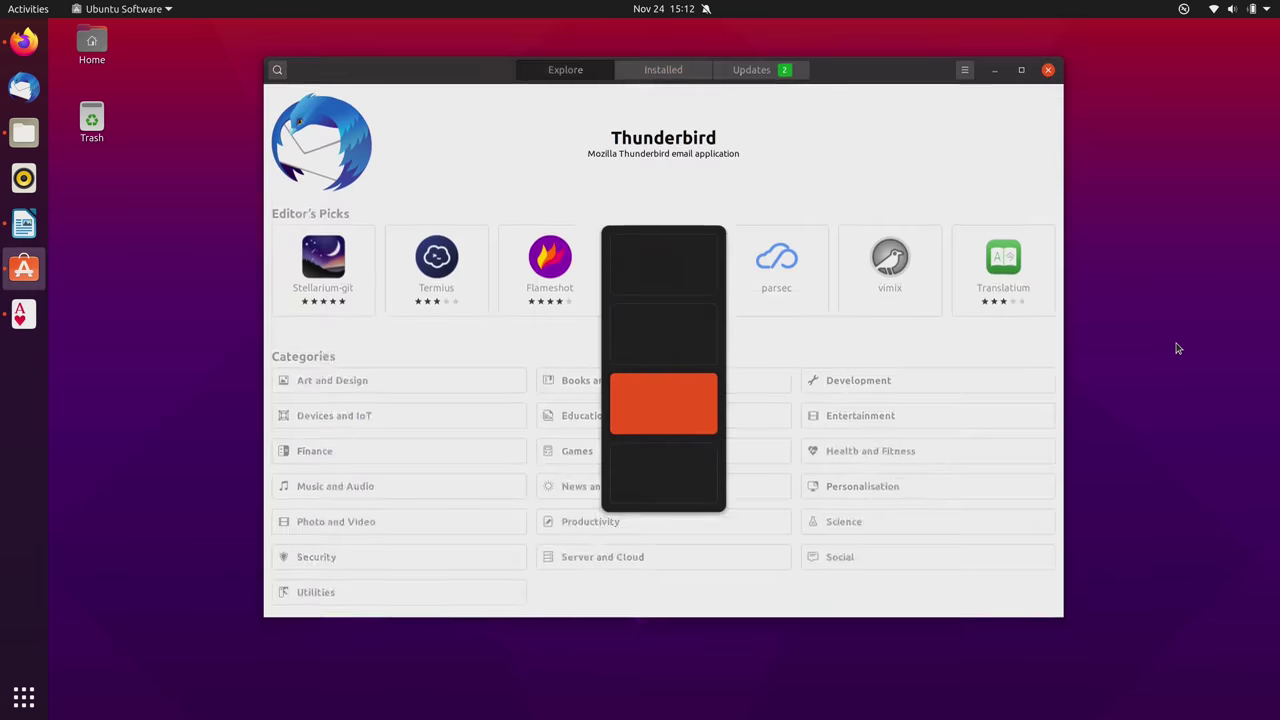
{"action": "key", "text": "ctrl+alt+Down"}
{"action": "key", "text": "ctrl+alt+Down"}
{"action": "key", "text": "ctrl+alt+Up"}
{"action": "key", "text": "ctrl+alt+Up"}
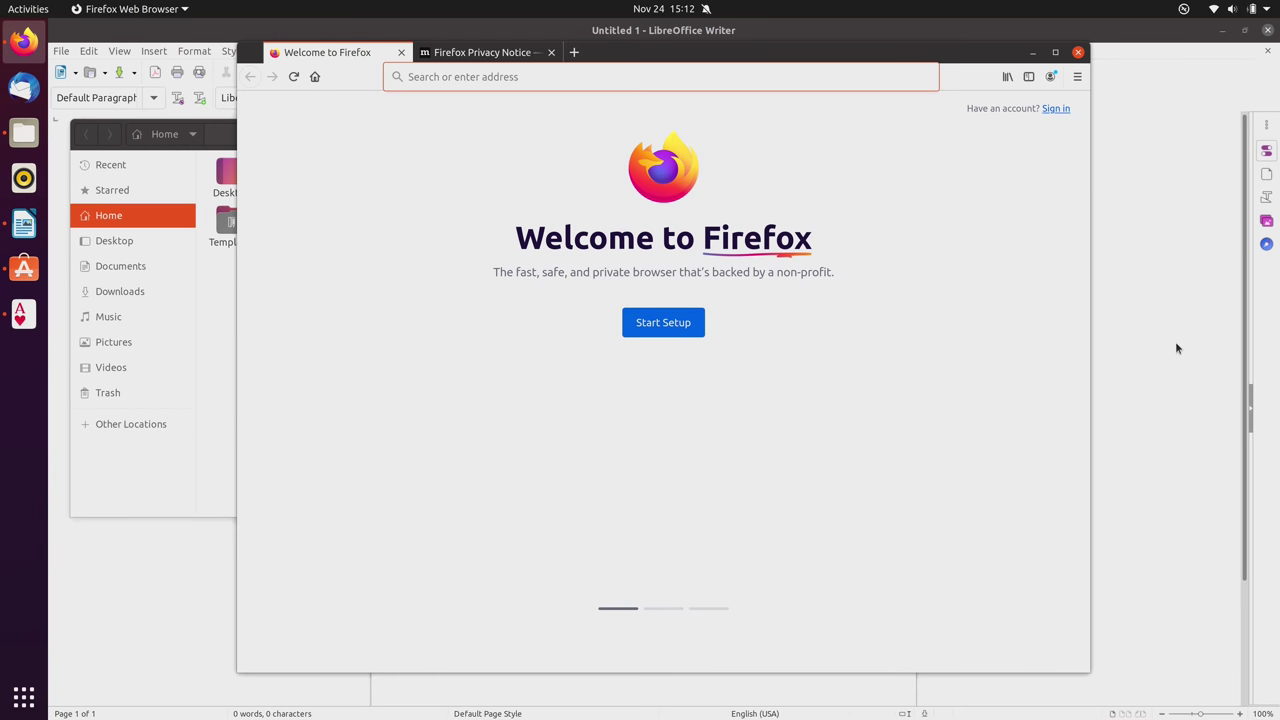
{"action": "left_click", "coordinate": [1076, 54]}
{"action": "left_click", "coordinate": [800, 398]}
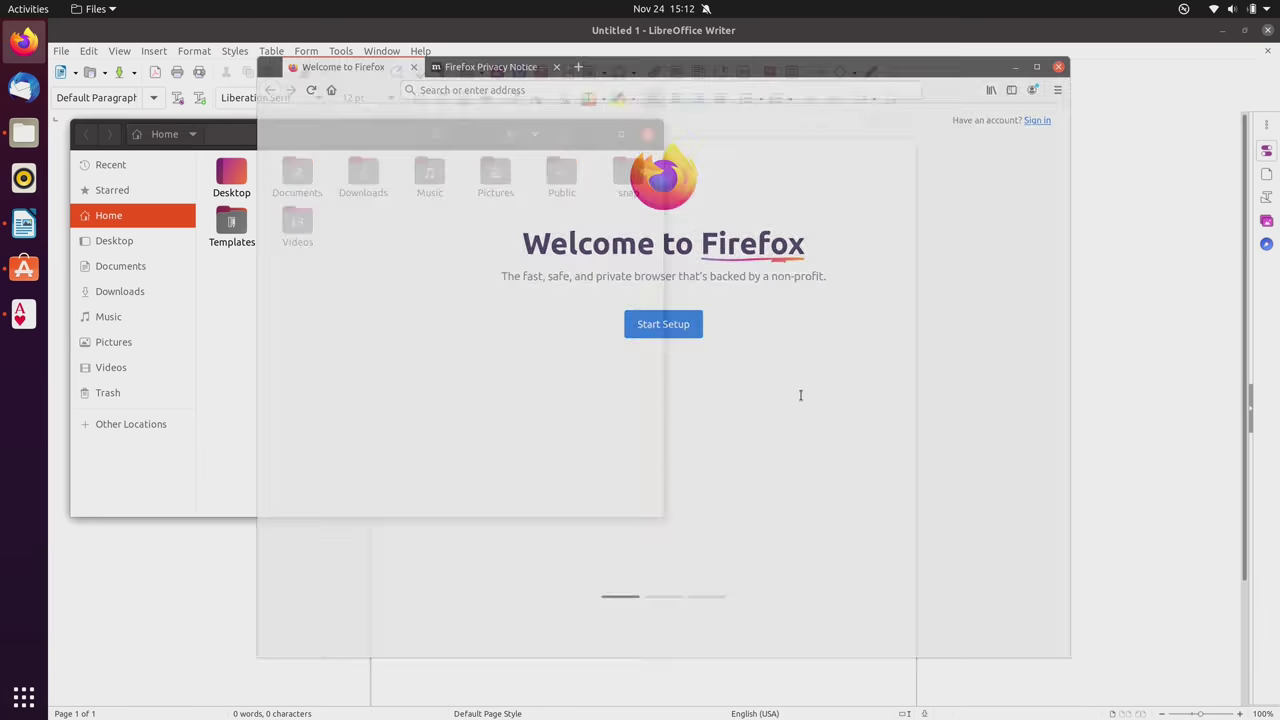
{"action": "left_click", "coordinate": [1268, 30]}
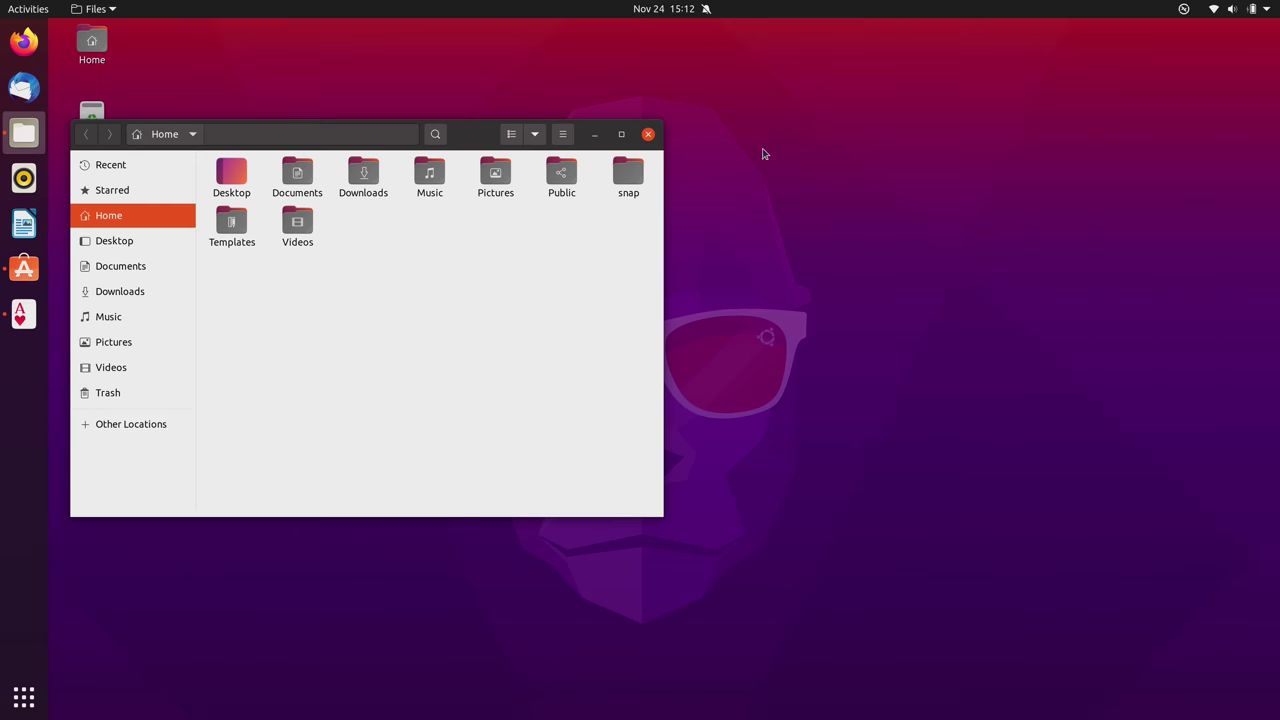
- Close the Files Home window and display the full grid of installed applications
{"action": "left_click", "coordinate": [648, 134]}
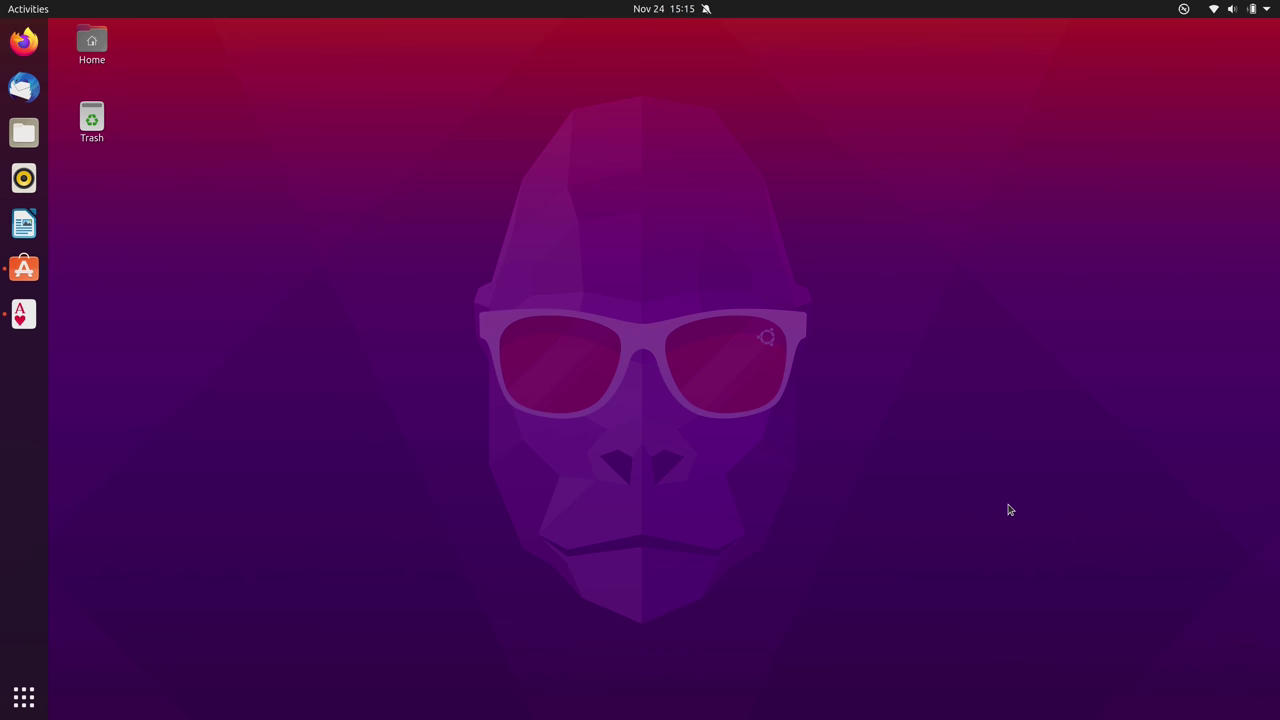
{"action": "left_click", "coordinate": [27, 704]}
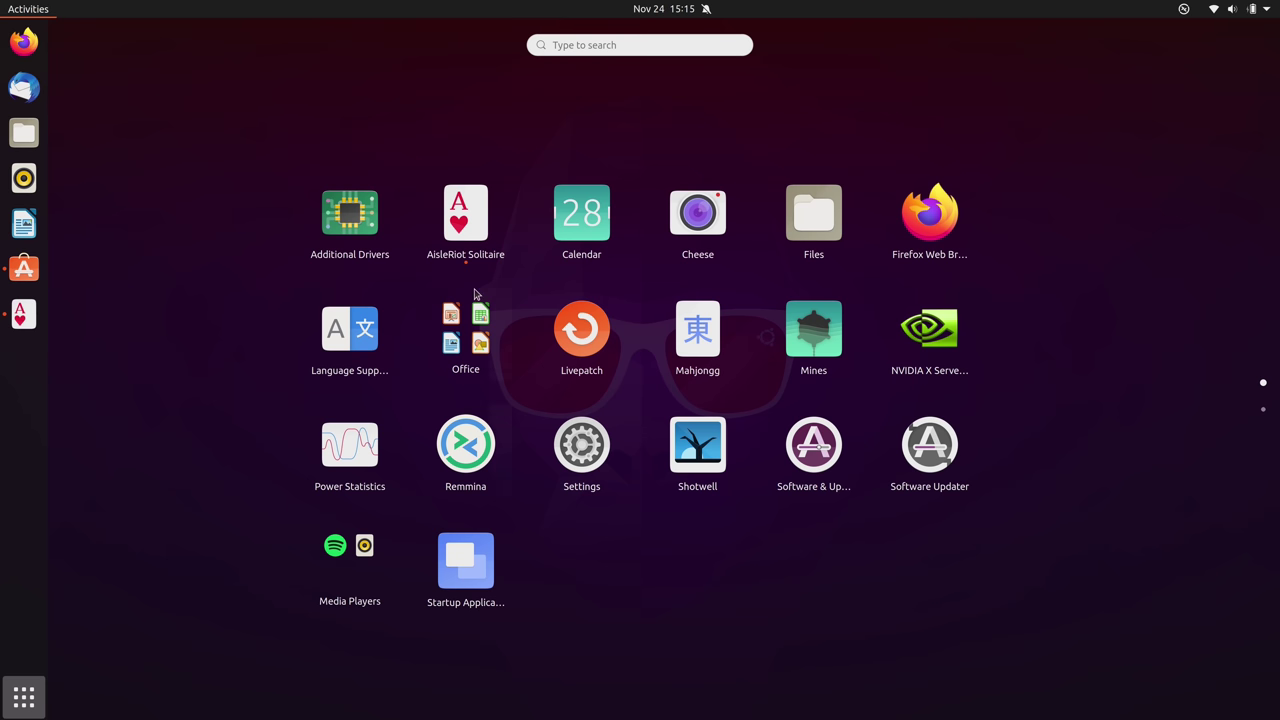
- Launch AisleRiot Solitaire's Klondike game and immediately close it
{"action": "left_click", "coordinate": [479, 201]}
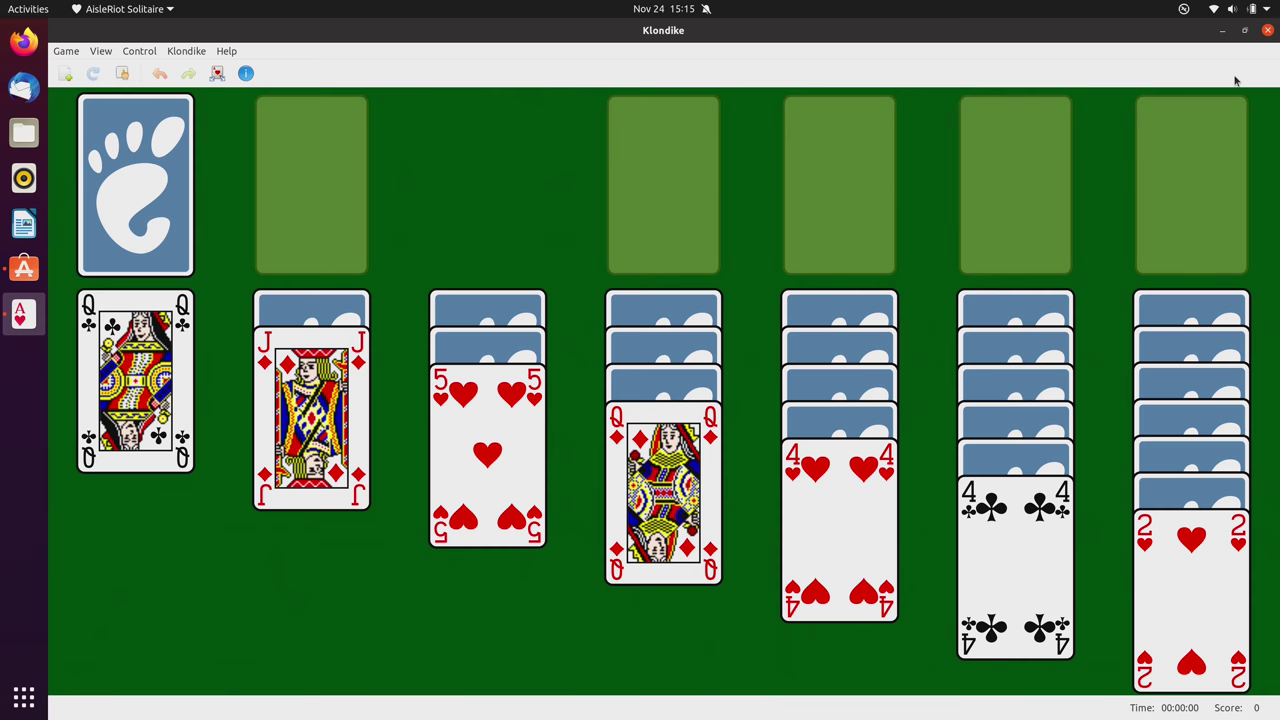
{"action": "left_click", "coordinate": [1267, 30]}
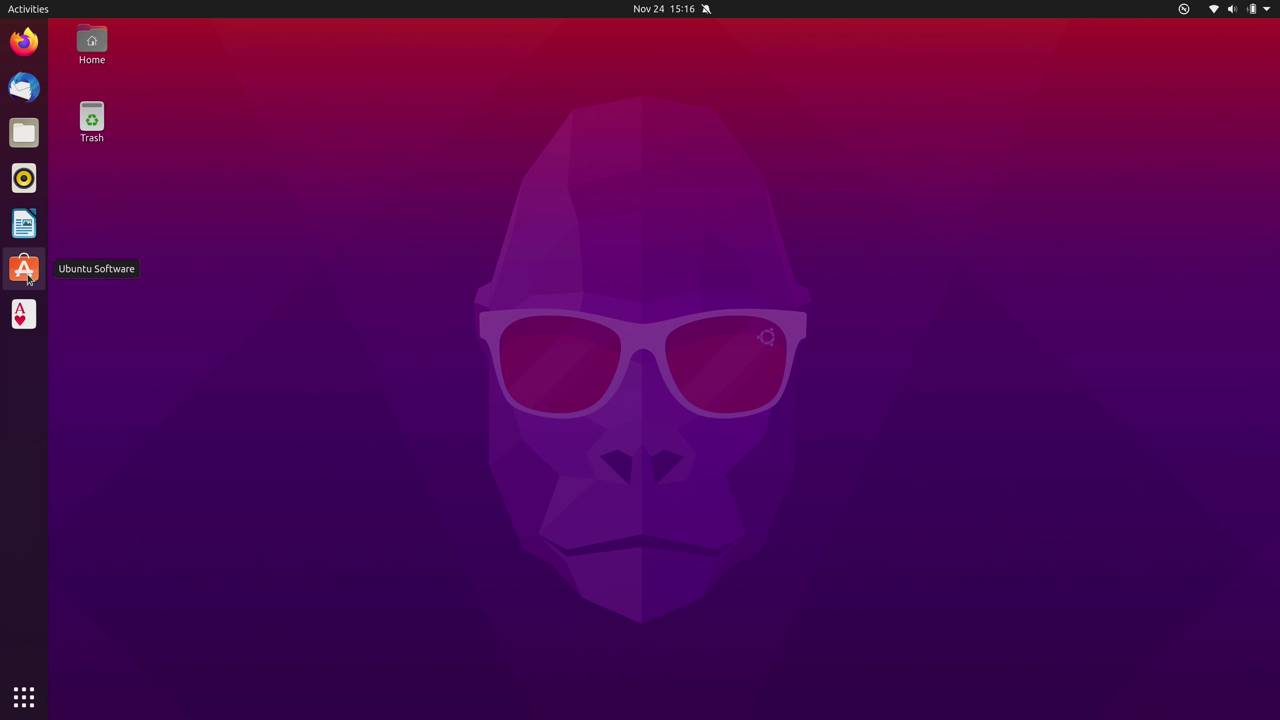
- Launch Ubuntu Software and browse the Games category listing 0 A.D., SuperTuxKart and others
{"action": "left_click", "coordinate": [24, 270]}
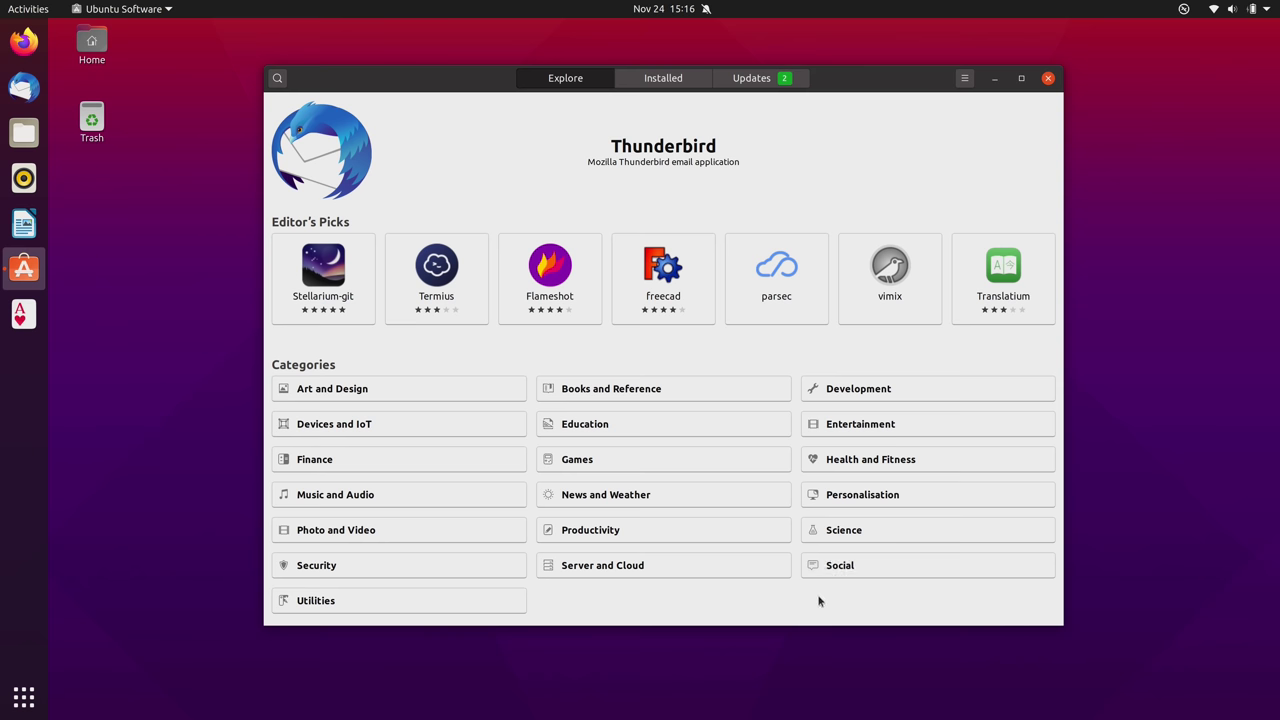
{"action": "left_click", "coordinate": [650, 459]}
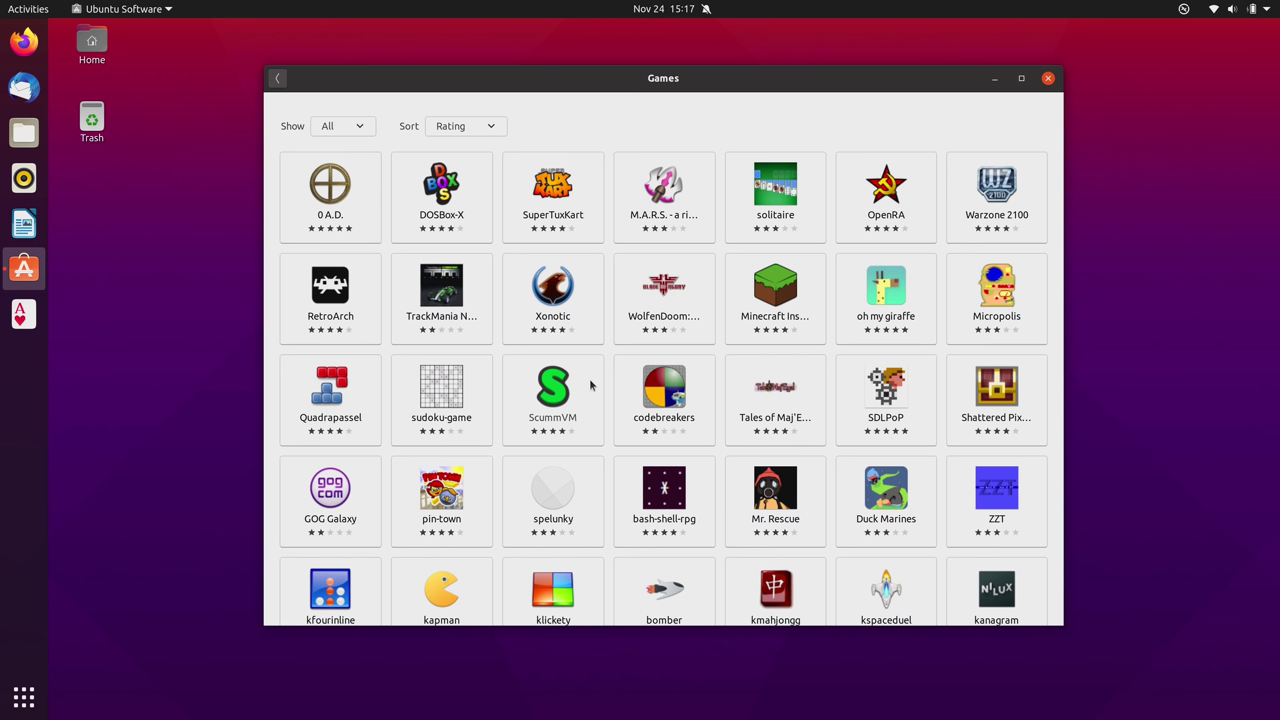
{"action": "scroll", "coordinate": [600, 388], "scroll_direction": "down", "scroll_amount": 4}
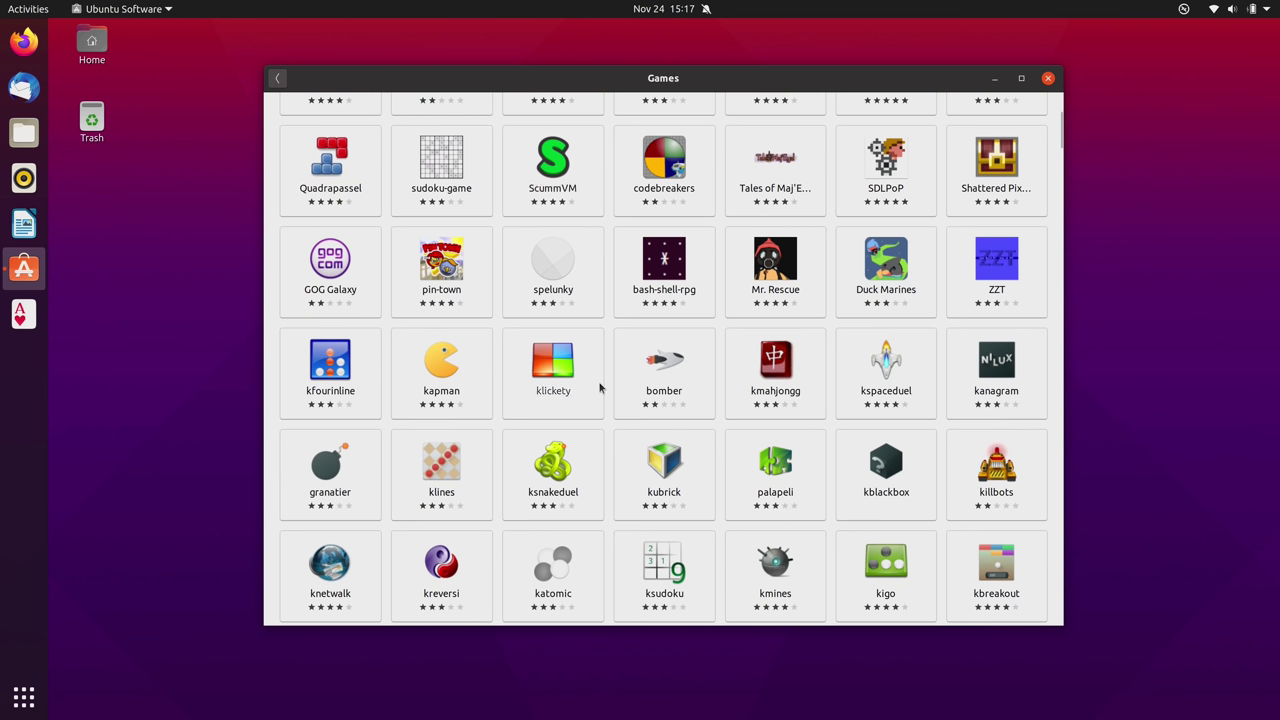
{"action": "scroll", "coordinate": [600, 388], "scroll_direction": "down", "scroll_amount": 5}
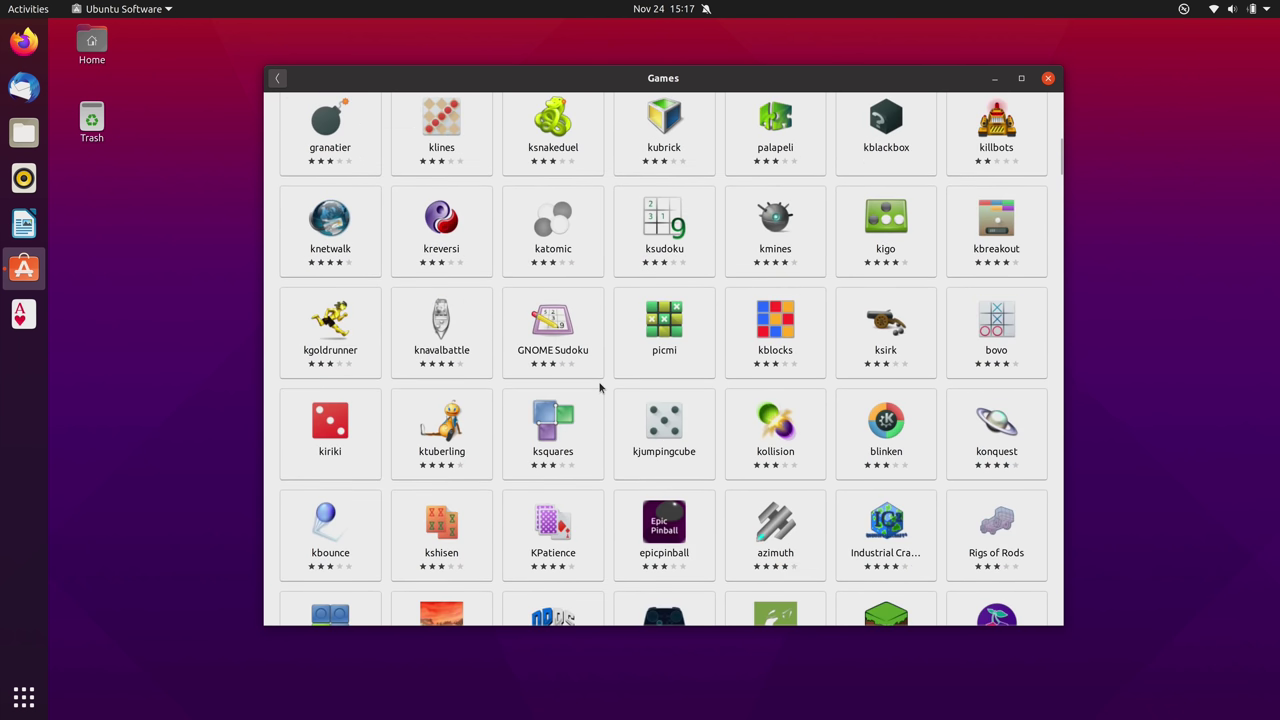
{"action": "scroll", "coordinate": [600, 388], "scroll_direction": "down", "scroll_amount": 6}
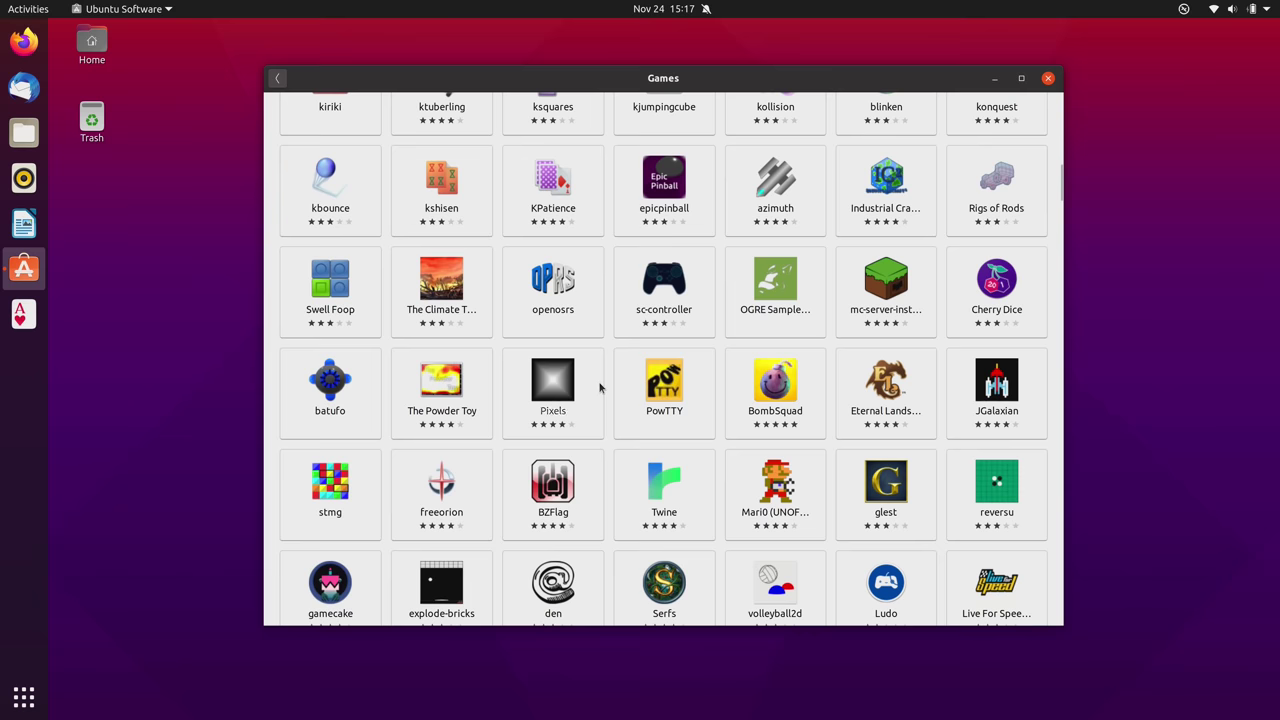
{"action": "scroll", "coordinate": [600, 388], "scroll_direction": "down", "scroll_amount": 4}
{"action": "scroll", "coordinate": [600, 388], "scroll_direction": "down", "scroll_amount": 4}
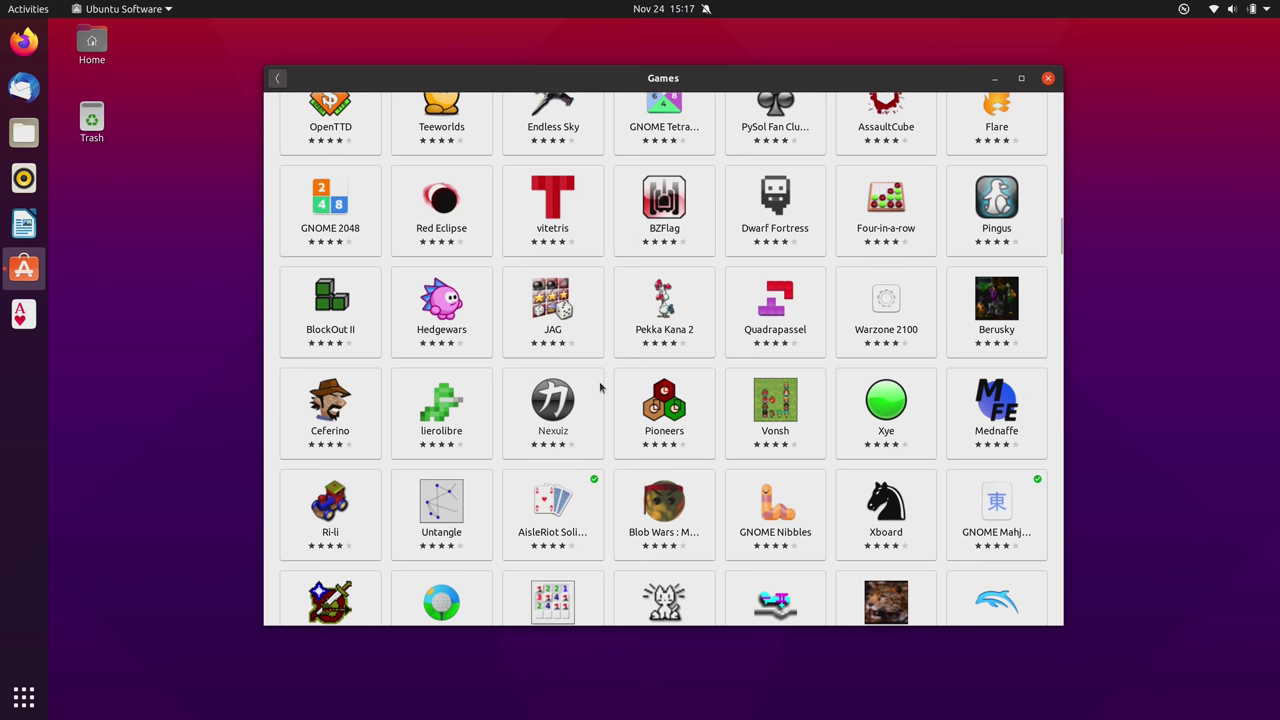
{"action": "scroll", "coordinate": [600, 388], "scroll_direction": "down", "scroll_amount": 3}
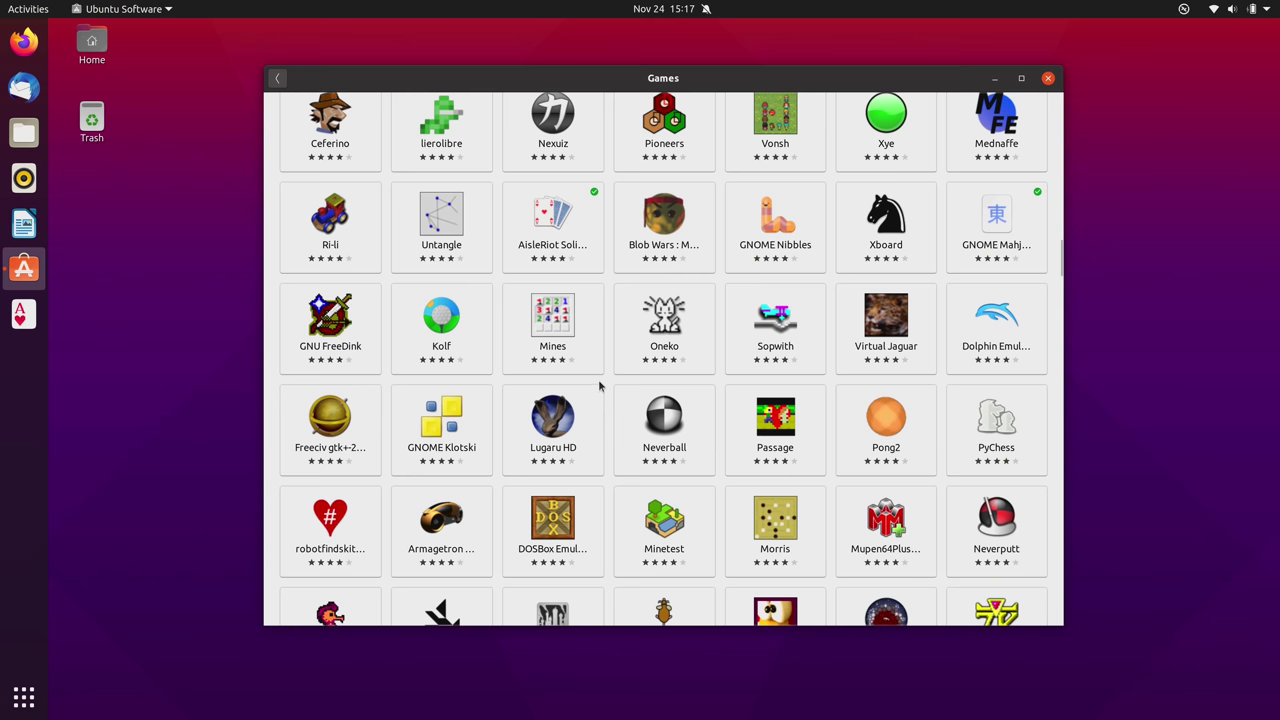
{"action": "scroll", "coordinate": [600, 386], "scroll_direction": "down", "scroll_amount": 3}
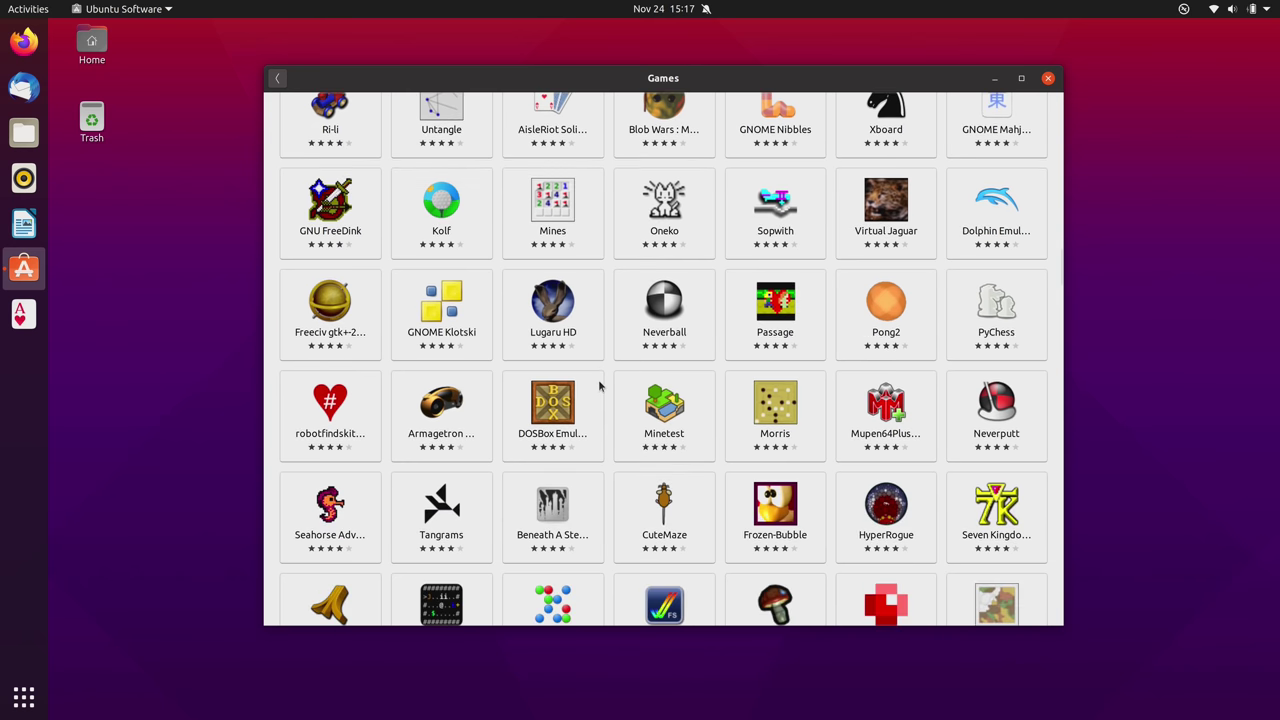
{"action": "scroll", "coordinate": [600, 385], "scroll_direction": "down", "scroll_amount": 9}
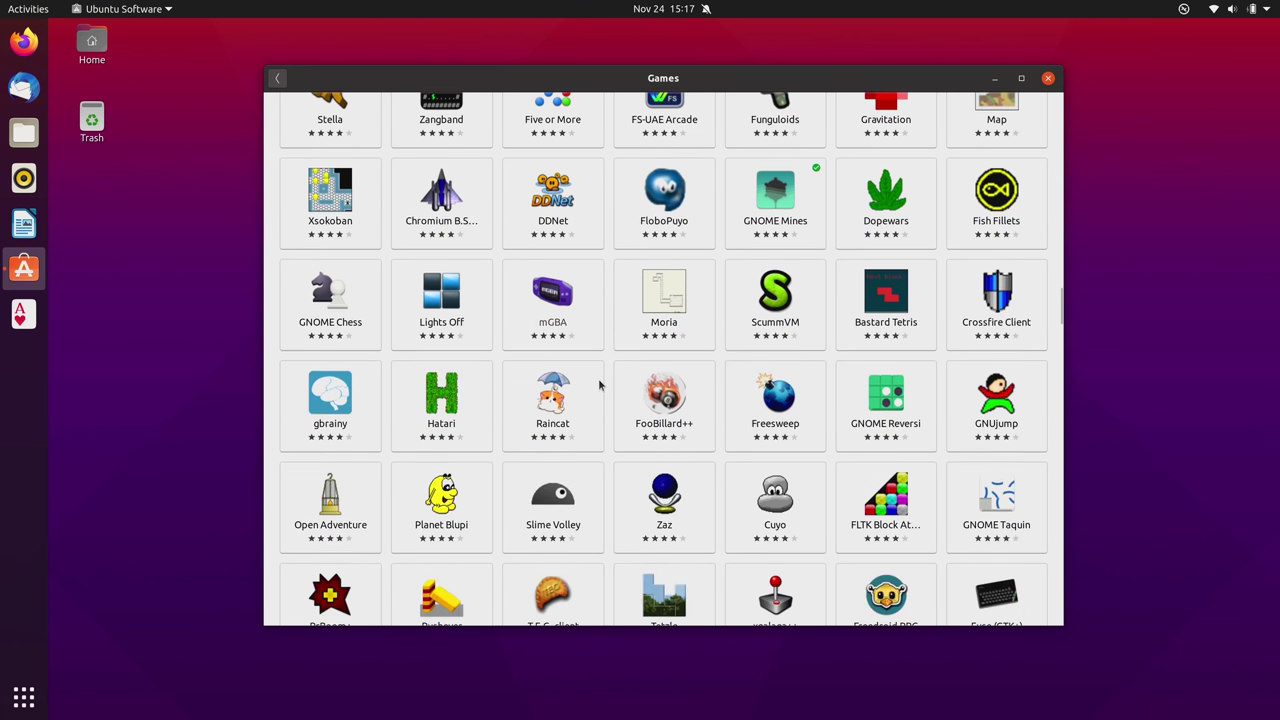
{"action": "scroll", "coordinate": [600, 385], "scroll_direction": "down", "scroll_amount": 7}
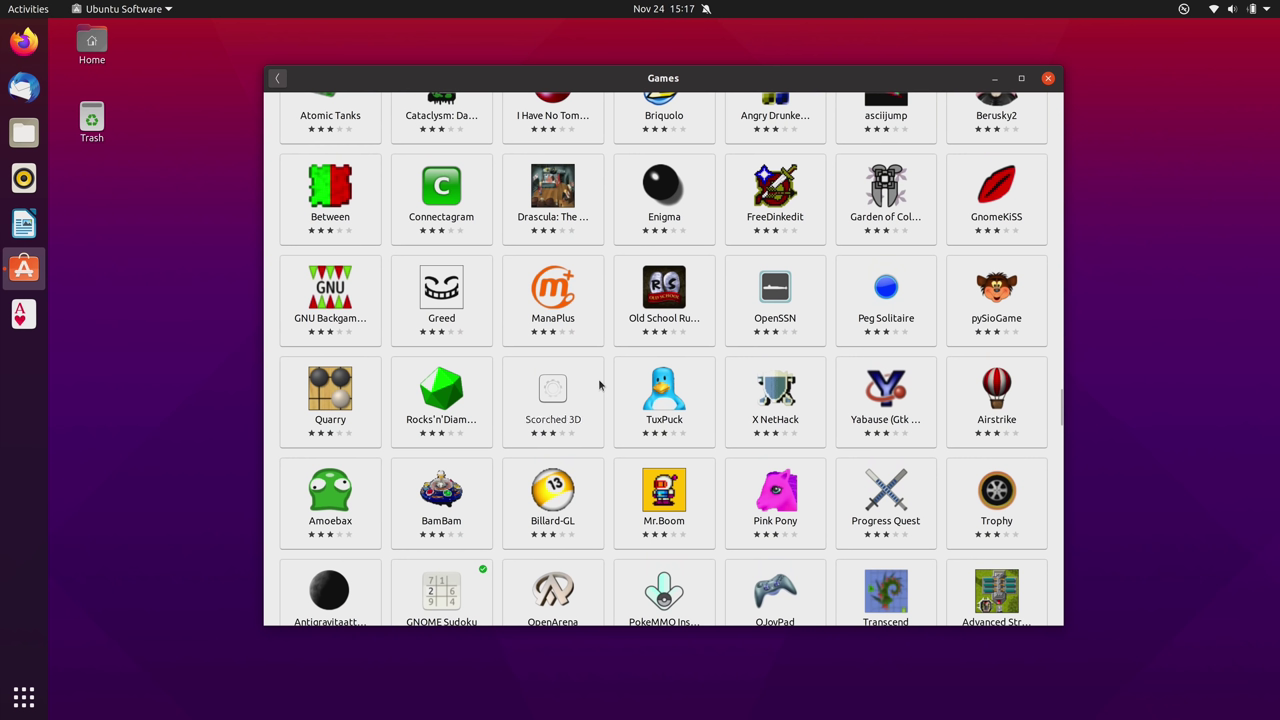
{"action": "scroll", "coordinate": [600, 385], "scroll_direction": "down", "scroll_amount": 3}
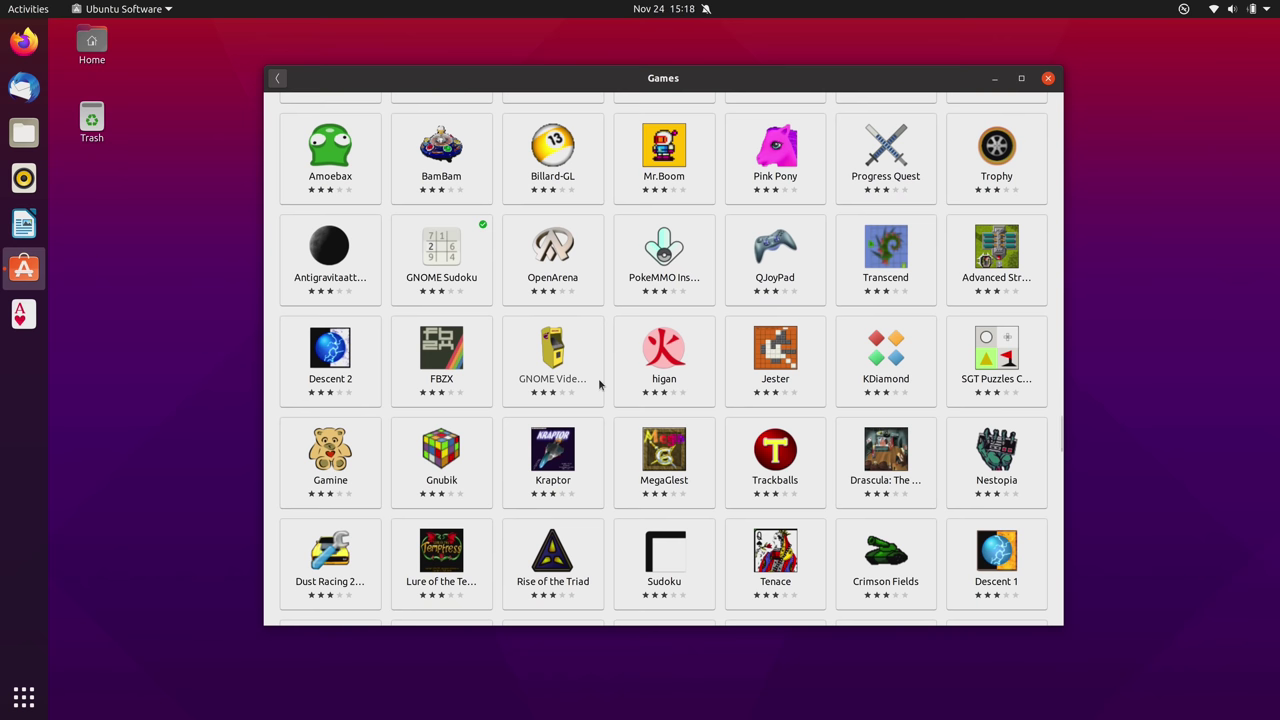
{"action": "scroll", "coordinate": [600, 385], "scroll_direction": "down", "scroll_amount": 4}
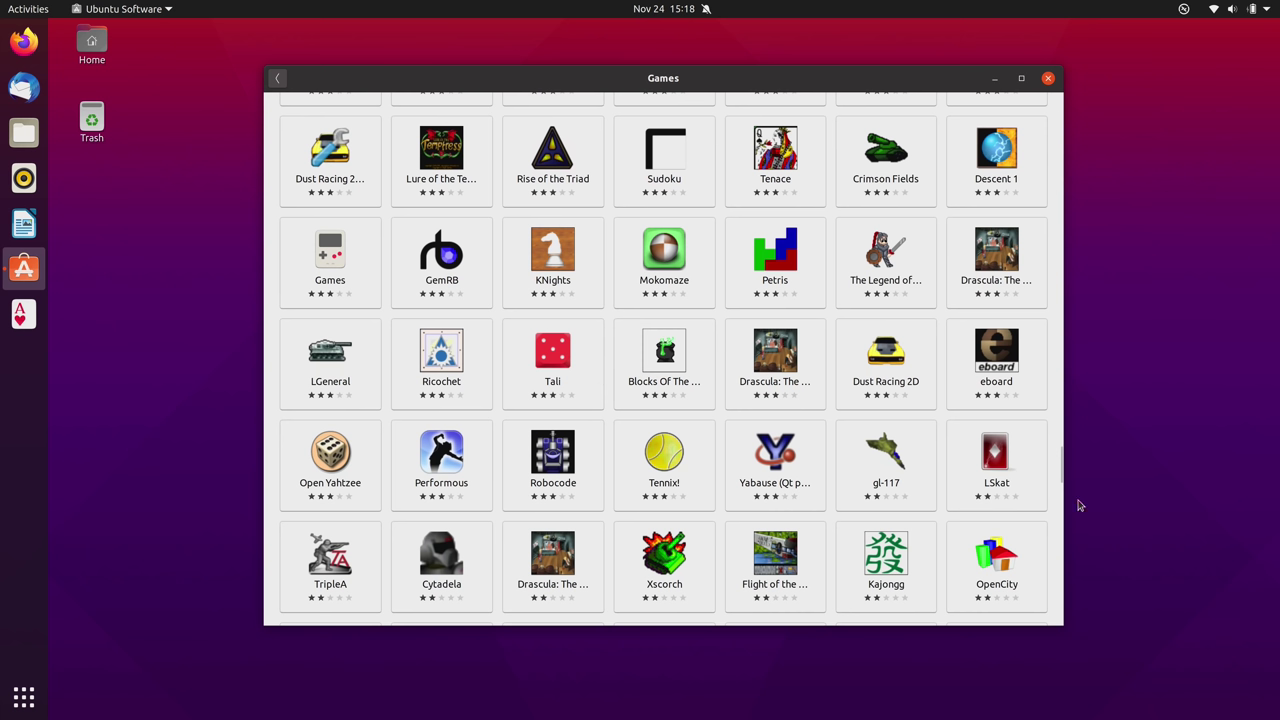
{"action": "scroll", "coordinate": [1058, 440], "scroll_direction": "up", "scroll_amount": 2}
{"action": "scroll", "coordinate": [1051, 294], "scroll_direction": "up", "scroll_amount": 7}
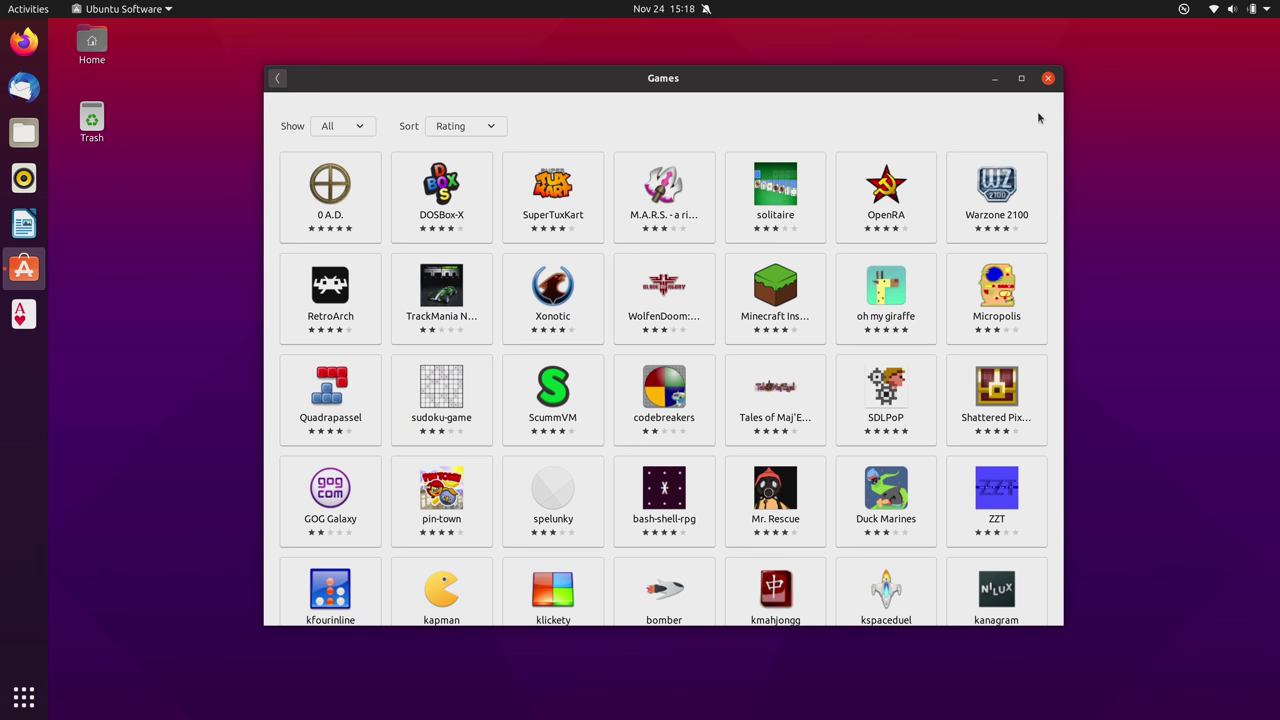
{"action": "left_click", "coordinate": [794, 286]}
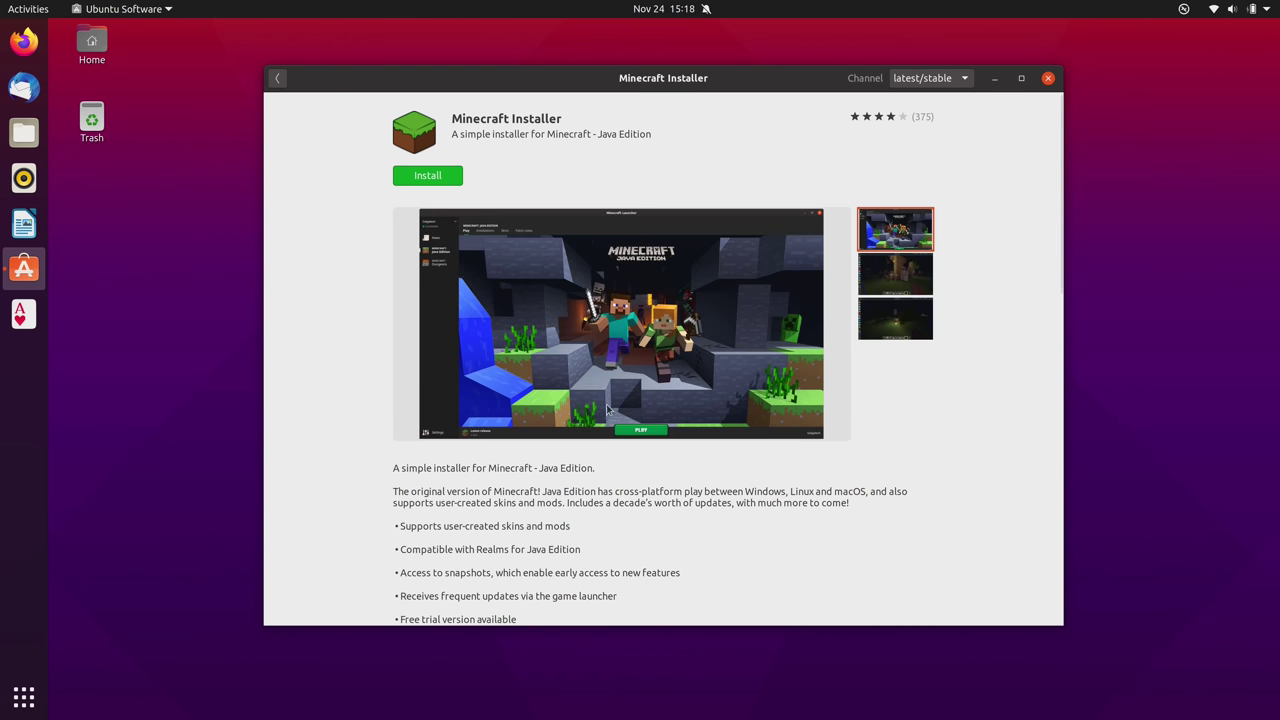
- Install Minecraft Installer from the Games list, authorising with the account password
{"action": "scroll", "coordinate": [568, 521], "scroll_direction": "down", "scroll_amount": 2}
{"action": "scroll", "coordinate": [568, 521], "scroll_direction": "down", "scroll_amount": 2}
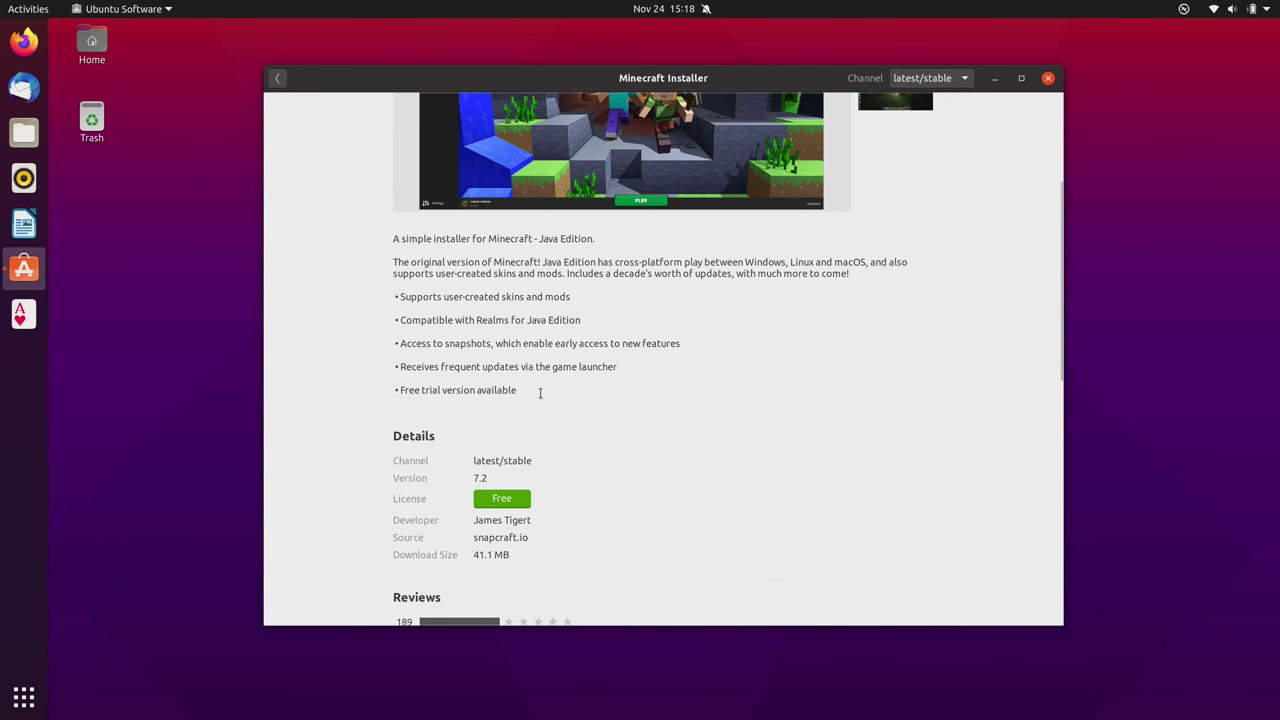
{"action": "scroll", "coordinate": [598, 370], "scroll_direction": "up", "scroll_amount": 4}
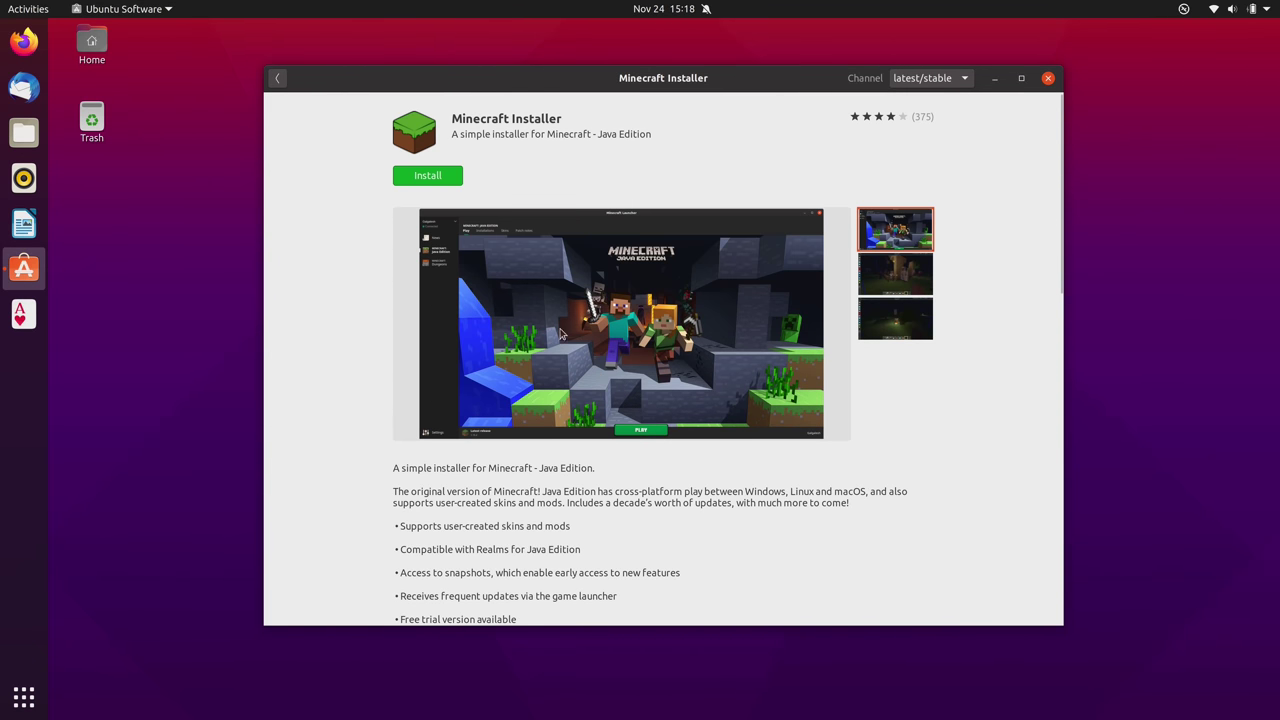
{"action": "left_click", "coordinate": [450, 178]}
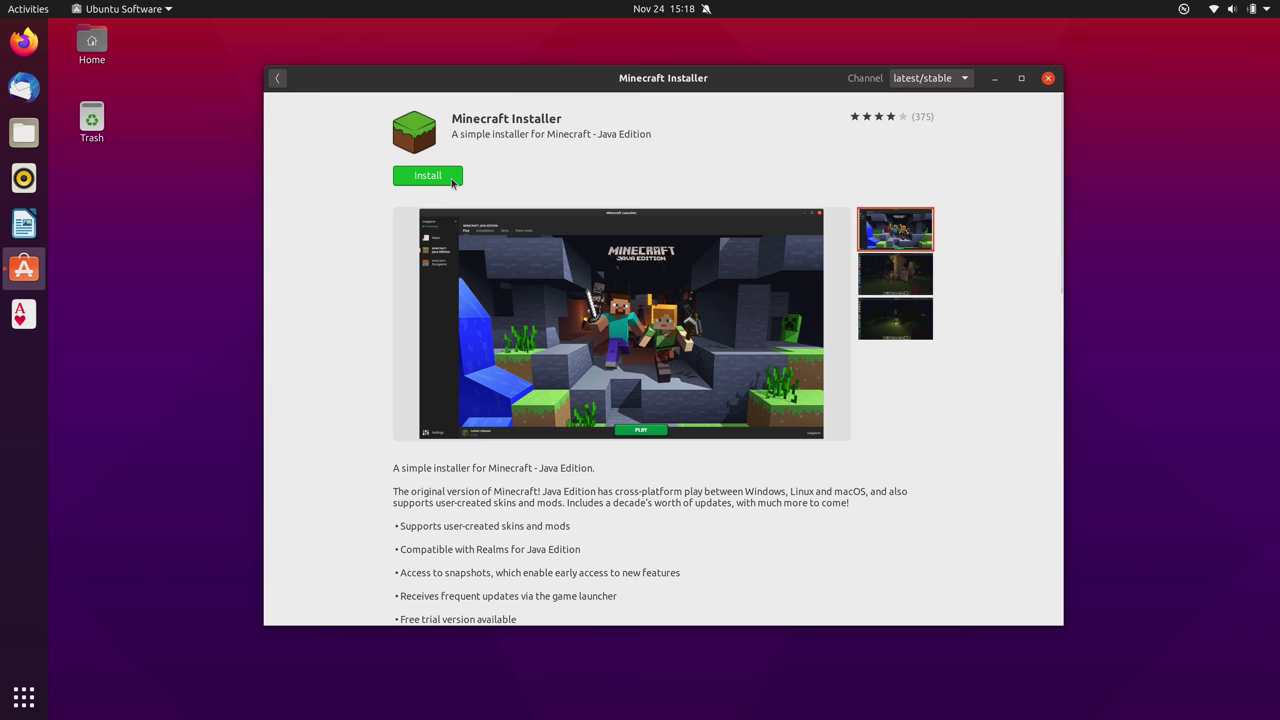
{"action": "type", "text": "●●●●●●●●●●●●"}
{"action": "key", "text": "Return"}
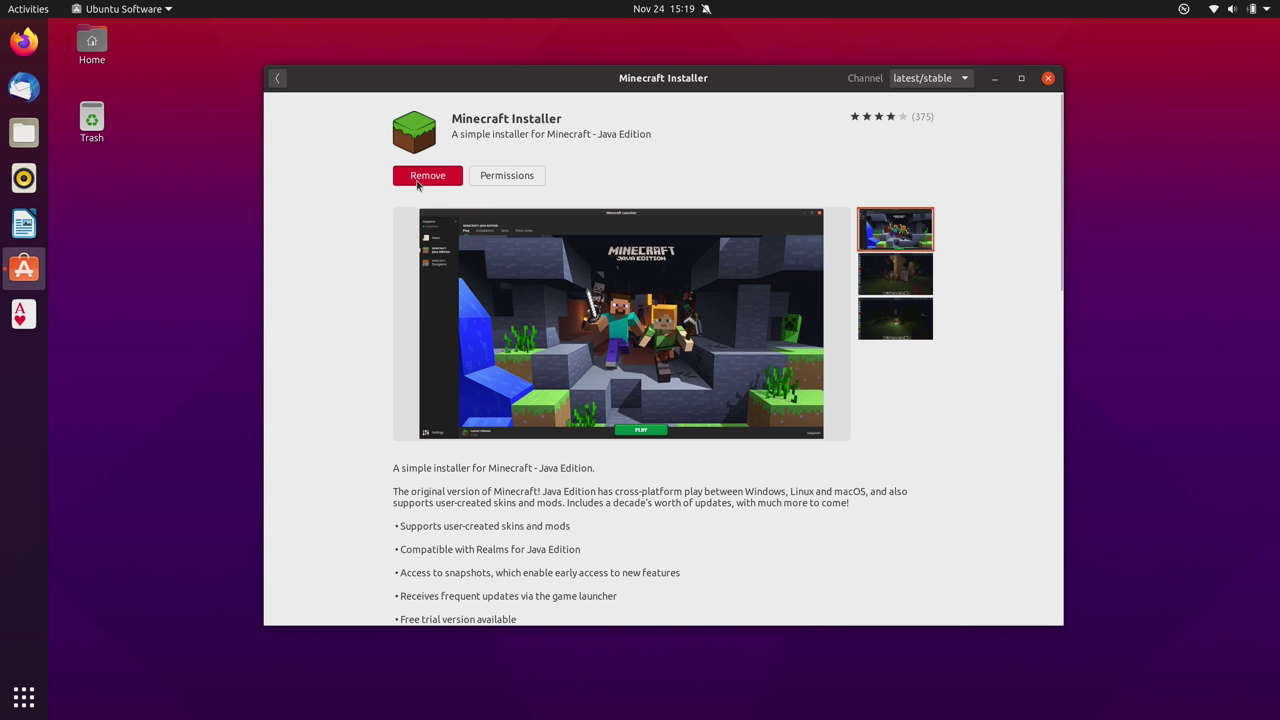
- Return to the Games list and check for Minecraft on the application grid's second page
{"action": "left_click", "coordinate": [278, 80]}
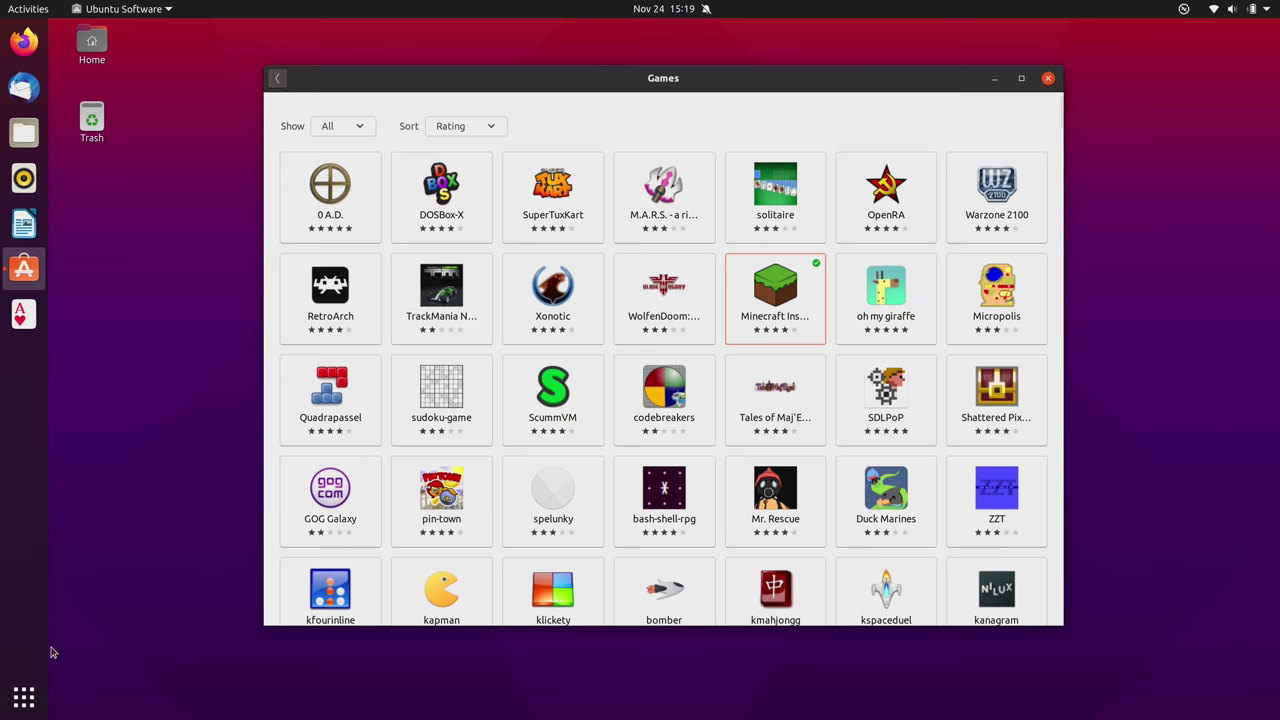
{"action": "left_click", "coordinate": [24, 698]}
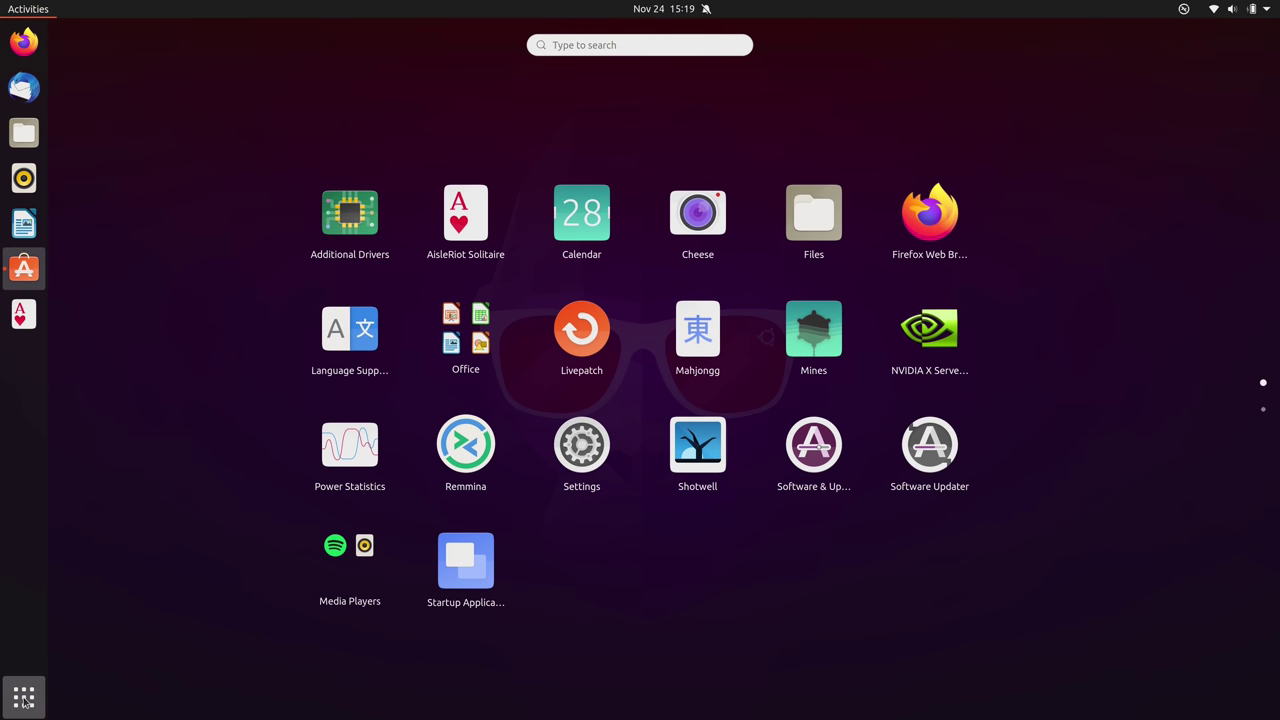
{"action": "scroll", "coordinate": [201, 624], "scroll_direction": "down", "scroll_amount": 1}
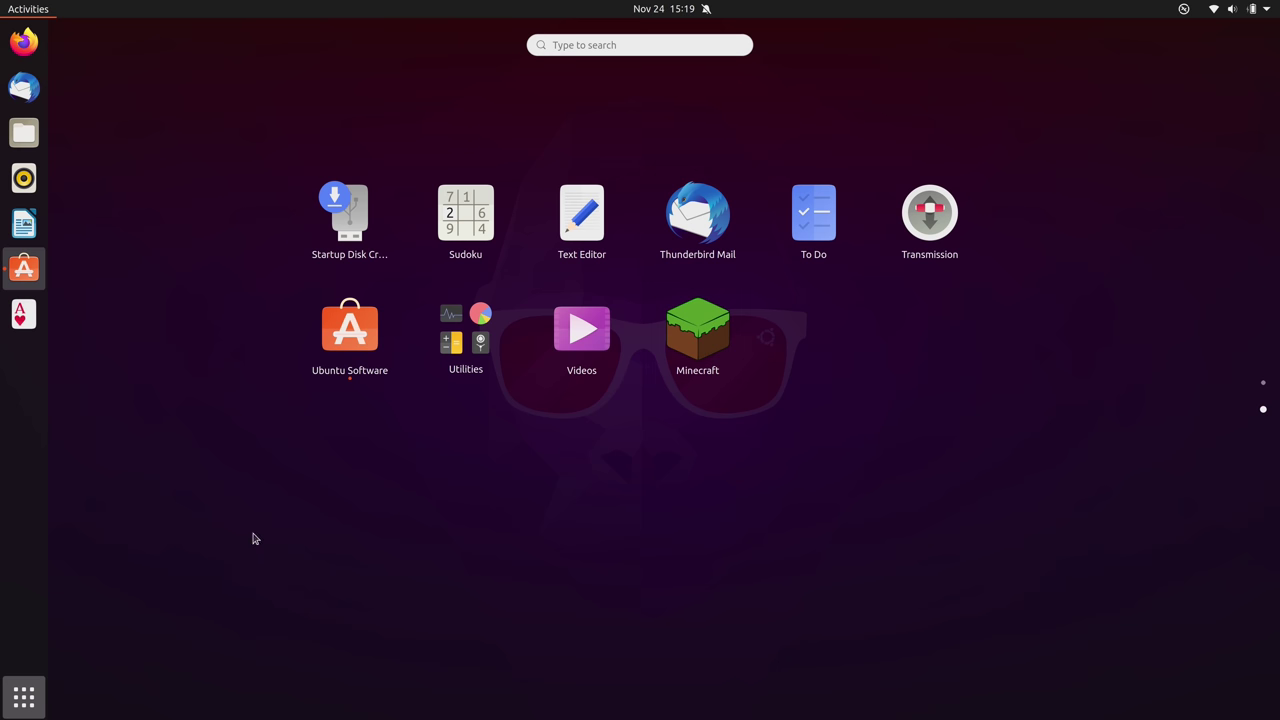
{"action": "key", "text": "Escape"}
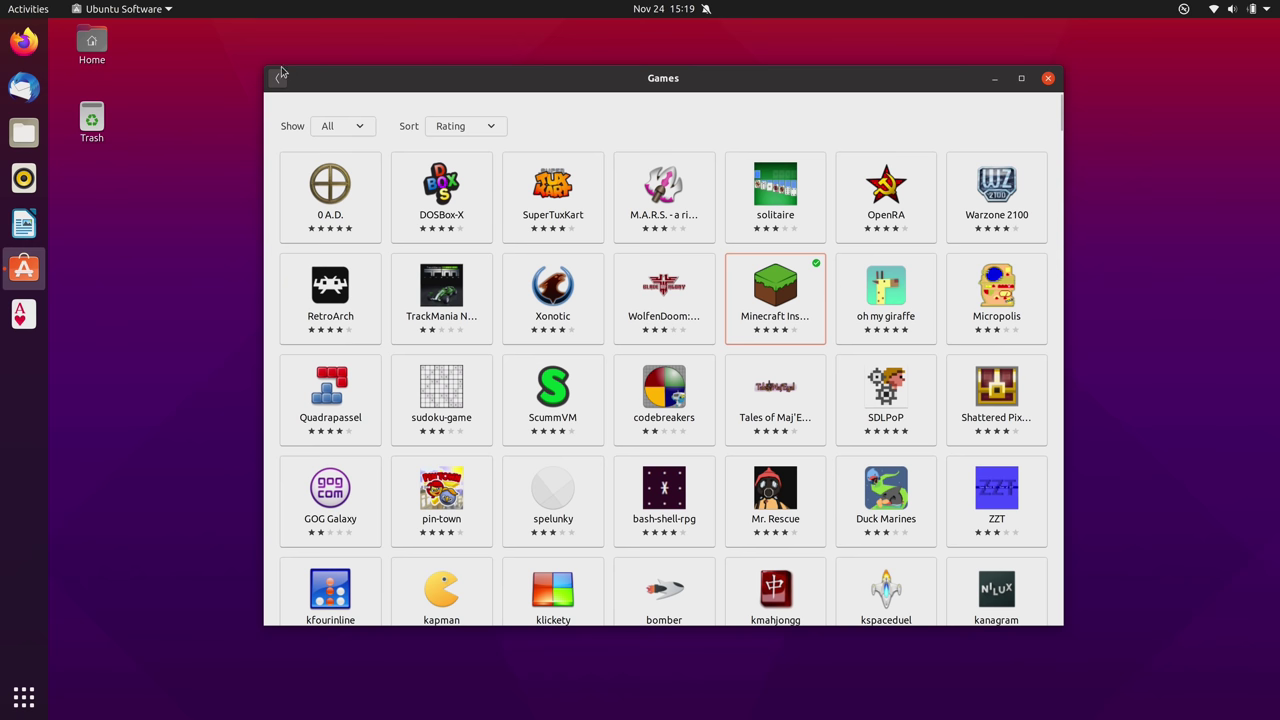
- Go to Ubuntu Software's Installed page and scroll through the installed apps and add-ons
{"action": "left_click", "coordinate": [281, 78]}
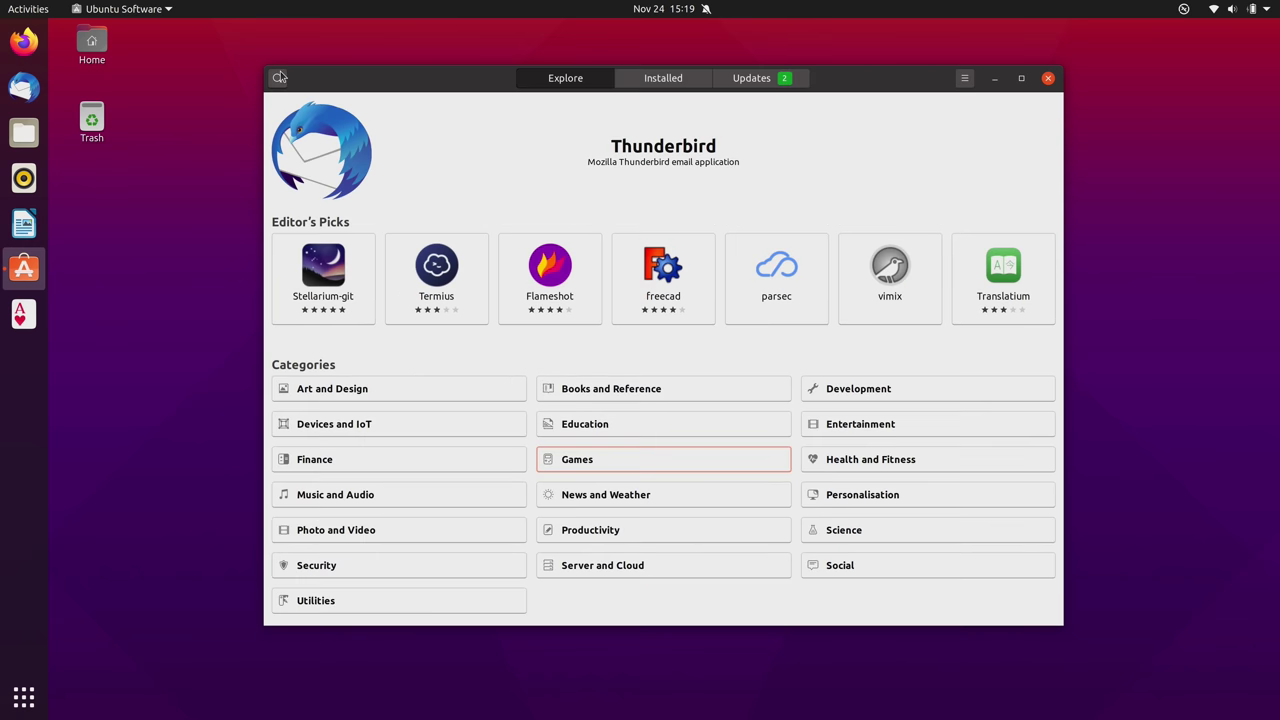
{"action": "left_click", "coordinate": [700, 84]}
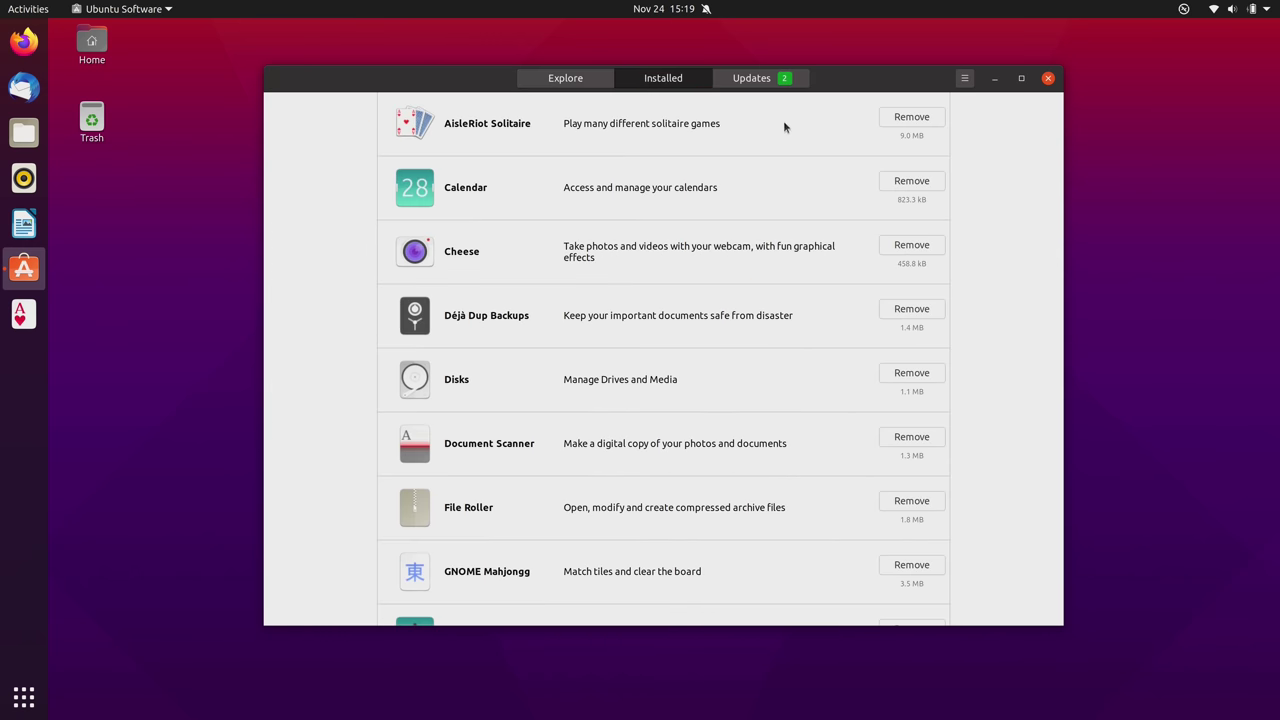
{"action": "mouse_move", "coordinate": [1061, 148]}
{"action": "left_mouse_down"}
{"action": "mouse_move", "coordinate": [1062, 308]}
{"action": "mouse_move", "coordinate": [1062, 276]}
{"action": "left_mouse_up"}
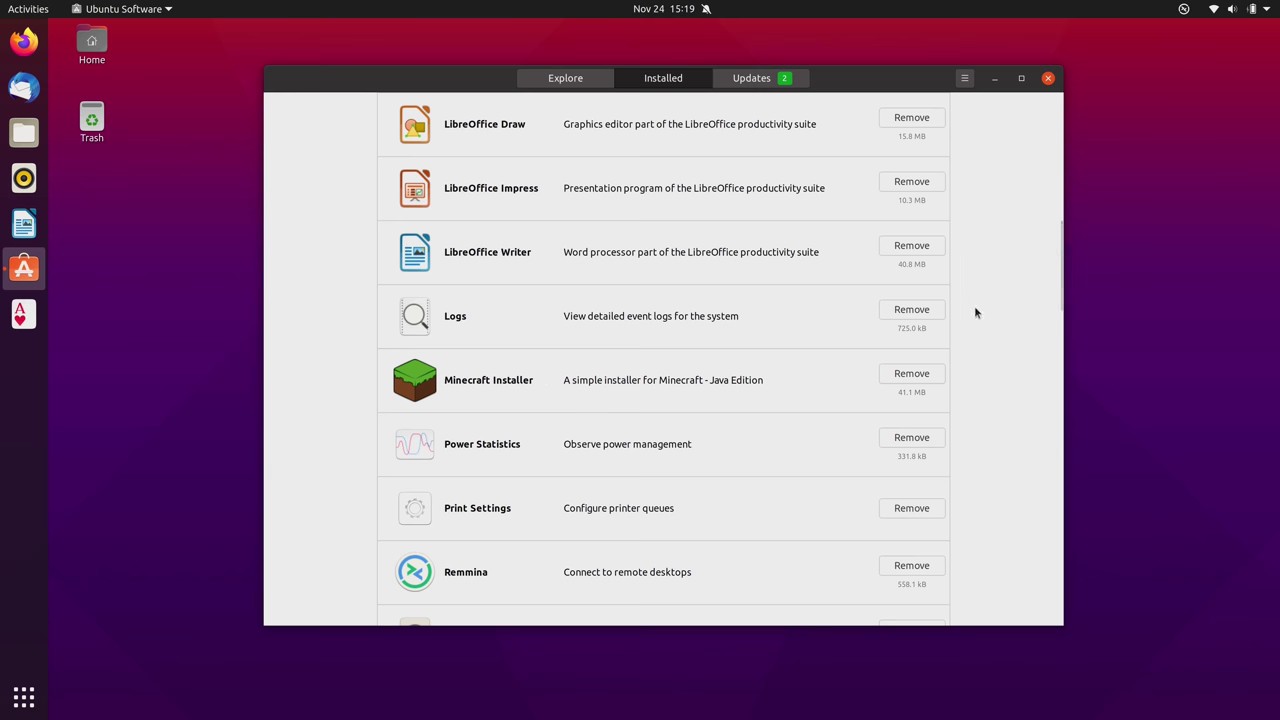
{"action": "scroll", "coordinate": [1057, 310], "scroll_direction": "down", "scroll_amount": 2}
{"action": "left_click_drag", "start_coordinate": [1057, 310], "coordinate": [1060, 140]}
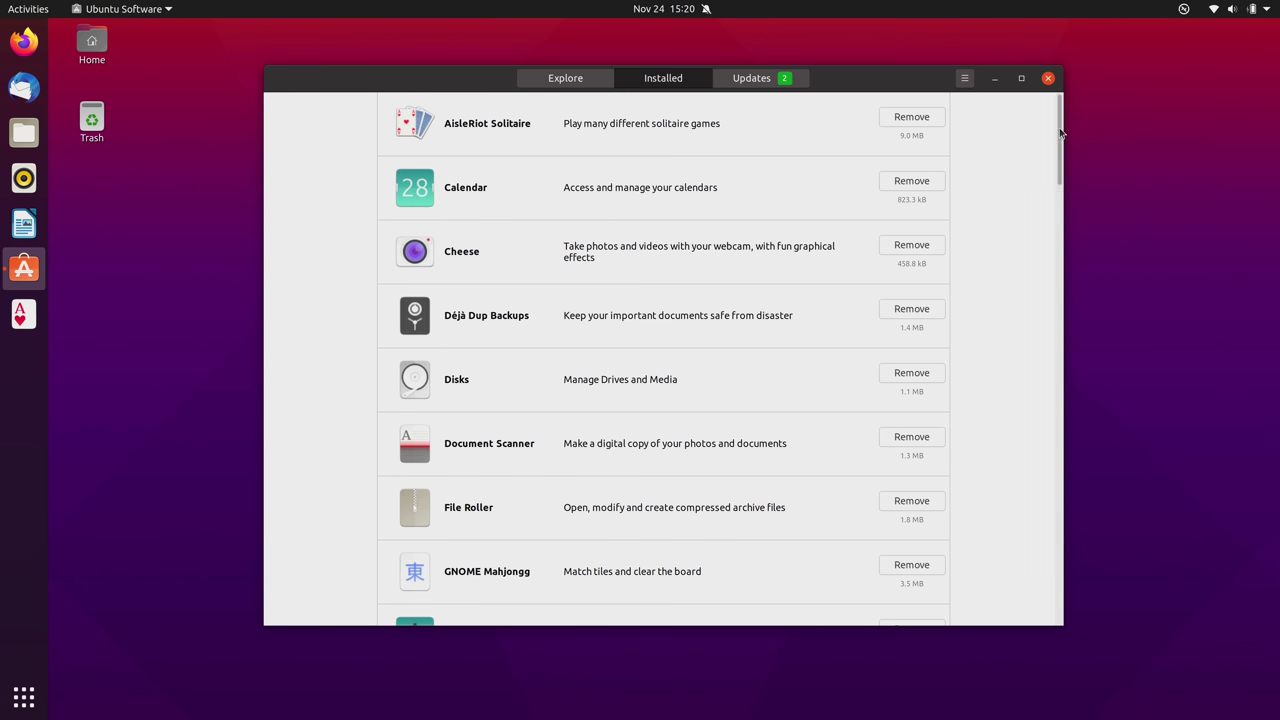
{"action": "mouse_move", "coordinate": [1060, 140]}
{"action": "left_mouse_down"}
{"action": "mouse_move", "coordinate": [1040, 393]}
{"action": "mouse_move", "coordinate": [1046, 566]}
{"action": "mouse_move", "coordinate": [1037, 156]}
{"action": "mouse_move", "coordinate": [900, 132]}
{"action": "left_mouse_up"}
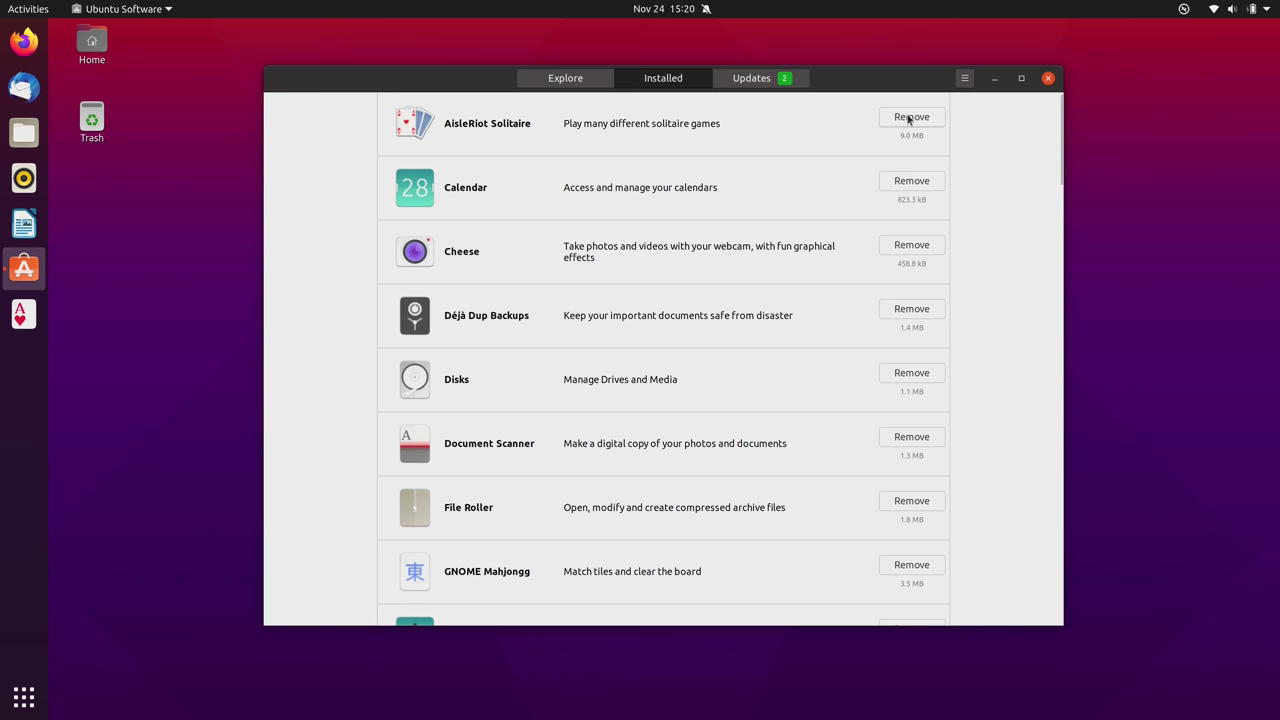
- Remove AisleRiot Solitaire, authorising with the password, and view the pending updates
{"action": "left_click", "coordinate": [909, 118]}
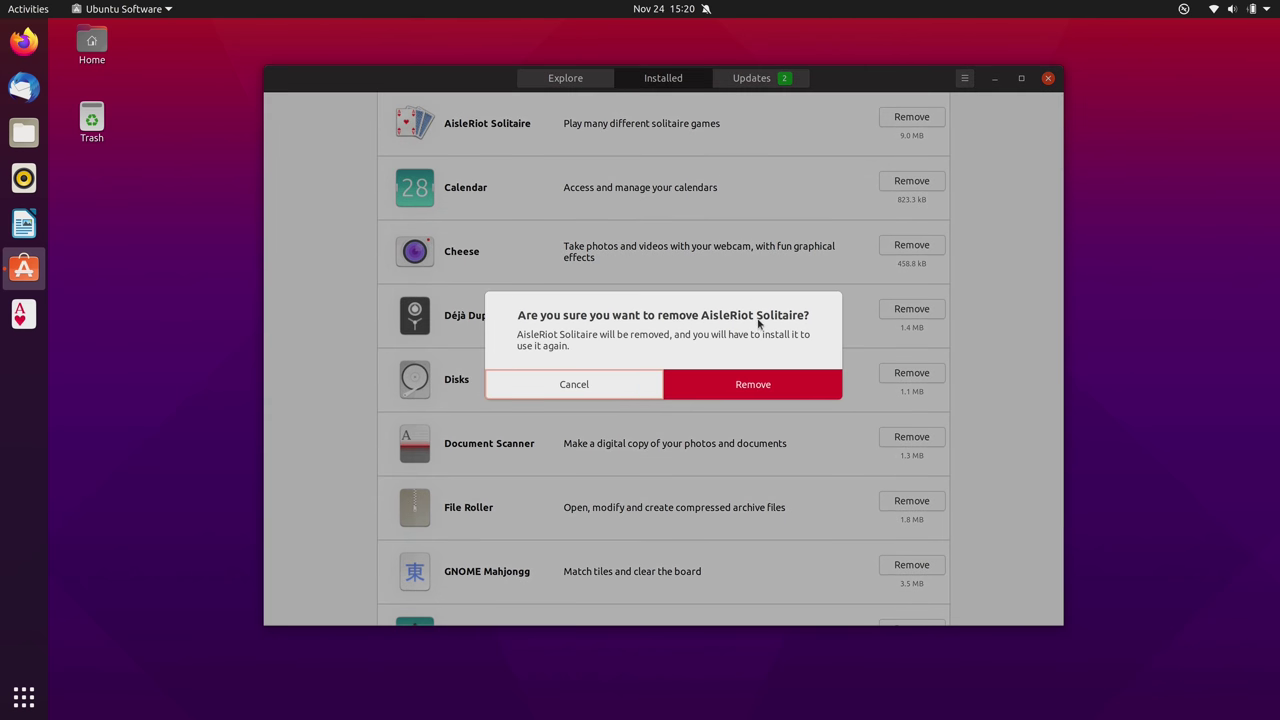
{"action": "left_click", "coordinate": [757, 381]}
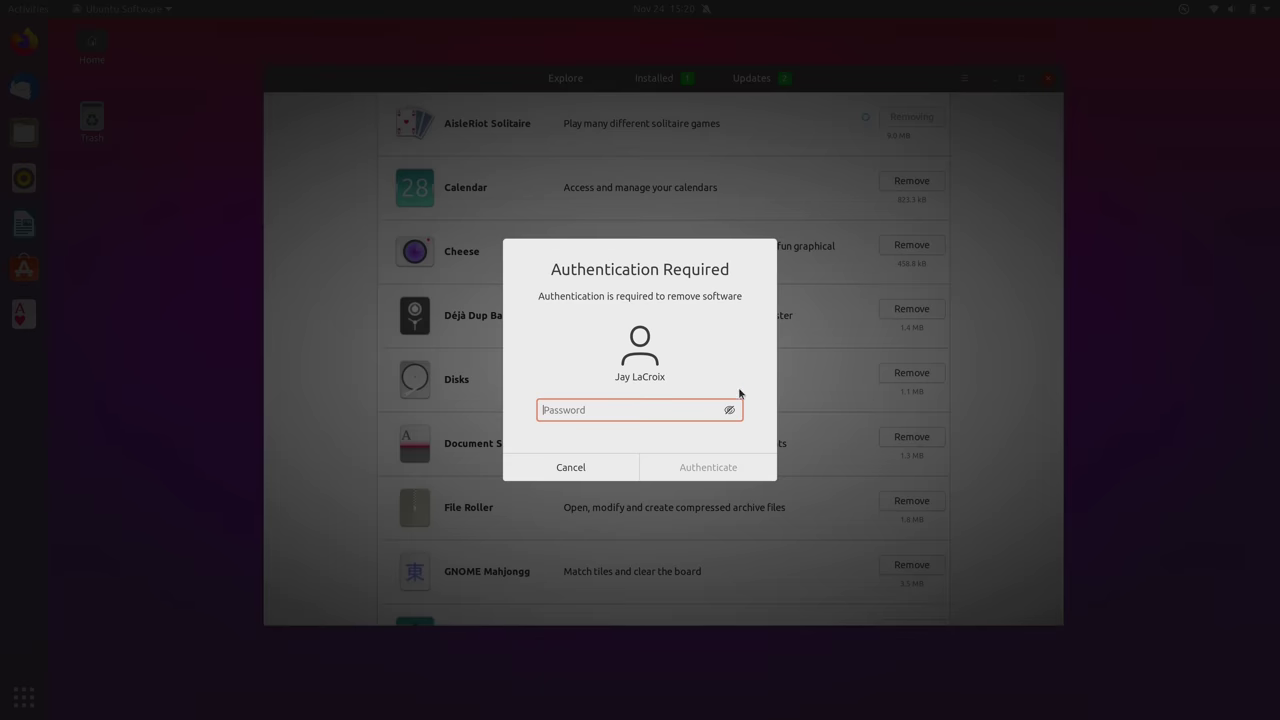
{"action": "type", "text": "**********"}
{"action": "key", "text": "Return"}
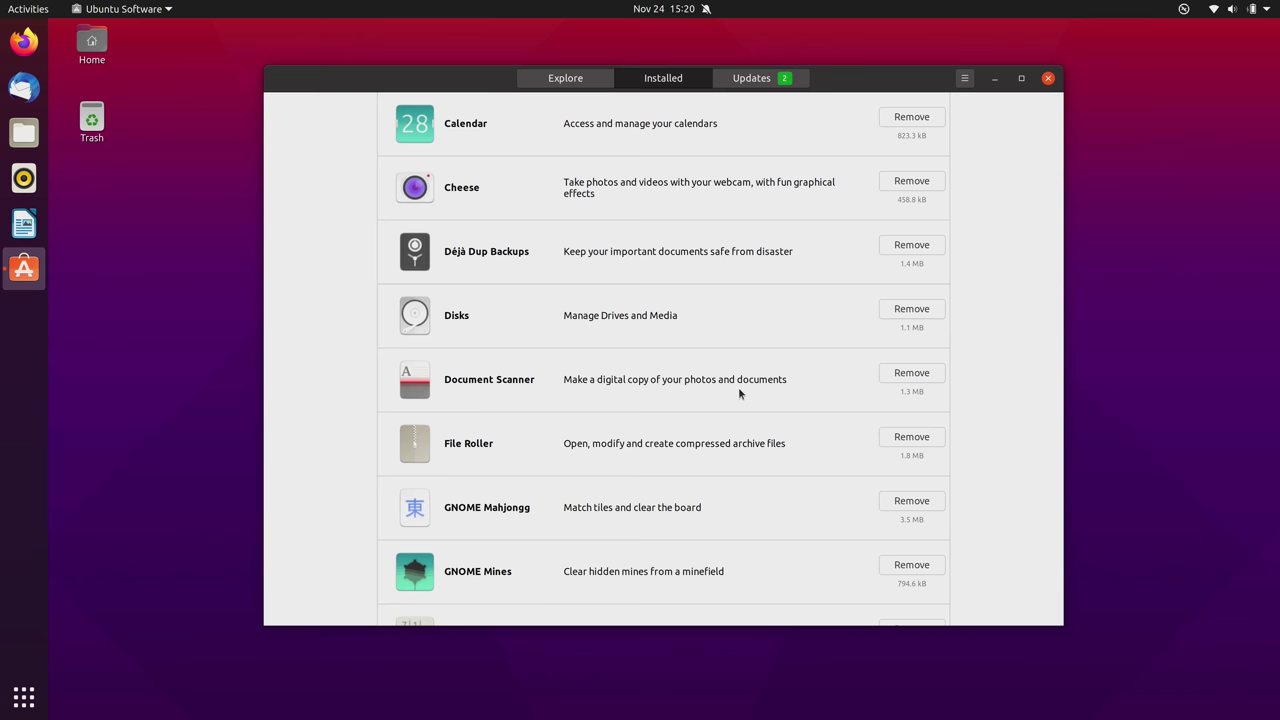
{"action": "left_click", "coordinate": [760, 82]}
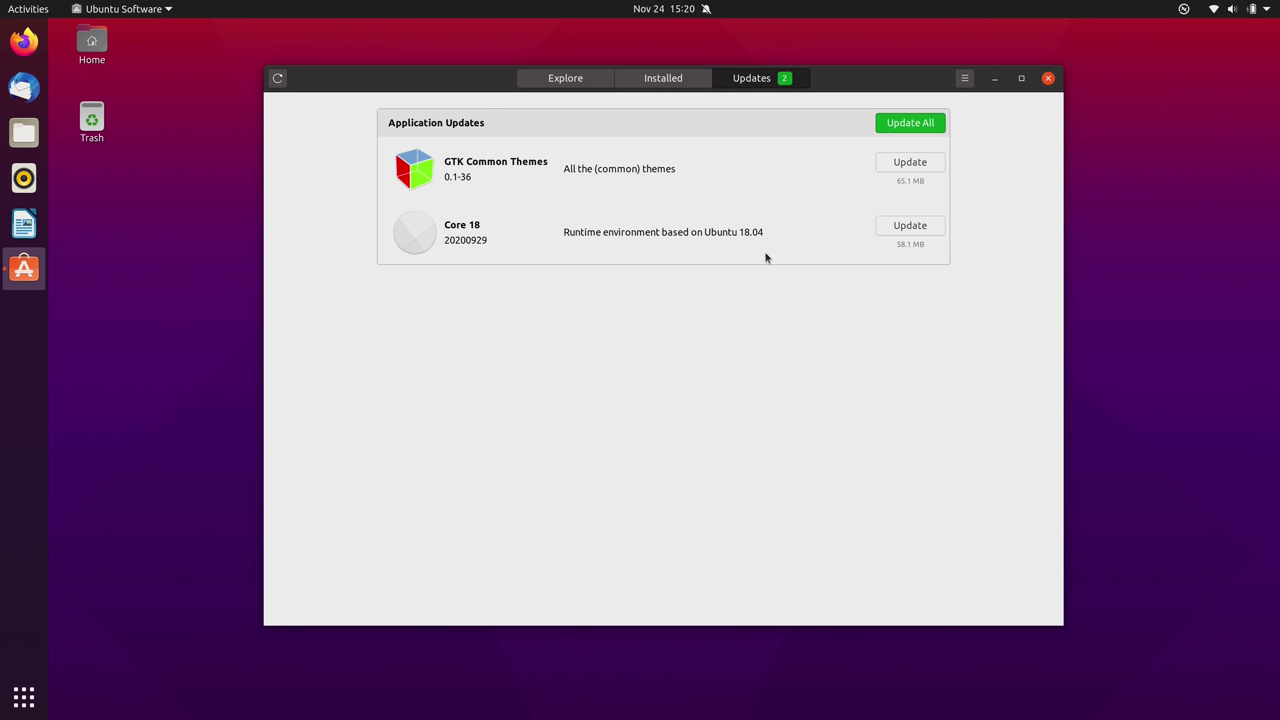
- Apply all pending updates, GTK Common Themes and Core 18, and return to the Explore page
{"action": "left_click", "coordinate": [912, 124]}
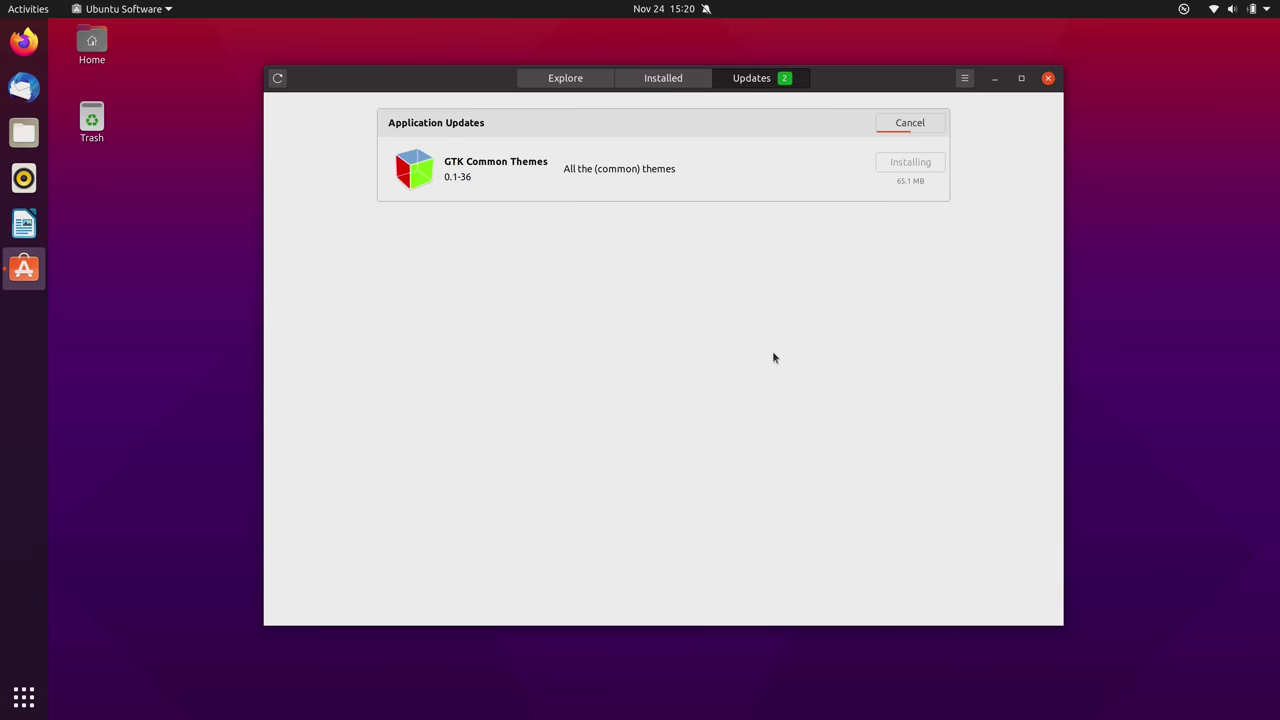
{"action": "left_click", "coordinate": [584, 80]}
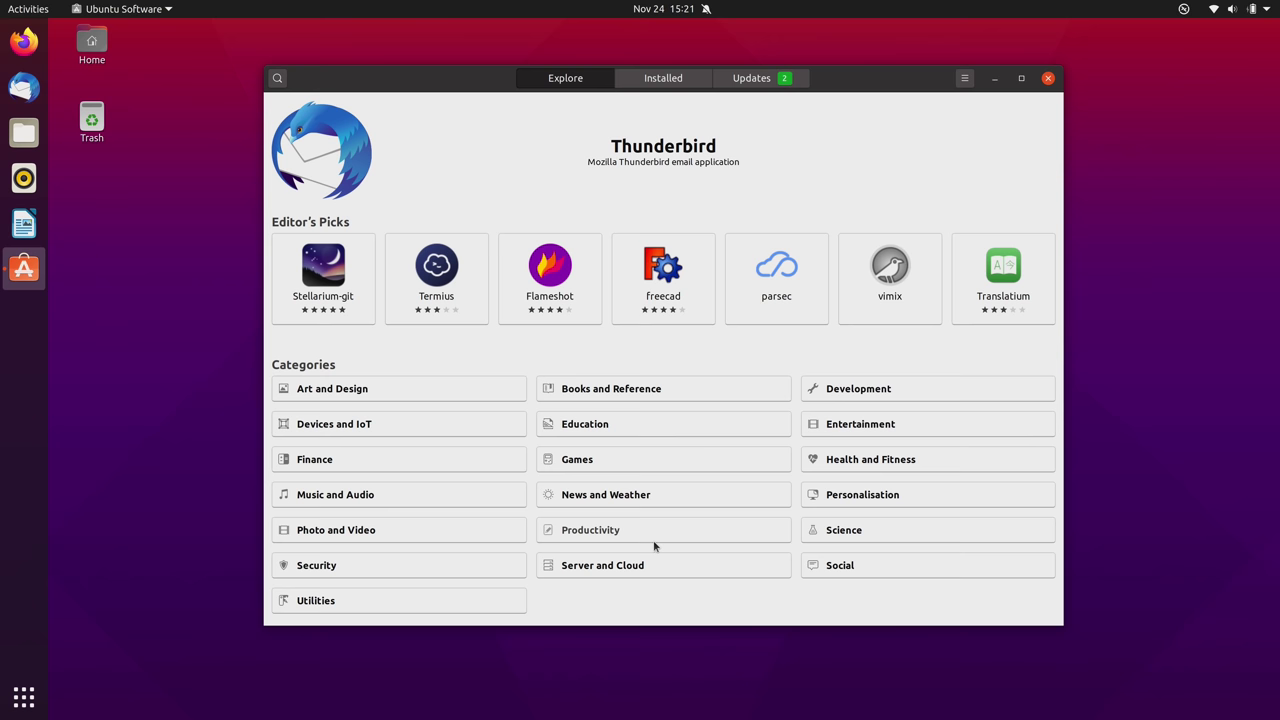
{"action": "left_click", "coordinate": [277, 78]}
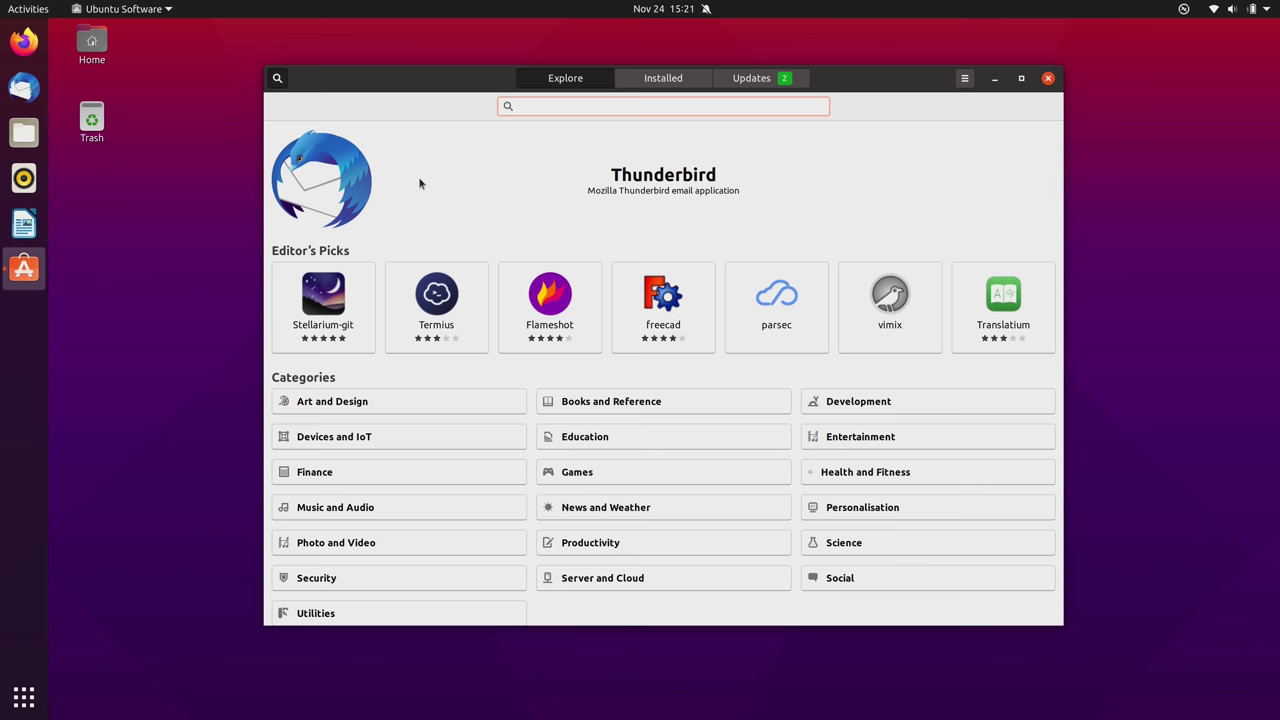
- Search the store for 'google chrome', find no Chrome listing, and close Ubuntu Software
{"action": "type", "text": "google chrome"}
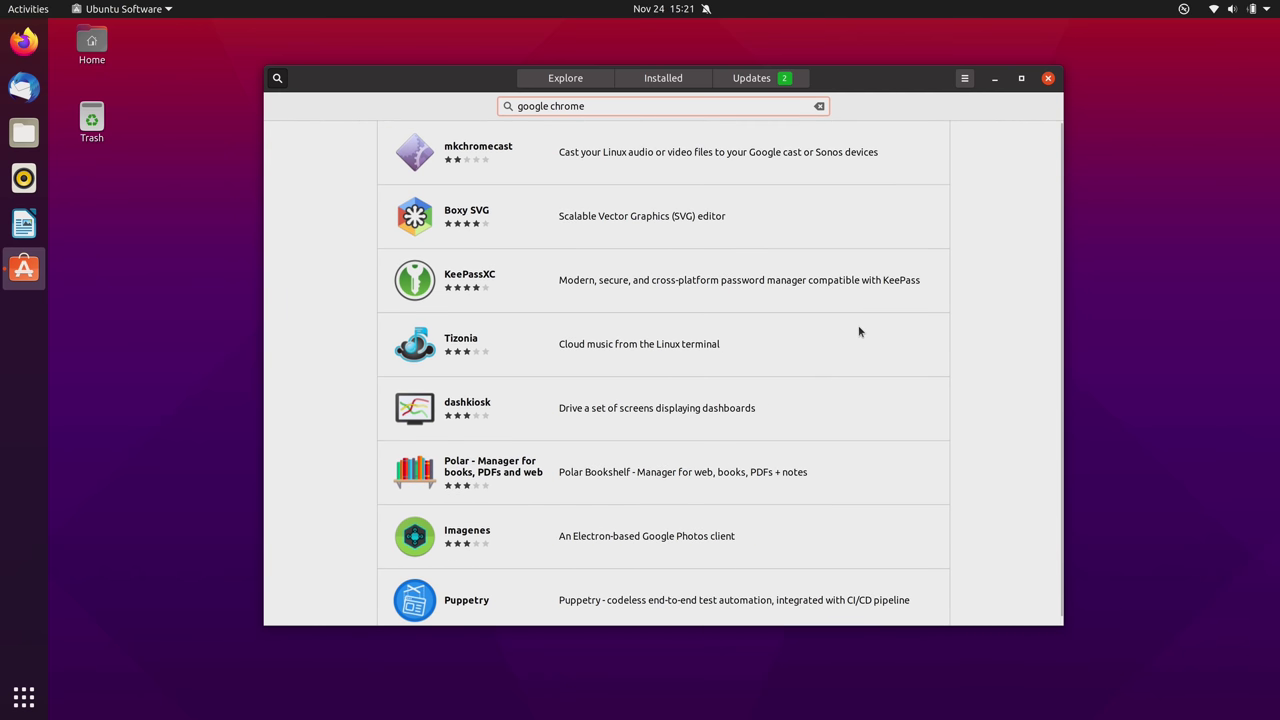
{"action": "left_click", "coordinate": [1047, 78]}
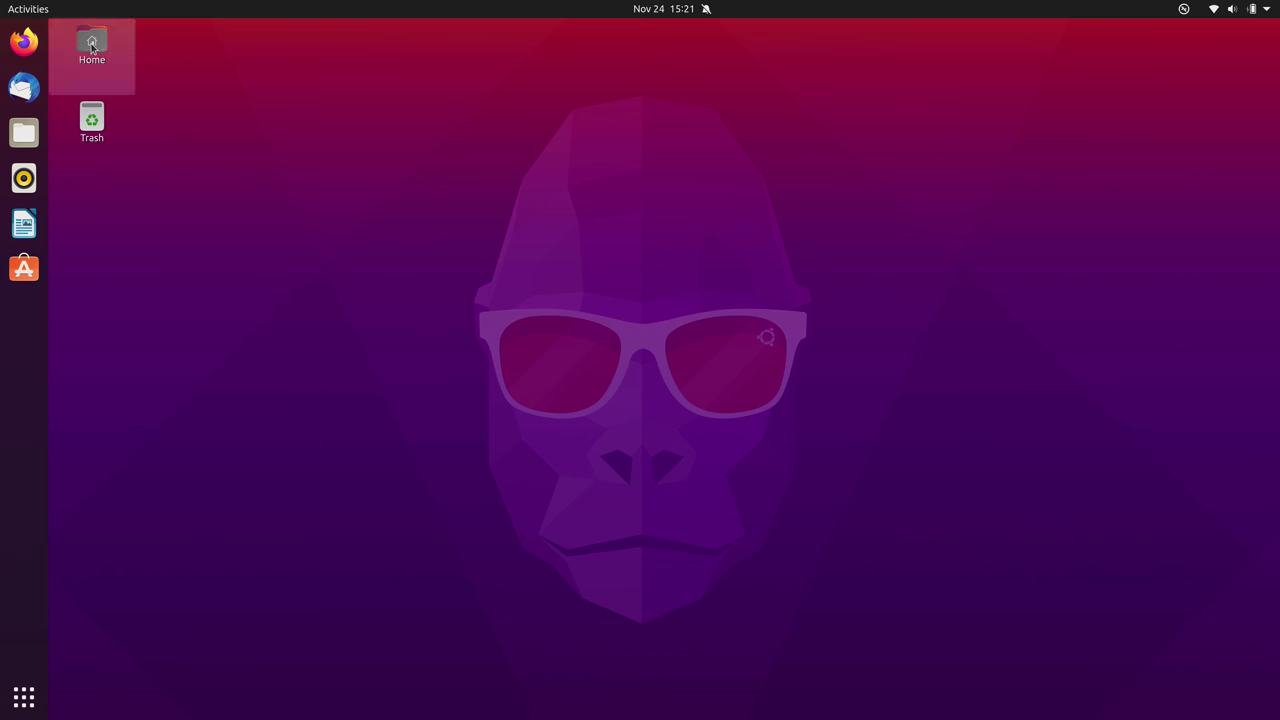
- Search Firefox for 'google chrome' and open the Google Chrome download page
{"action": "left_click", "coordinate": [24, 42]}
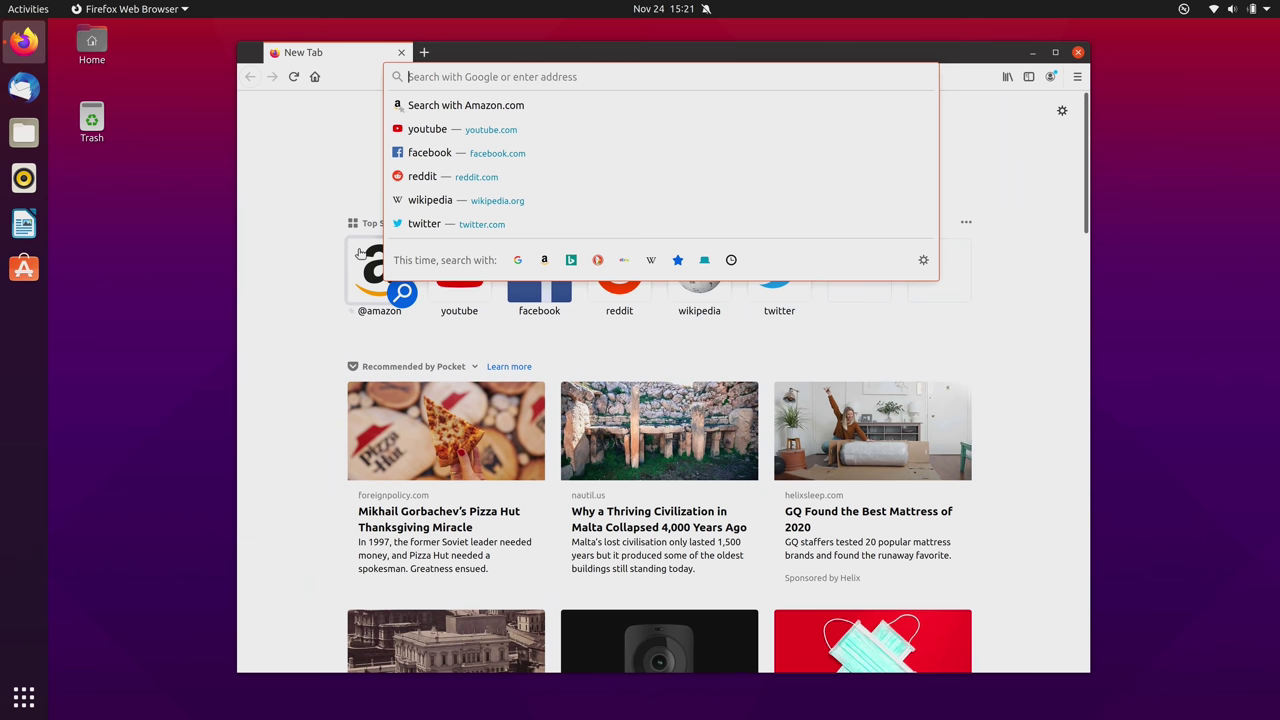
{"action": "type", "text": "google"}
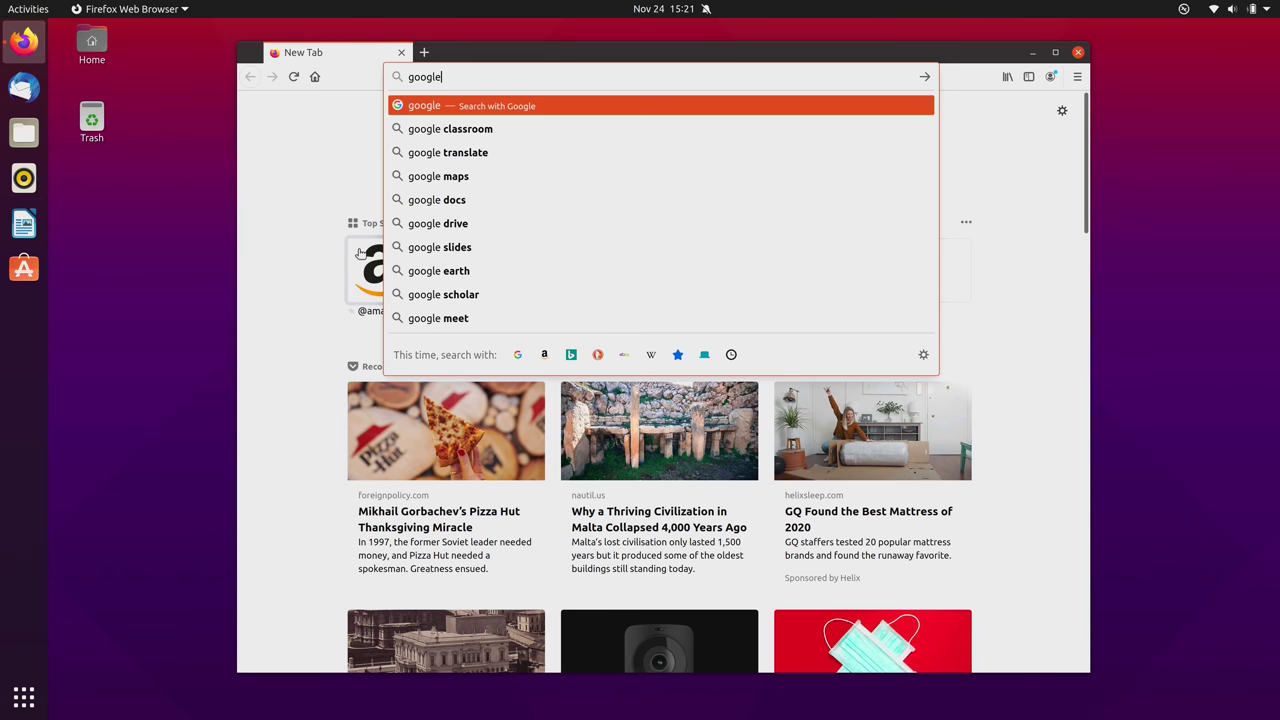
{"action": "type", "text": " chrome"}
{"action": "key", "text": "Return"}
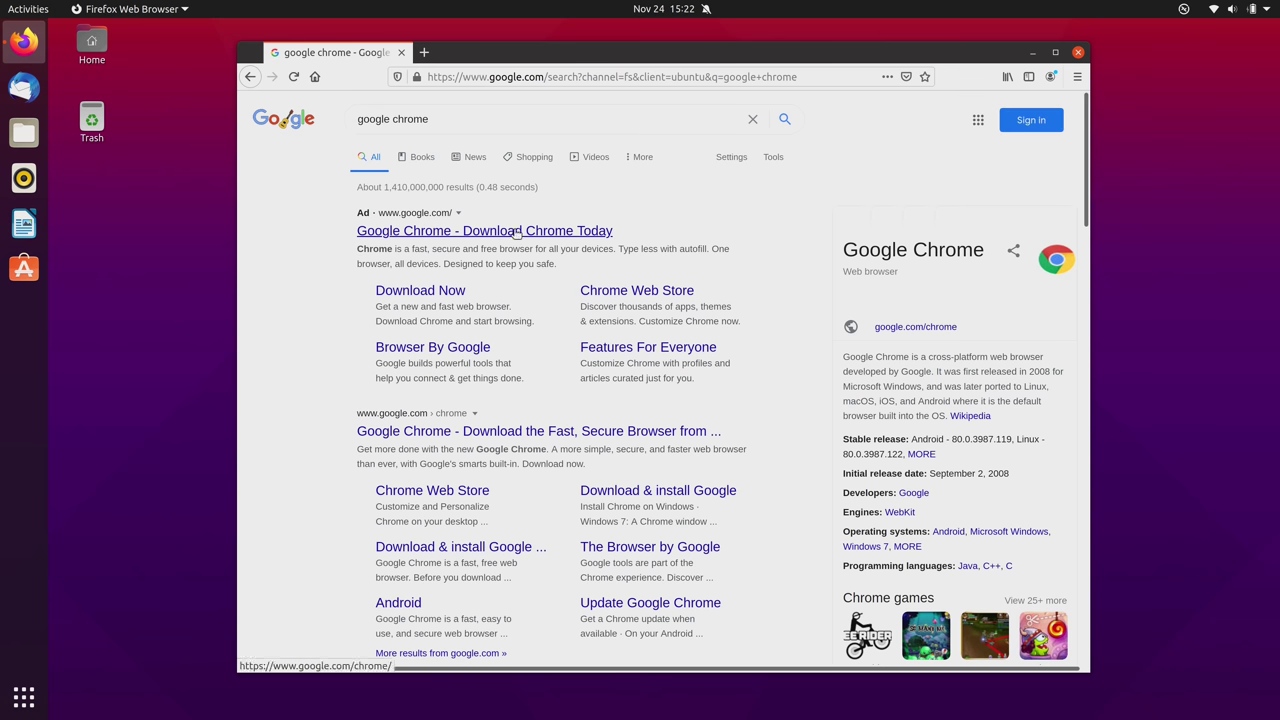
{"action": "left_click", "coordinate": [515, 231]}
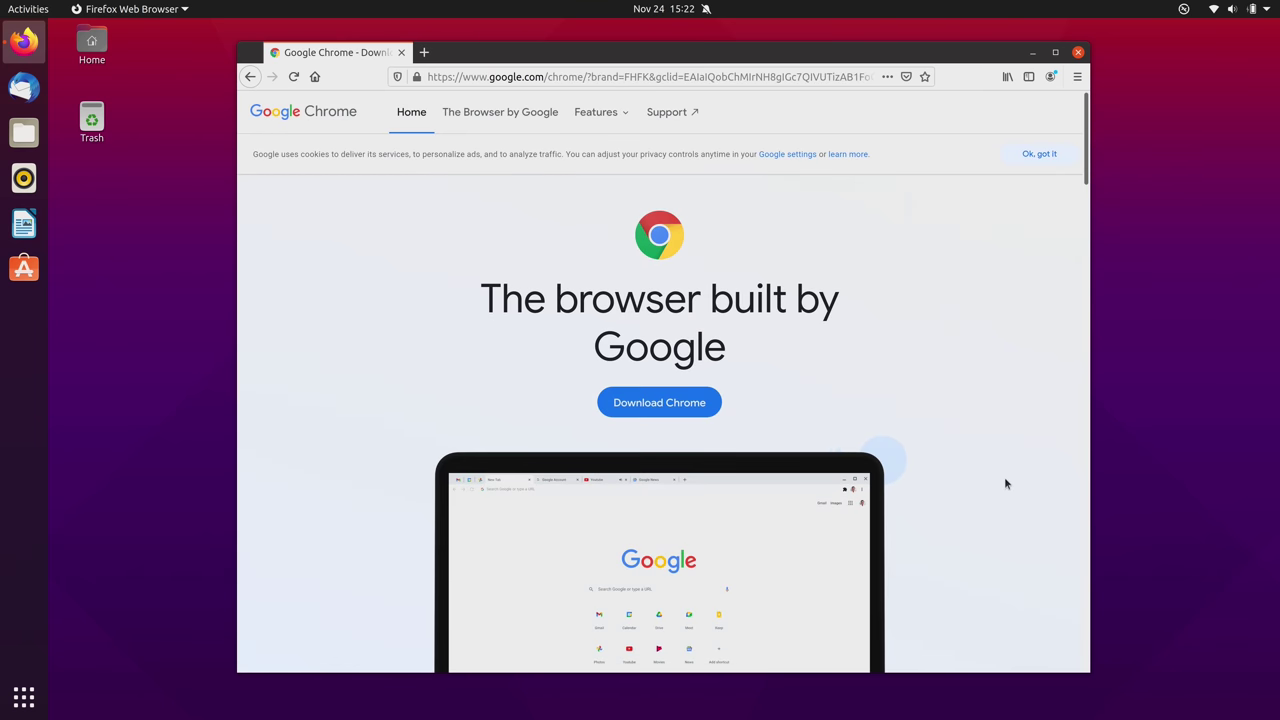
- Download and save the 64-bit .deb Chrome package, check the downloads list, then quit Firefox
{"action": "left_click", "coordinate": [688, 405]}
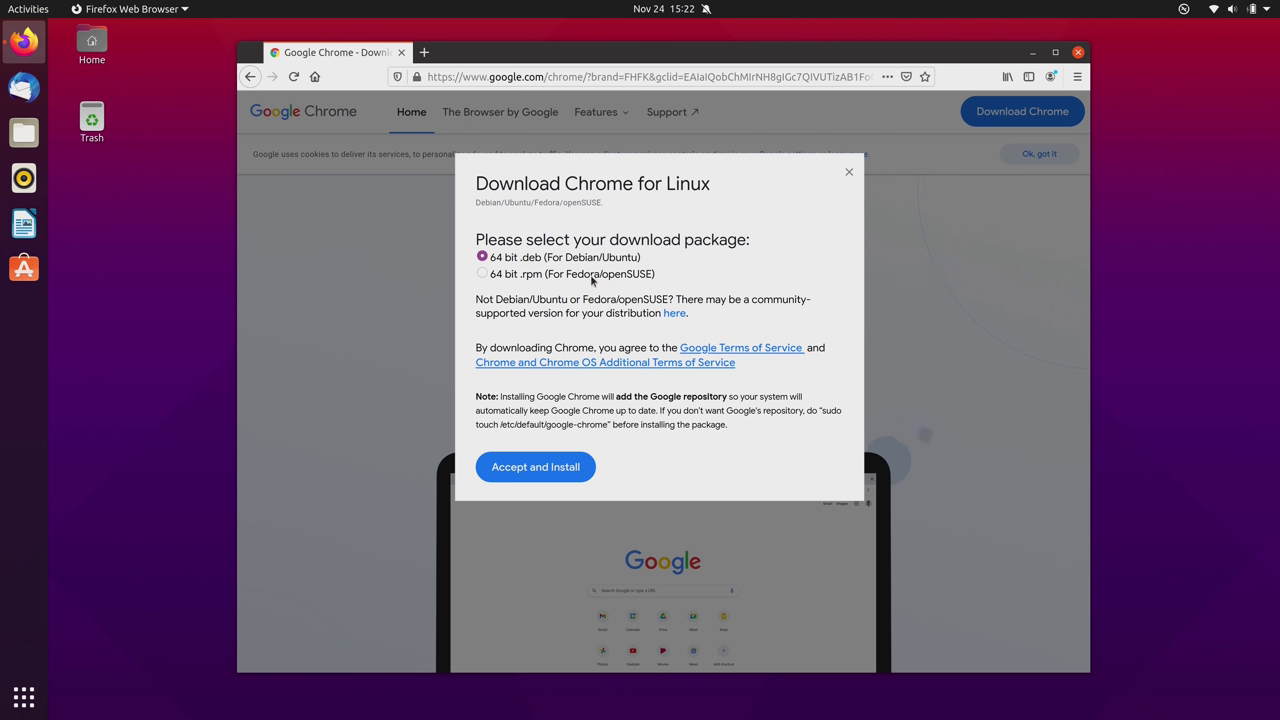
{"action": "left_click", "coordinate": [553, 470]}
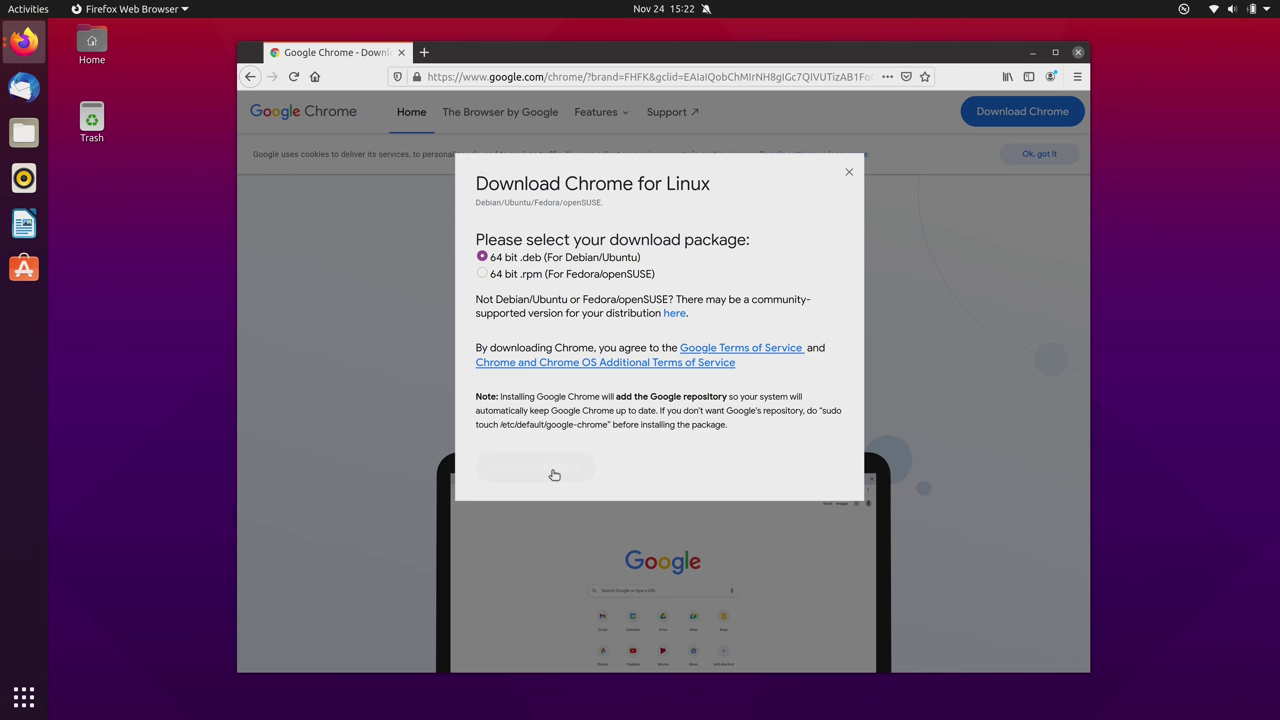
{"action": "left_click", "coordinate": [530, 408]}
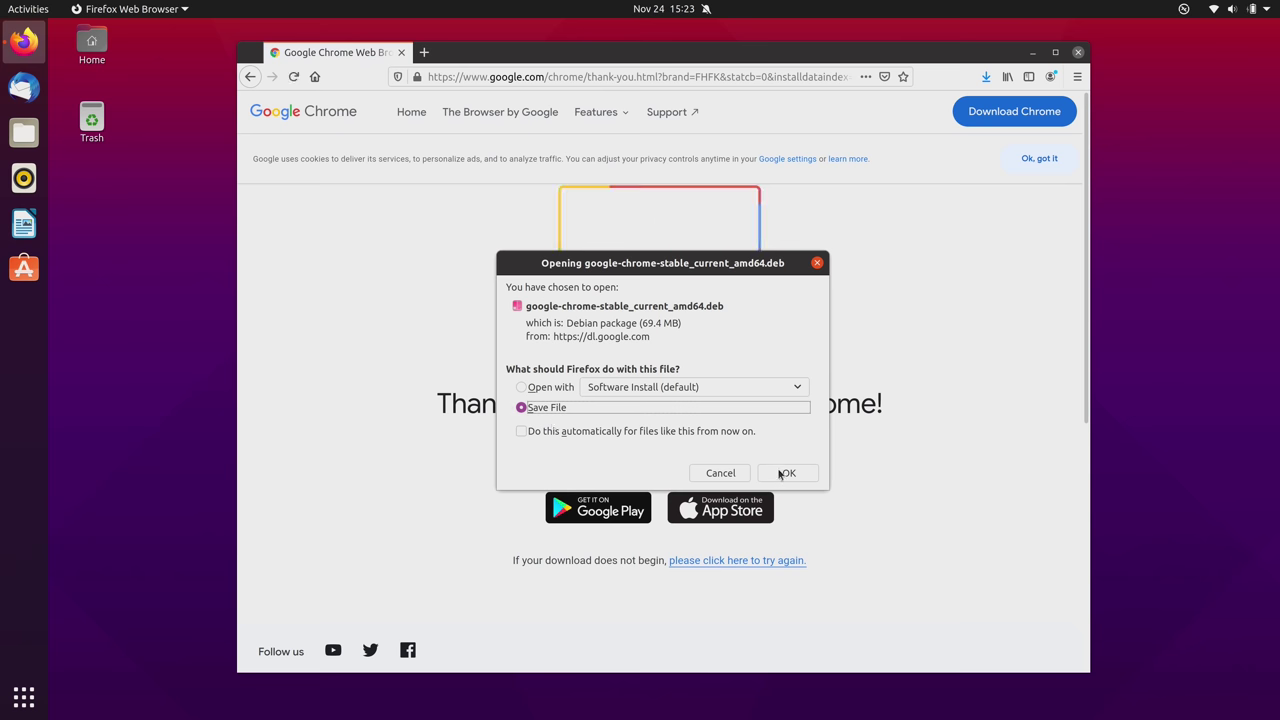
{"action": "left_click", "coordinate": [787, 473]}
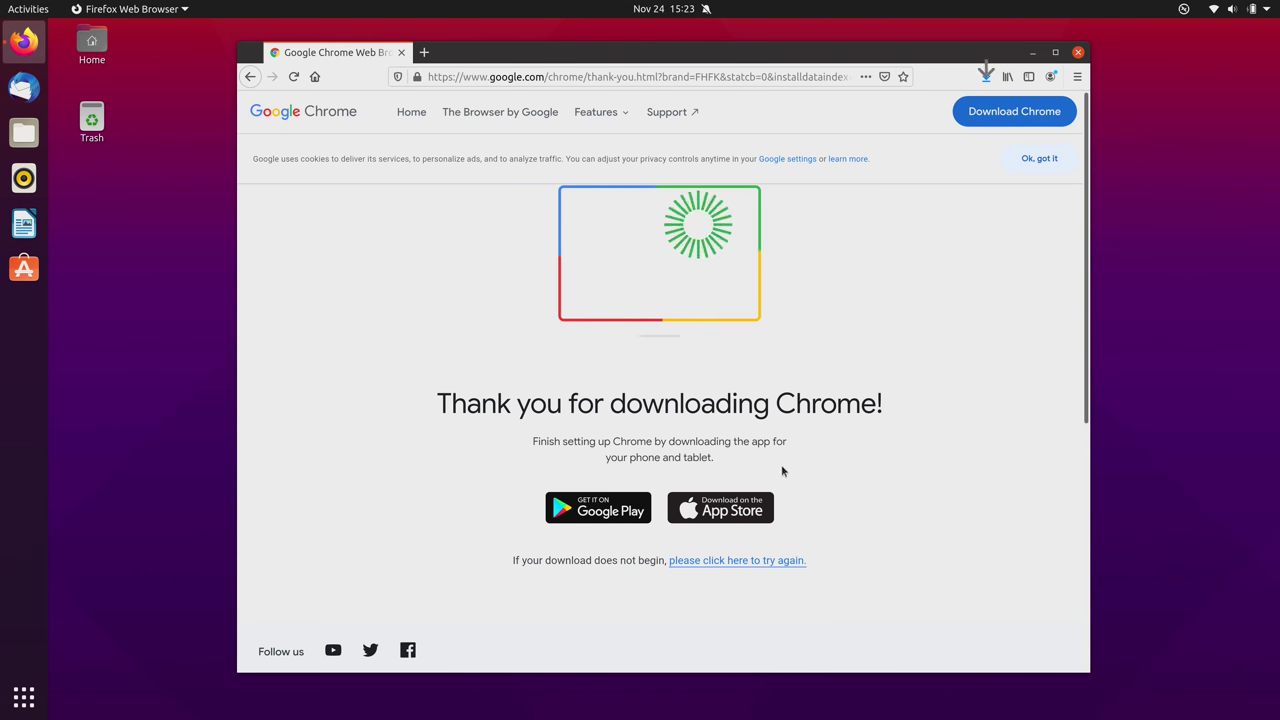
{"action": "left_click", "coordinate": [985, 76]}
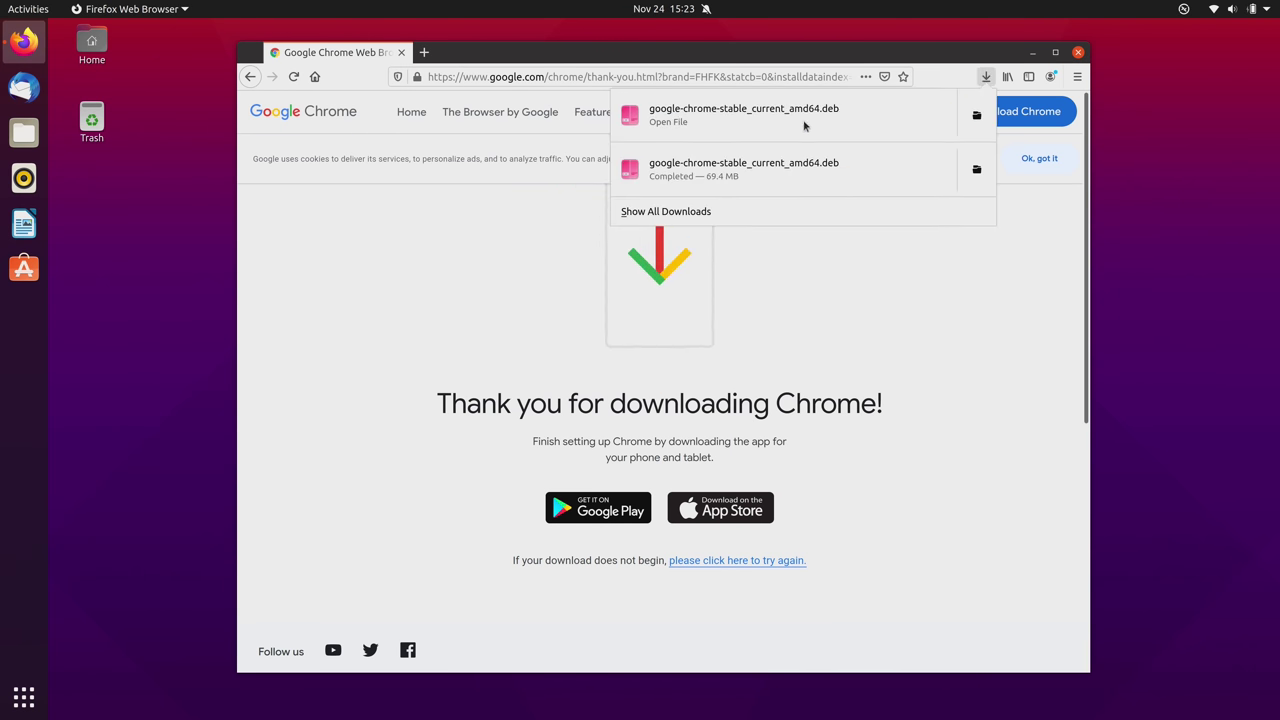
{"action": "key", "text": "Escape"}
{"action": "key", "text": "ctrl+q"}
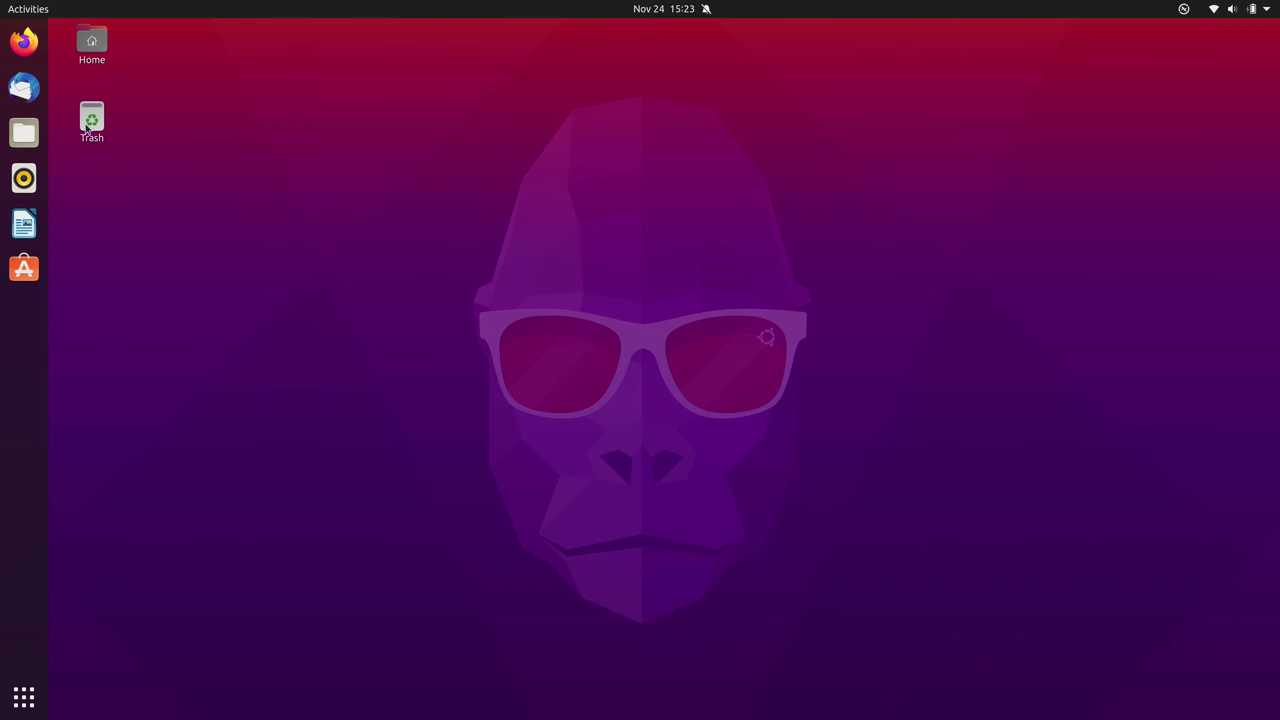
- Open the Chrome .deb package in Ubuntu Software from the Downloads folder in Files
{"action": "left_click", "coordinate": [17, 130]}
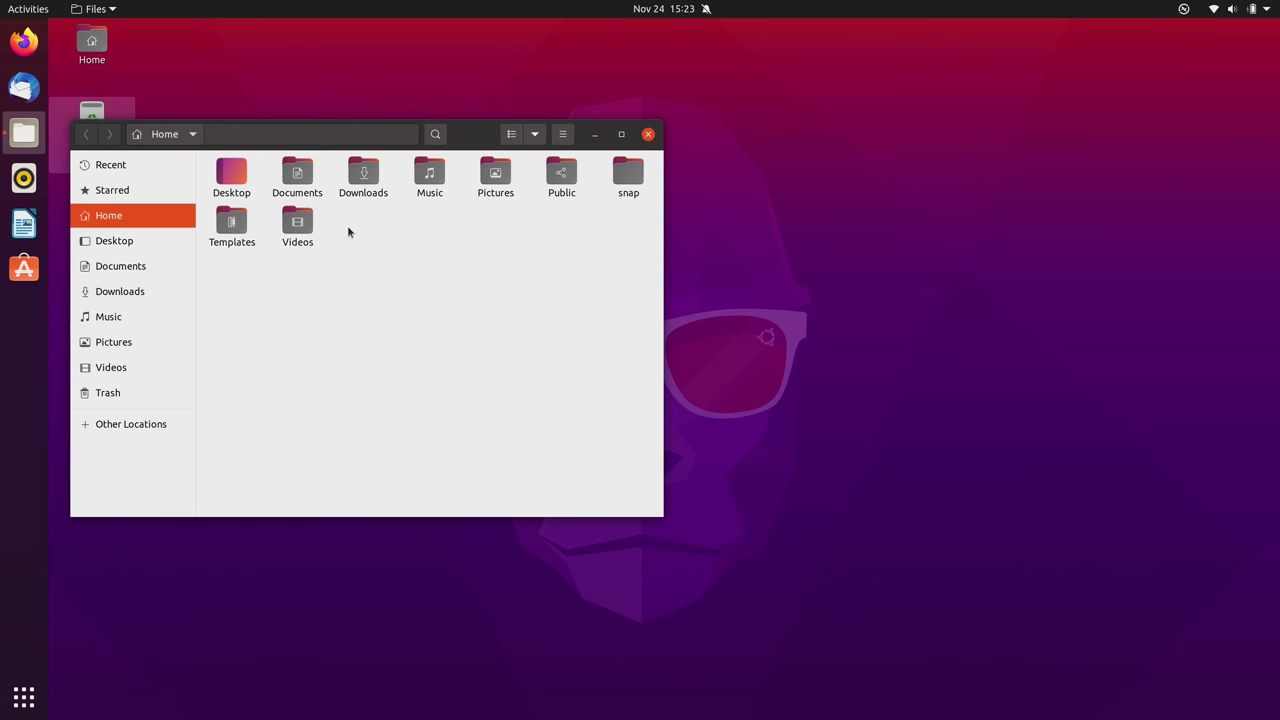
{"action": "double_click", "coordinate": [364, 173]}
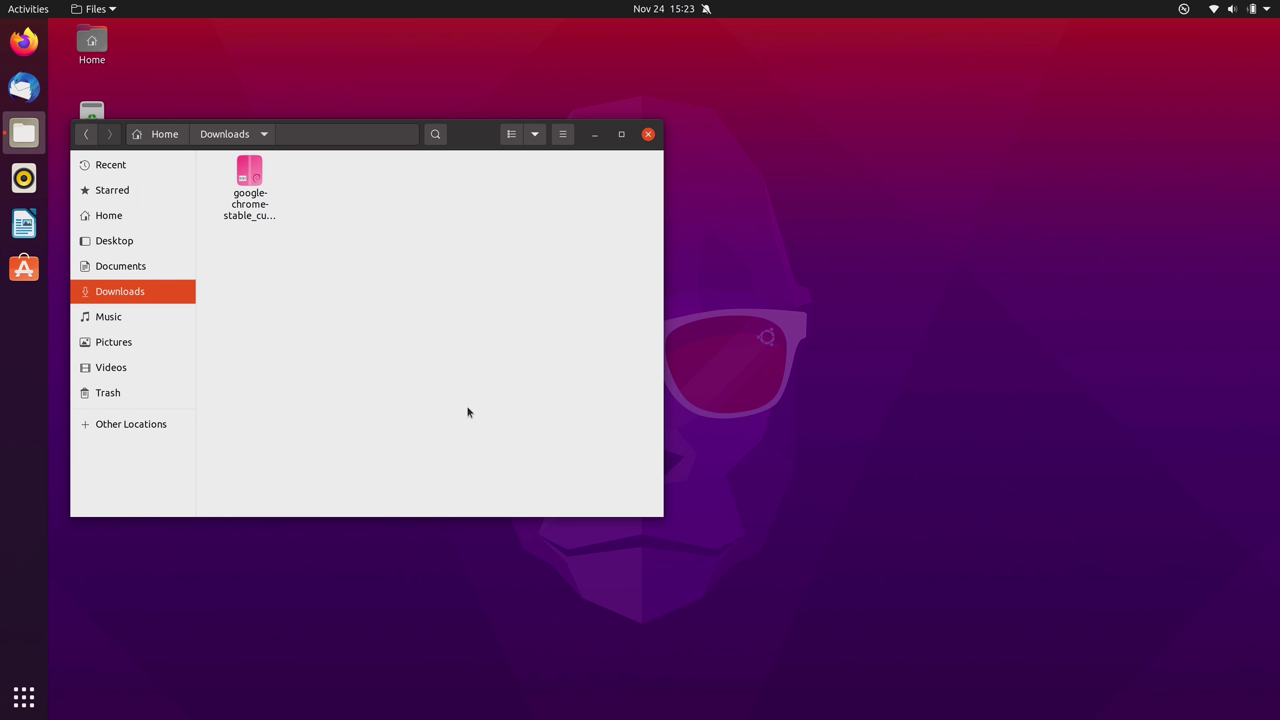
{"action": "left_click", "coordinate": [250, 195]}
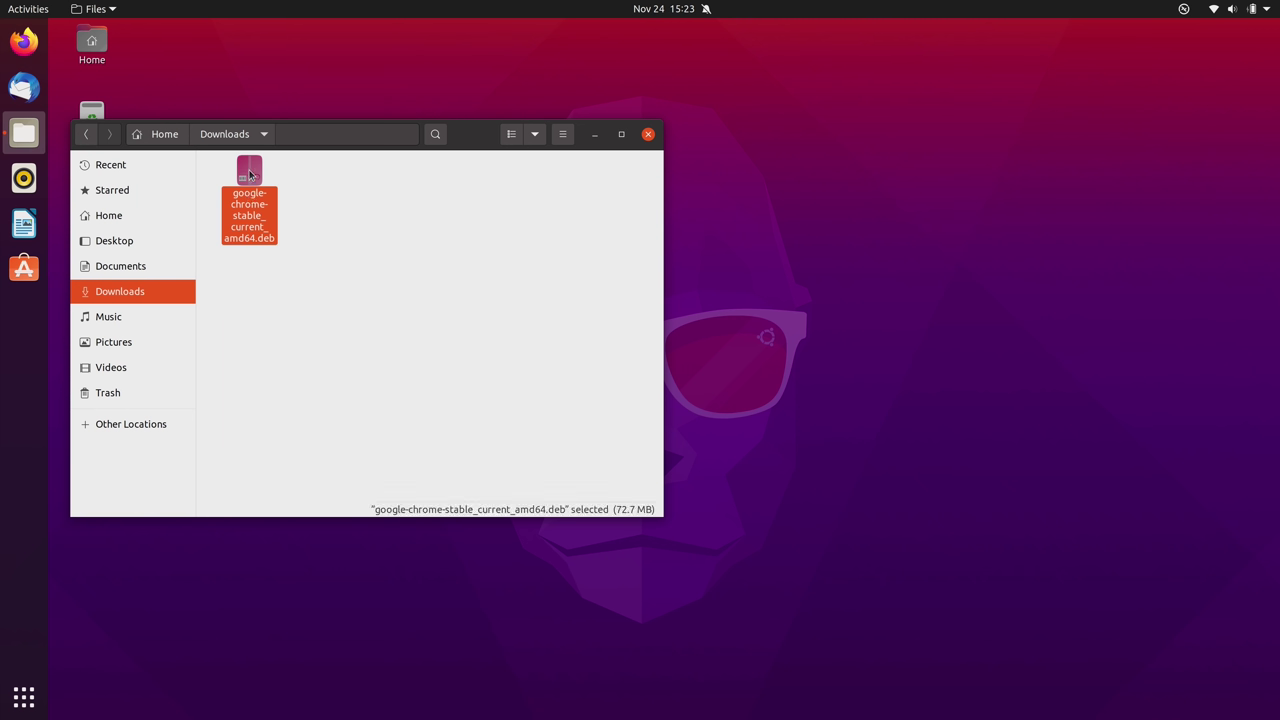
{"action": "double_click", "coordinate": [250, 175]}
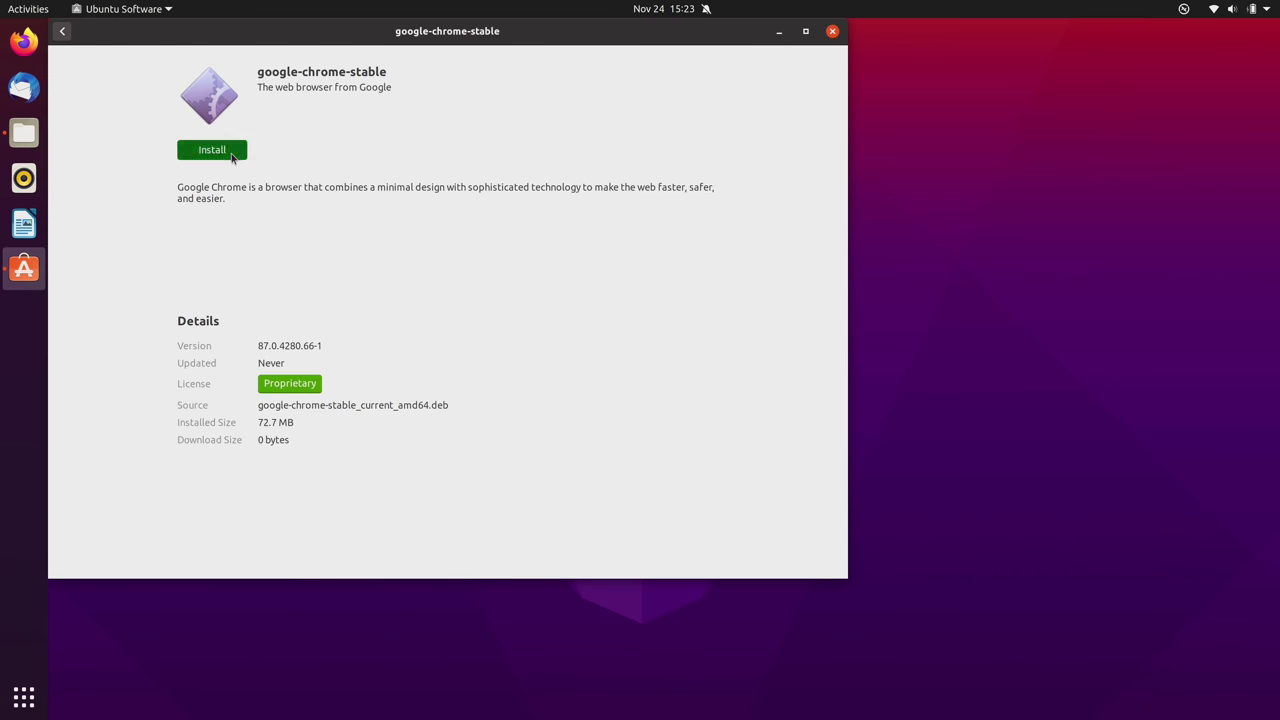
- Install google-chrome-stable, authenticating with the account password, then close Ubuntu Software
{"action": "left_click", "coordinate": [231, 153]}
{"action": "type", "text": "*********"}
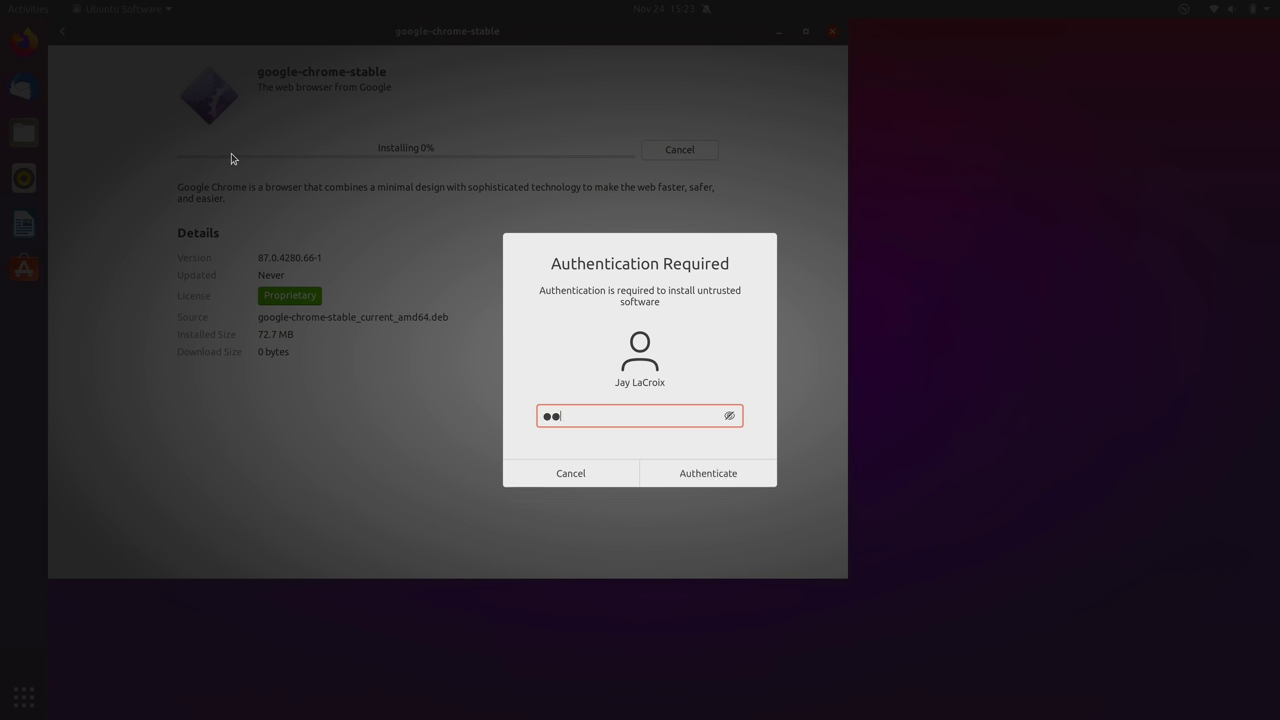
{"action": "key", "text": "Return"}
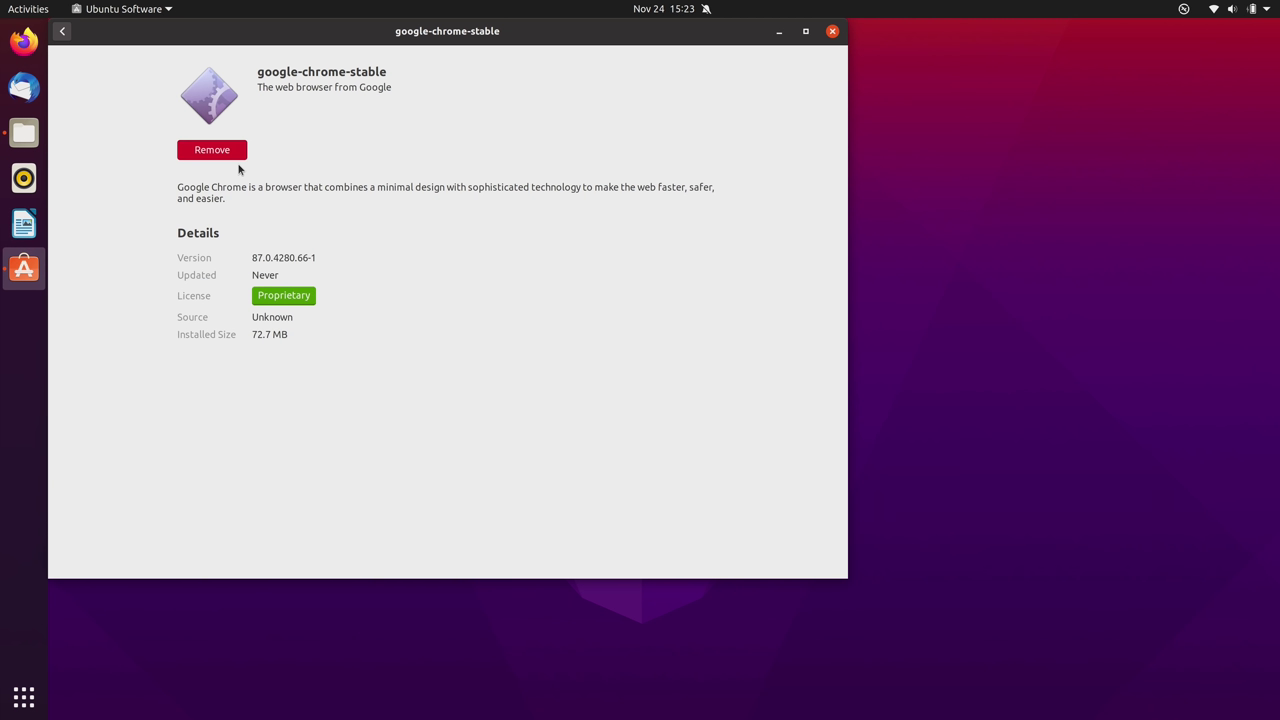
{"action": "left_click", "coordinate": [831, 31]}
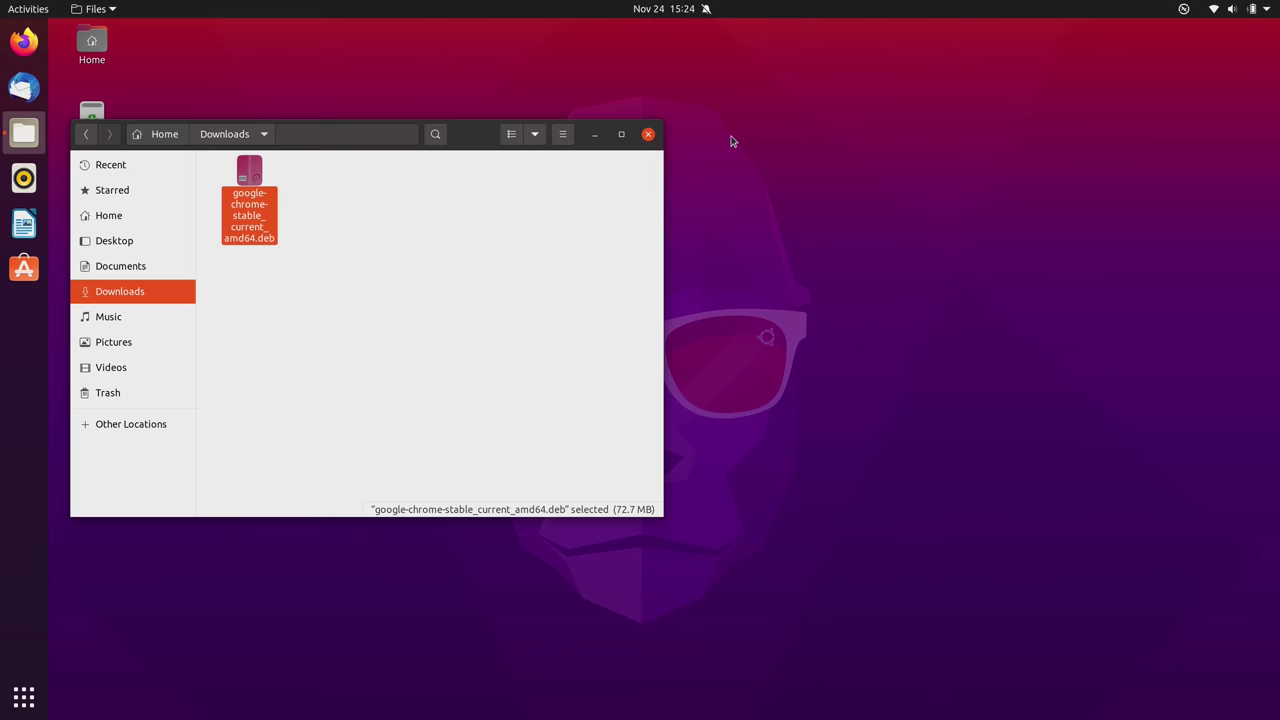
- Close Files and launch Google Chrome from page 2 of Show Applications
{"action": "left_click", "coordinate": [648, 134]}
{"action": "left_click", "coordinate": [24, 697]}
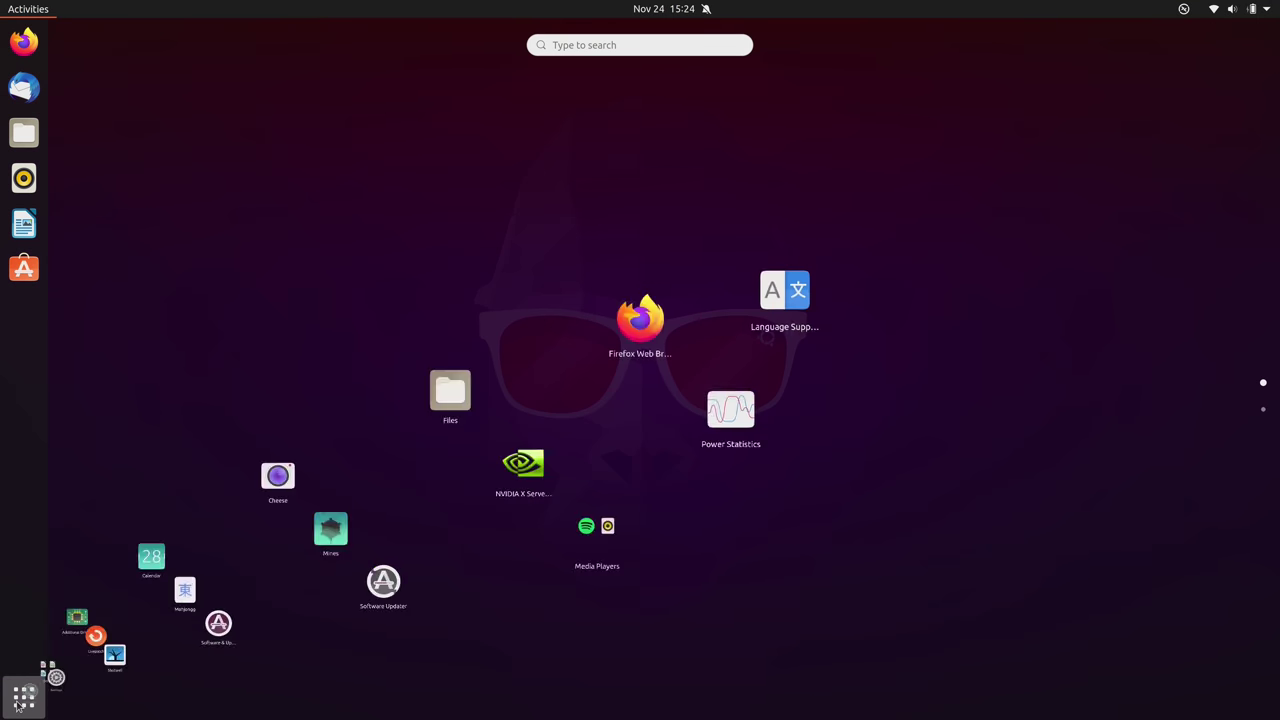
{"action": "scroll", "coordinate": [185, 604], "scroll_direction": "down", "scroll_amount": 1}
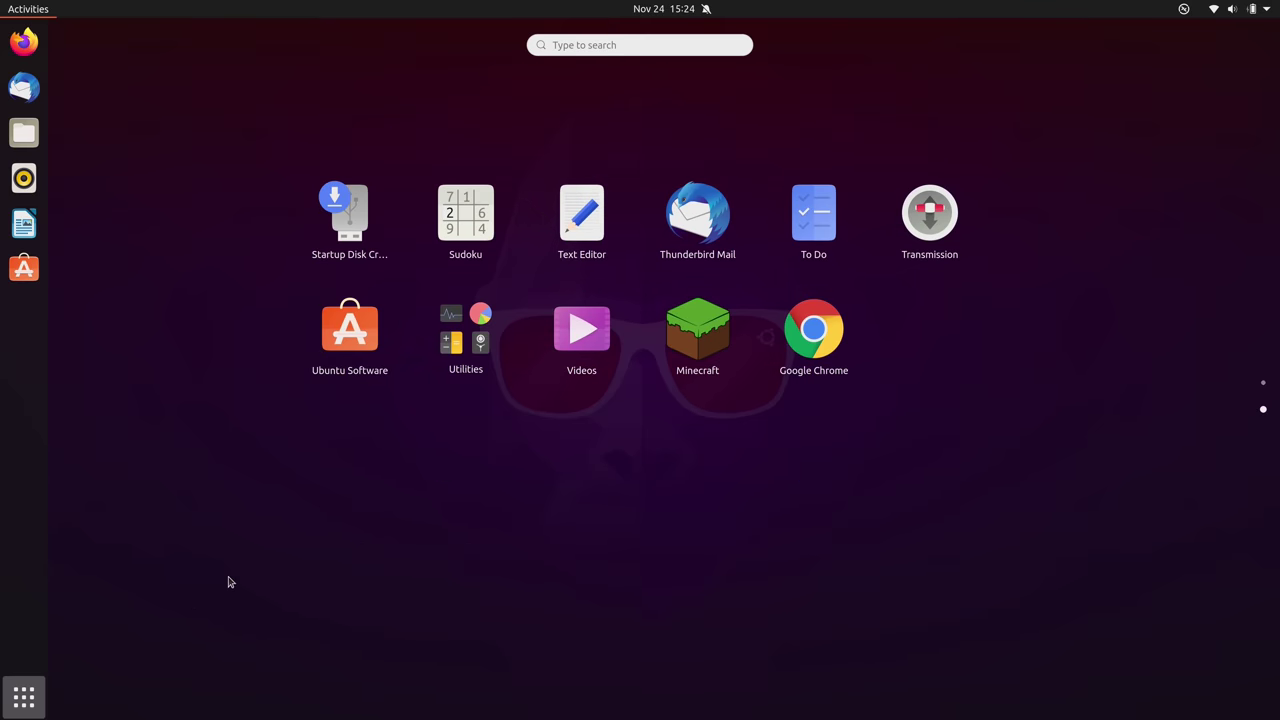
{"action": "left_click", "coordinate": [822, 340]}
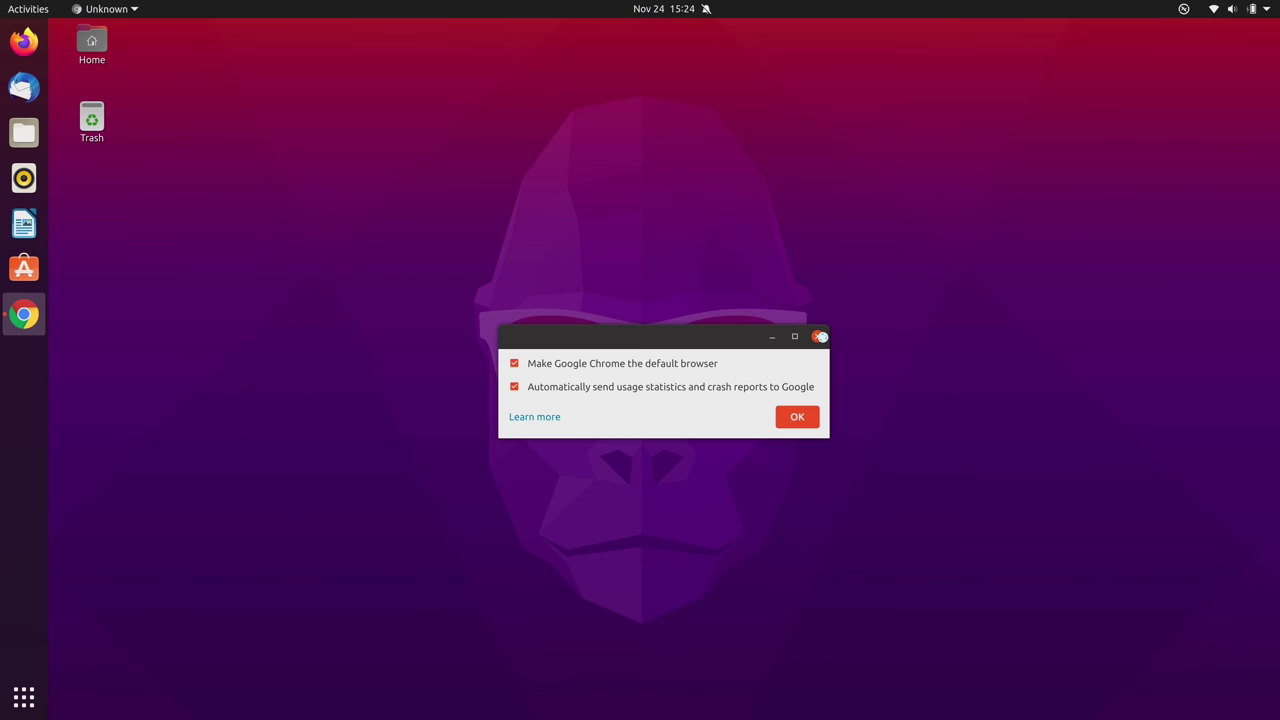
- Decline default-browser and usage-statistics options, maximize Chrome, then close it
{"action": "left_click", "coordinate": [555, 369]}
{"action": "left_click", "coordinate": [537, 390]}
{"action": "left_click", "coordinate": [797, 417]}
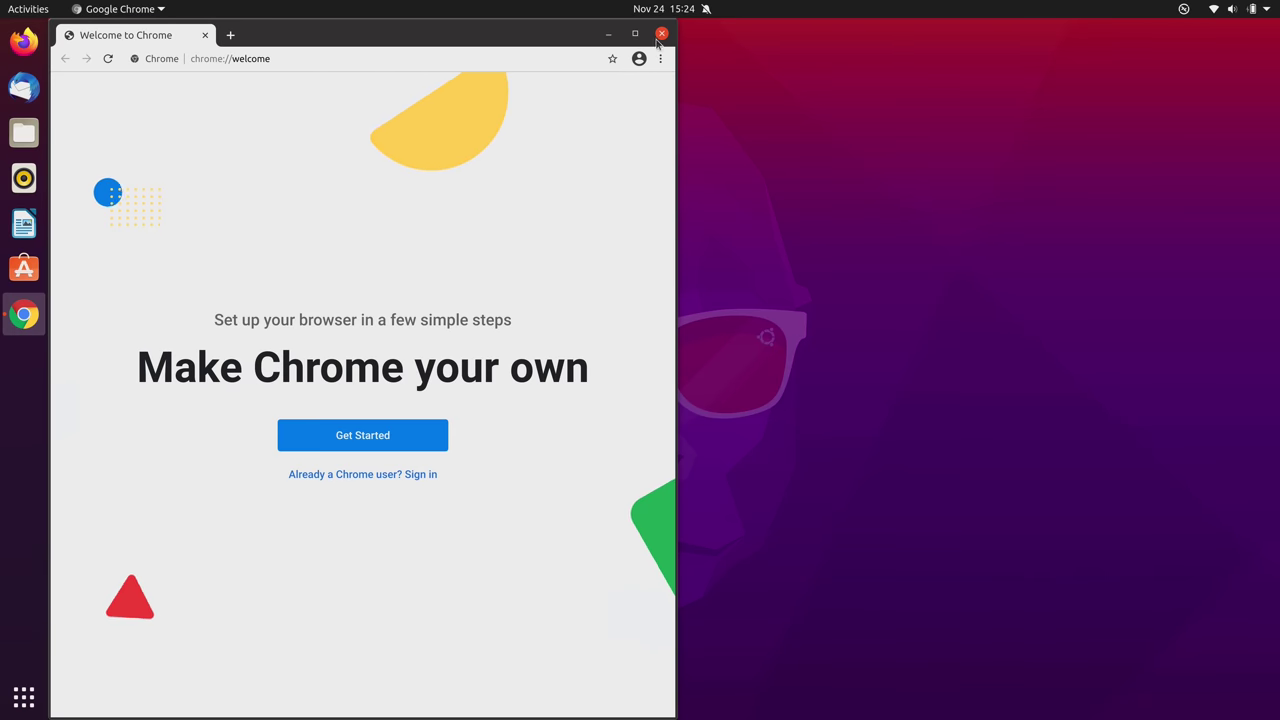
{"action": "left_click", "coordinate": [633, 33]}
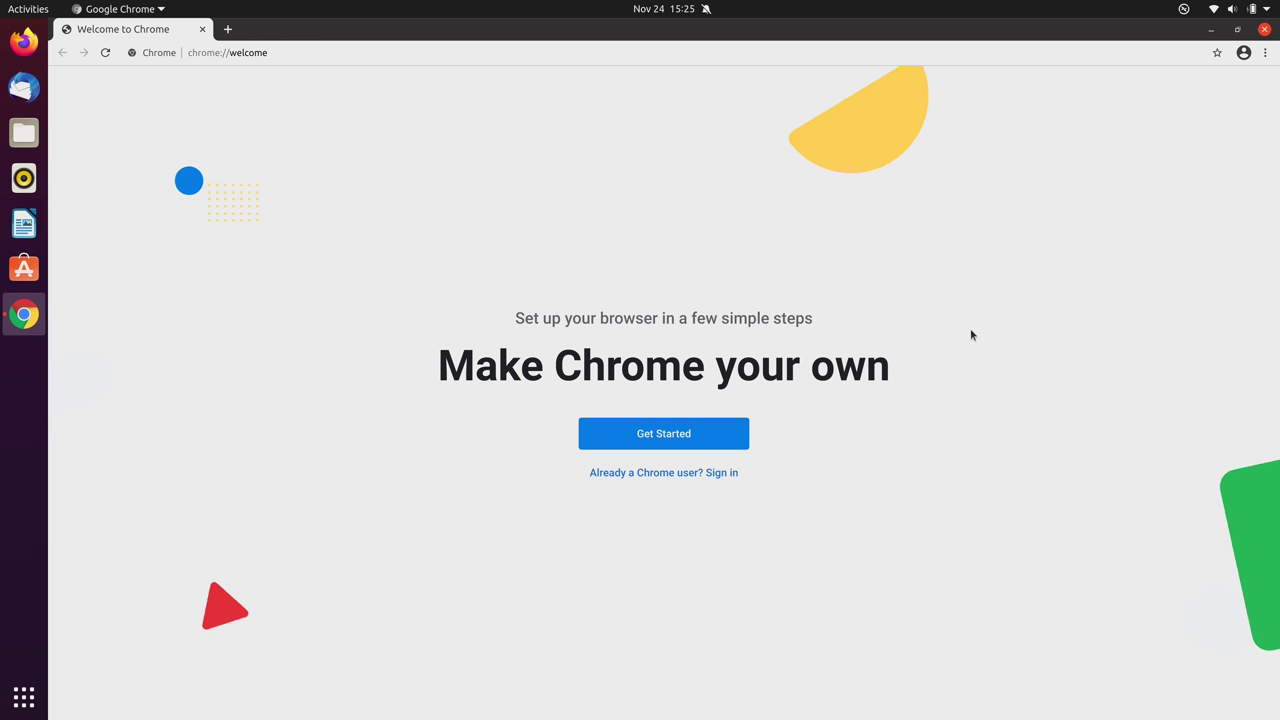
{"action": "left_click", "coordinate": [1265, 30]}
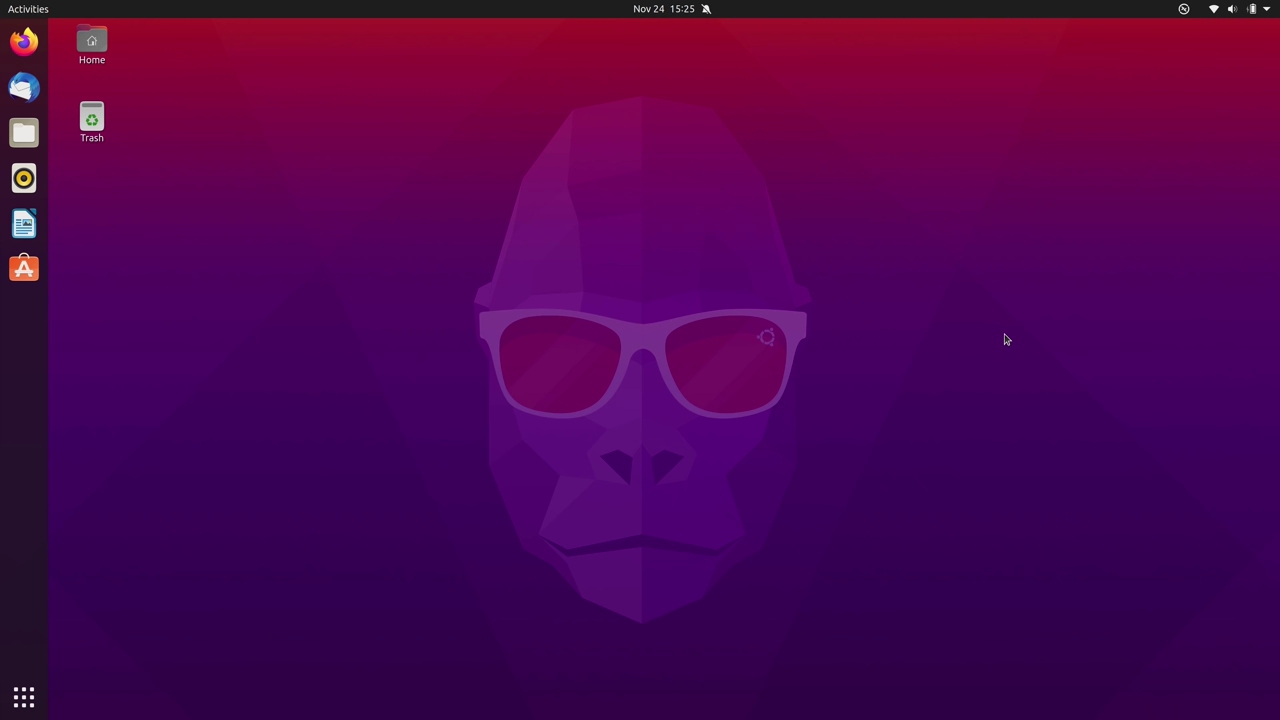
{"action": "left_click", "coordinate": [24, 268]}
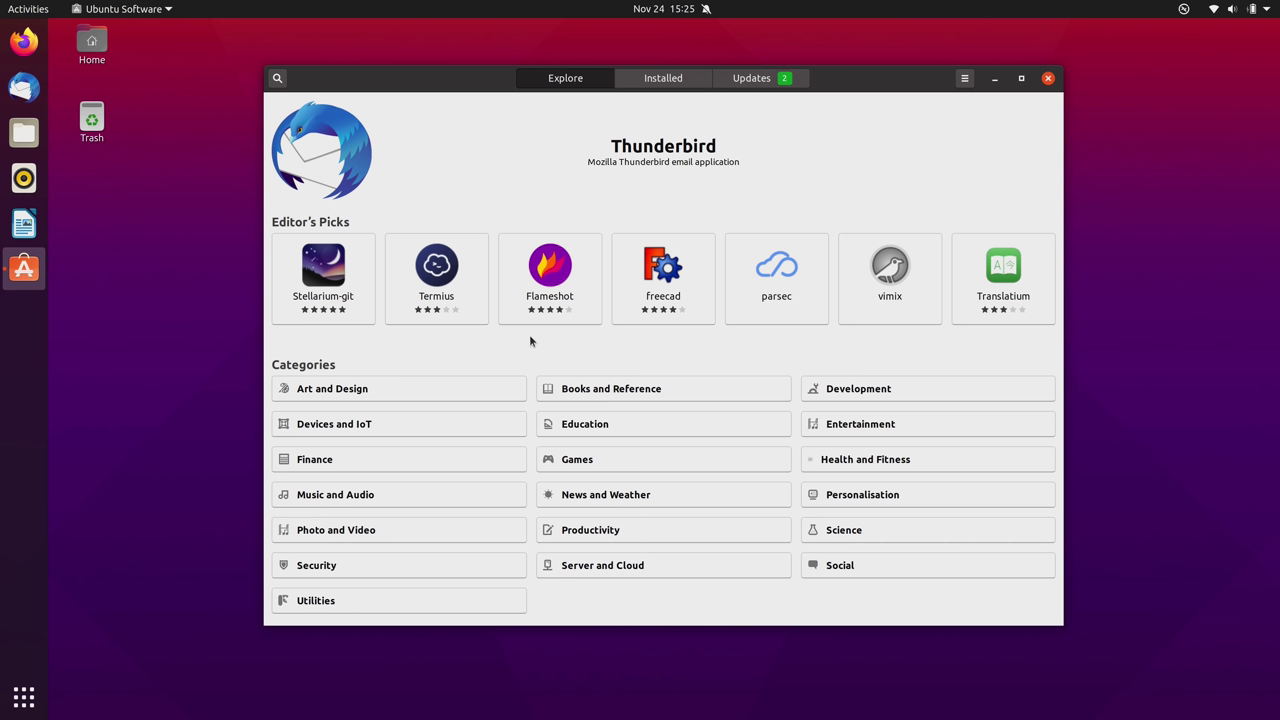
{"action": "left_click", "coordinate": [1048, 78]}
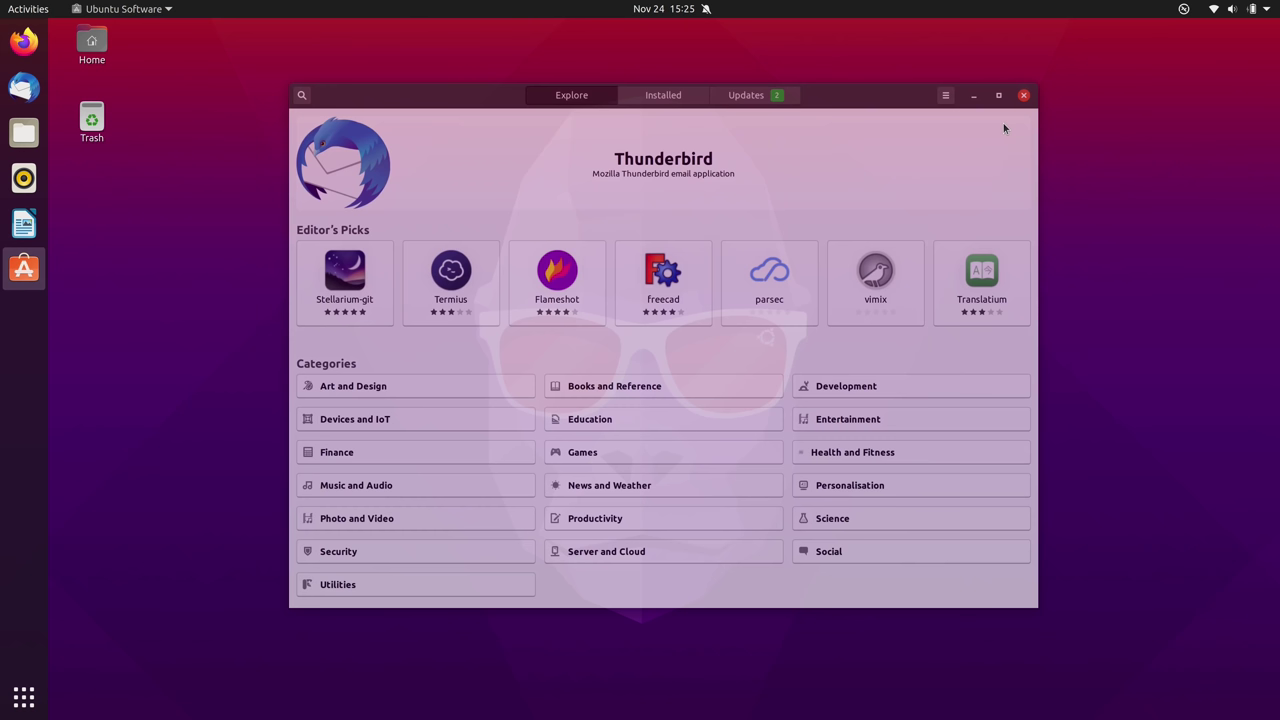